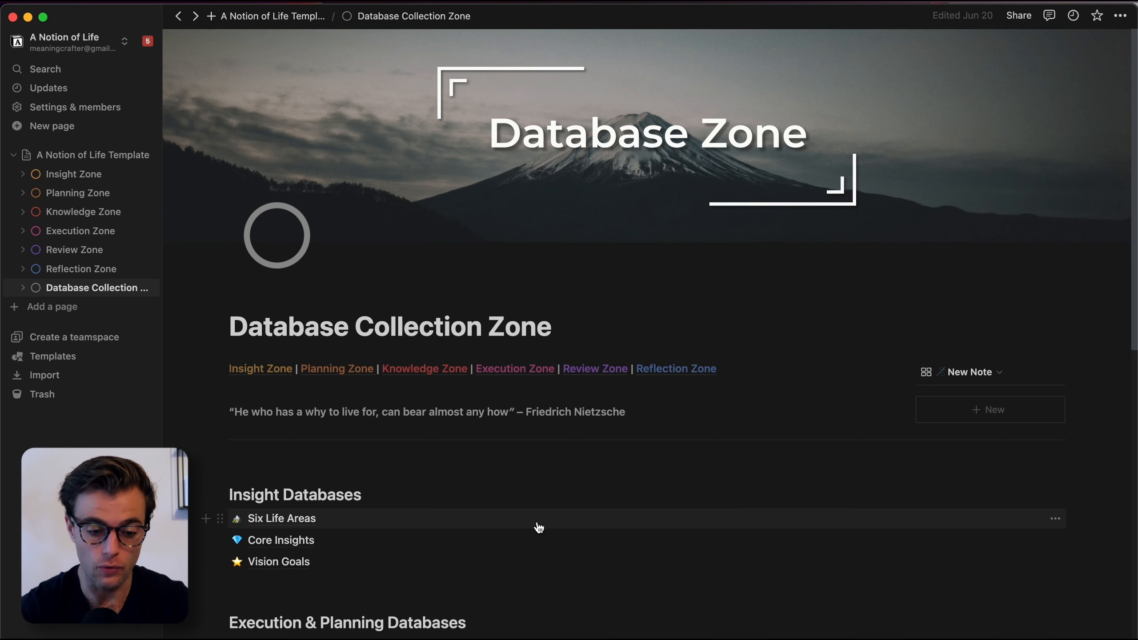
Step: Open the Action Tracker database and look through its views, including EZ - By Energy Level, finishing on EZ - Daily Actions
scroll(539, 527, down, 8)
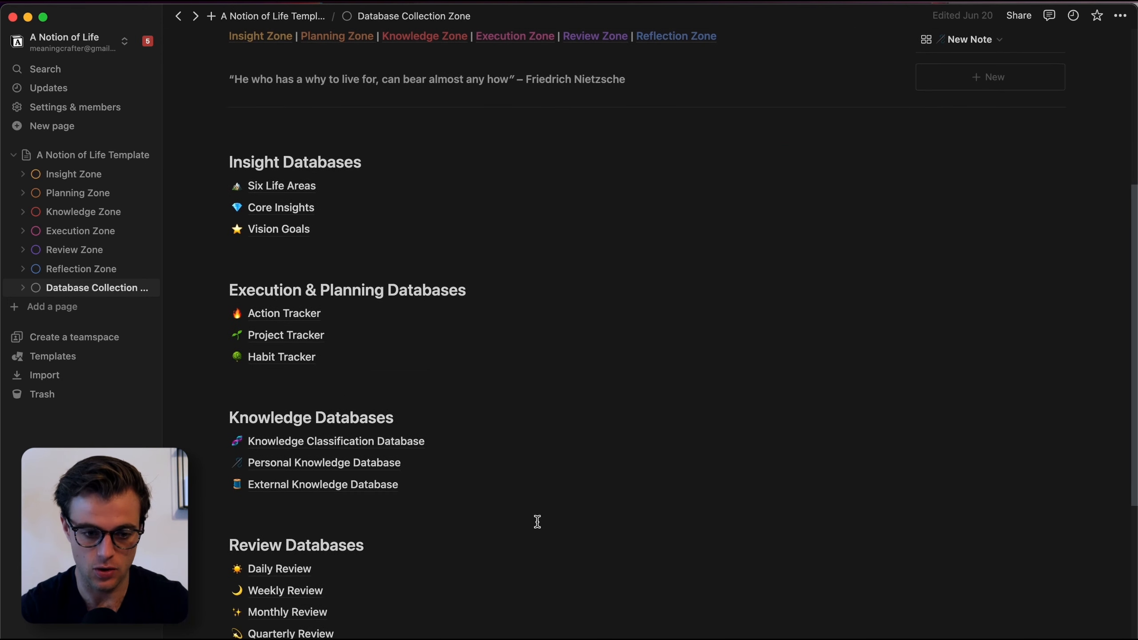
click(294, 318)
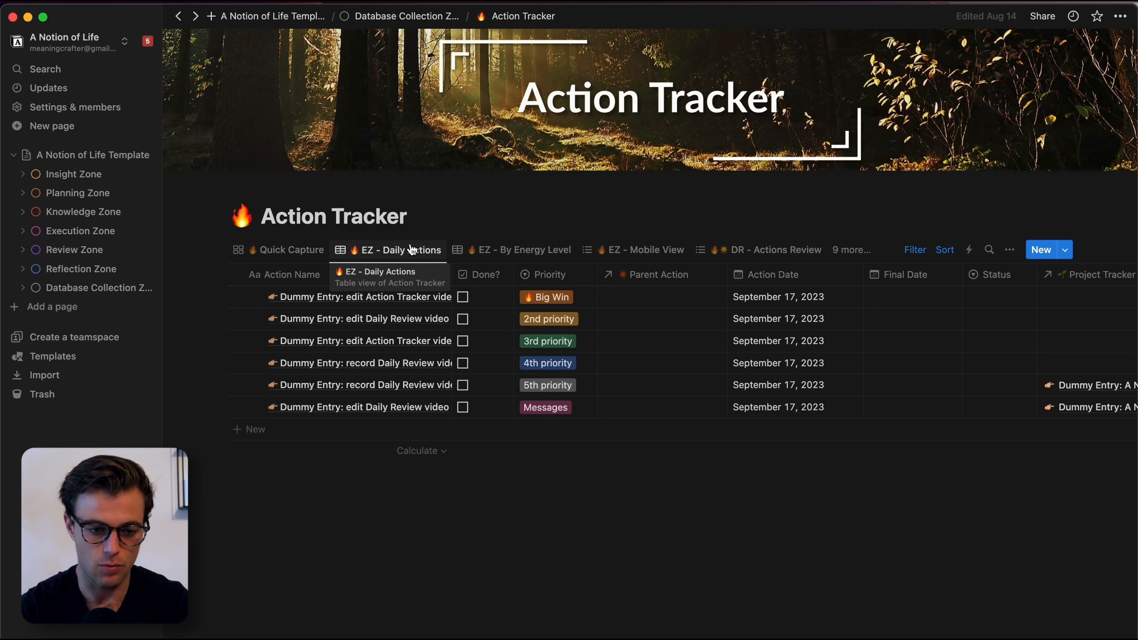
click(270, 251)
click(373, 254)
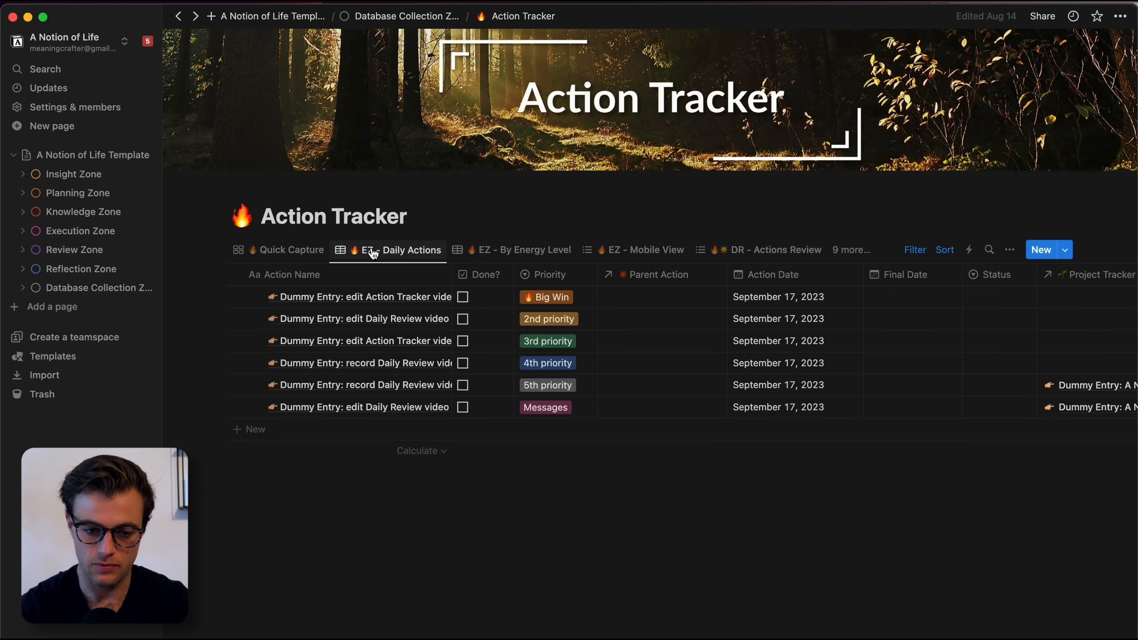
click(523, 249)
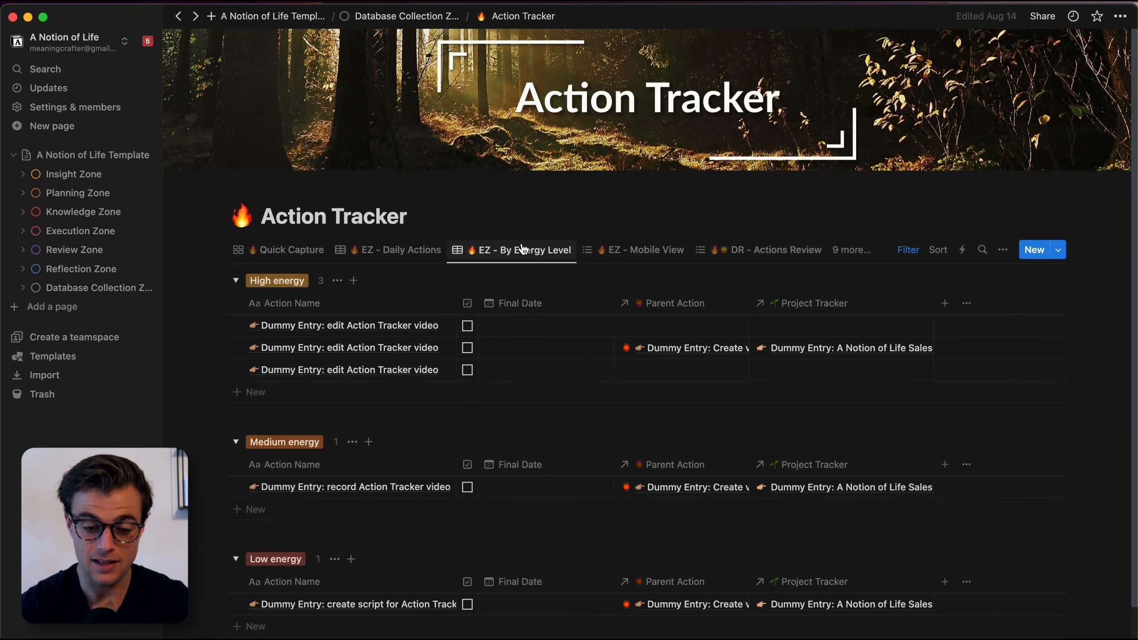
click(396, 256)
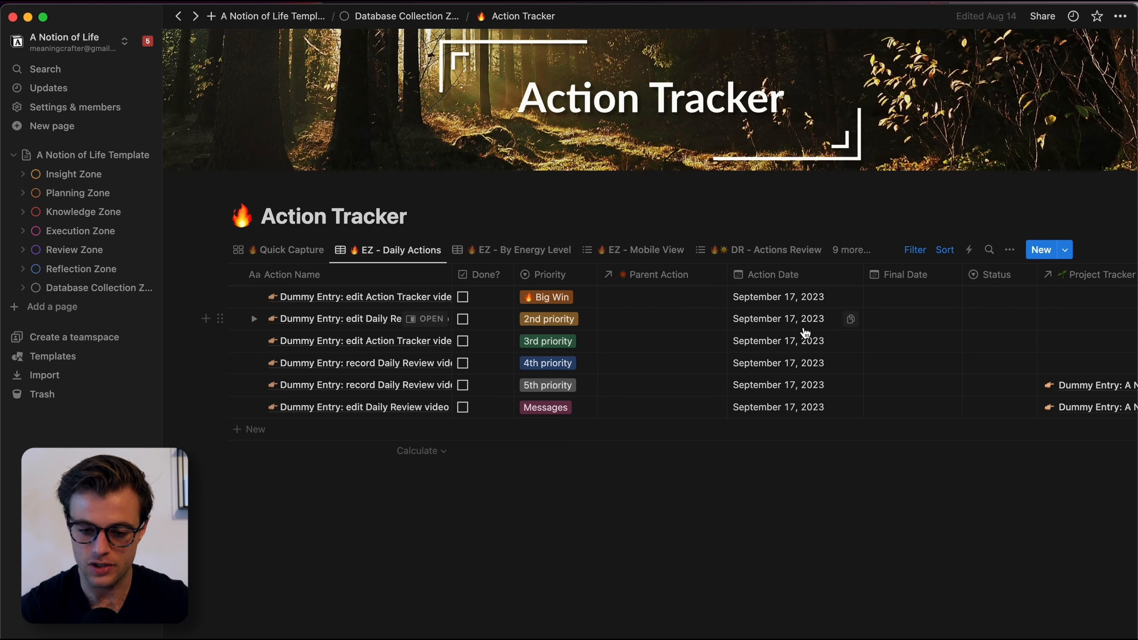
Step: Try moving the Big Win action's Action Date to September 18, 2023, and undo the change
click(786, 299)
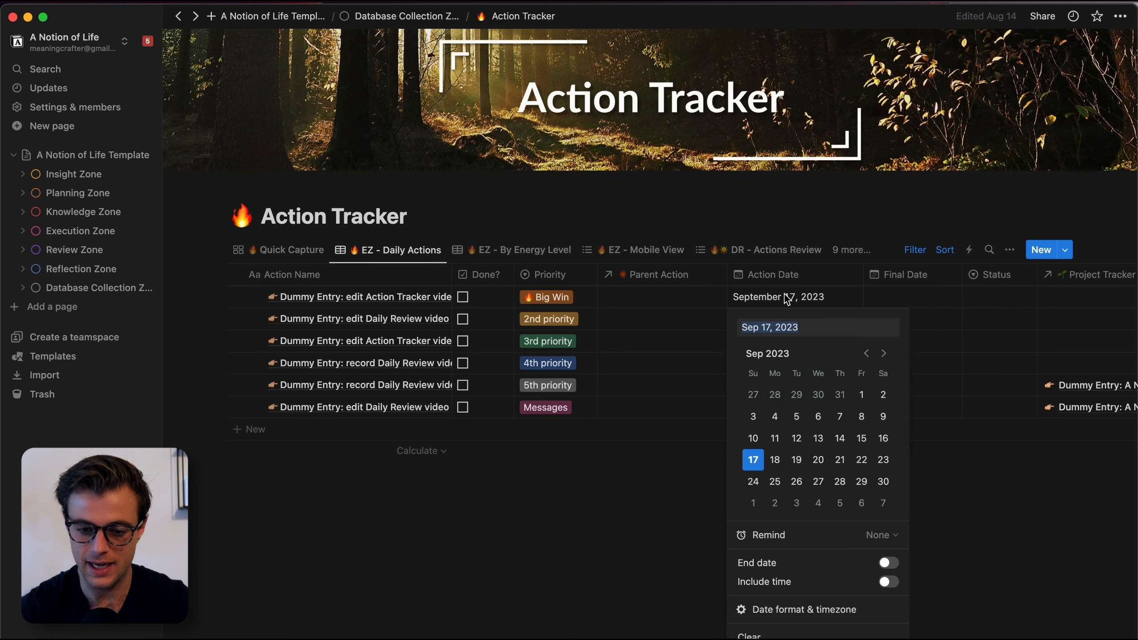
click(780, 461)
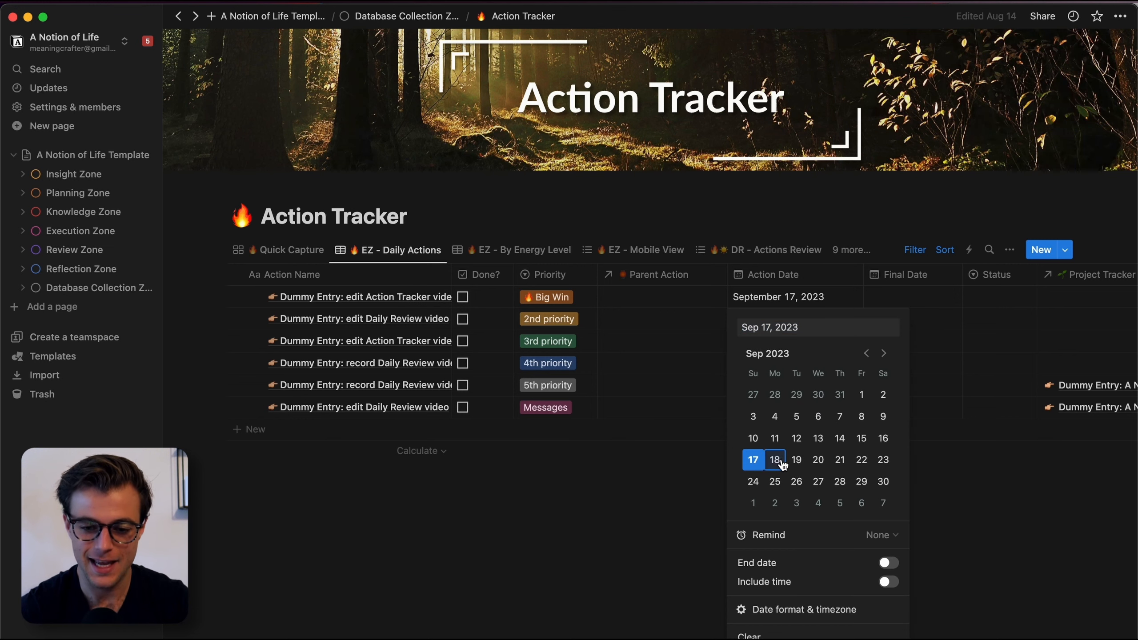
click(565, 482)
key(super+z)
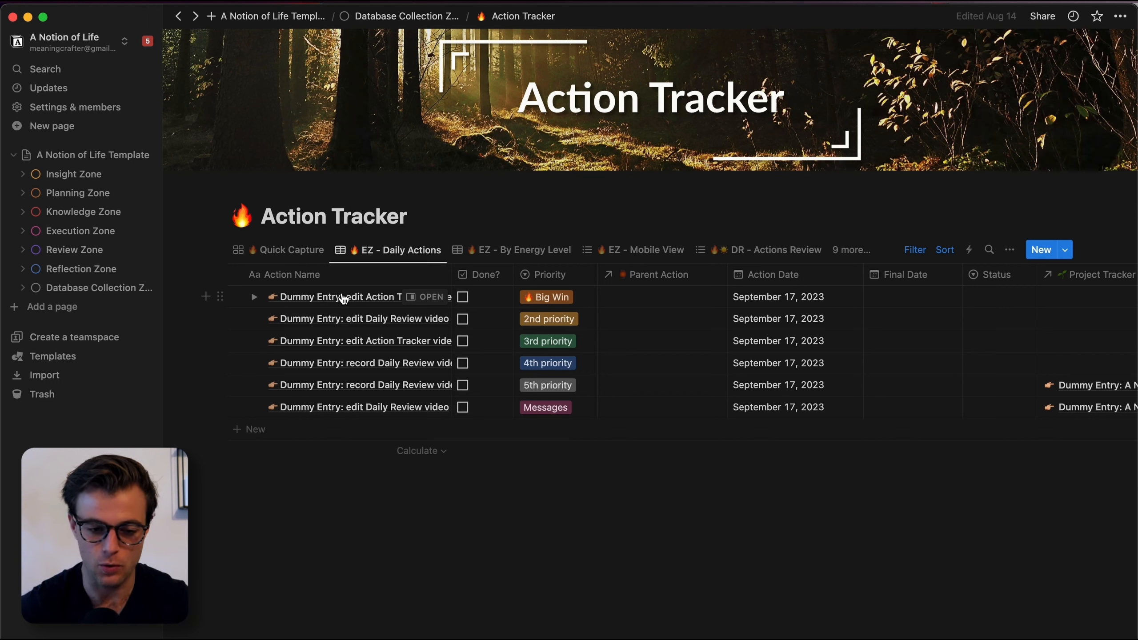
Step: Rename the Big Win action as "Clean the kitchen"
click(295, 298)
drag(323, 313, 268, 297)
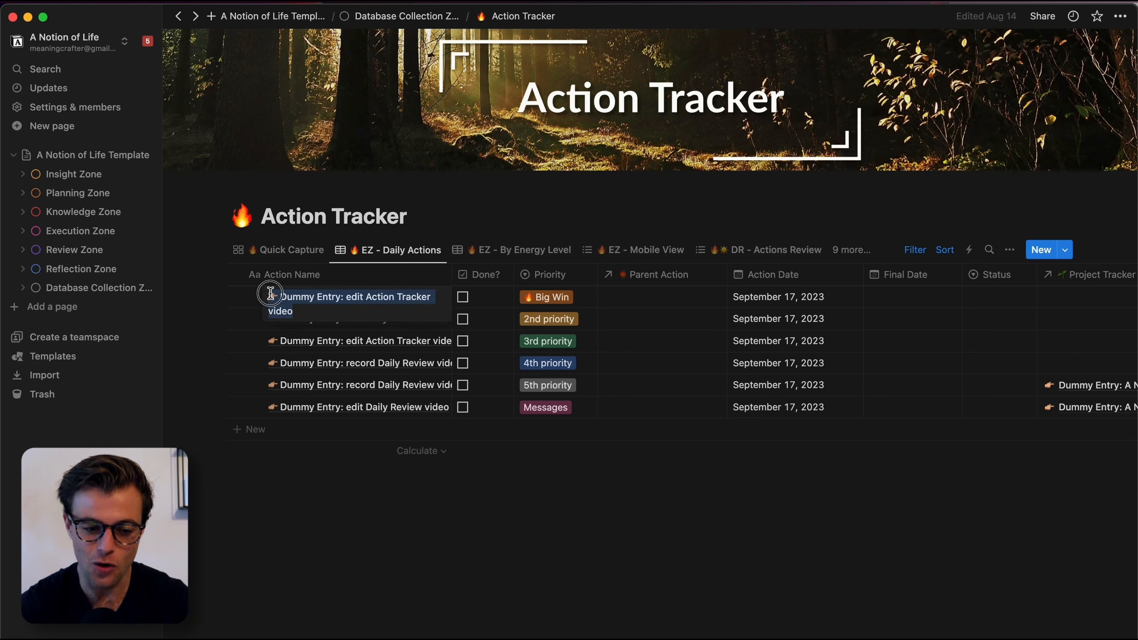
text(Clean)
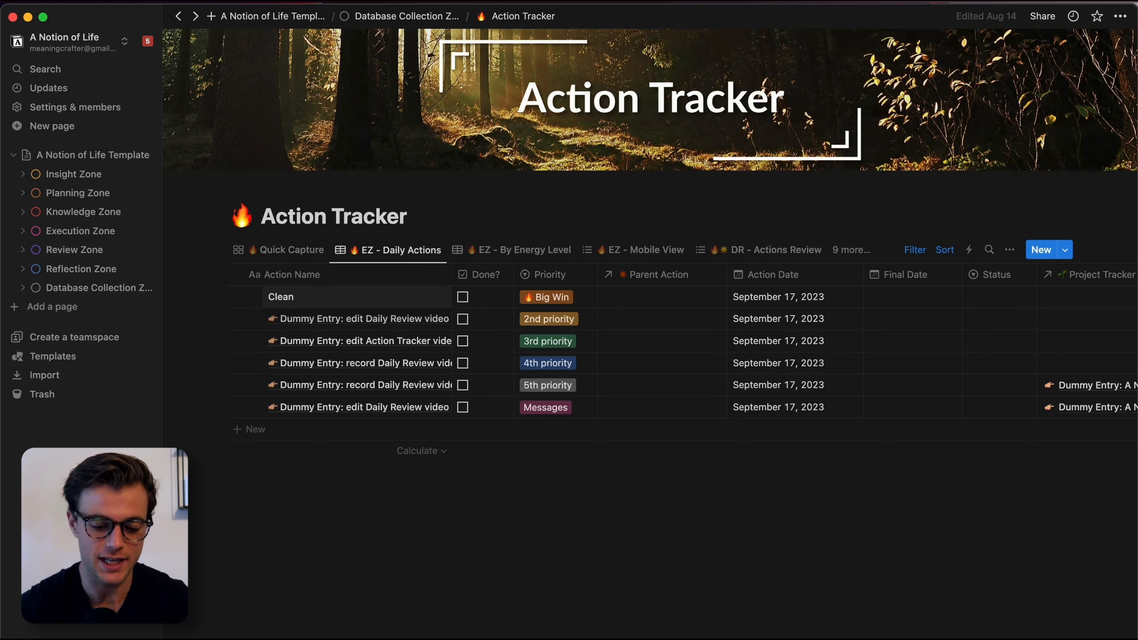
text( the kitch)
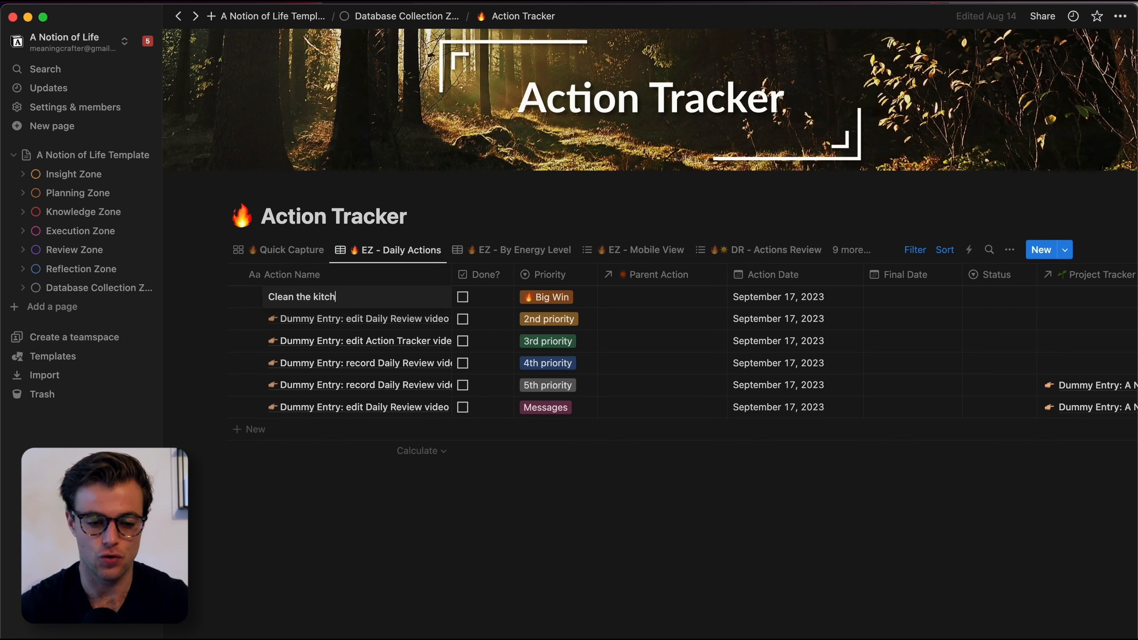
text(en)
key(Escape)
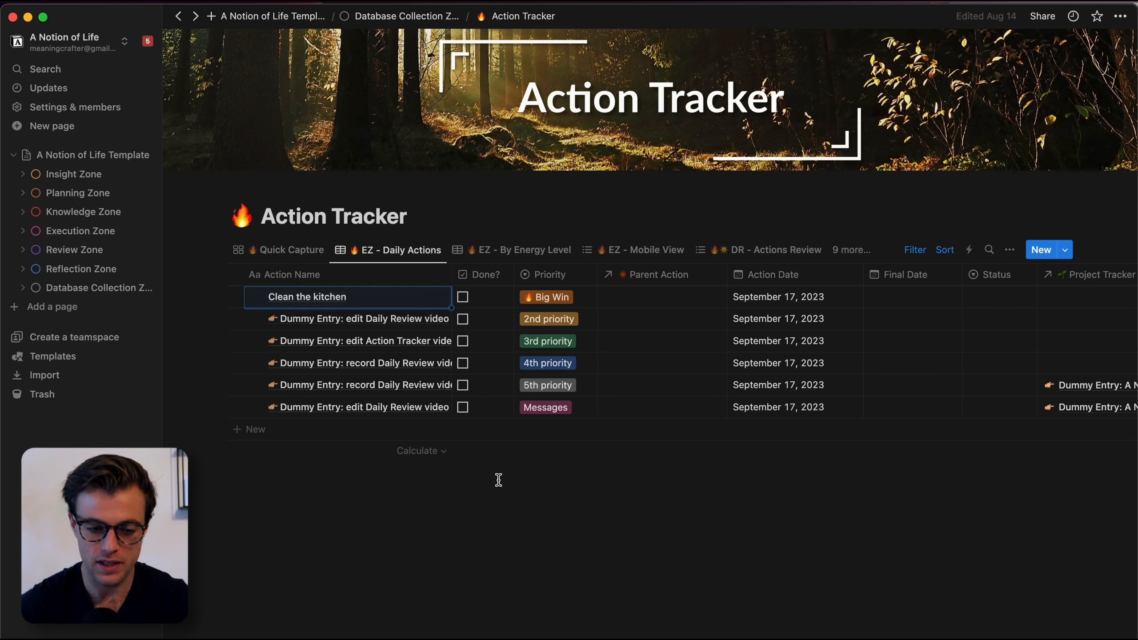
Step: Undo the renaming of the Big Win action
key(super+z)
key(super+z)
key(super+z)
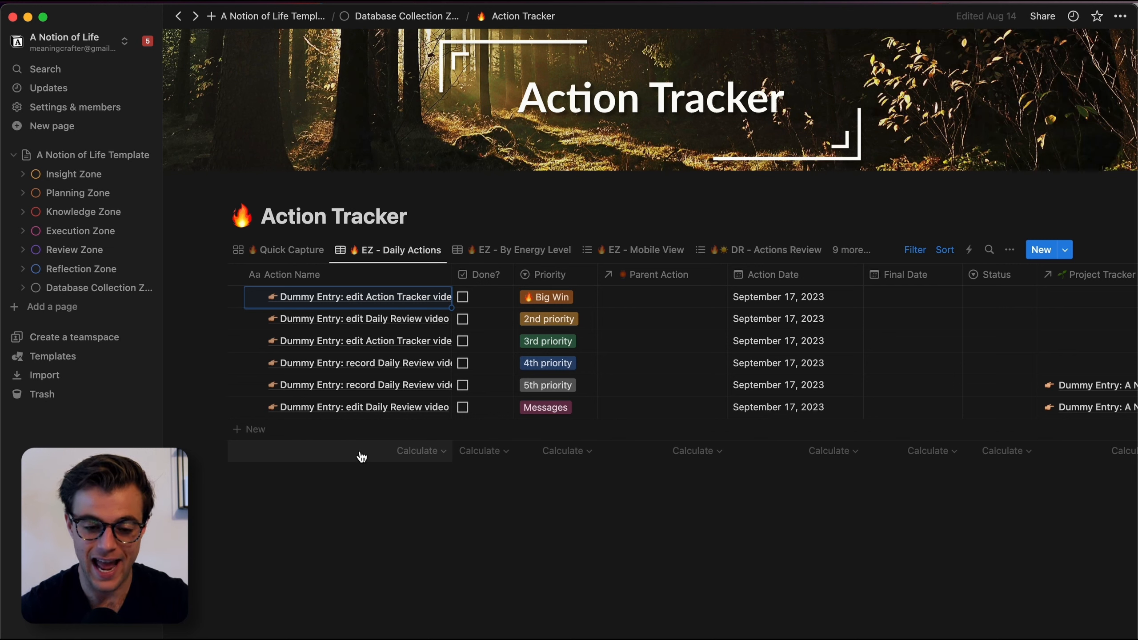
Step: Mark the Big Win, 2nd priority and 3rd priority actions as done, one after another
click(463, 298)
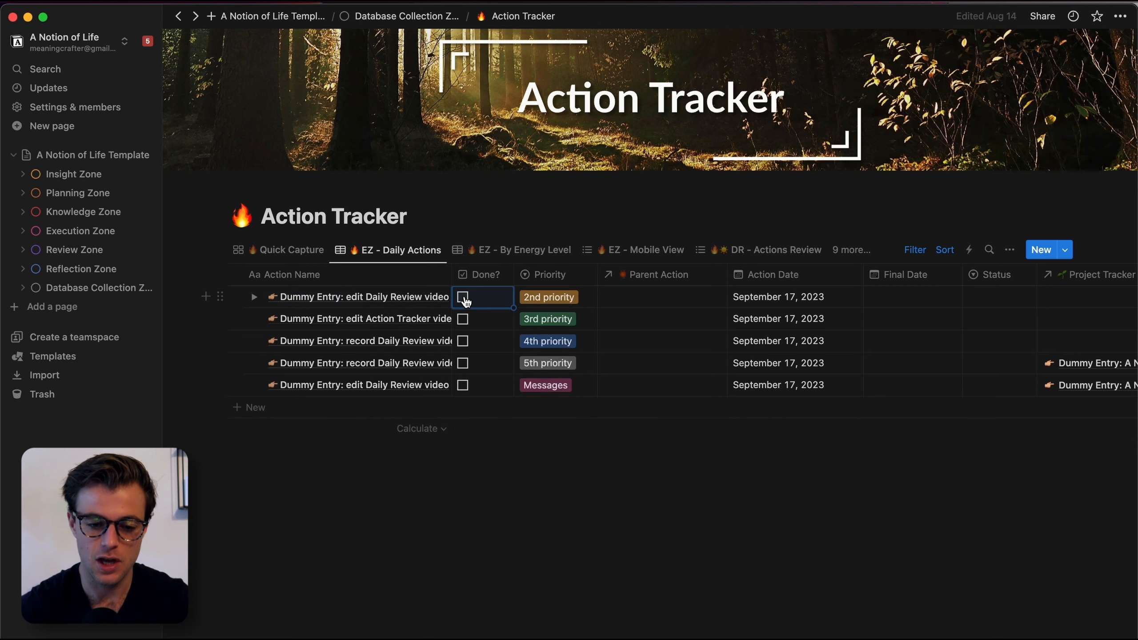
click(463, 297)
click(462, 297)
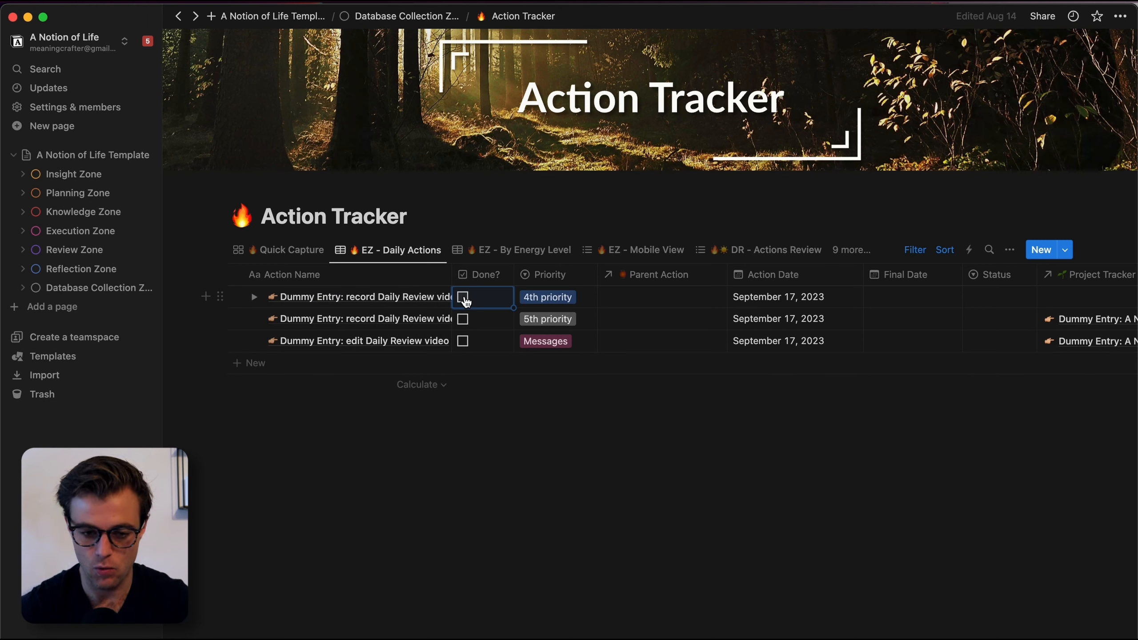
Step: Undo marking the three highest-priority actions as done
key(super+z)
key(super+z)
key(super+z)
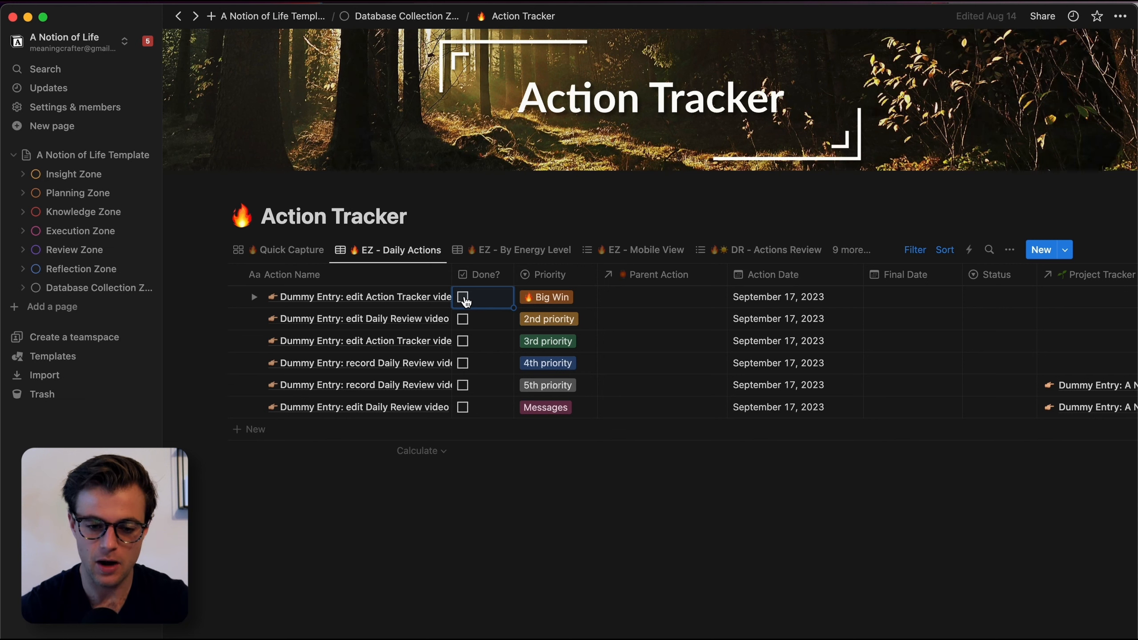
Step: Examine the available Priority options on the Big Win and 2nd priority actions without changing either one
click(559, 297)
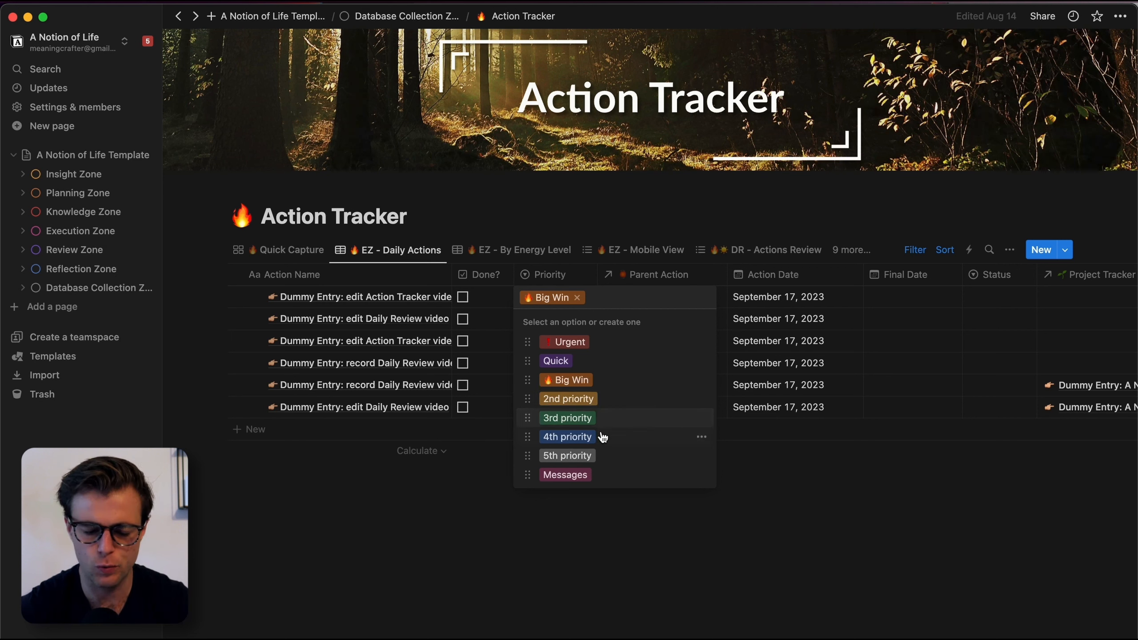
key(Escape)
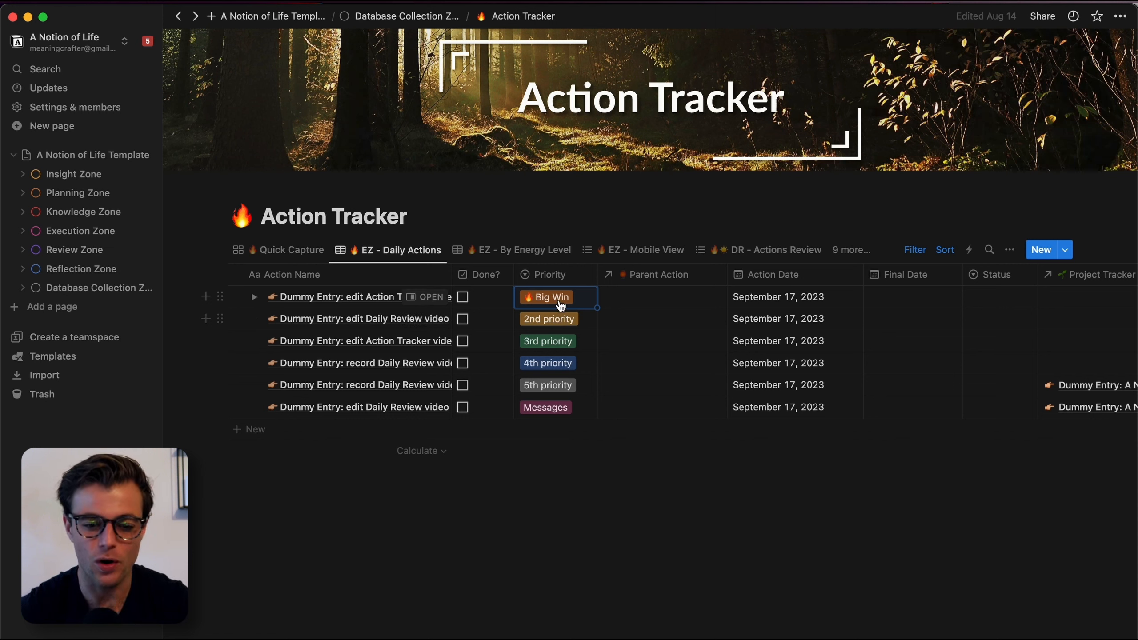
click(546, 319)
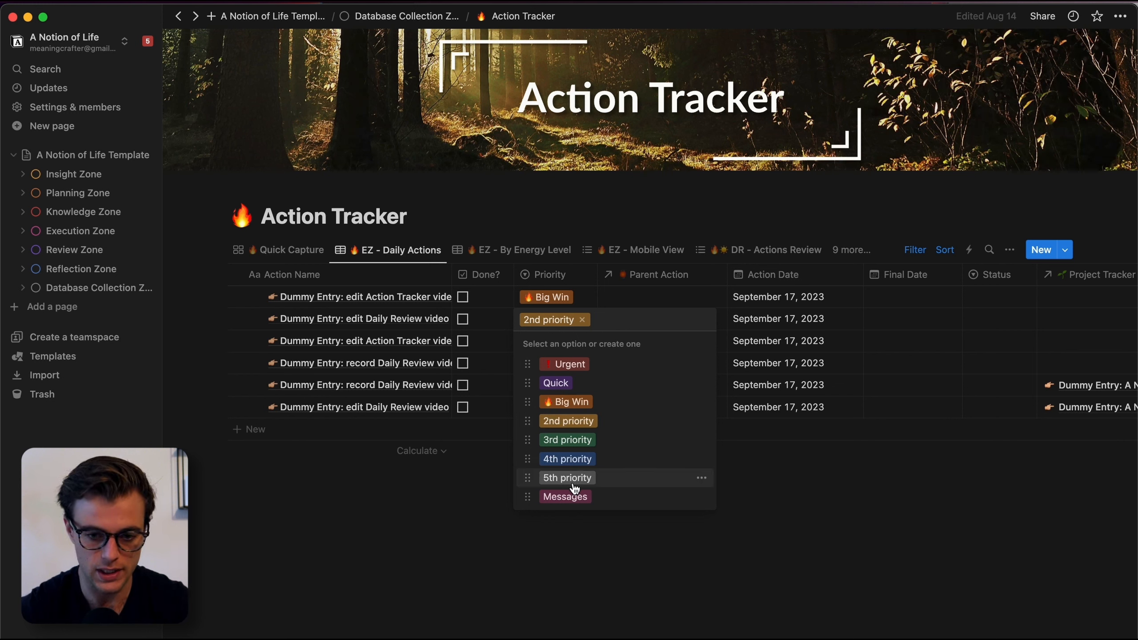
click(1010, 598)
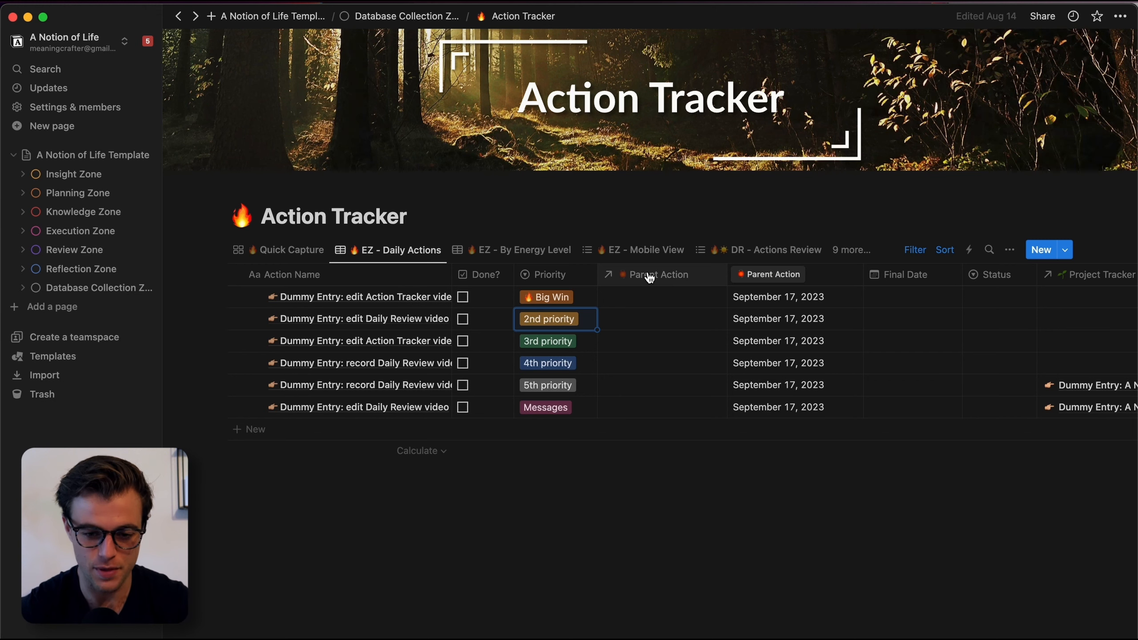
Step: Set the Big Win action's Final Date to September 21, 2023
scroll(649, 275, right, 3)
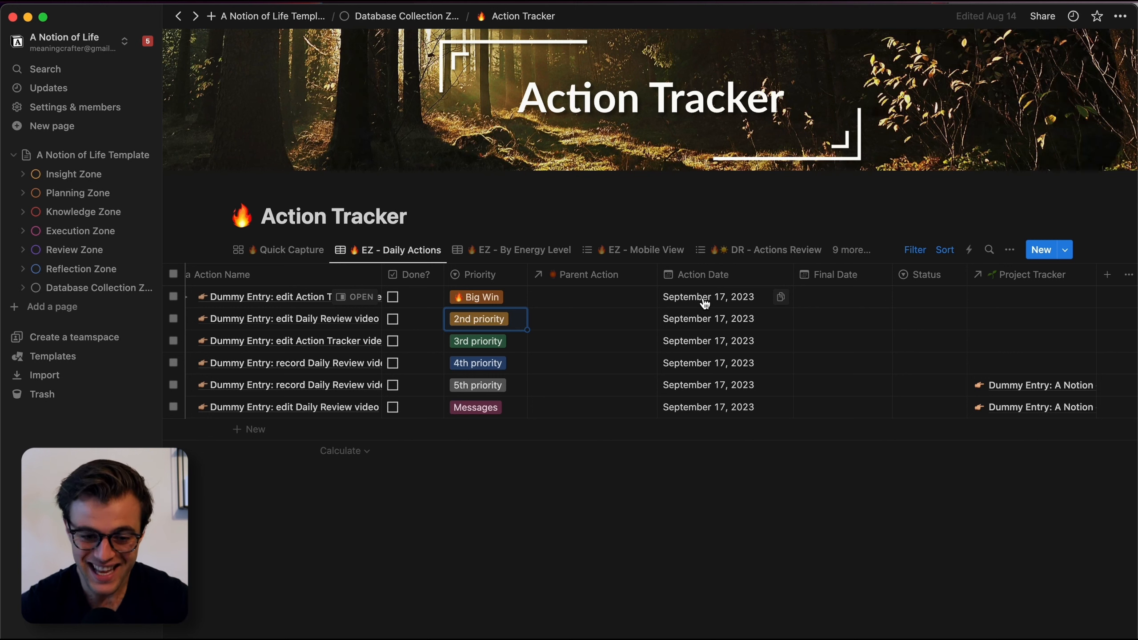
scroll(704, 304, right, 1)
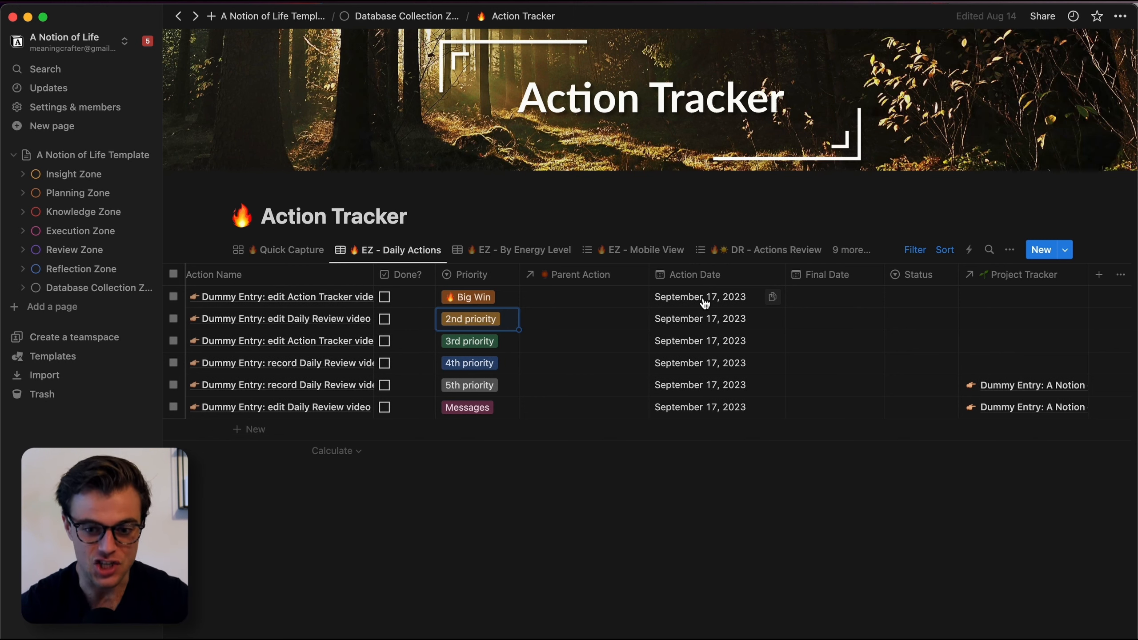
scroll(705, 304, right, 3)
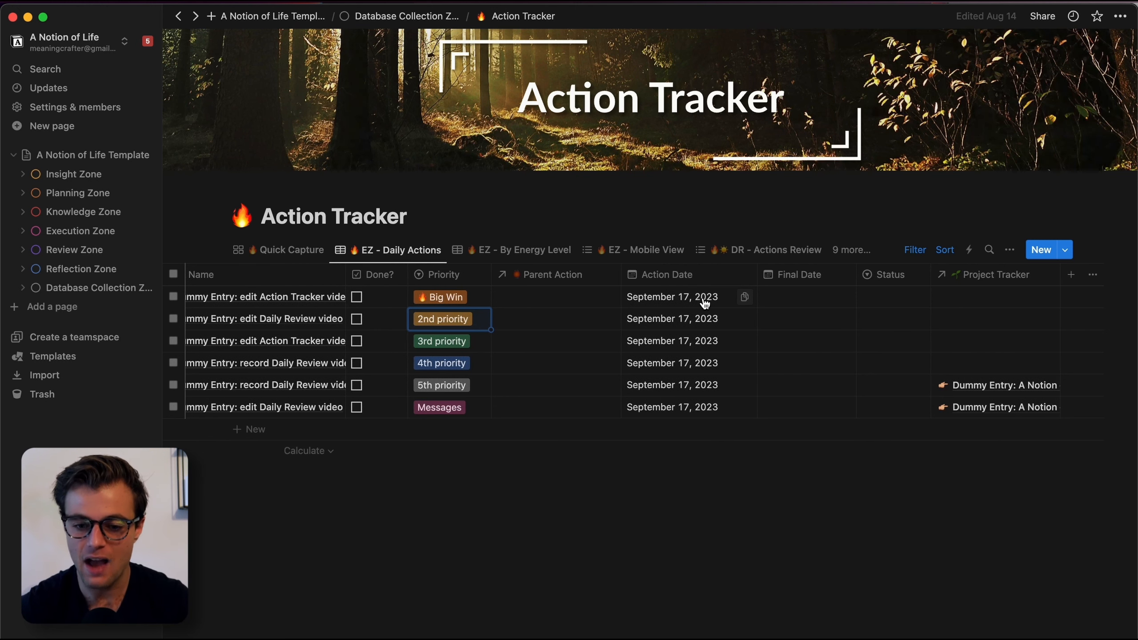
click(807, 299)
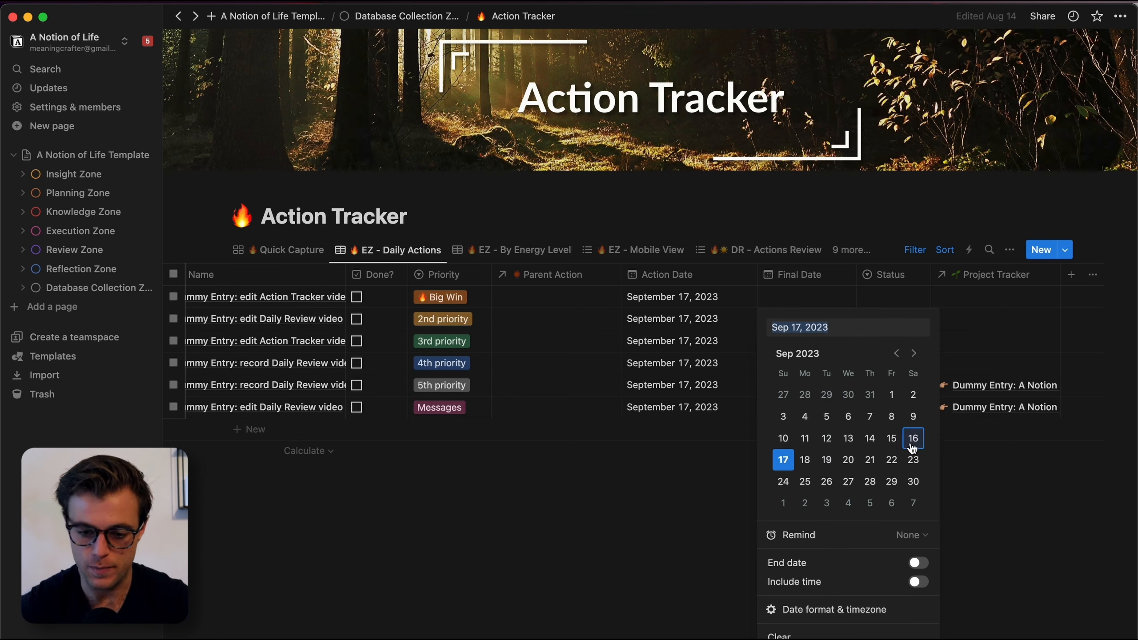
click(870, 460)
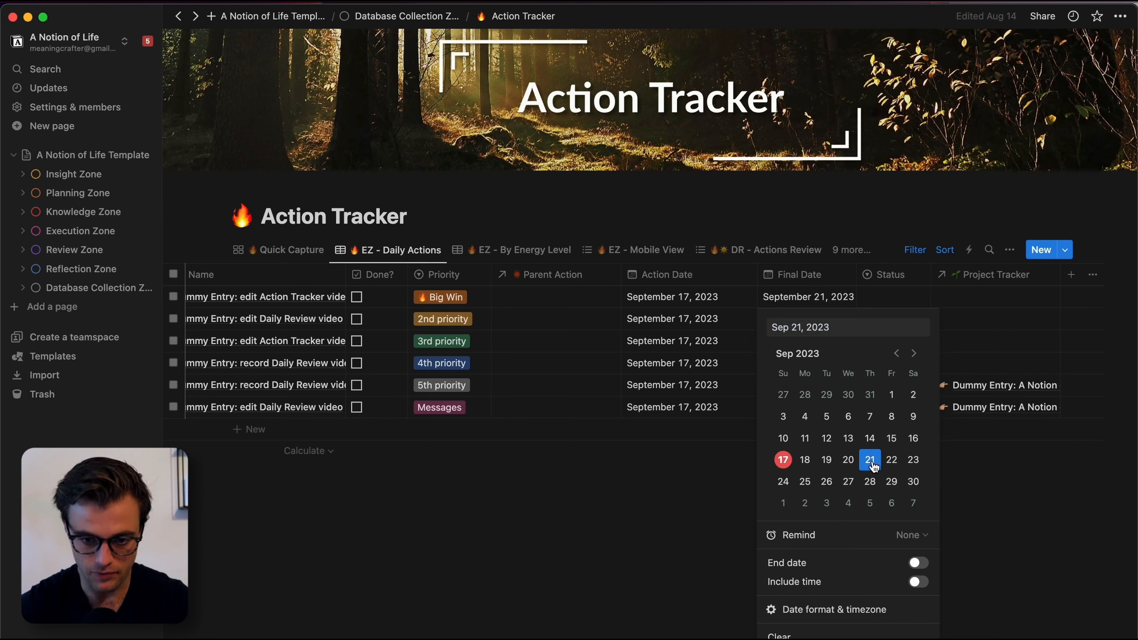
click(575, 504)
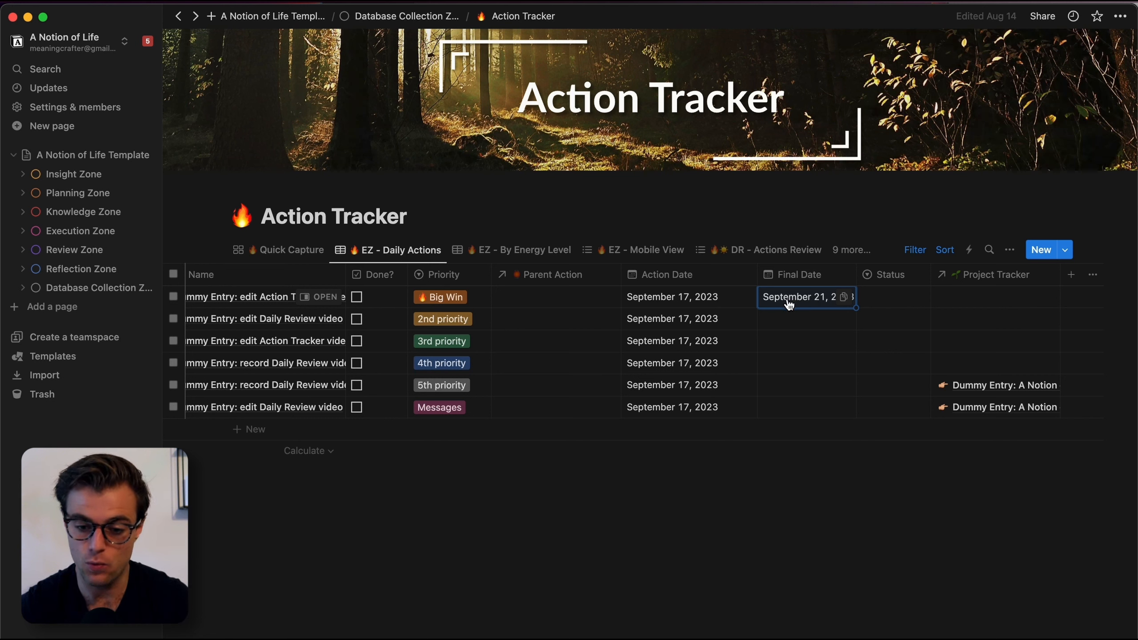
Step: Clear the Final Date of the Big Win action
scroll(804, 298, right, 2)
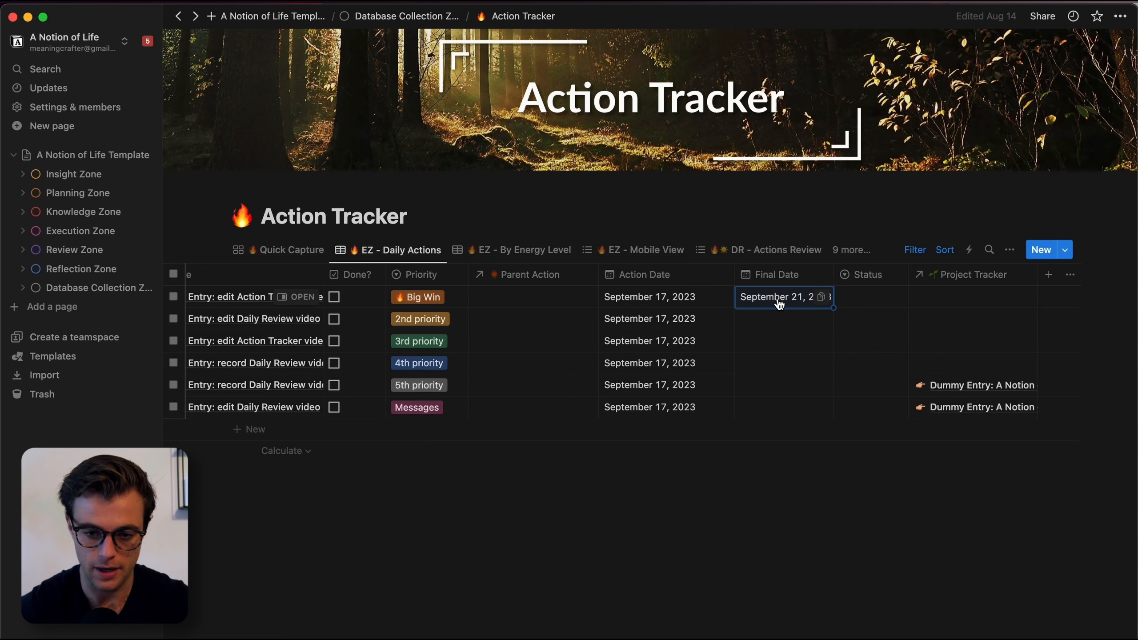
key(BackSpace)
scroll(782, 302, right, 1)
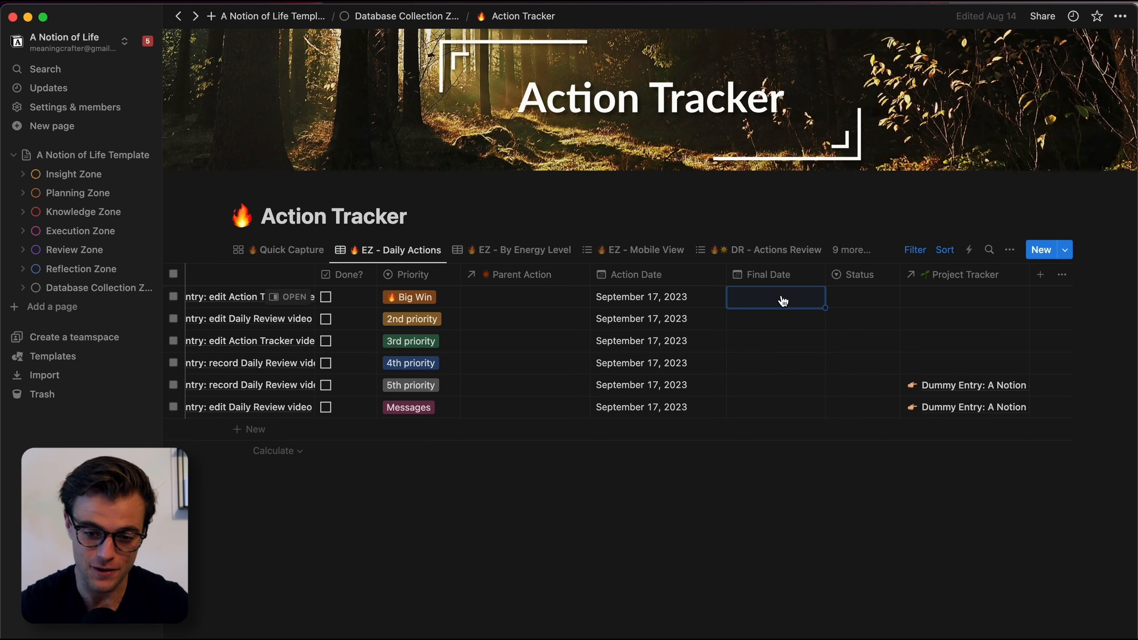
Step: Try the Someday and Waiting on statuses on the Big Win action, undoing each change
click(866, 304)
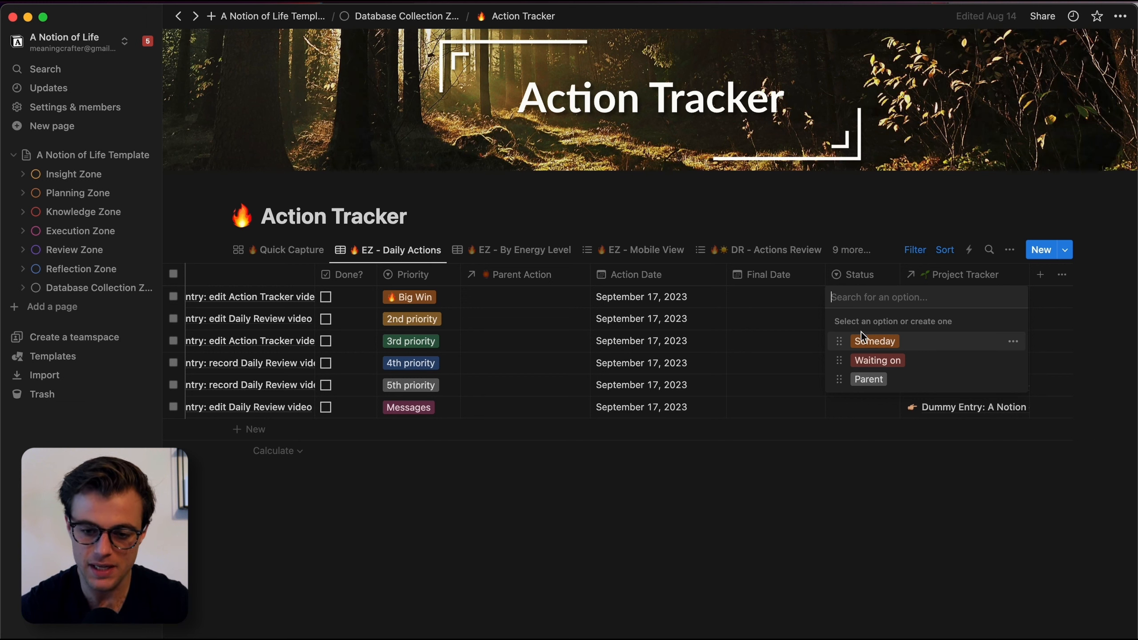
click(894, 345)
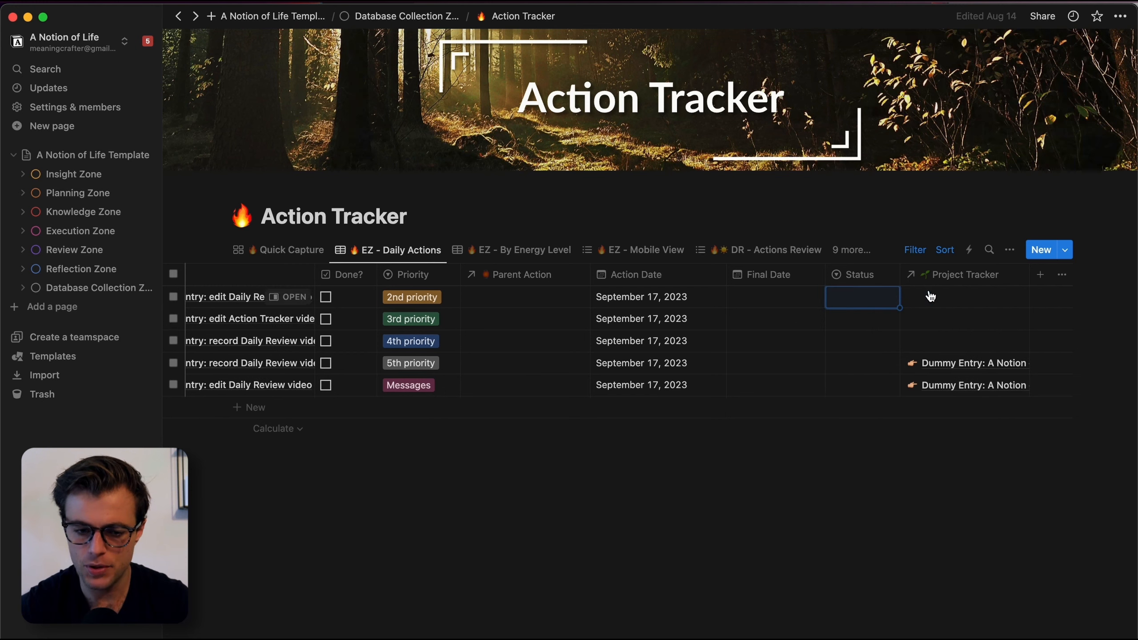
click(866, 298)
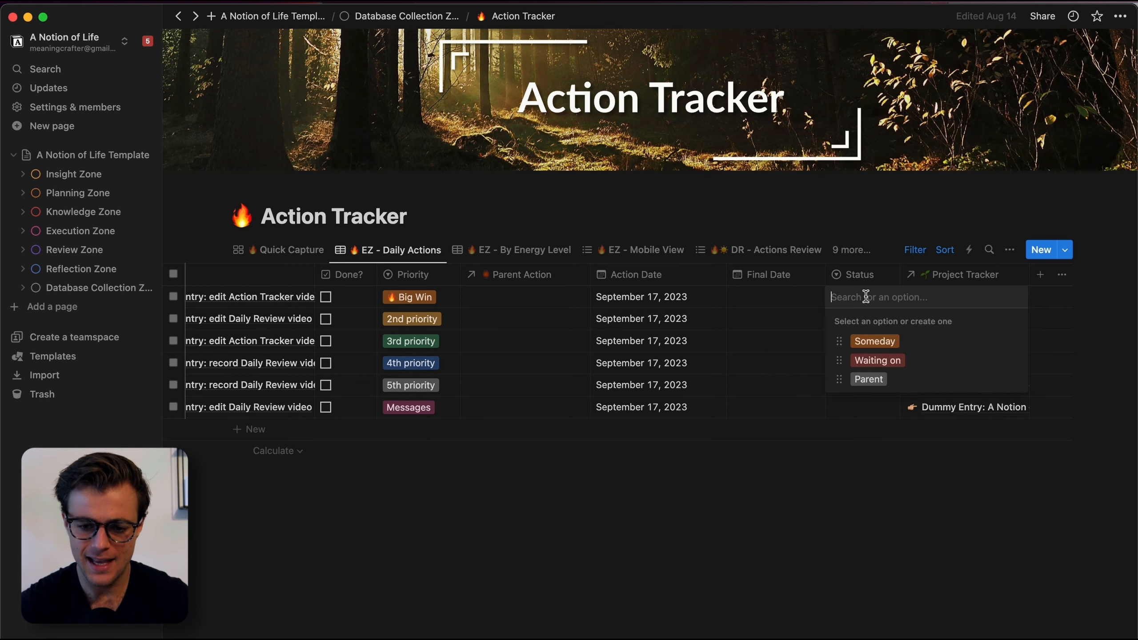
click(878, 362)
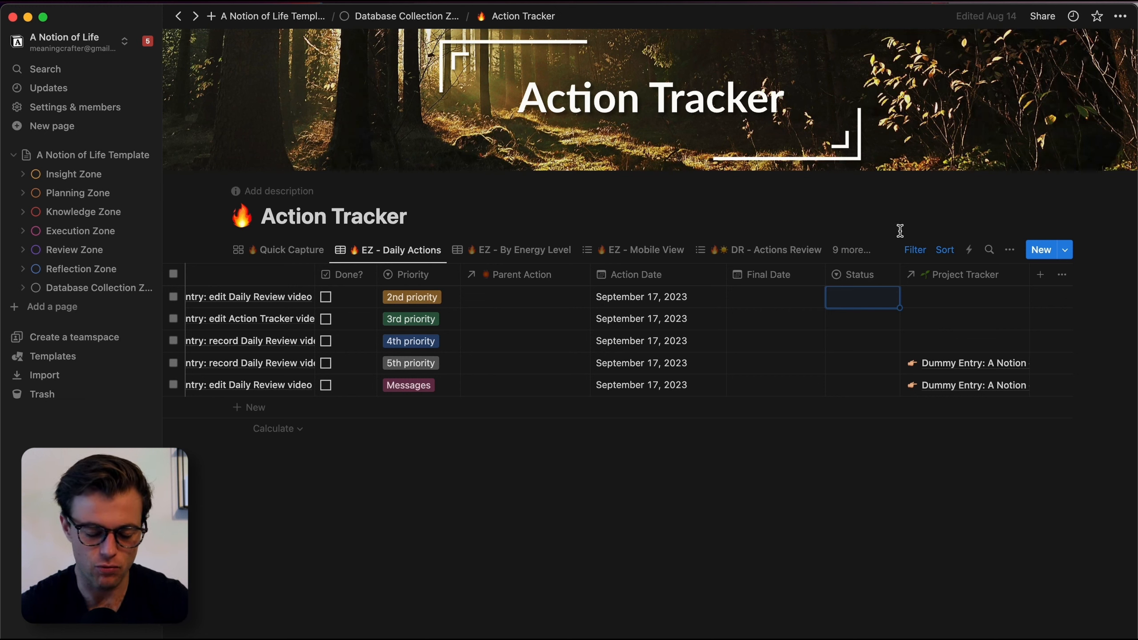
key(super+z)
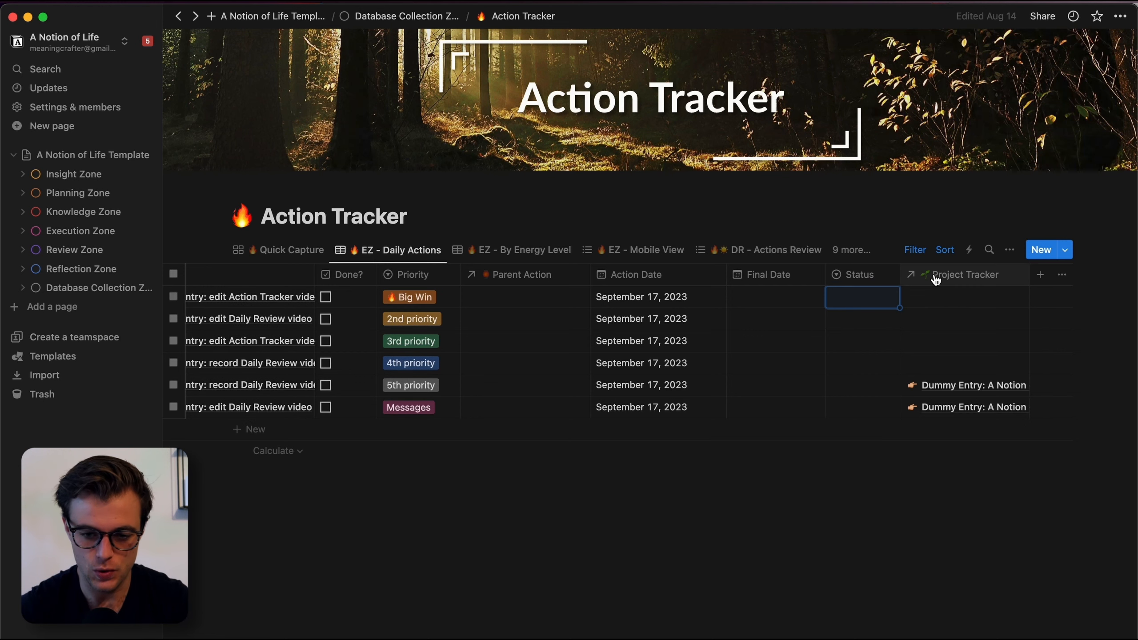
Step: Examine the Status options of the Big Win action, including Parent, and leave the status empty
click(842, 298)
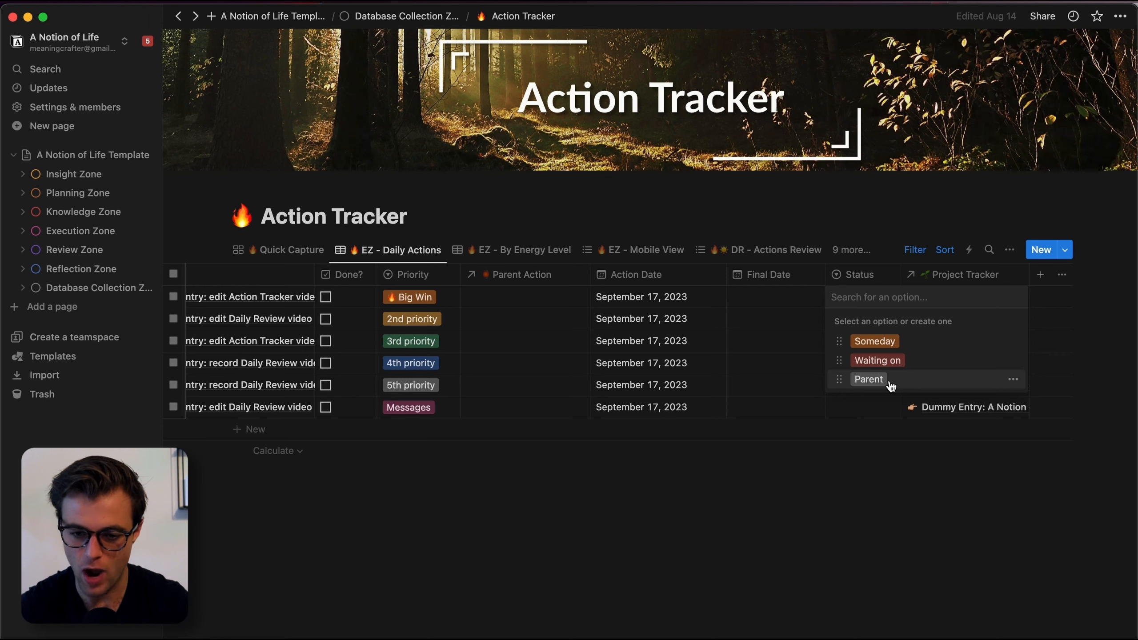
click(803, 353)
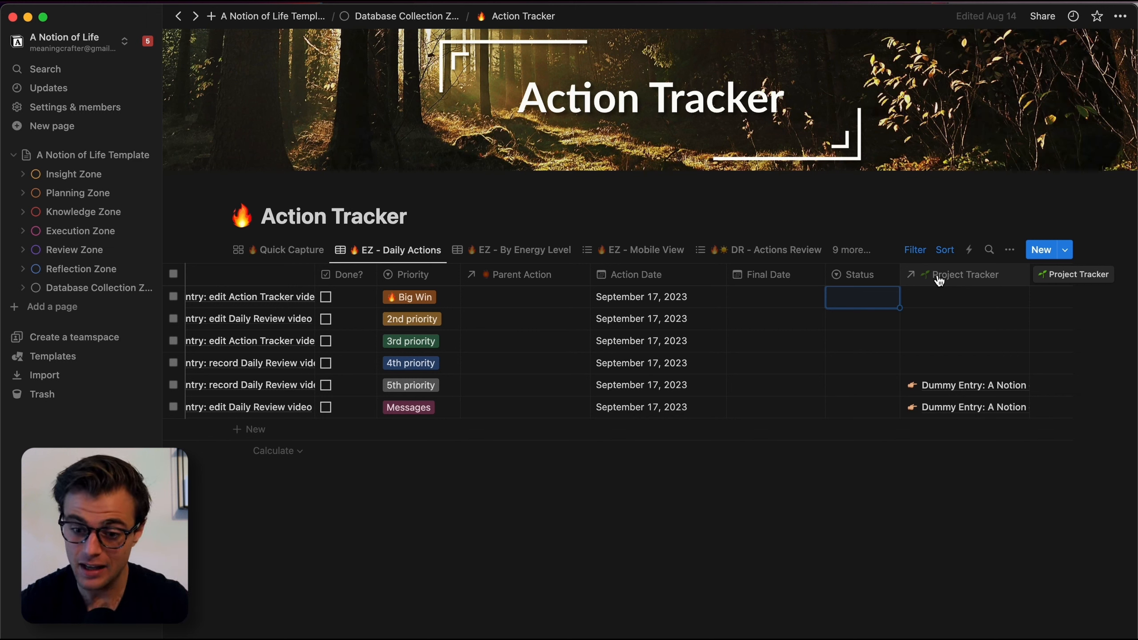
Step: Examine which projects can be linked in the Project Tracker relation of the 5th priority action
drag(940, 280, 943, 283)
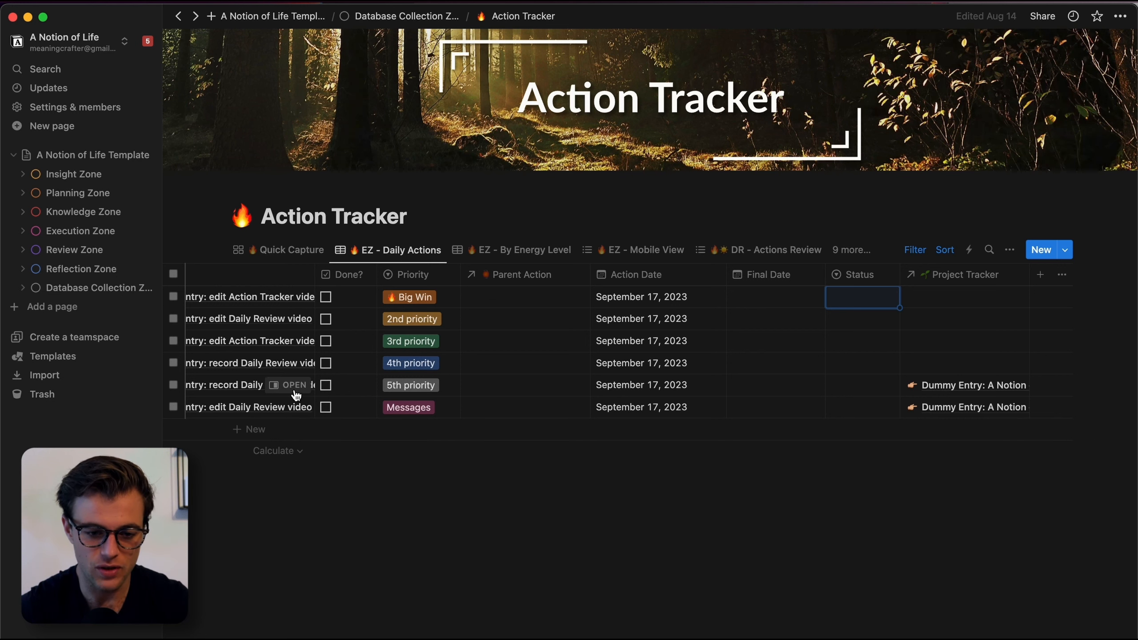
click(1017, 390)
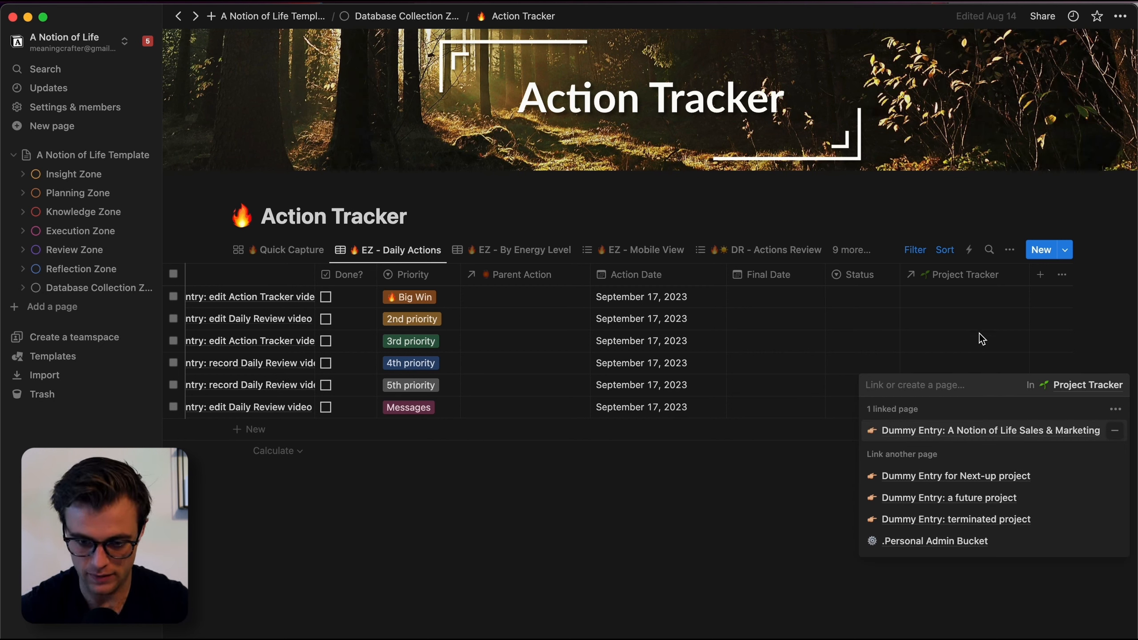
key(Escape)
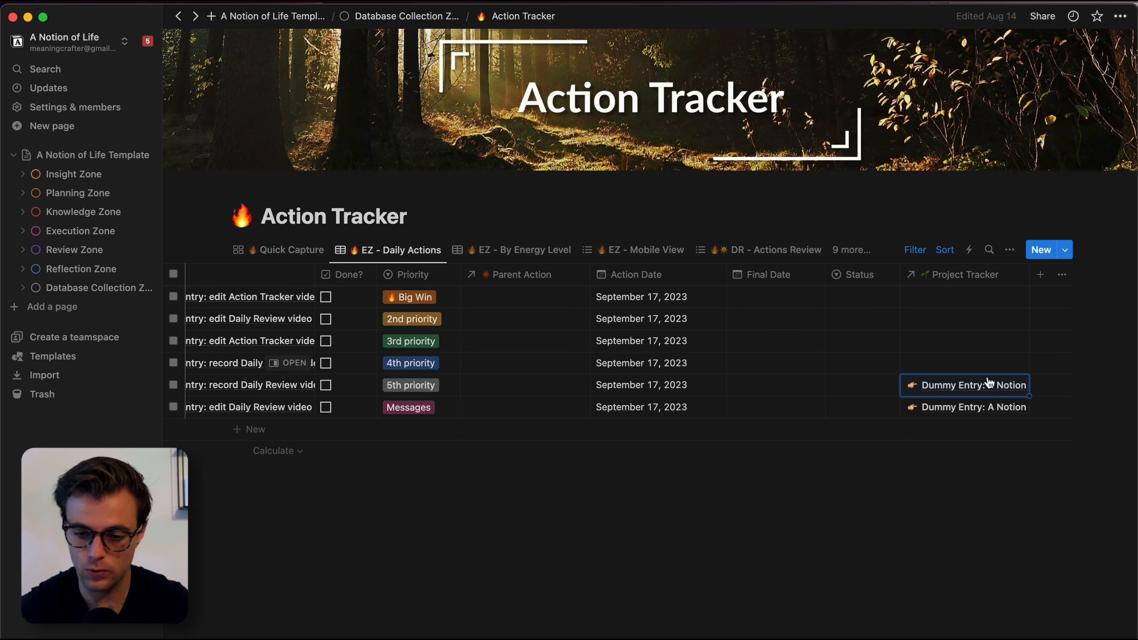
Step: Open the linked Dummy Entry: A Notion of Life Sales & Marketing project, examine its workspace actions, and return to the Action Tracker
click(963, 388)
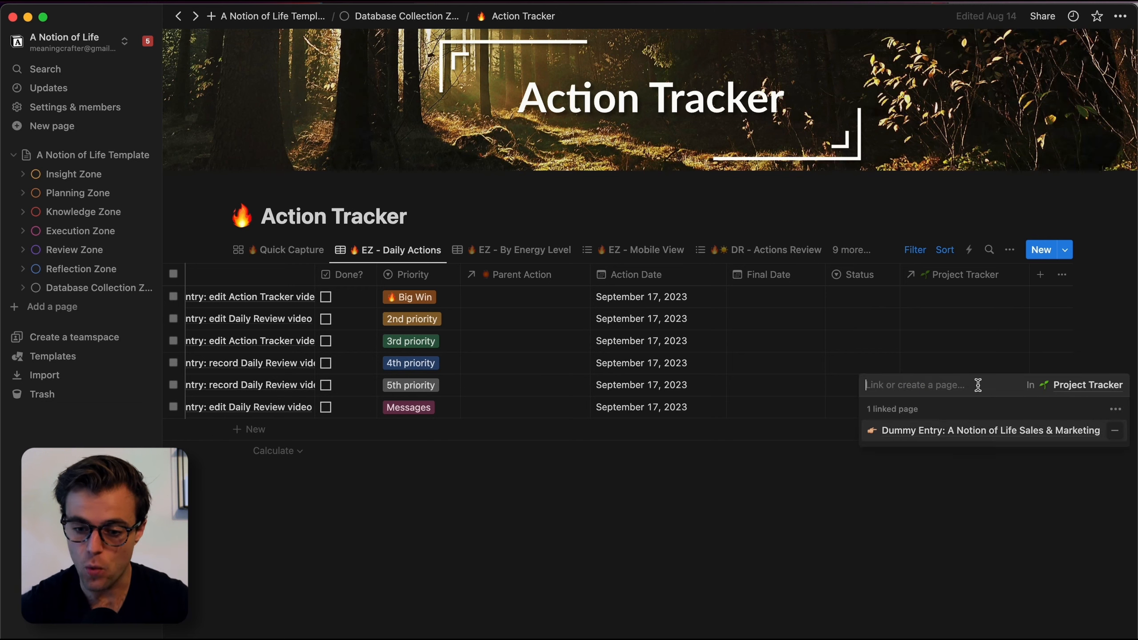
click(955, 431)
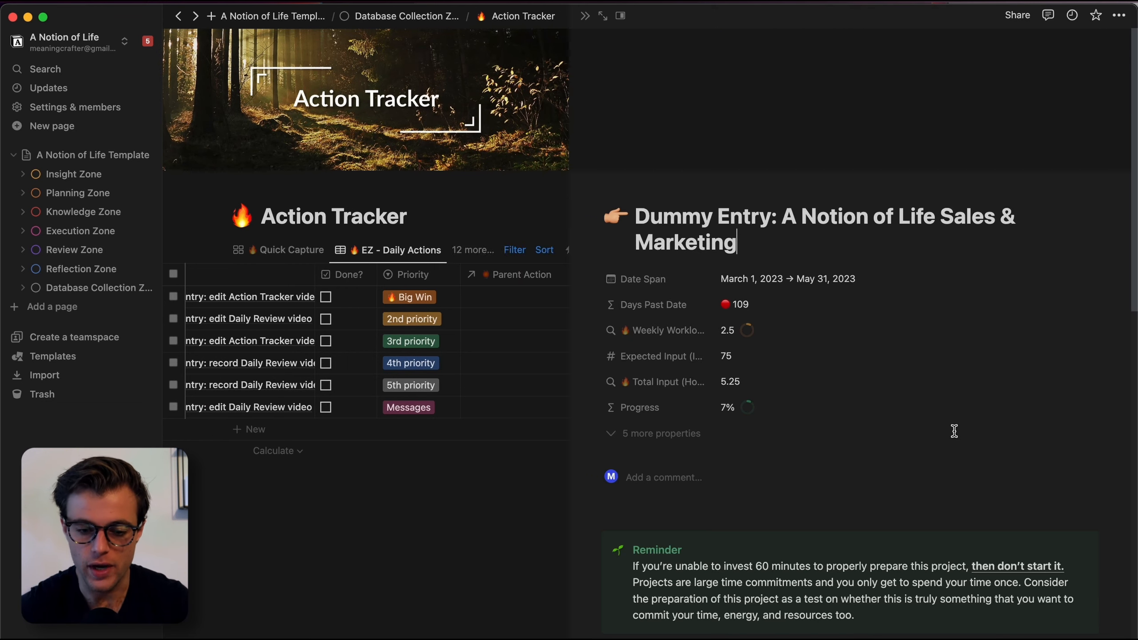
scroll(955, 437, down, 10)
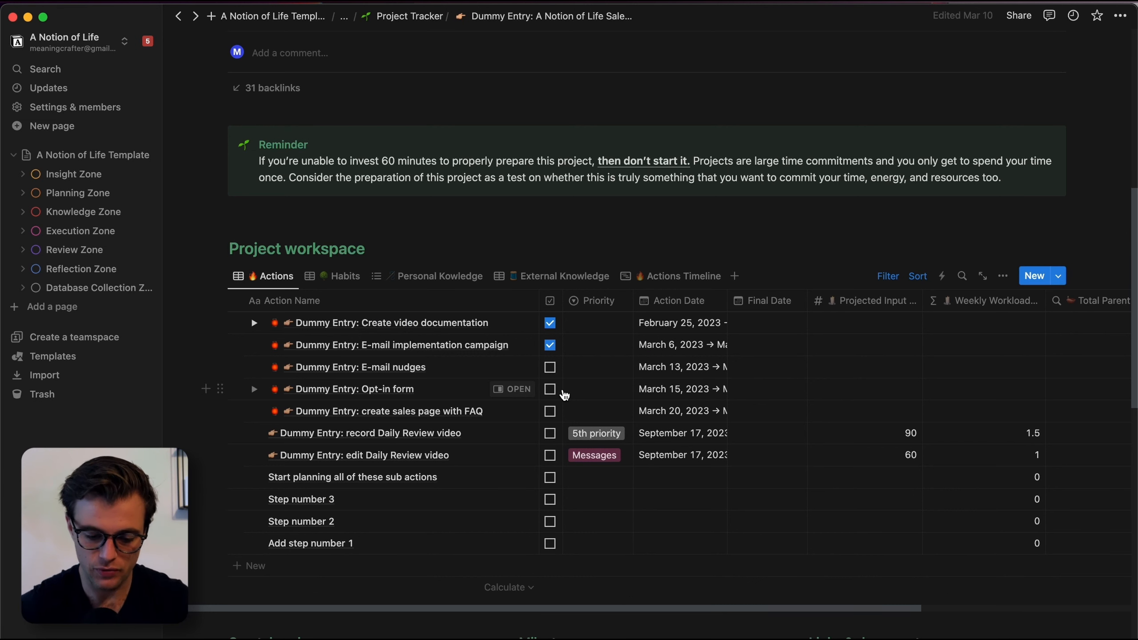
key(super+bracketleft)
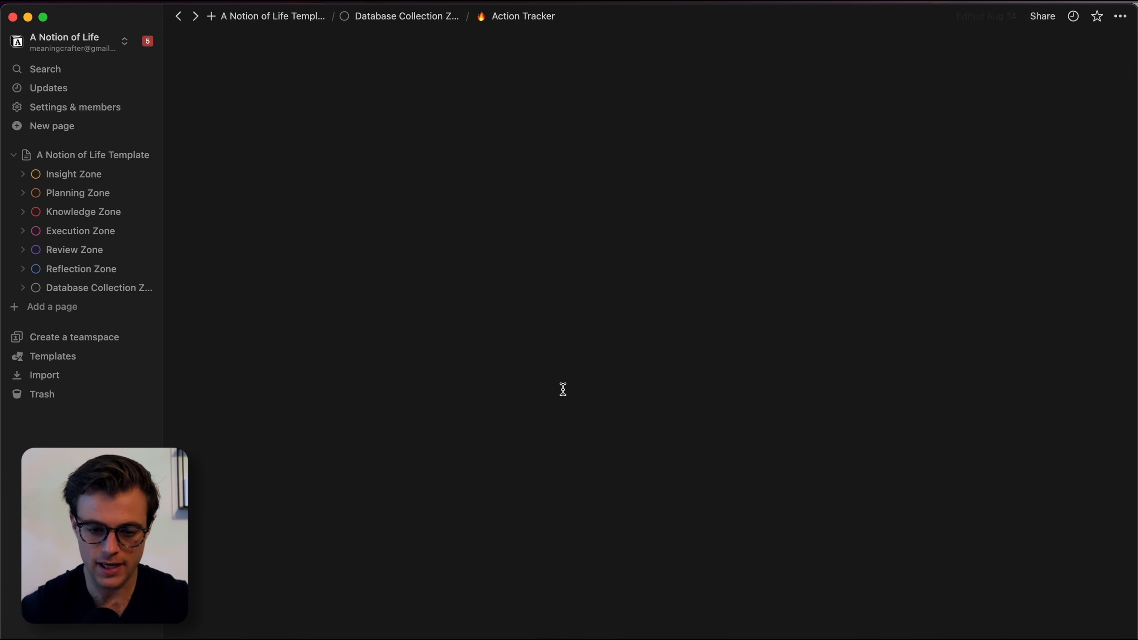
key(Escape)
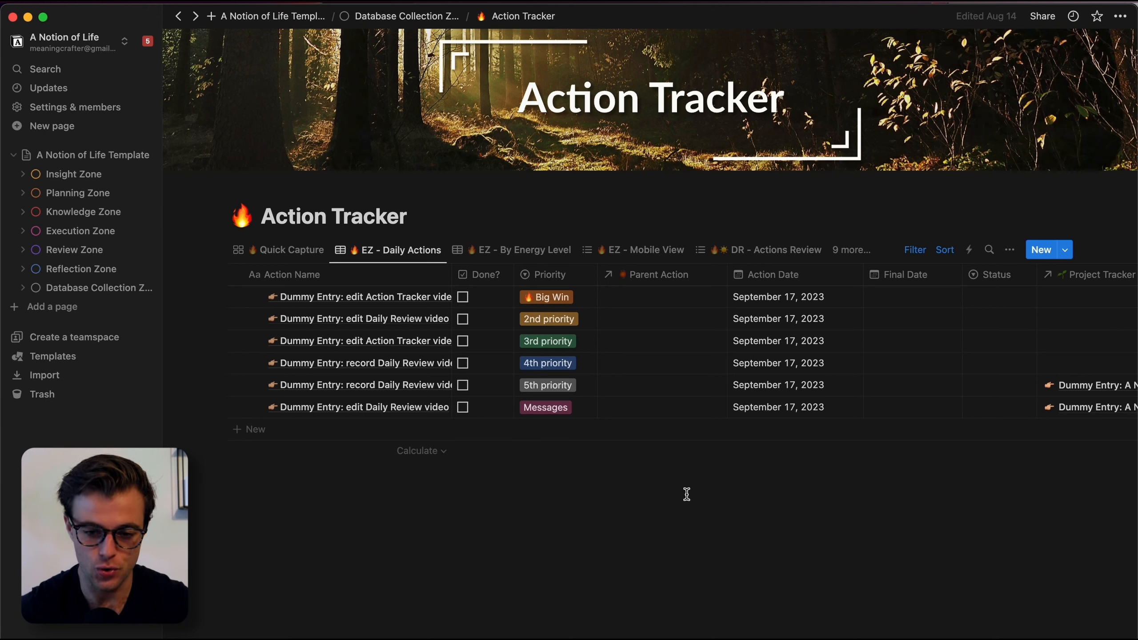
Step: Try September 17 and September 19, 2023 as fixed dates in the Action Date filter, and reset the filter to Today
click(914, 249)
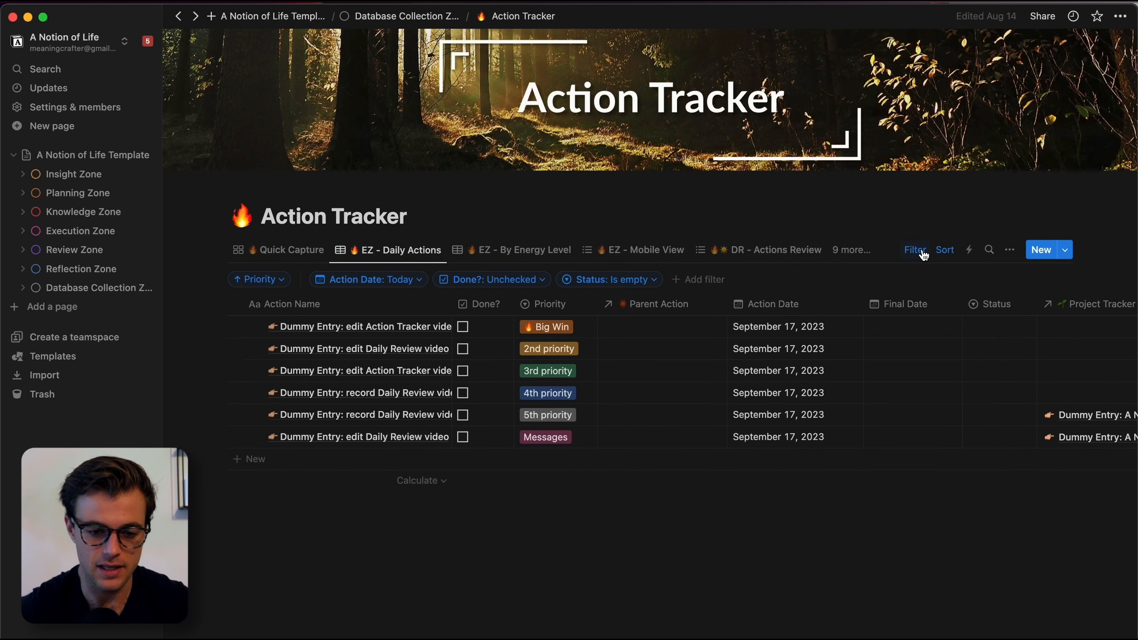
click(415, 280)
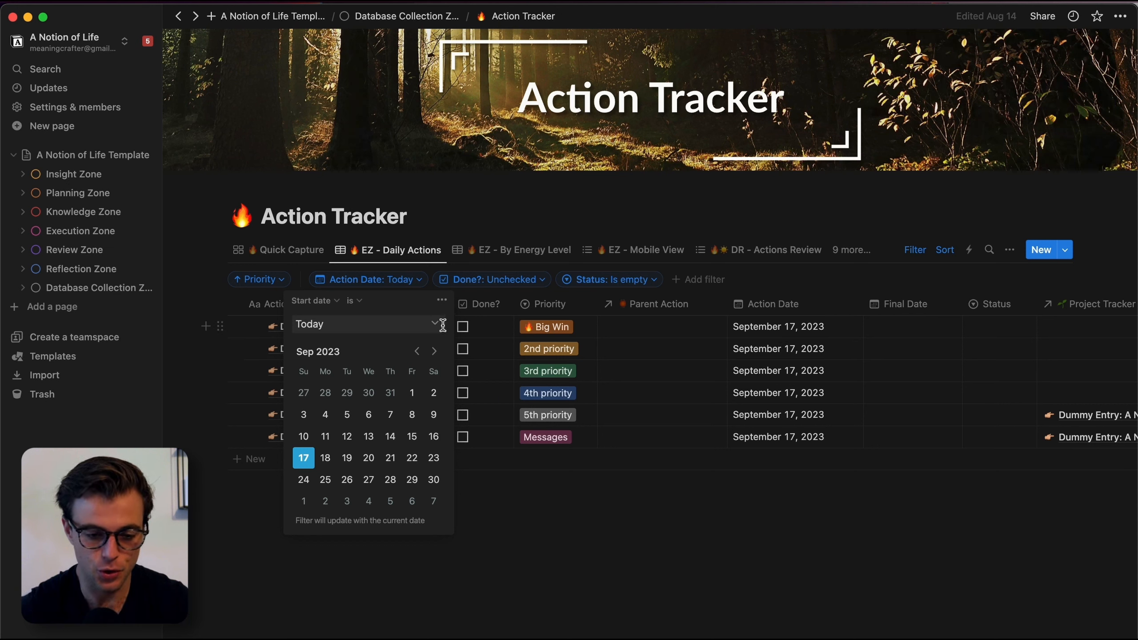
click(304, 459)
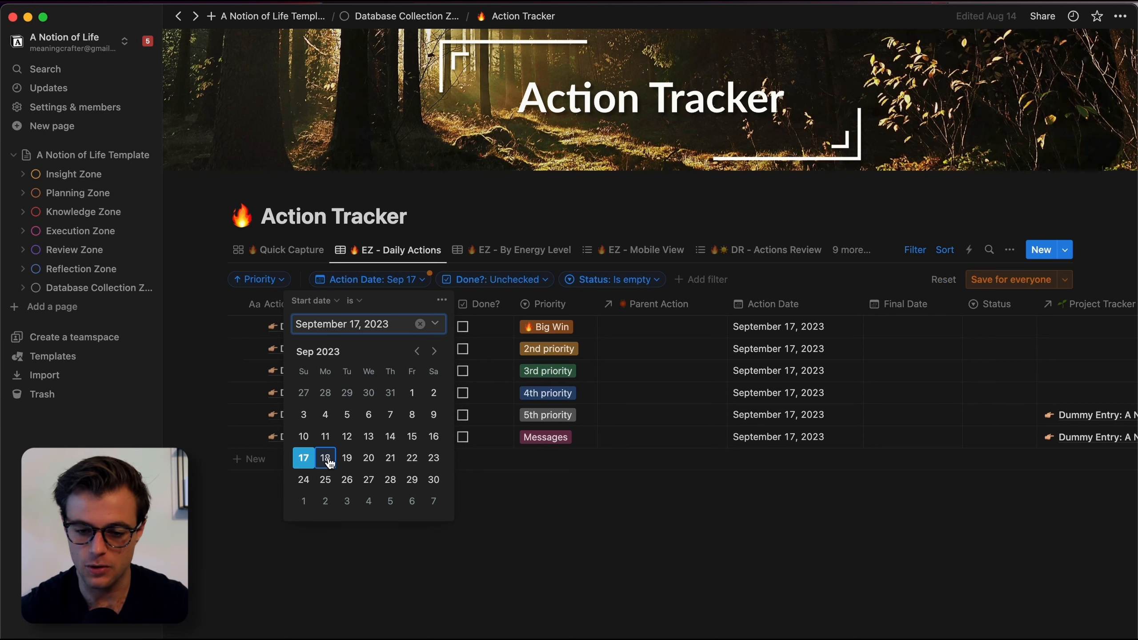
click(347, 461)
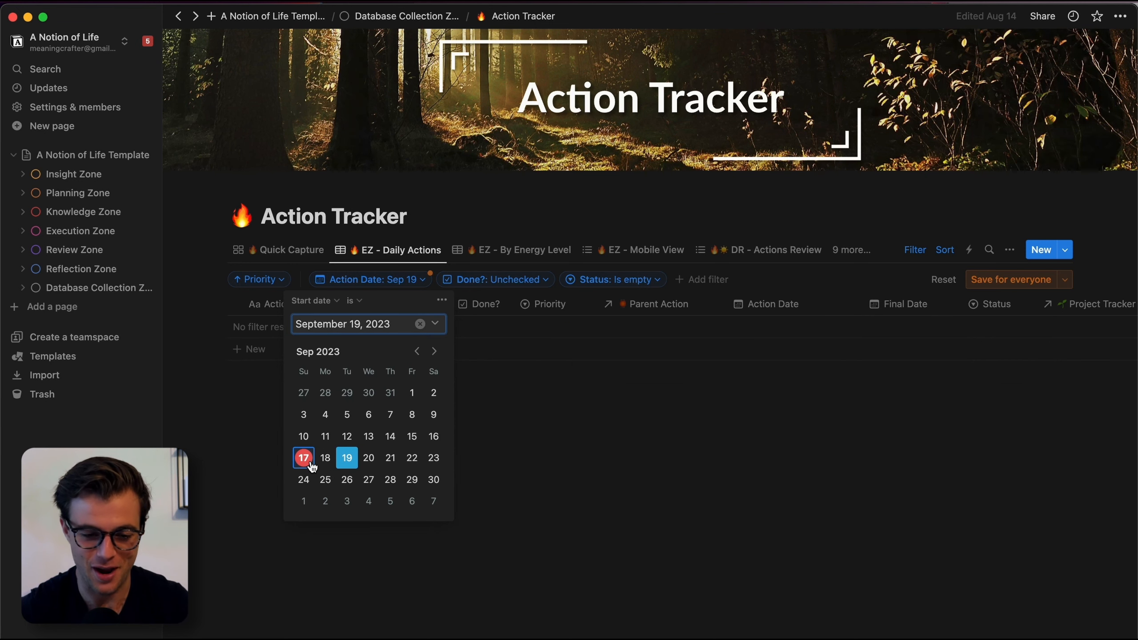
click(435, 323)
click(346, 351)
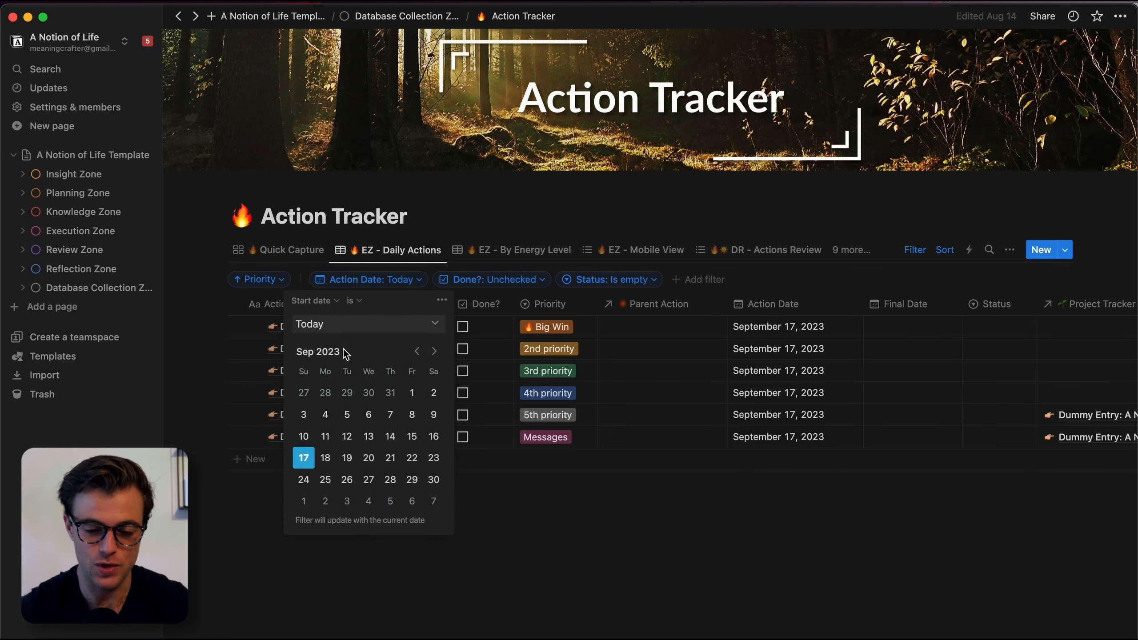
click(636, 538)
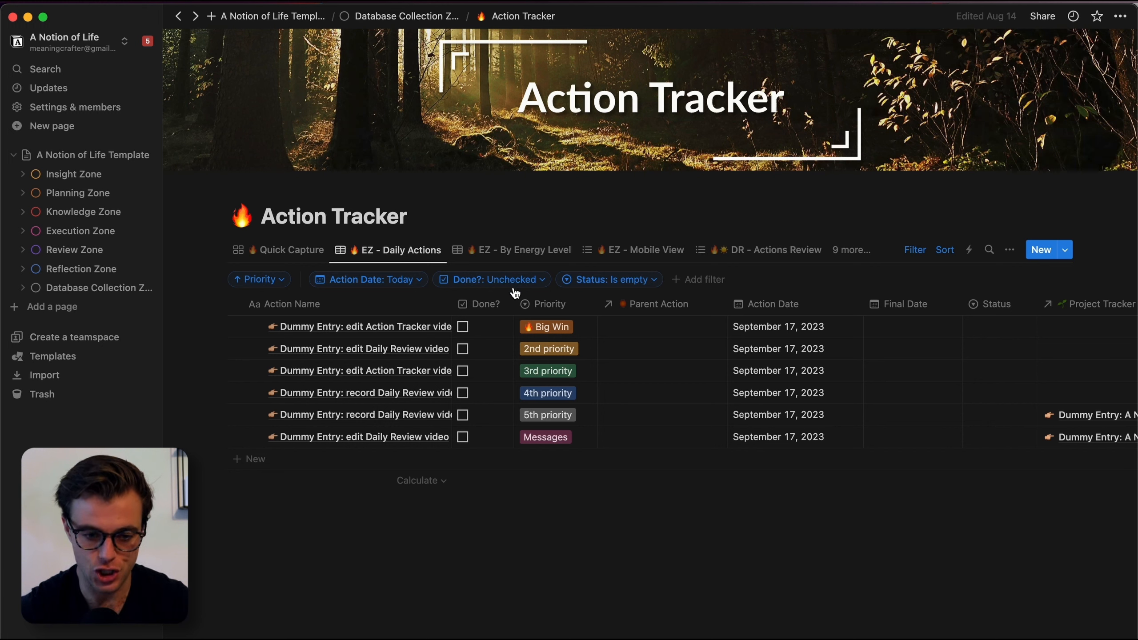
Step: Try marking the first three actions as done, and undo all three completions
click(463, 326)
click(463, 327)
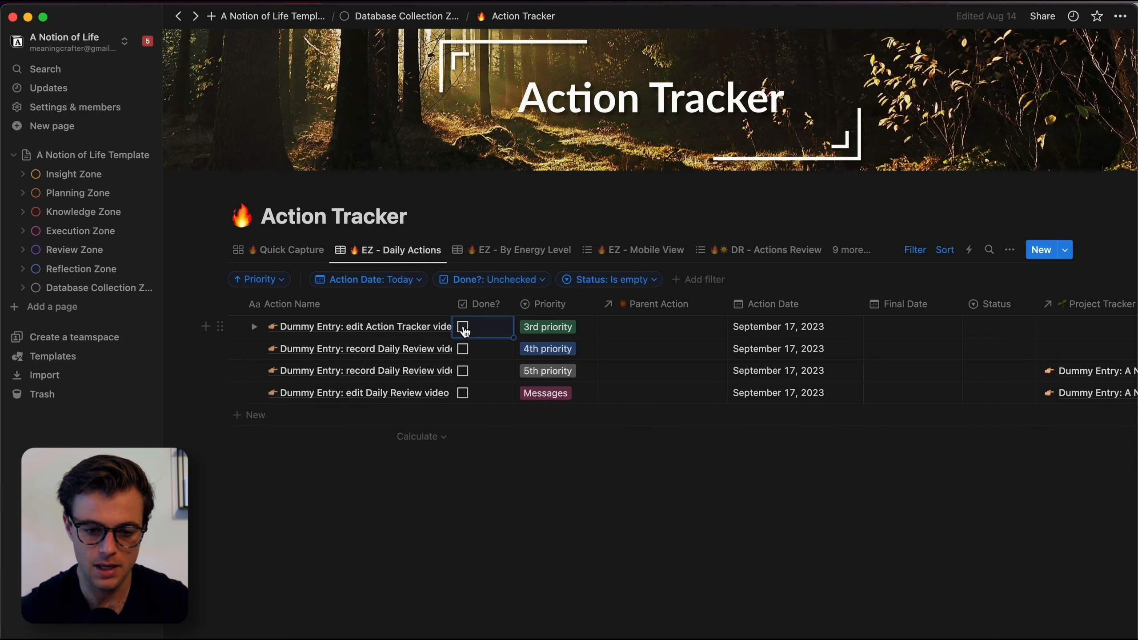
click(463, 327)
key(super+z)
key(super+z)
key(super+z)
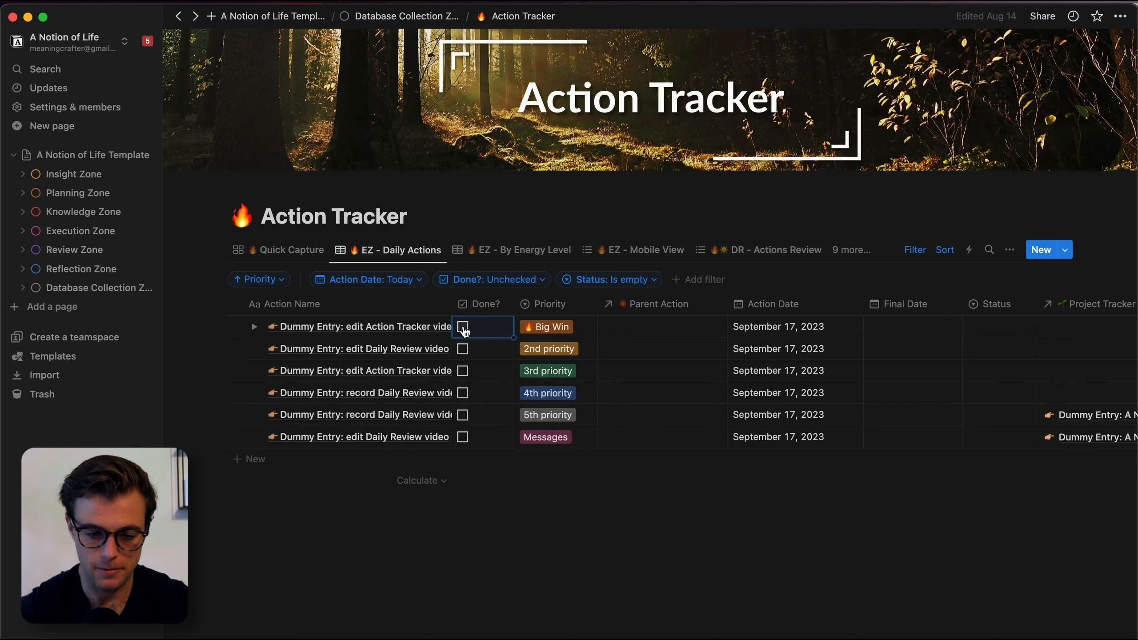
Step: Inspect the Status filter, and try assigning a status to the 2nd priority and Big Win actions, undoing the changes
click(595, 287)
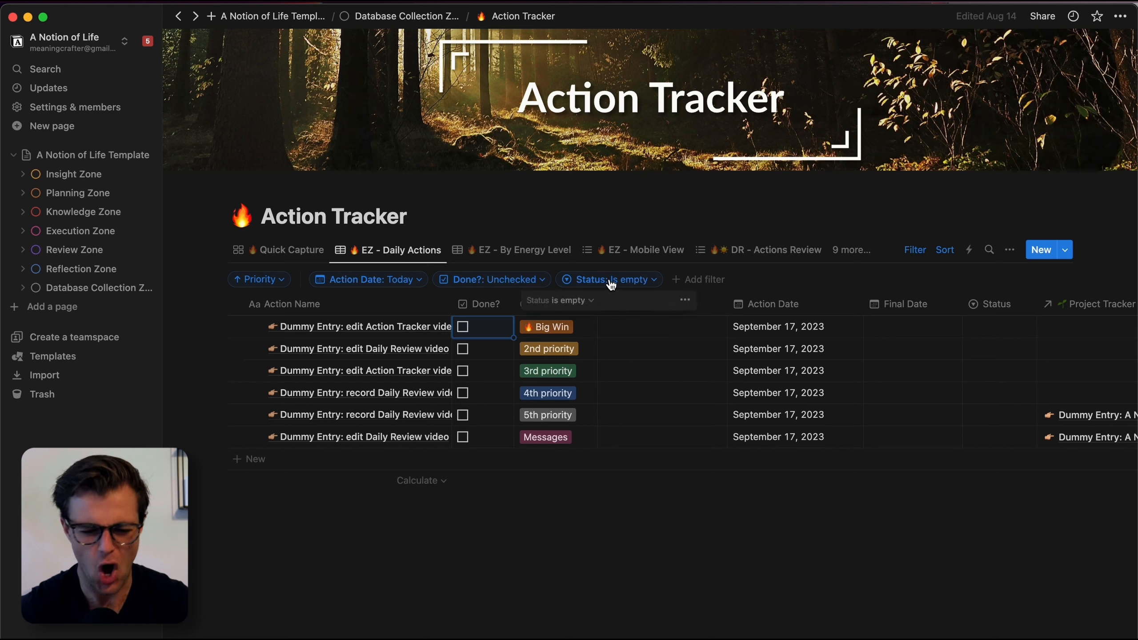
click(801, 275)
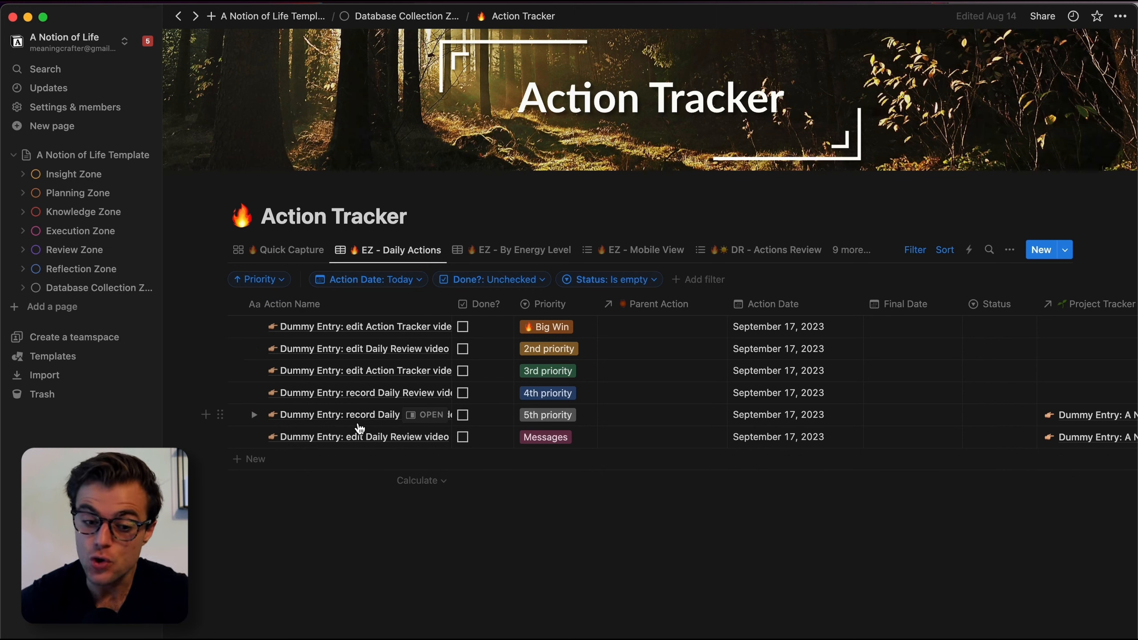
click(986, 351)
click(988, 413)
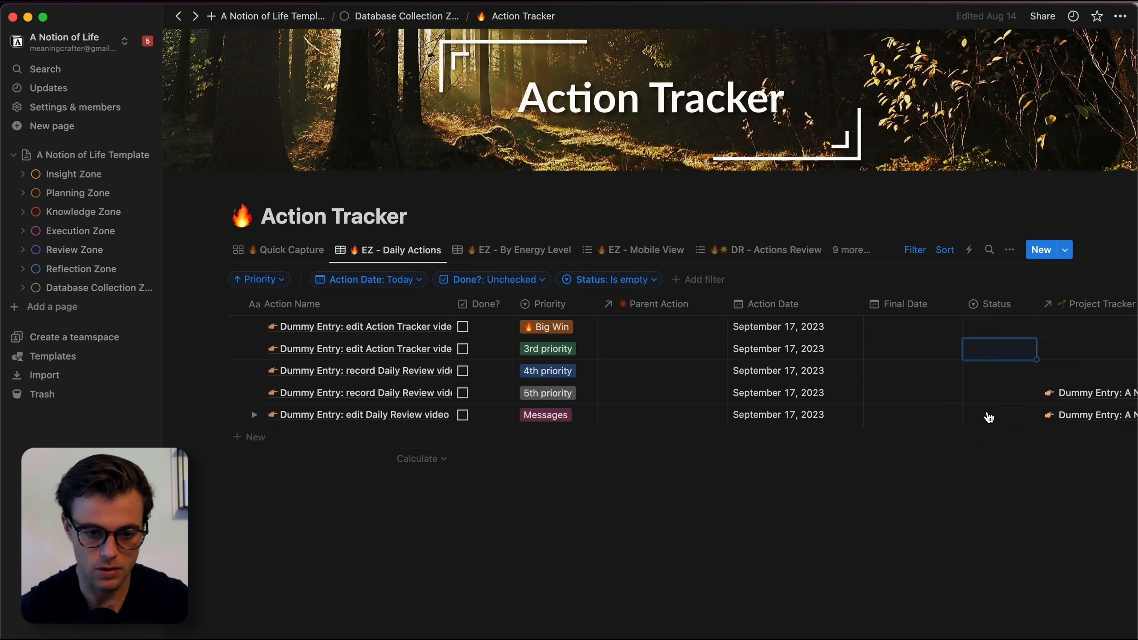
click(1003, 332)
click(989, 370)
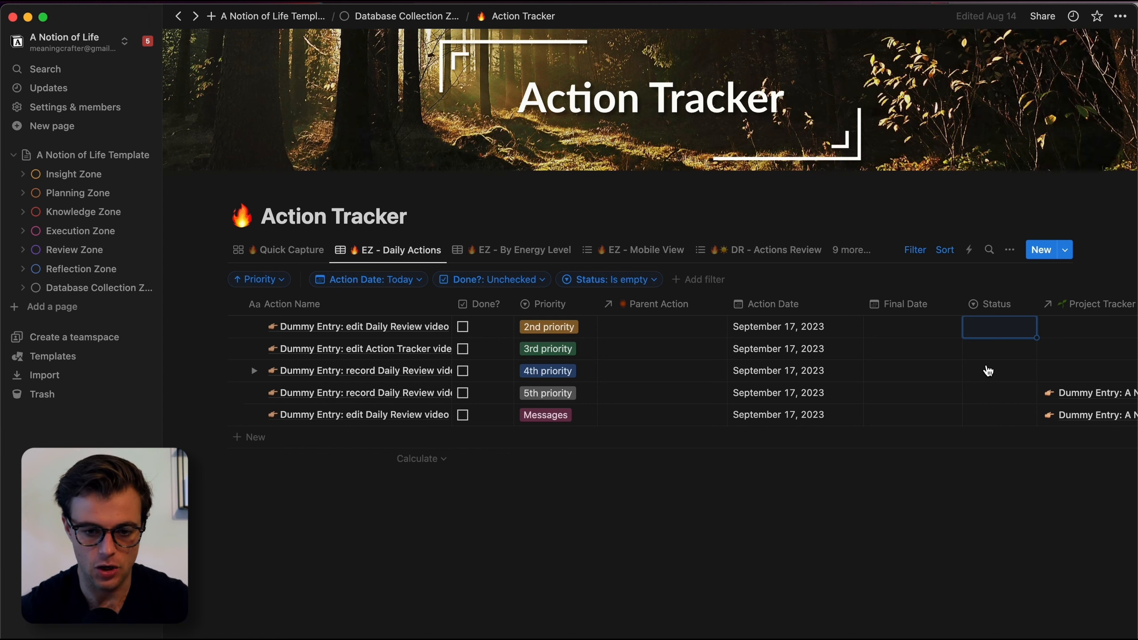
key(super+z)
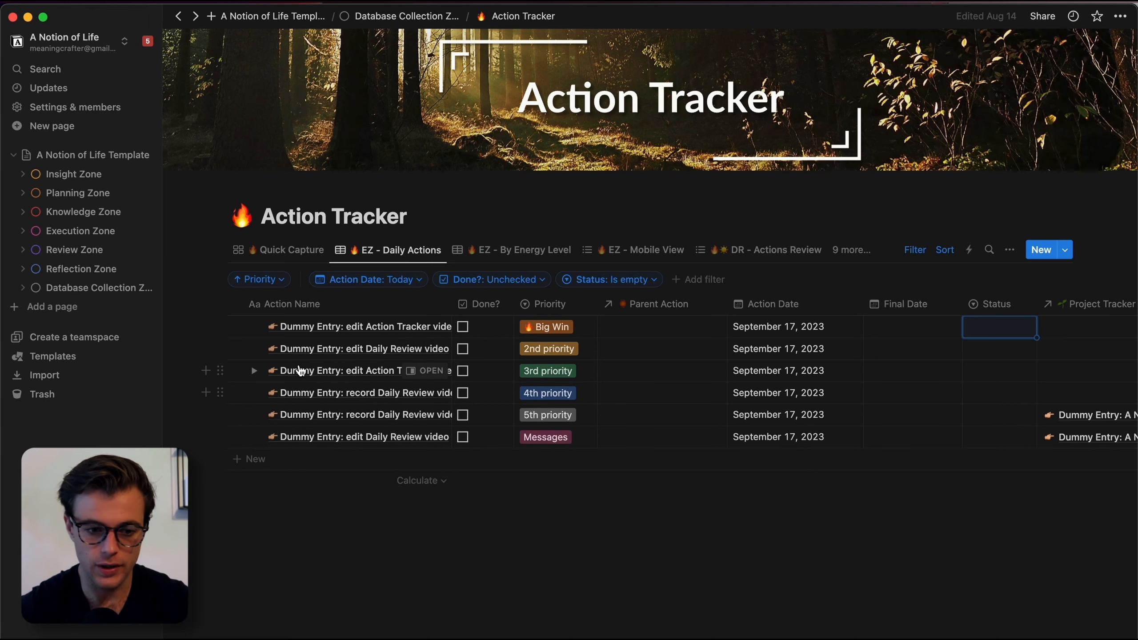
Step: Examine the view's Priority sort and the order of the Priority options on the Big Win action
click(273, 280)
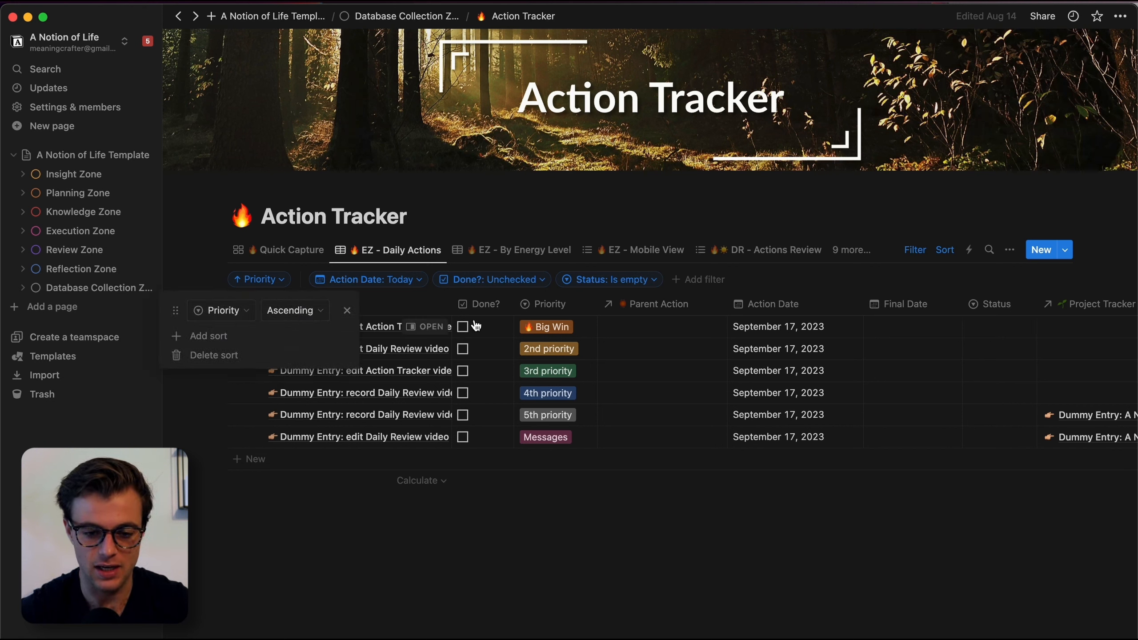
click(488, 326)
click(531, 327)
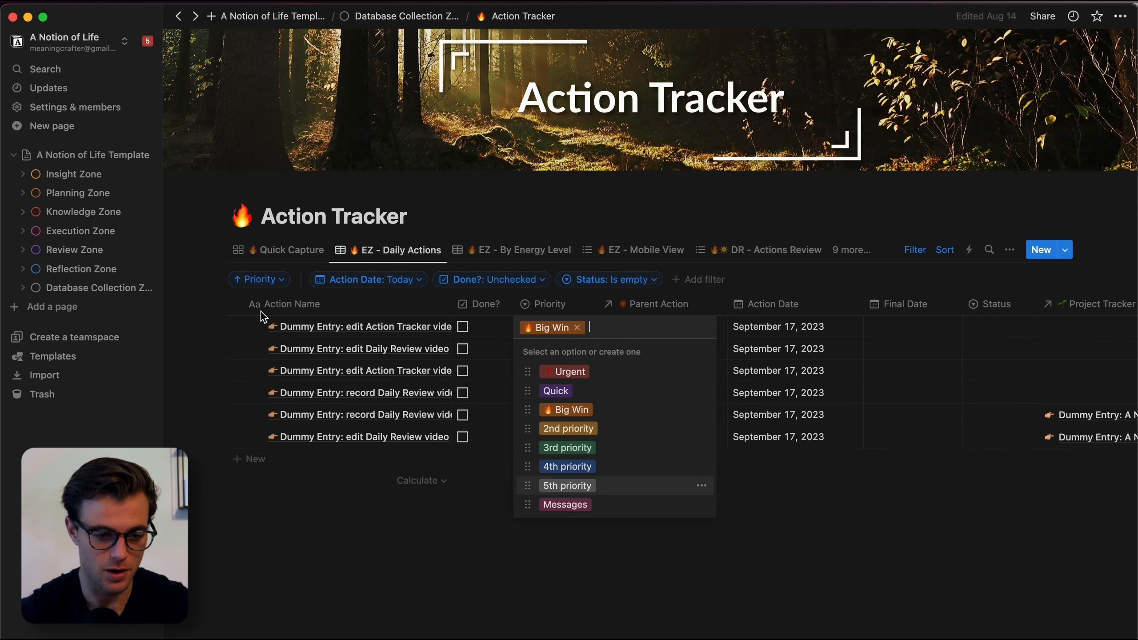
click(271, 285)
Step: Try sorting the actions by Priority in descending order, and return the sort to ascending
click(269, 280)
click(315, 317)
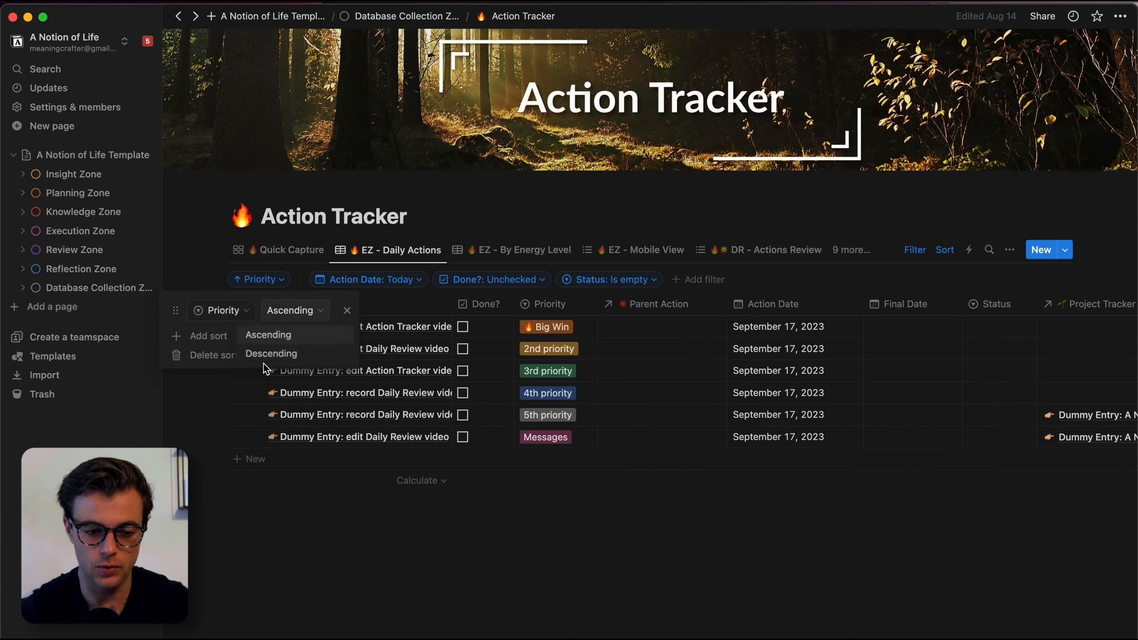
click(269, 354)
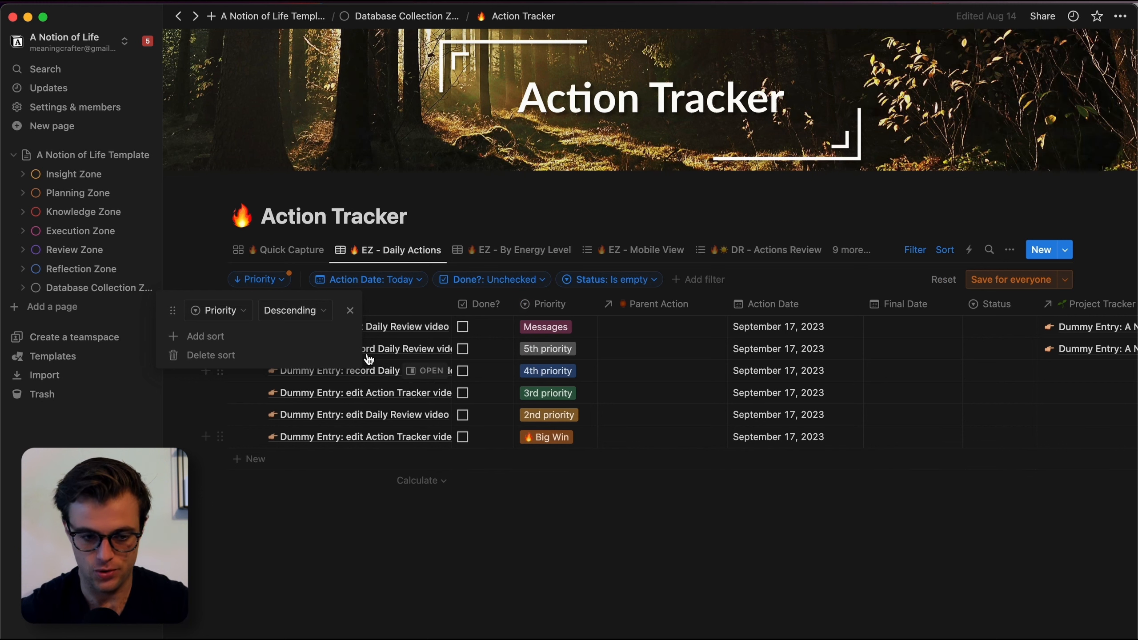
click(295, 311)
click(294, 337)
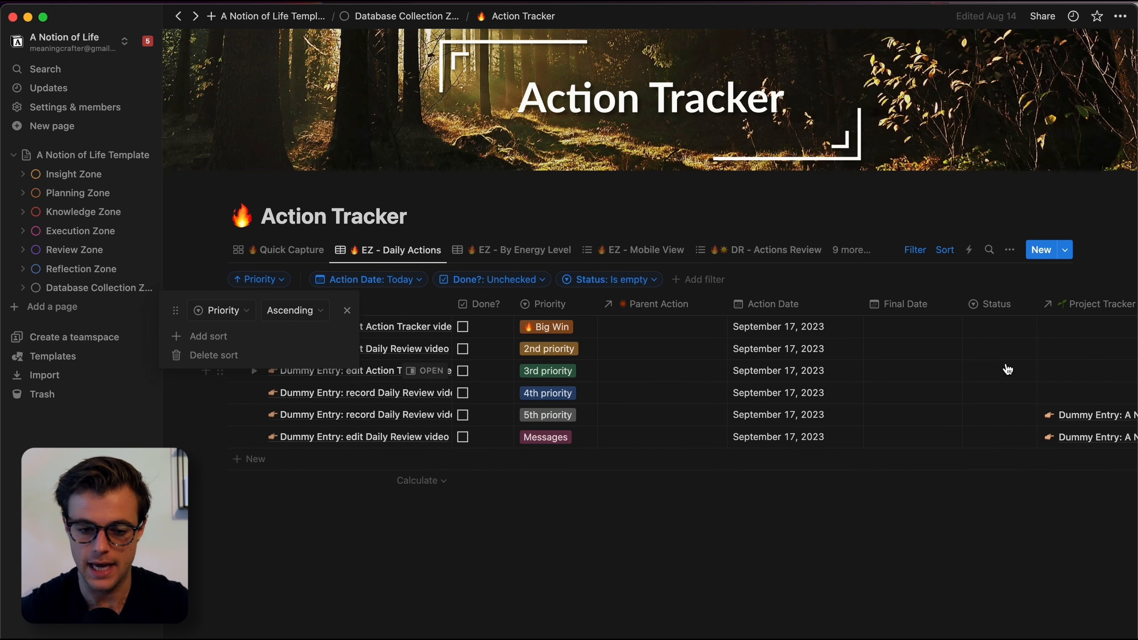
click(641, 519)
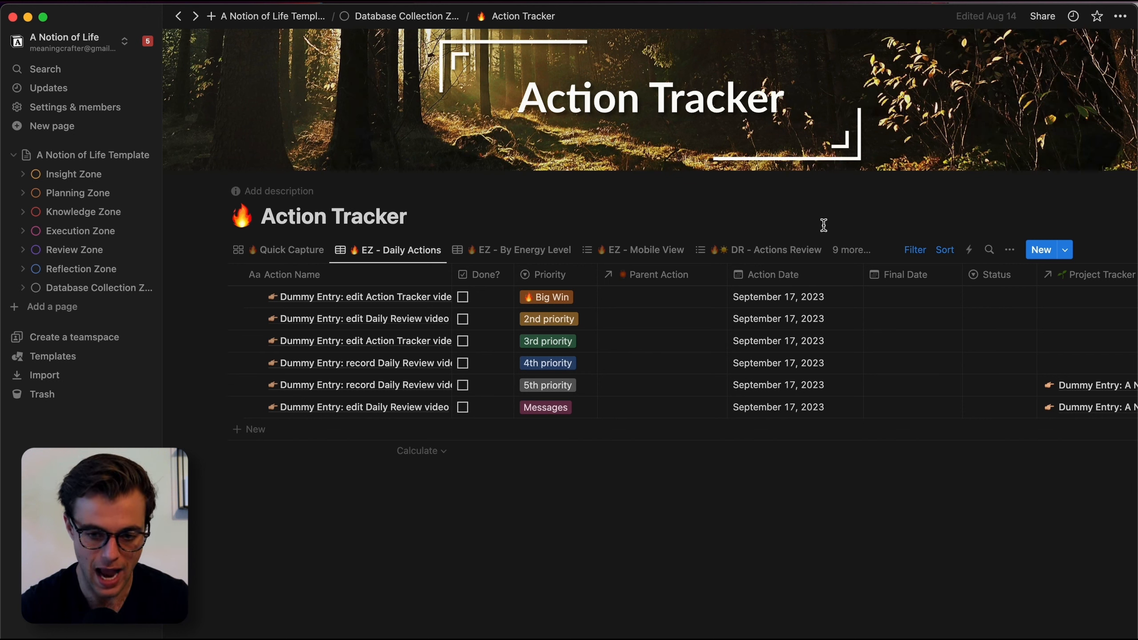
Step: Switch the Action Tracker to the PZ - Action Date calendar view and bring the week of September 17 into sight
click(856, 254)
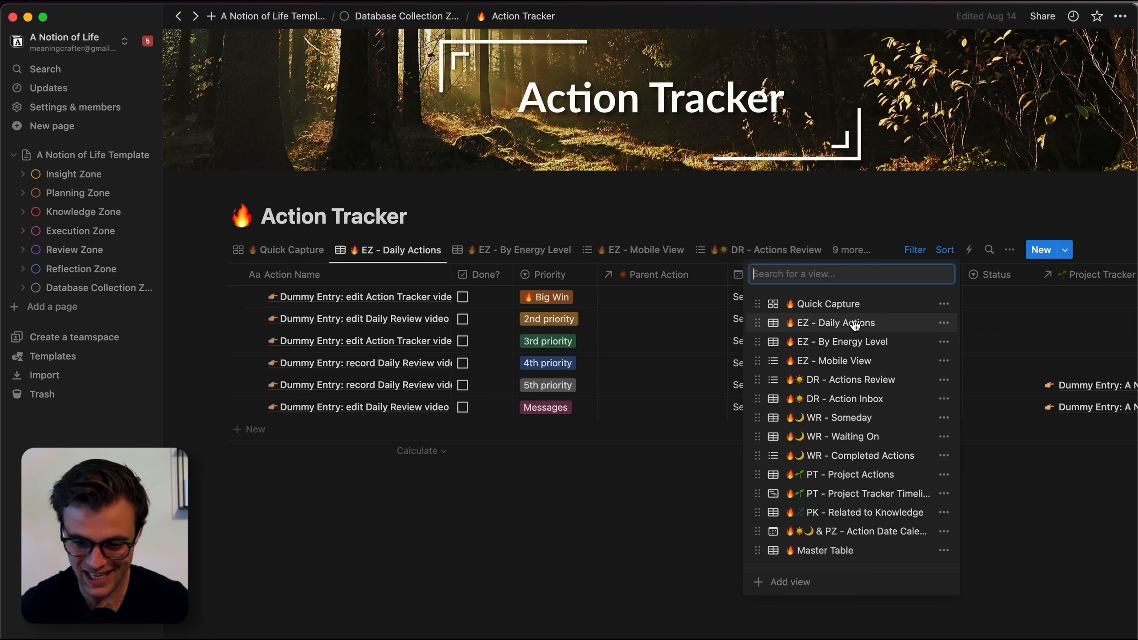
click(858, 533)
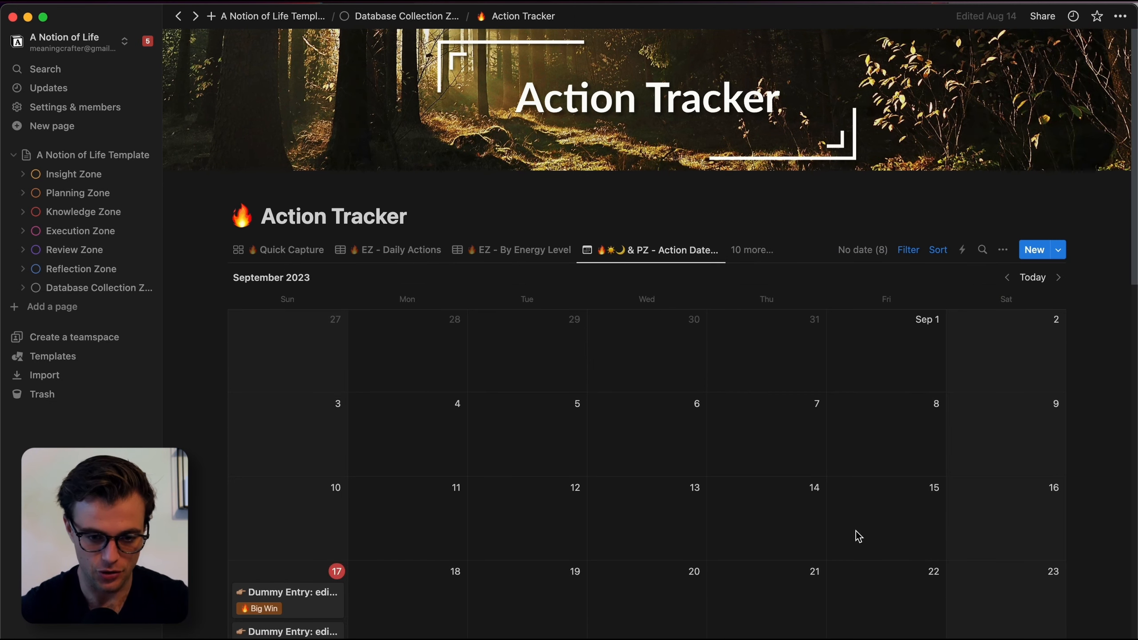
scroll(857, 533, down, 10)
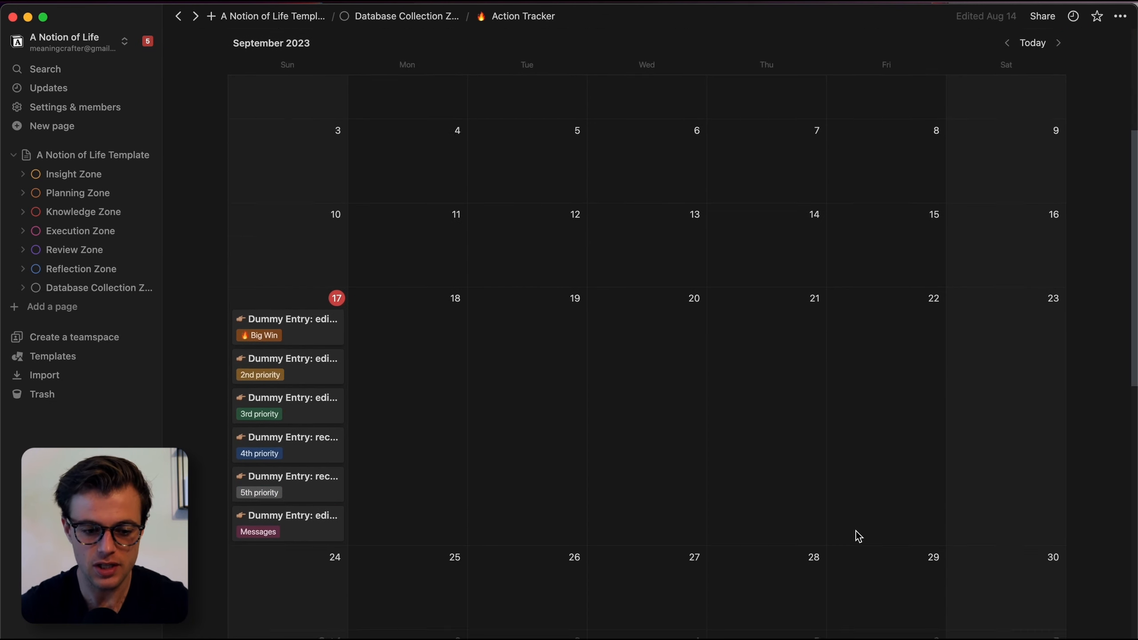
scroll(855, 531, up, 1)
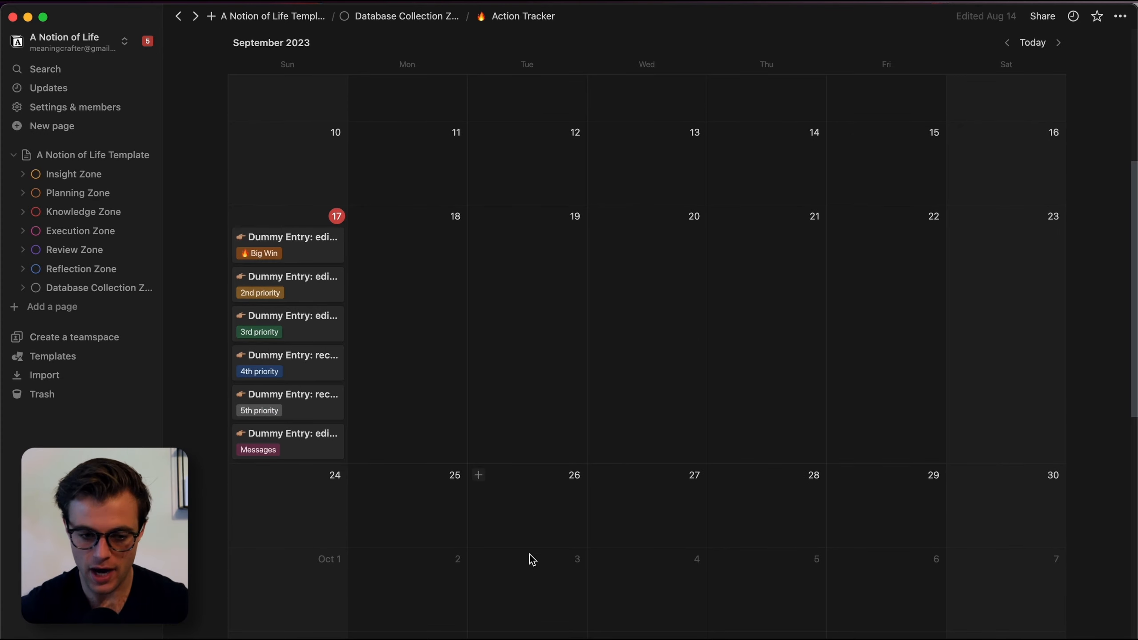
scroll(538, 457, up, 3)
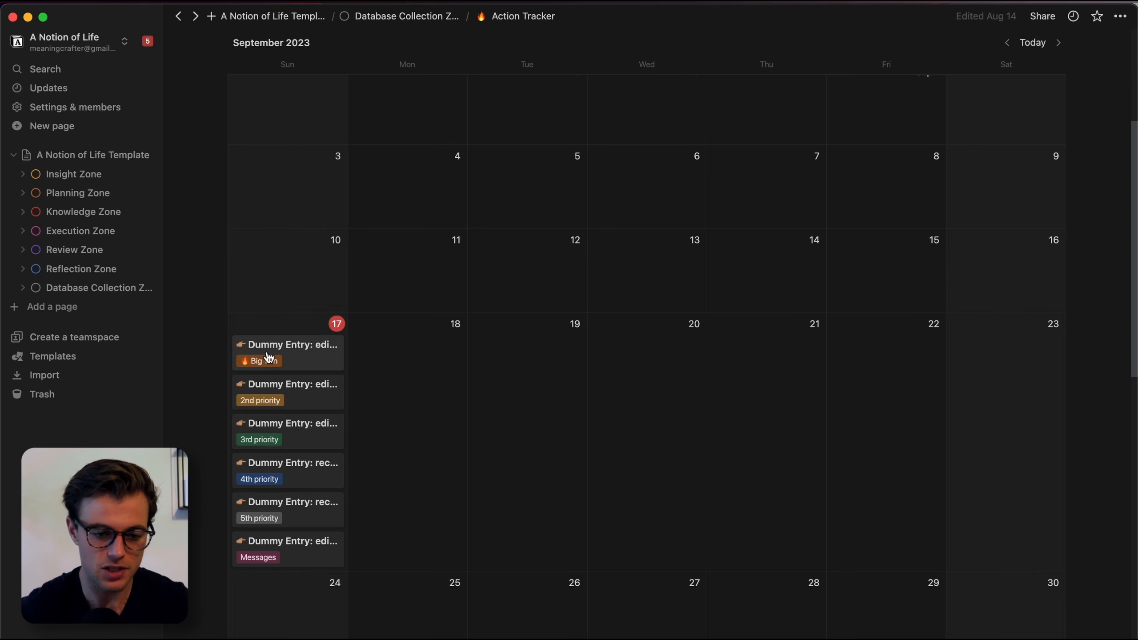
Step: Reschedule the Big Win, 2nd priority and 3rd priority actions from September 17 to September 18 in the calendar
drag(271, 358, 403, 350)
drag(325, 365, 408, 401)
drag(262, 359, 386, 436)
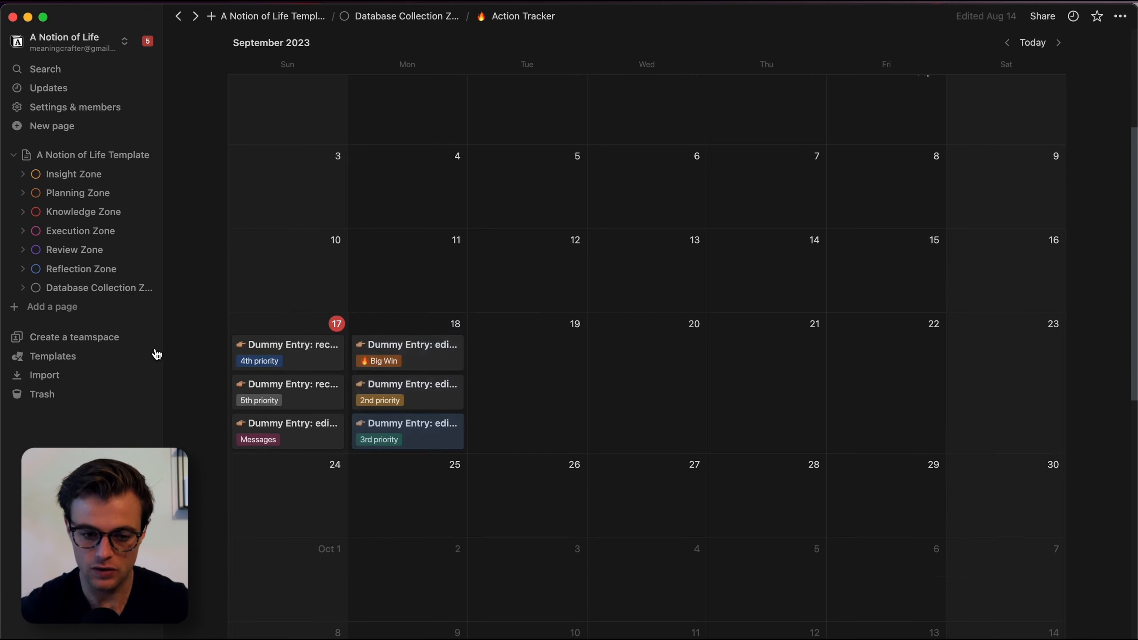
Step: Redistribute the calendar actions, placing the 4th priority on September 18, the 3rd priority on September 19 and the 2nd priority on September 21
drag(376, 323, 437, 447)
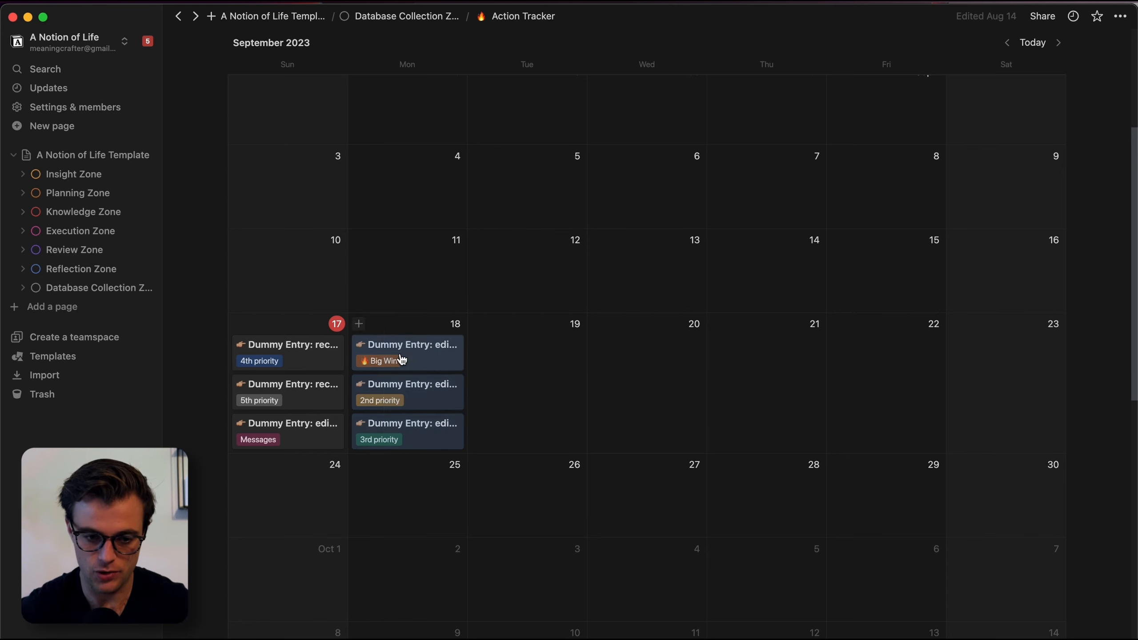
drag(399, 361, 364, 375)
drag(279, 360, 671, 379)
drag(570, 358, 757, 362)
drag(671, 359, 431, 398)
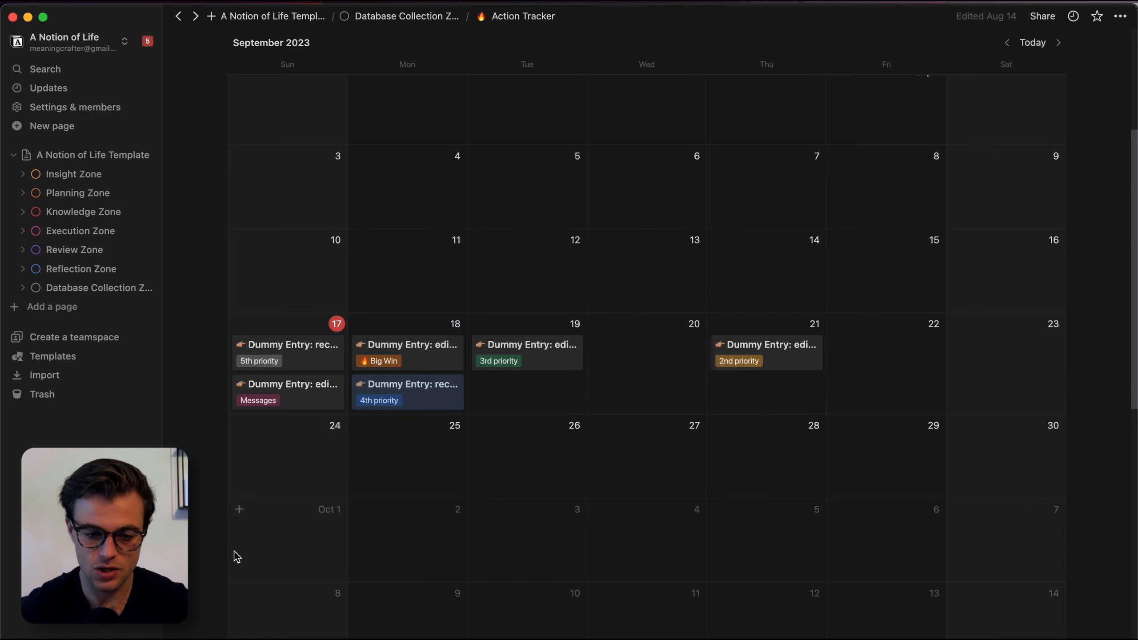
Step: Review the rescheduled actions in the calendar, and switch to the EZ - Daily Actions view to check today's actions
scroll(766, 455, down, 3)
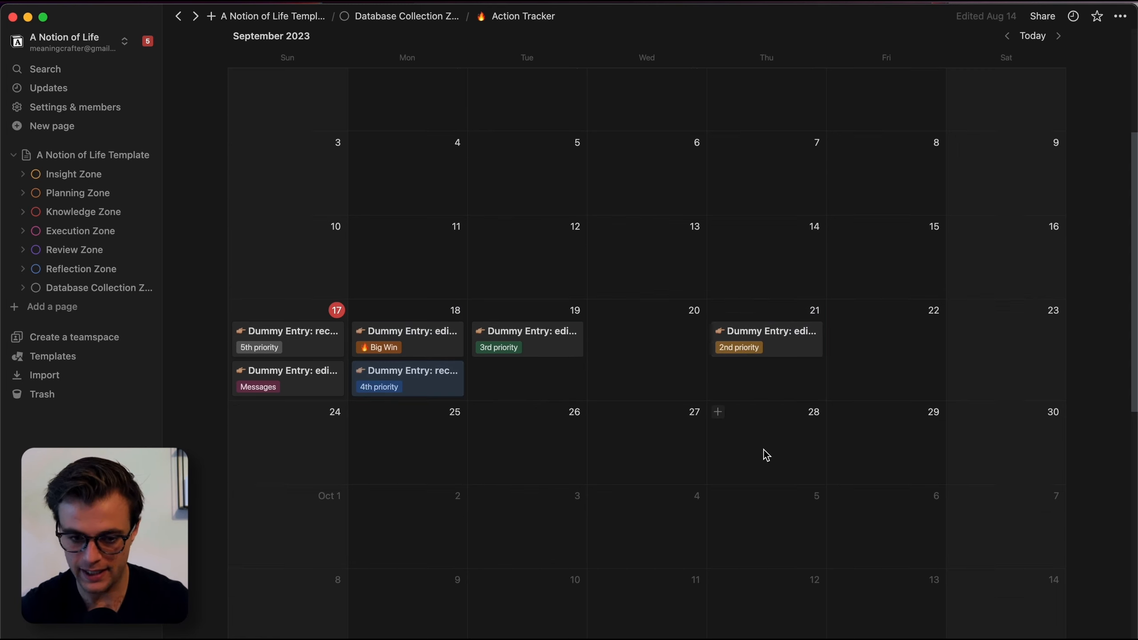
scroll(305, 439, up, 3)
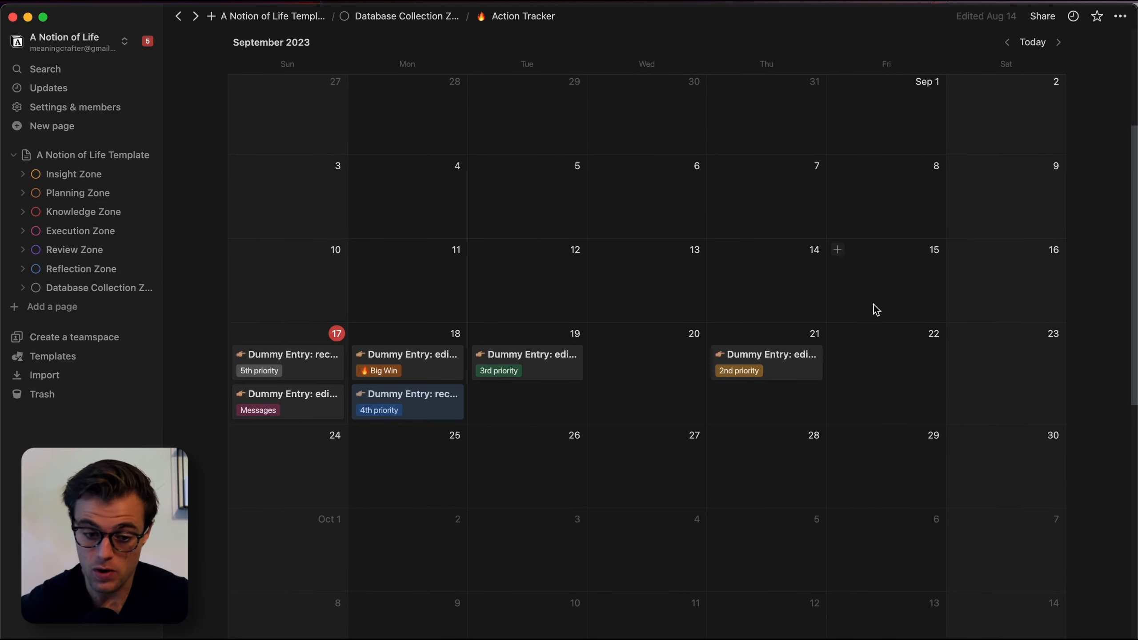
scroll(910, 282, up, 3)
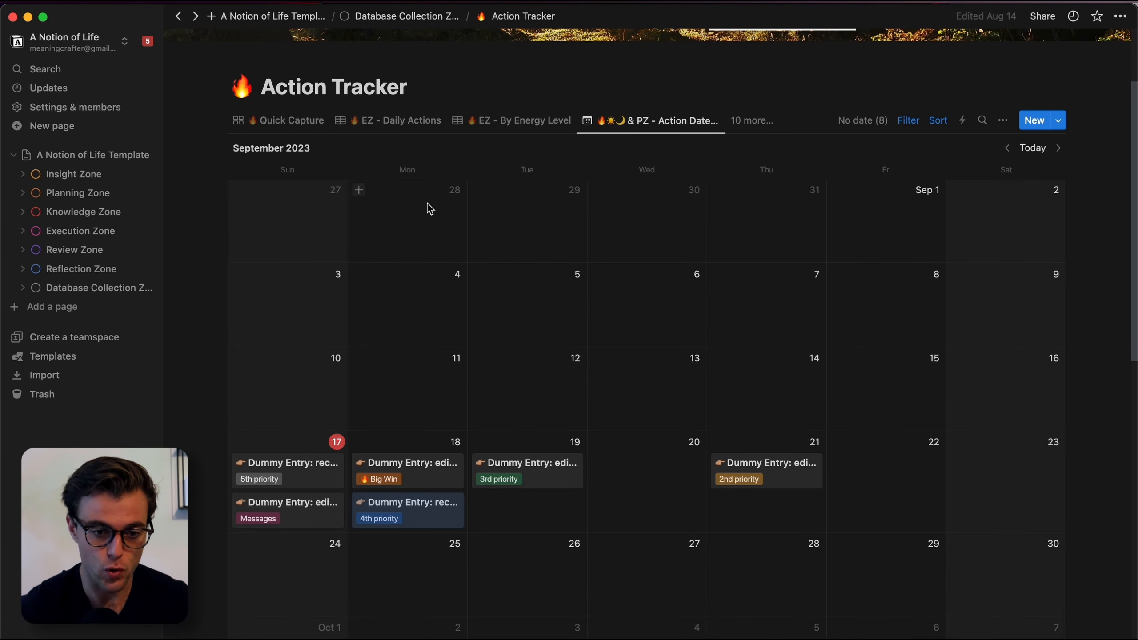
click(393, 127)
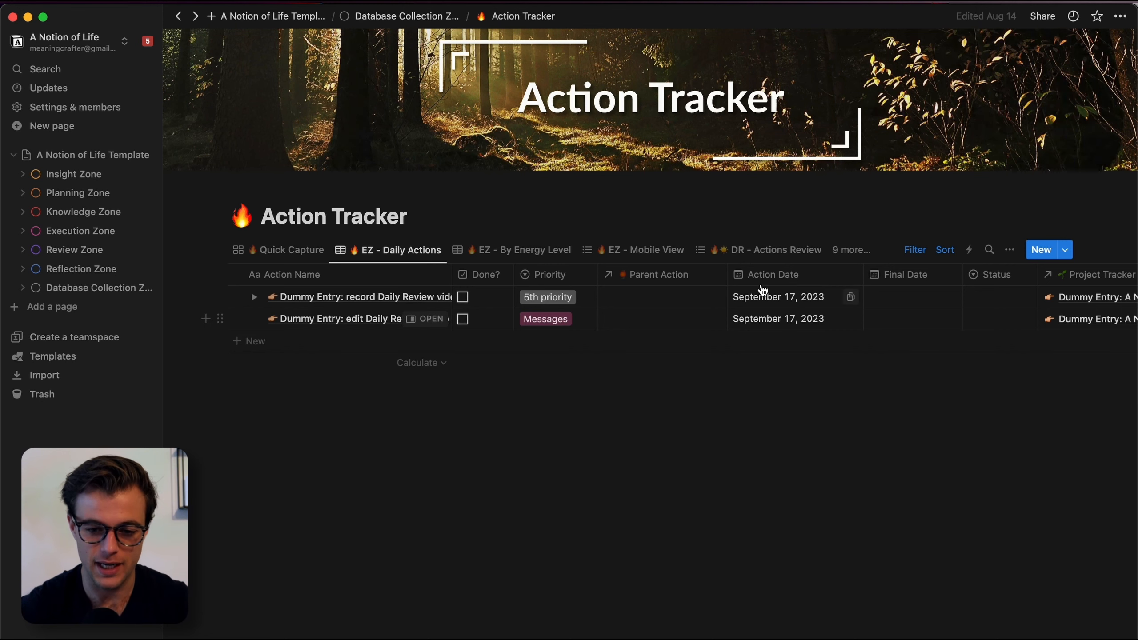
Step: In the PZ - Action Date calendar view, move the Big Win, 2nd, 3rd and 4th priority actions back to September 17
click(851, 250)
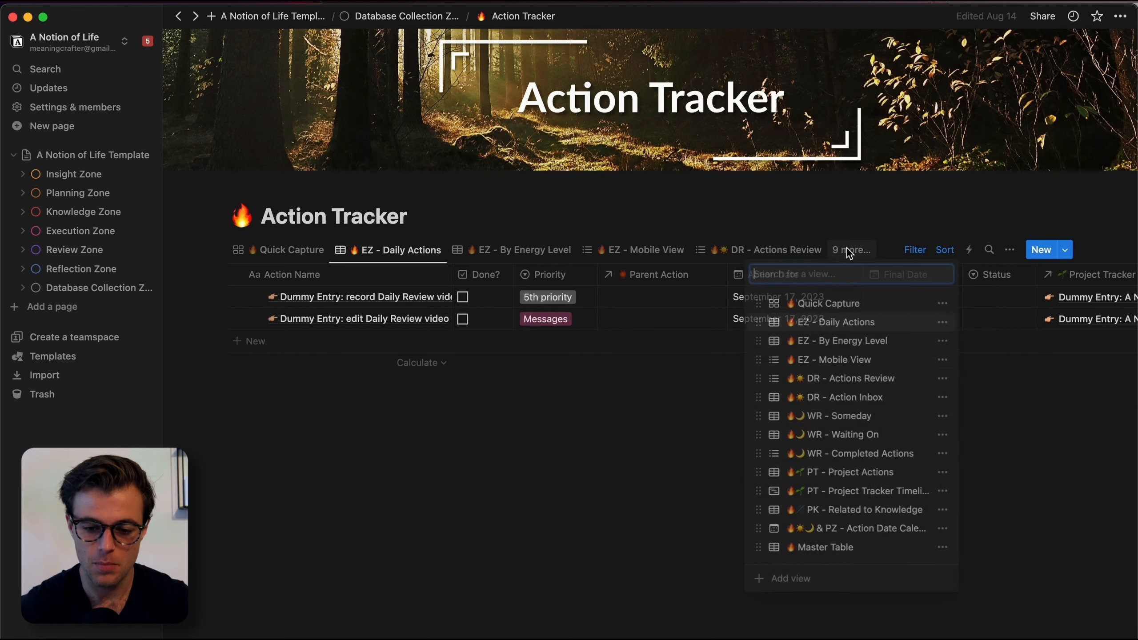
click(851, 531)
scroll(851, 526, down, 5)
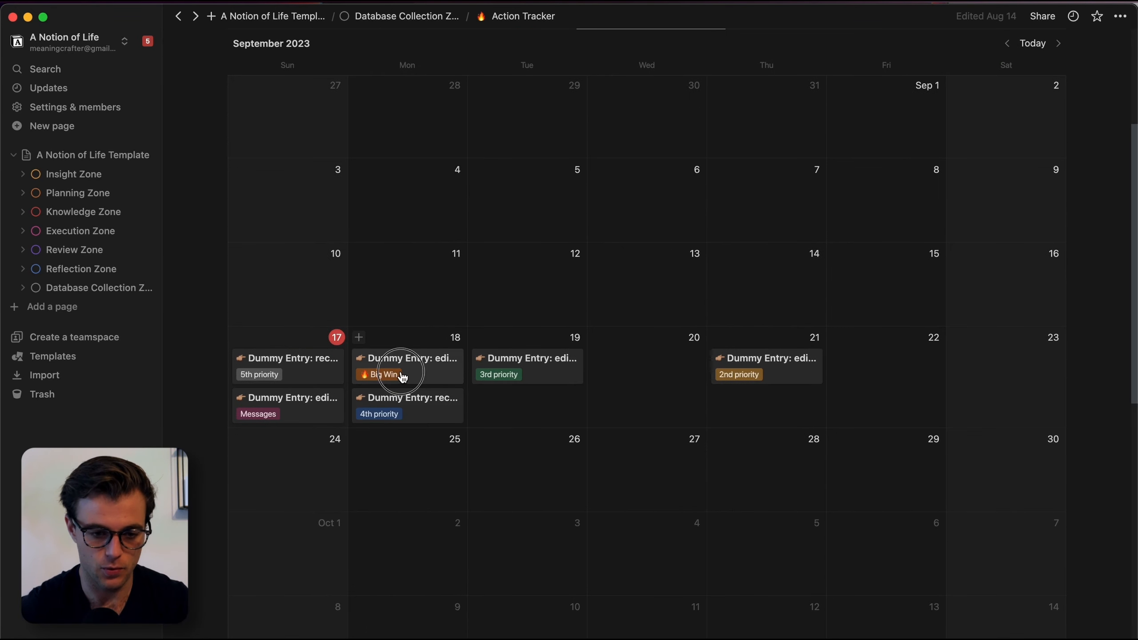
drag(398, 376, 304, 371)
drag(495, 376, 289, 390)
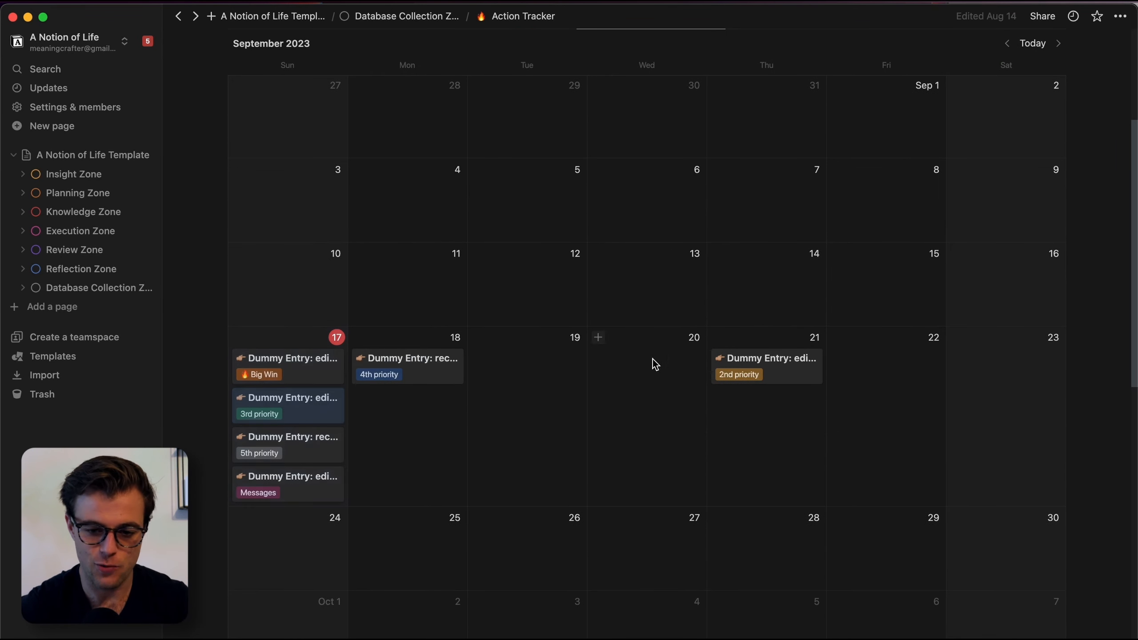
drag(762, 366, 331, 386)
drag(399, 372, 291, 493)
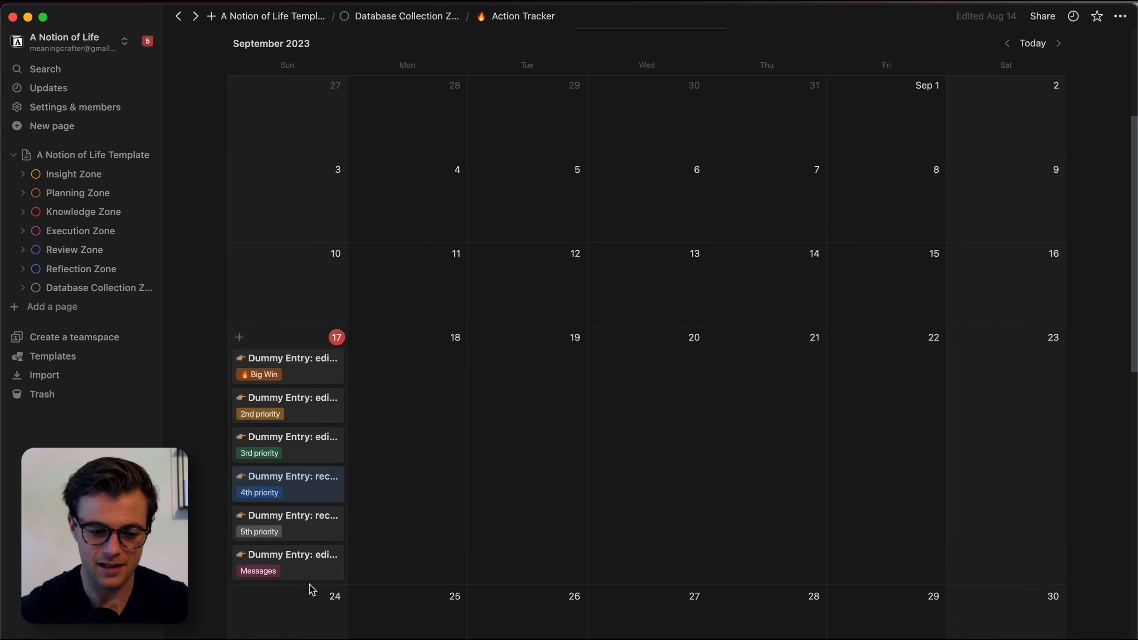
click(189, 382)
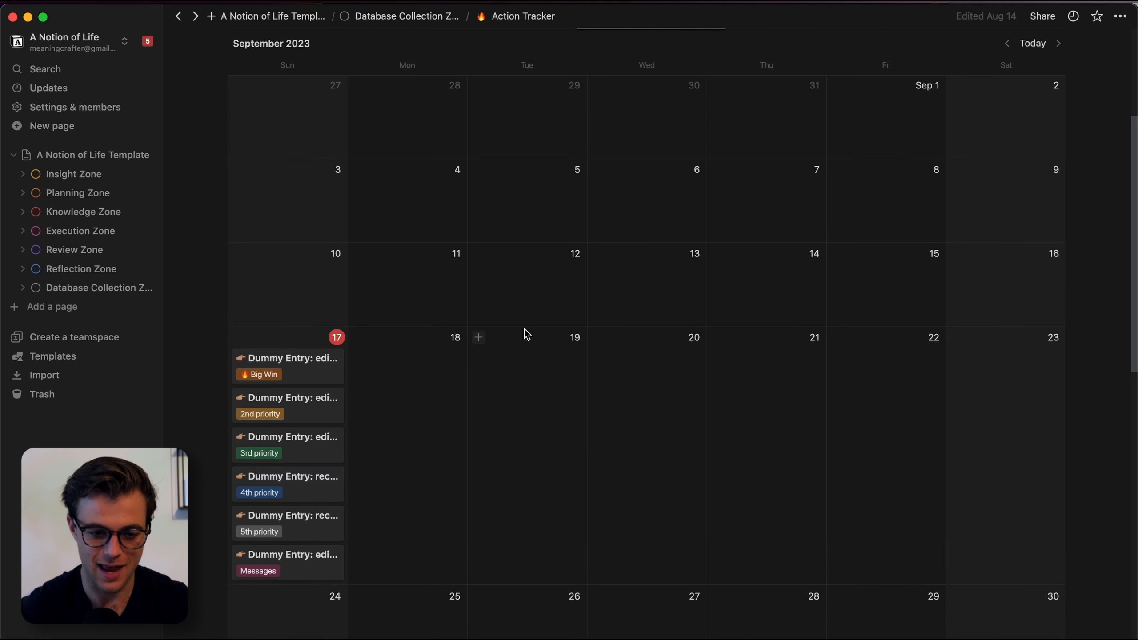
Step: Check the day's actions in the EZ - Daily Actions view, and switch the Action Tracker to the Master Table view
scroll(526, 334, up, 4)
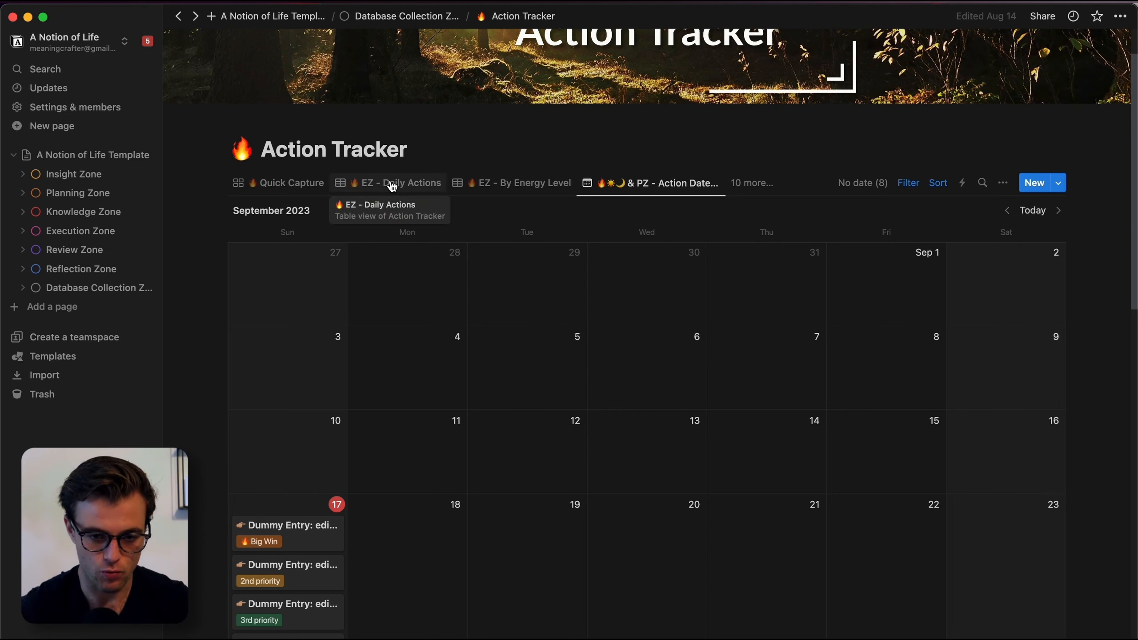
click(393, 185)
click(835, 250)
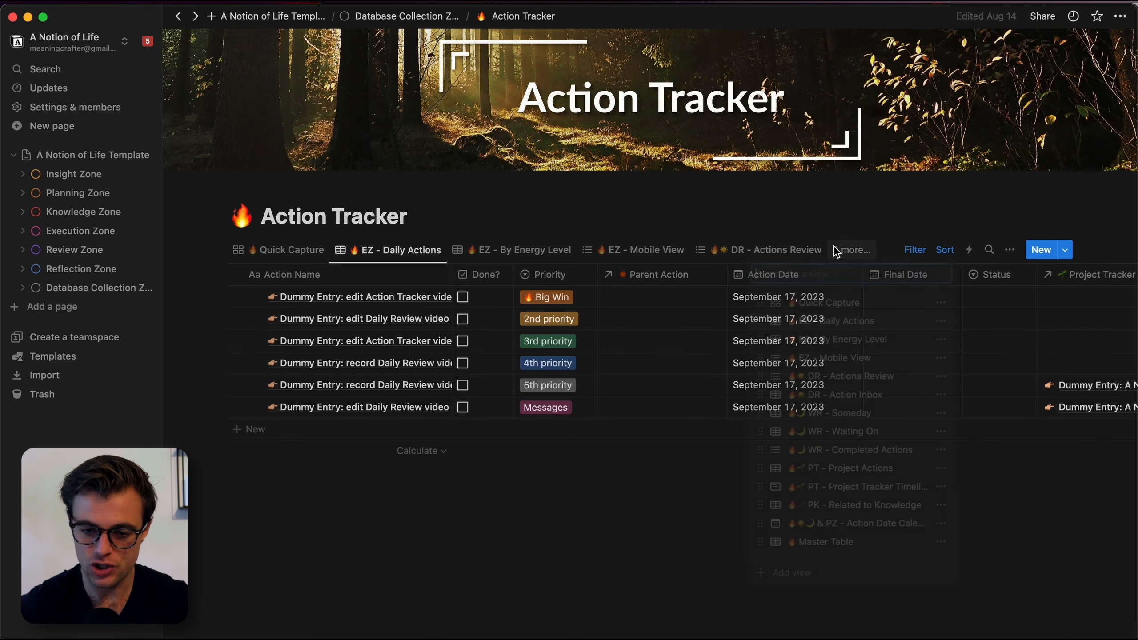
click(813, 550)
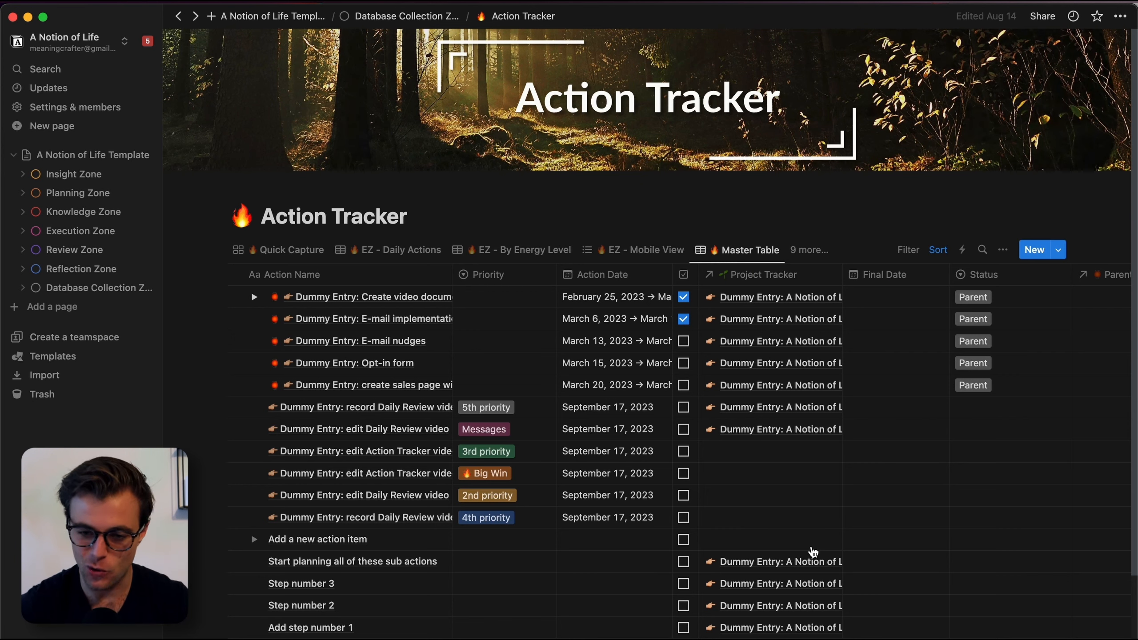
Step: Examine the Master Table's action entries and all of its property columns, and look over the list of available views
scroll(535, 474, right, 5)
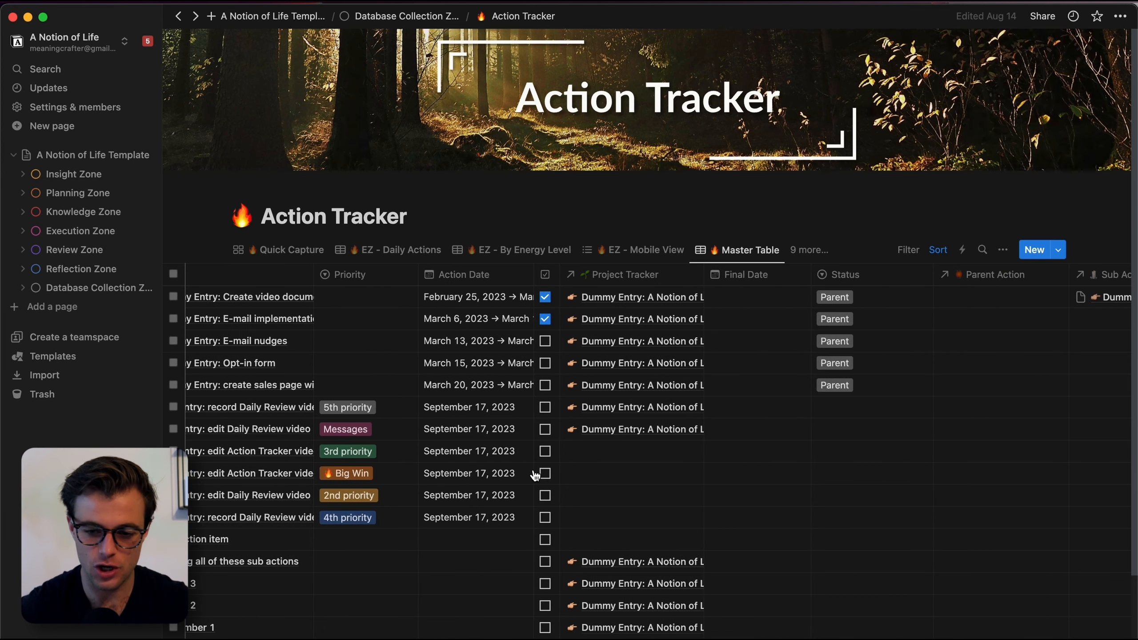
scroll(535, 474, left, 5)
scroll(535, 475, down, 3)
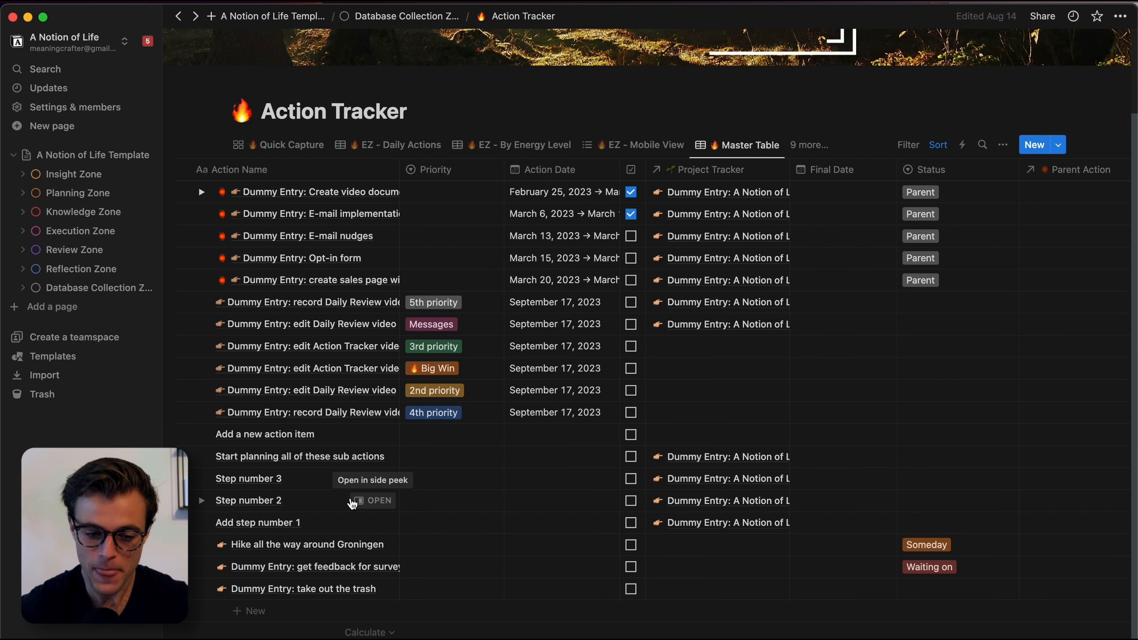
scroll(623, 435, down, 3)
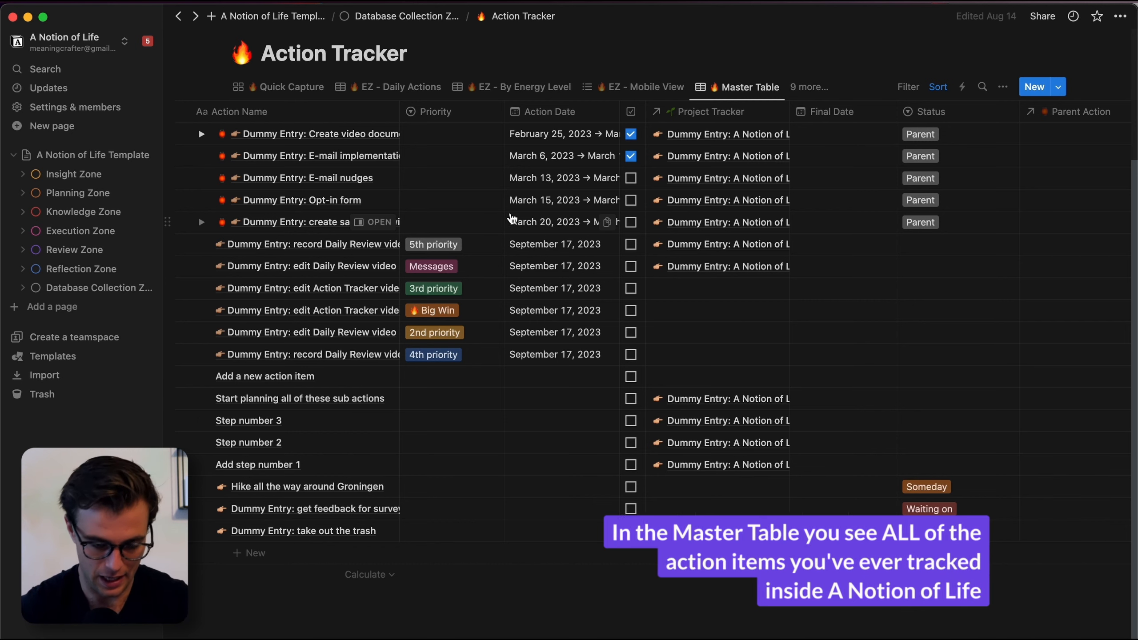
scroll(683, 326, right, 10)
scroll(686, 326, right, 10)
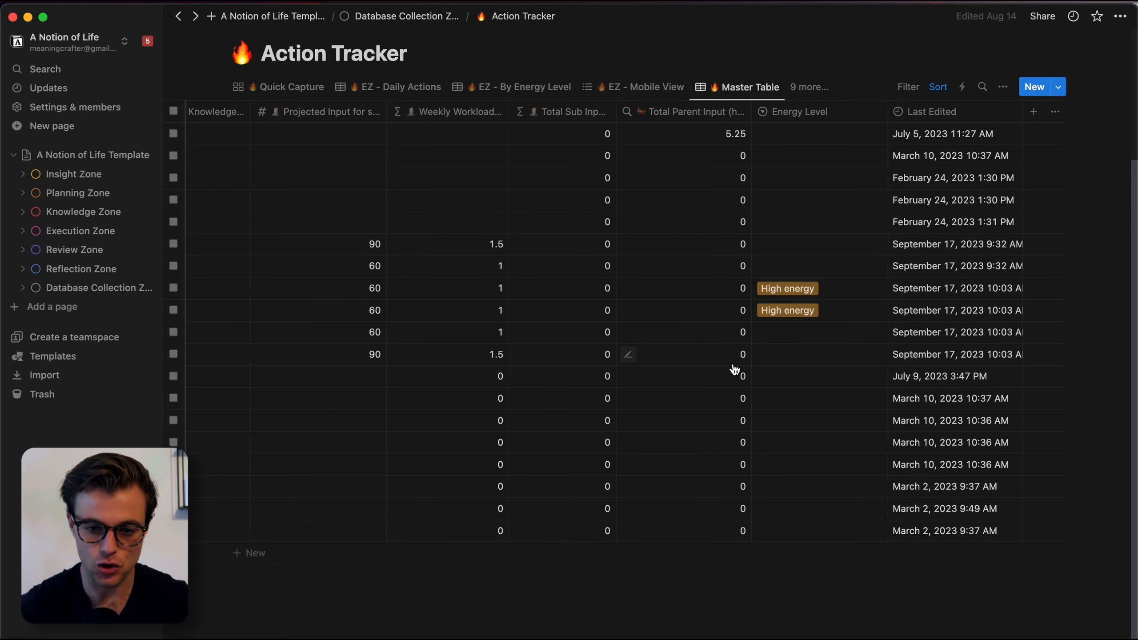
scroll(735, 369, left, 15)
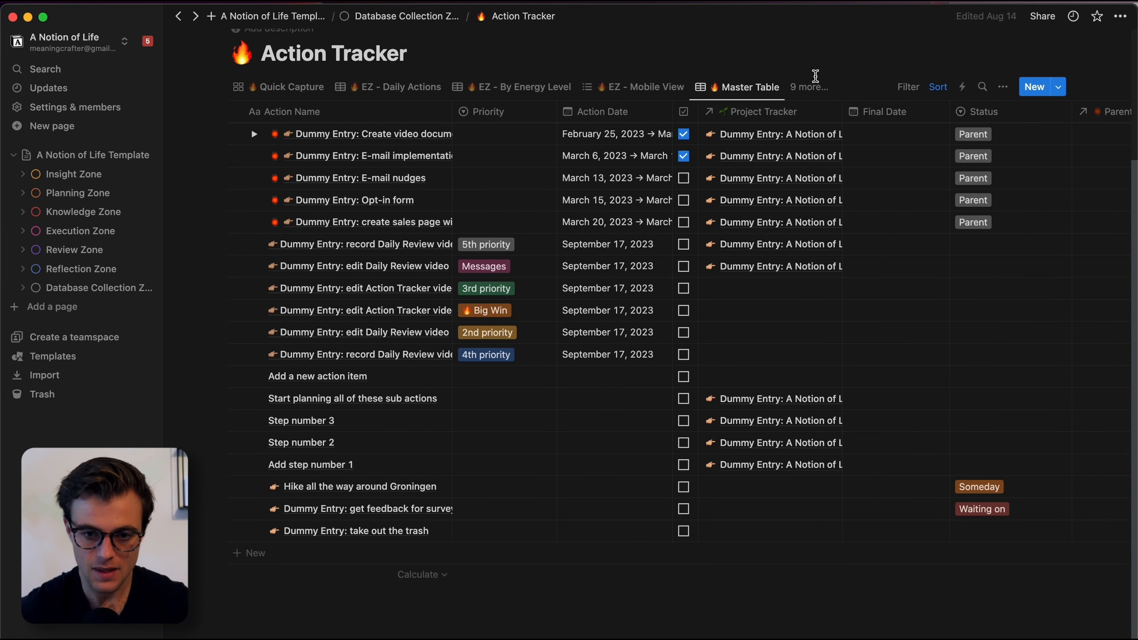
click(811, 88)
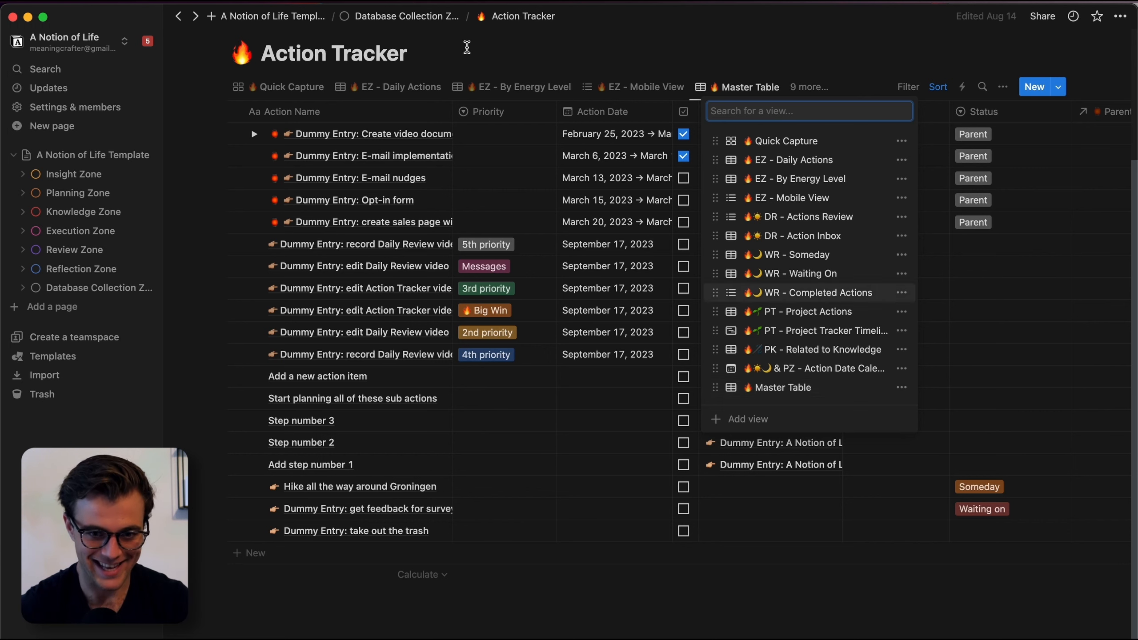
click(466, 47)
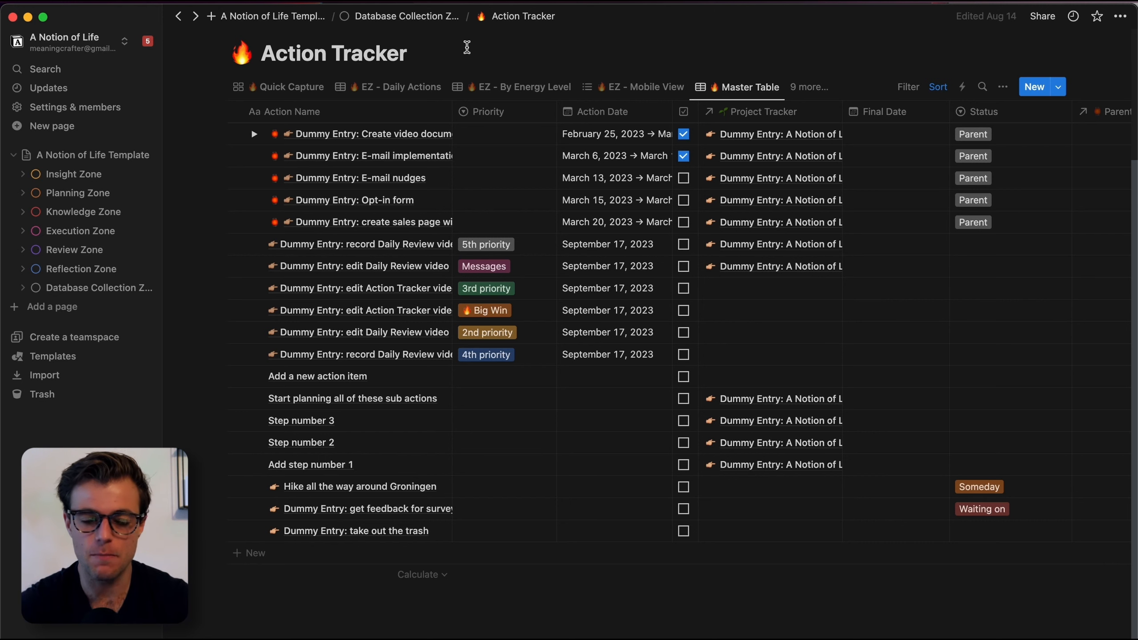
Step: Open the Database Collection Zone page and go to its Execution & Planning Databases section
scroll(466, 47, up, 3)
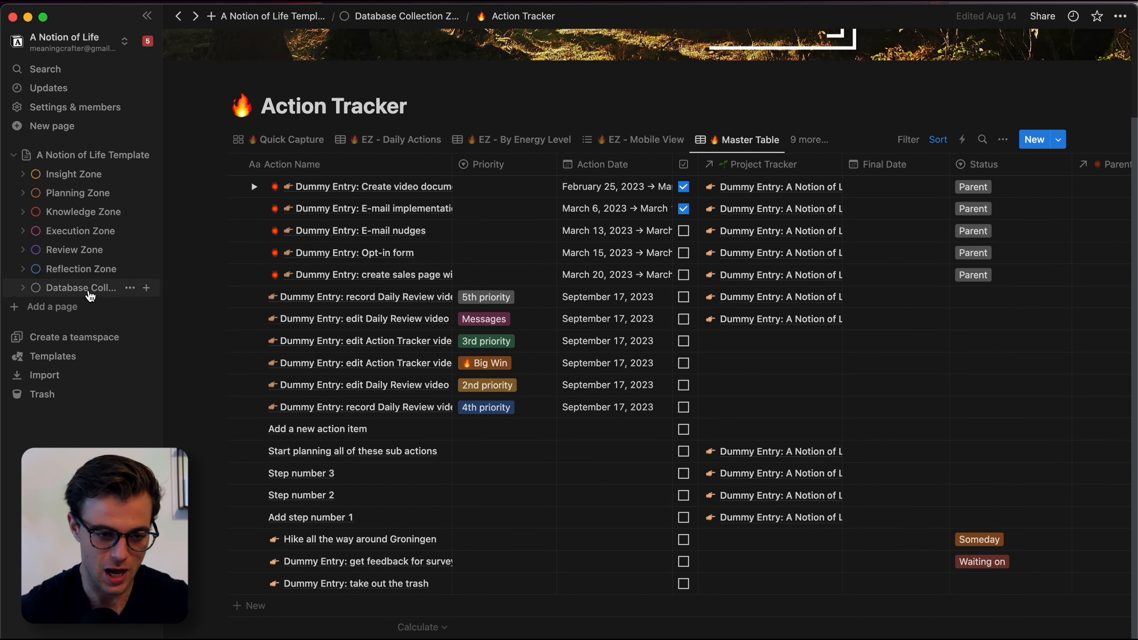
click(90, 287)
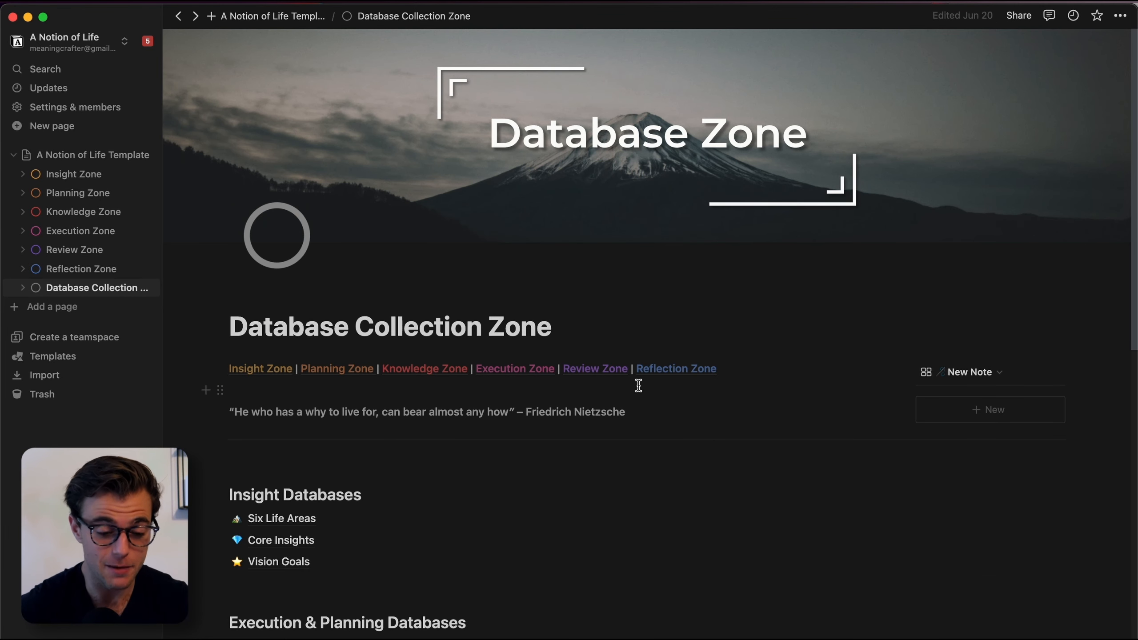
scroll(638, 385, down, 2)
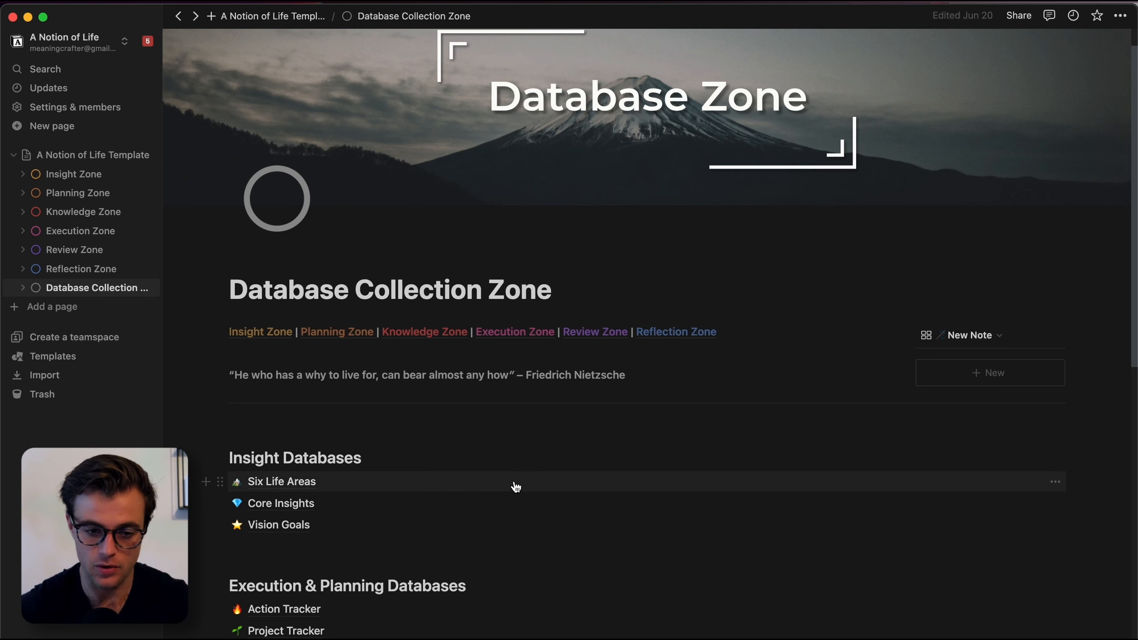
scroll(514, 487, down, 3)
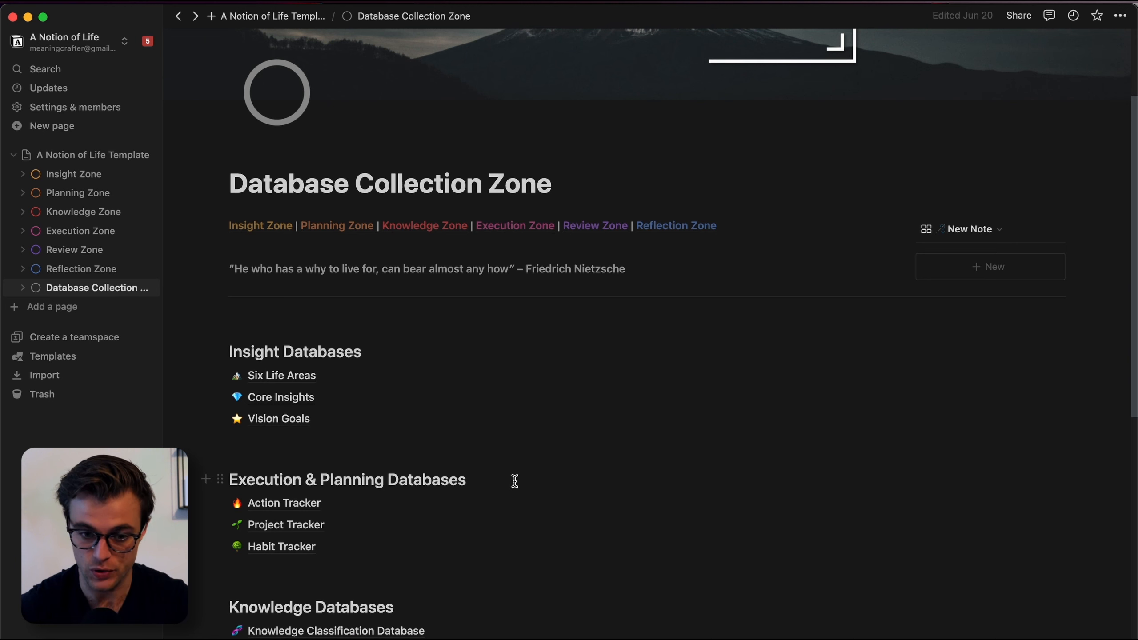
scroll(514, 481, down, 5)
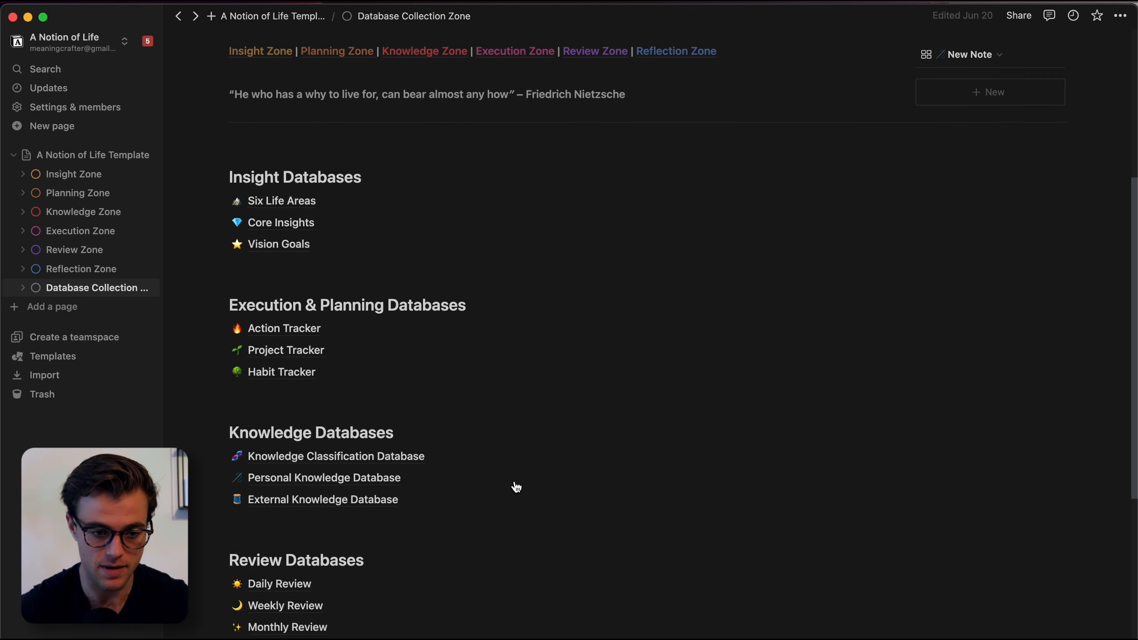
Step: Insert a sub-page below the Habit Tracker in the Execution & Planning Databases section and title it "Action Tracker Tutorial"
click(249, 367)
text(/)
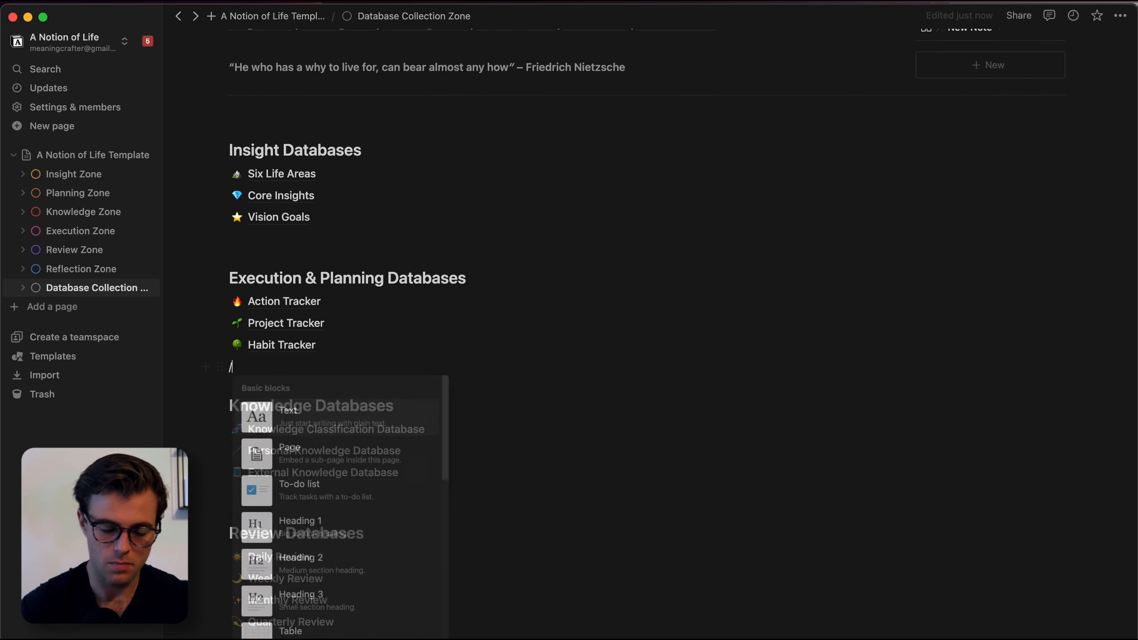
text(pd)
key(BackSpace)
text(age)
key(Return)
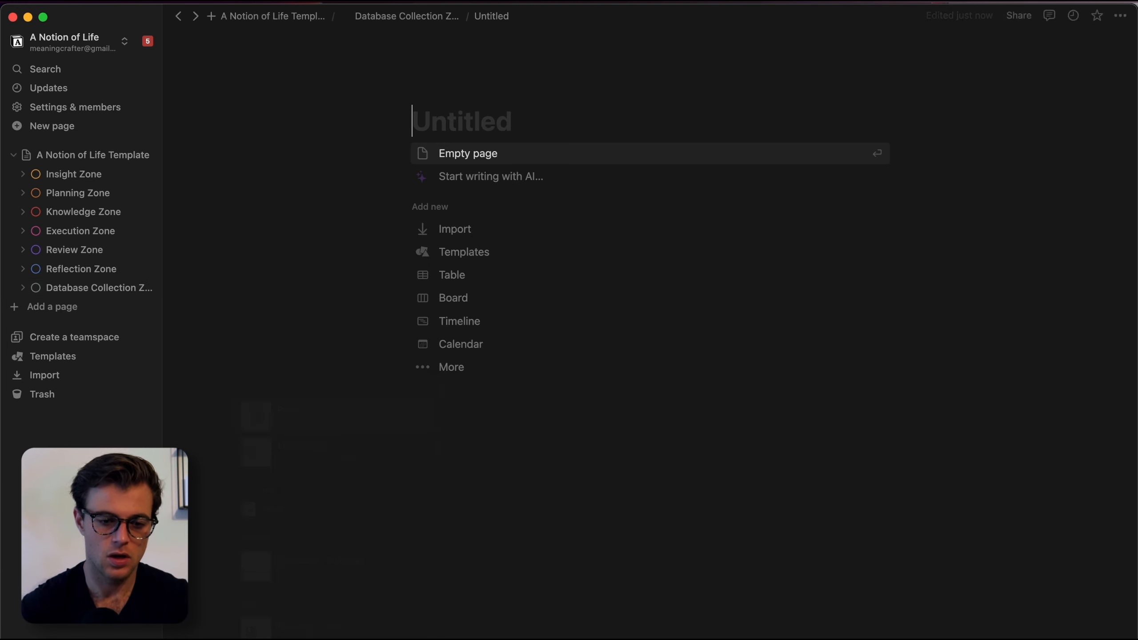
text(Action T)
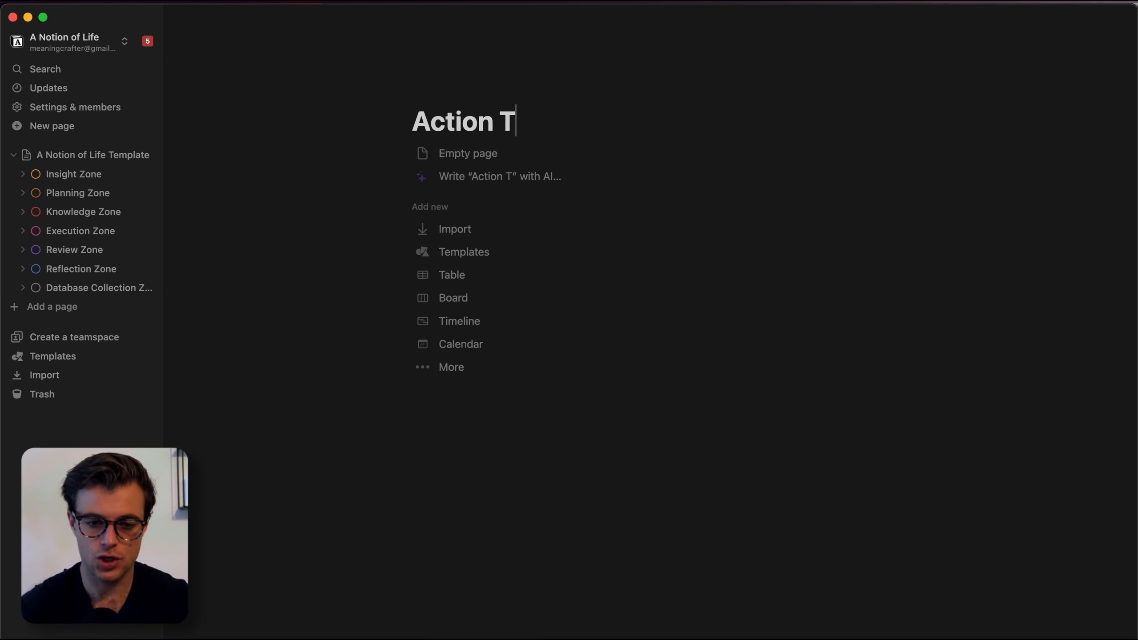
text(racker Tutorial)
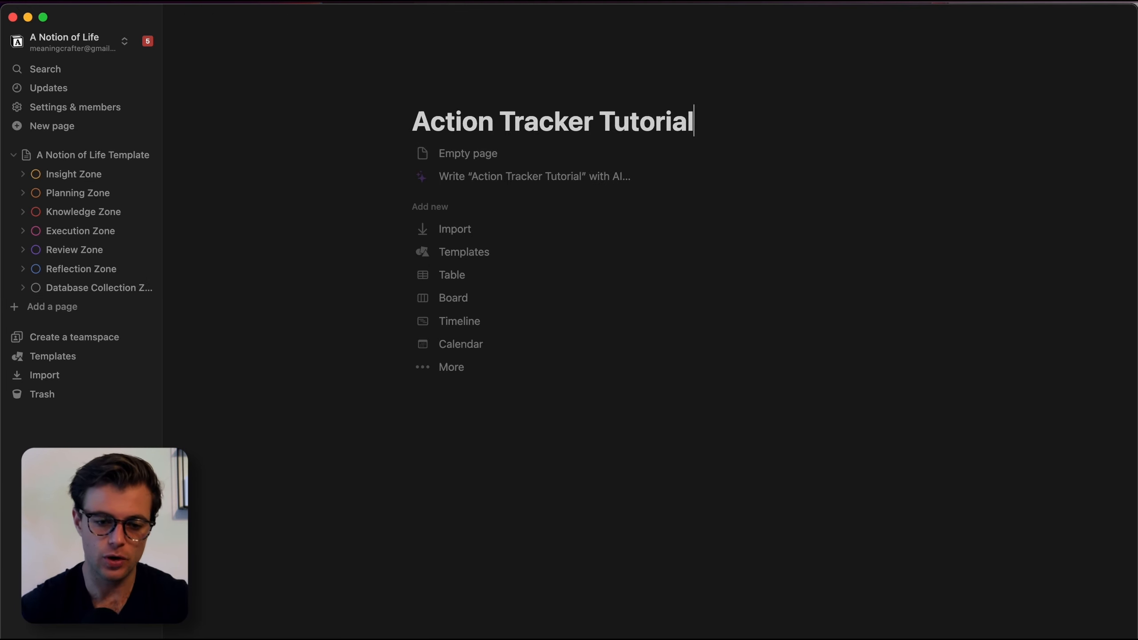
Step: Turn the Action Tracker Tutorial page into a table backed by a new database
click(469, 278)
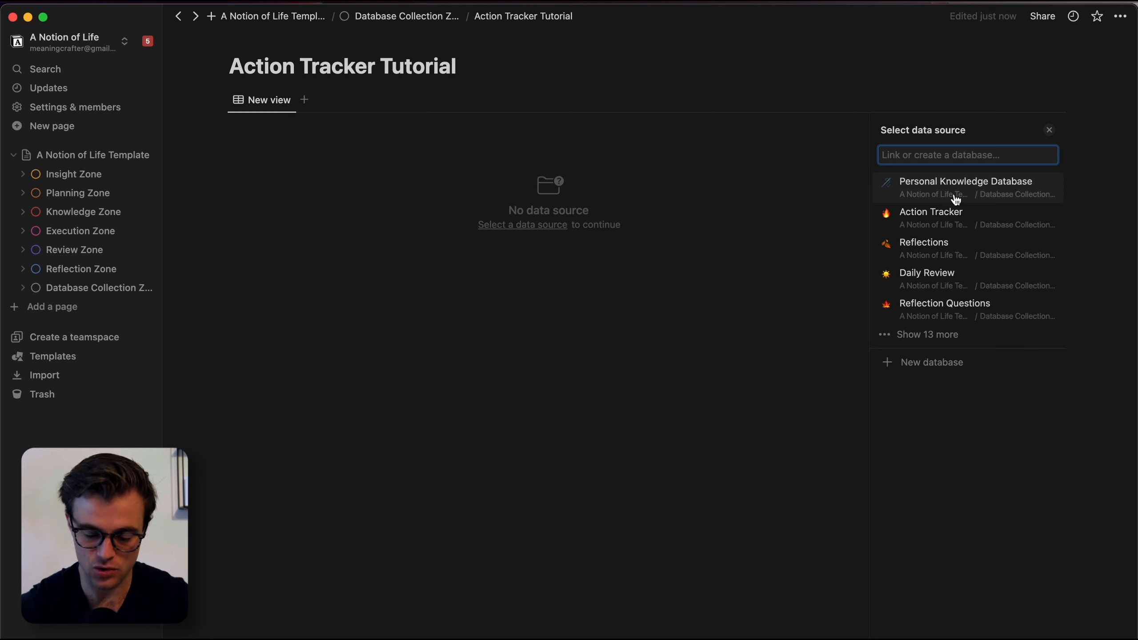
click(932, 368)
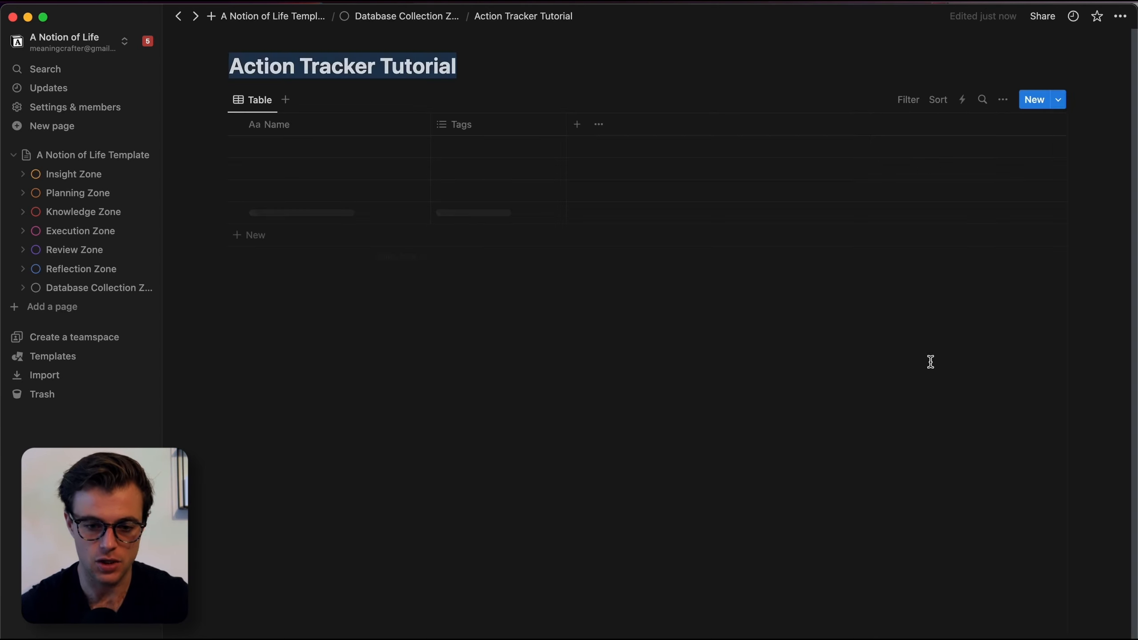
click(930, 362)
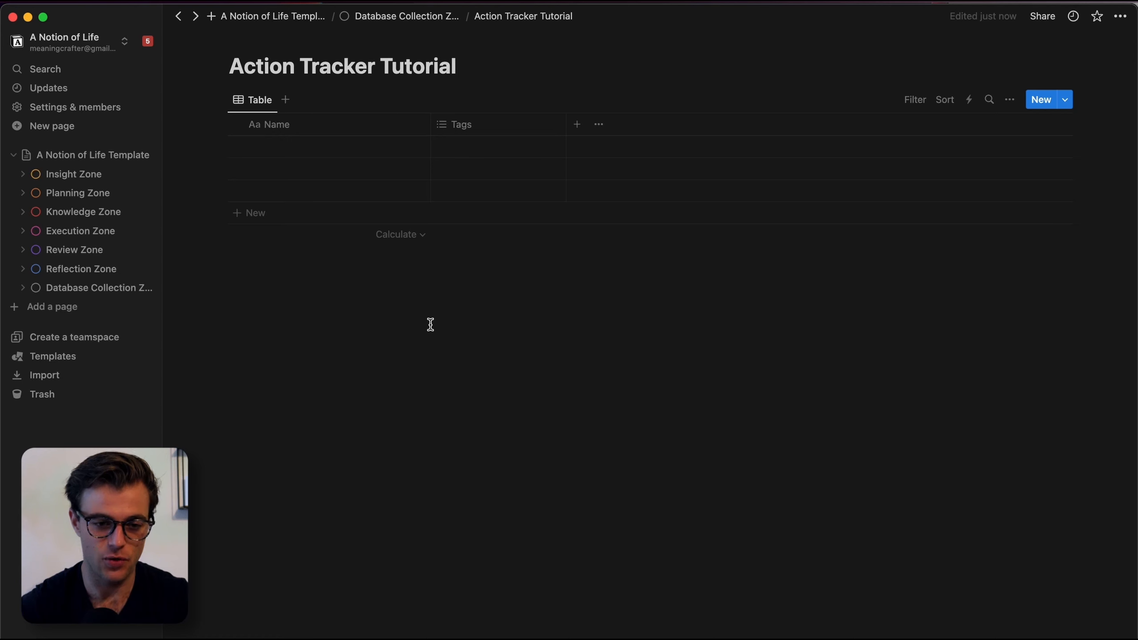
Step: Rename the table's Name property to "Action Name" and narrow its column slightly
click(312, 125)
click(327, 156)
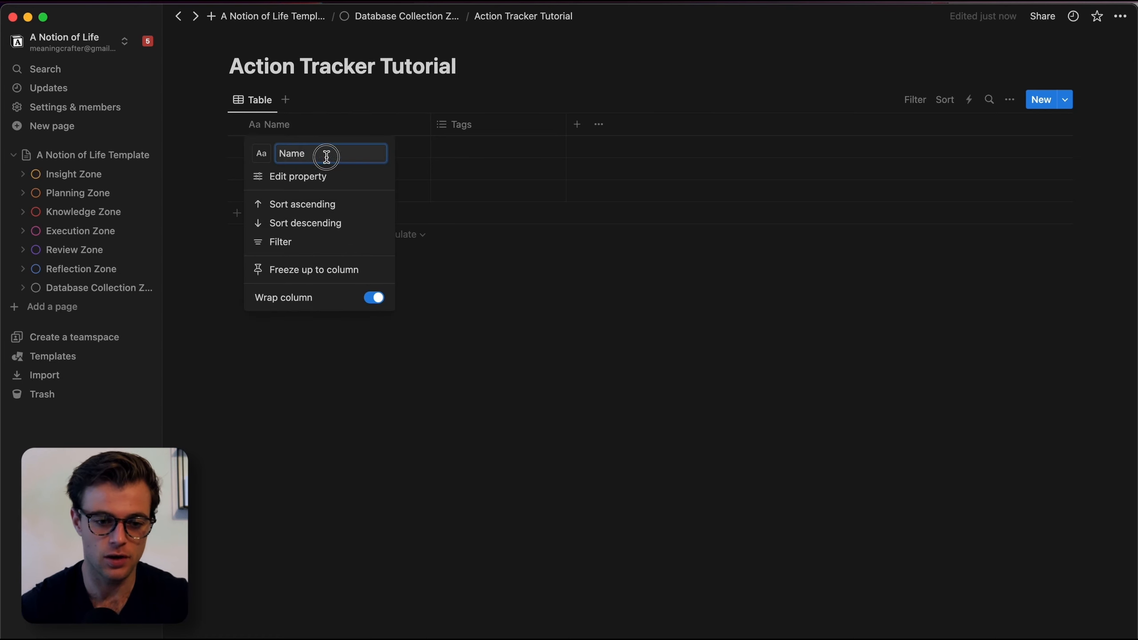
key(super+a)
text(Action N)
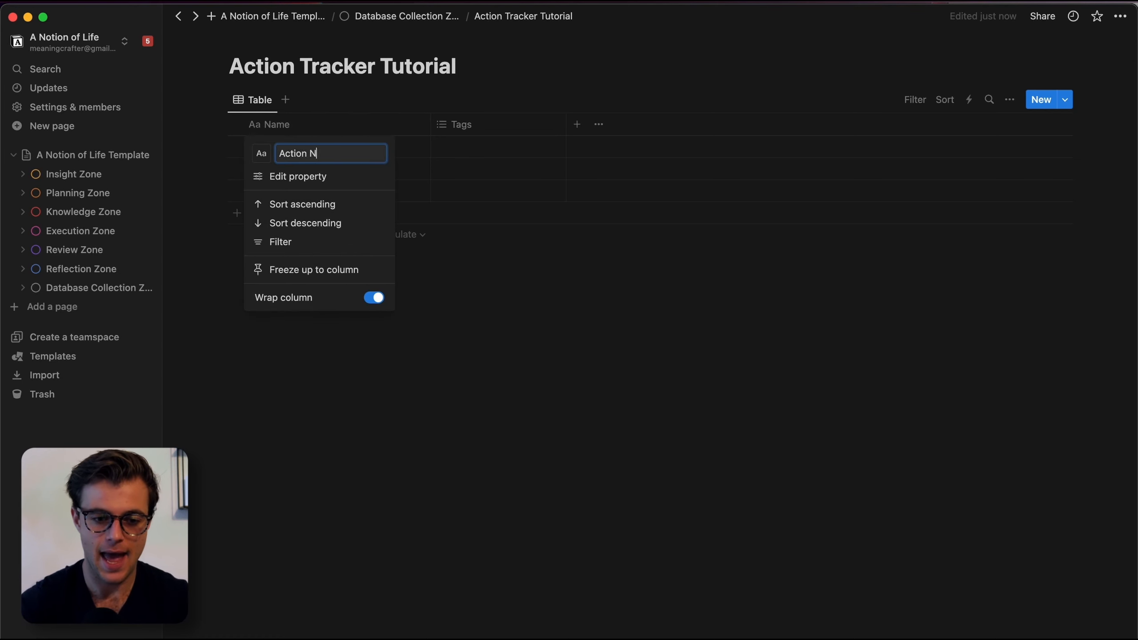
text(ame)
key(Return)
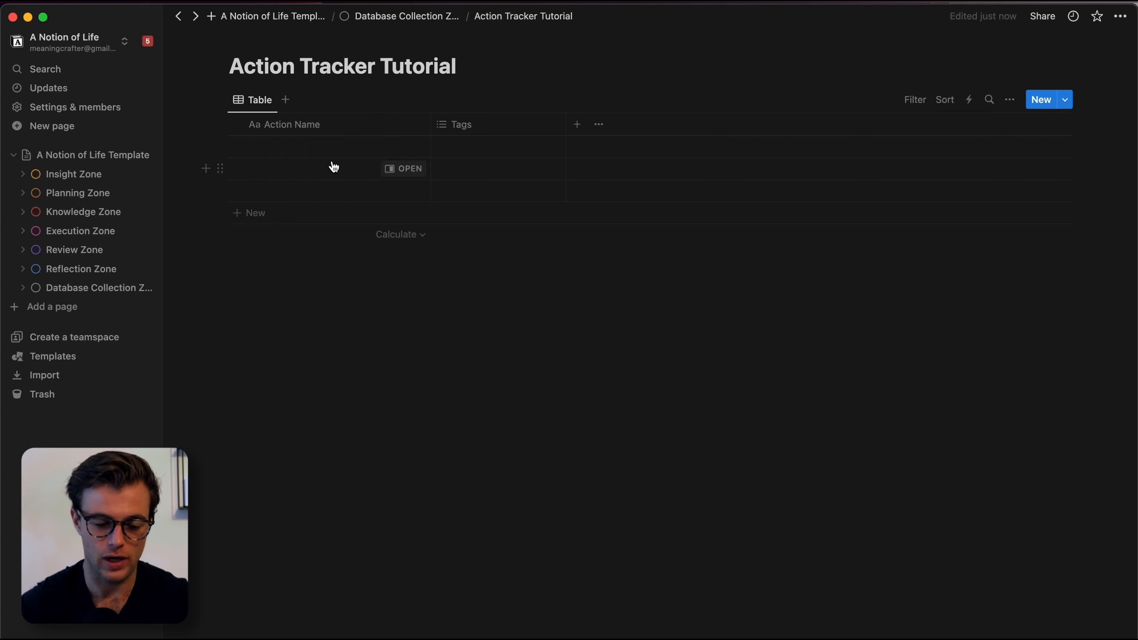
drag(430, 128, 393, 128)
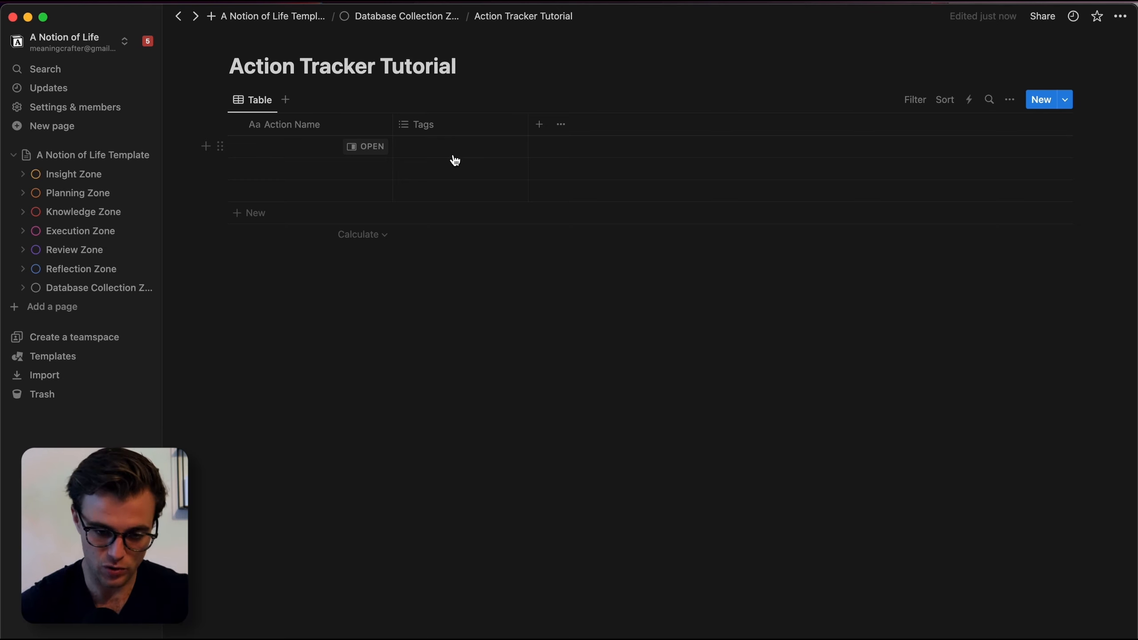
Step: Change the Tags property's type to Checkbox and replace its name with text beginning "Don"
click(470, 125)
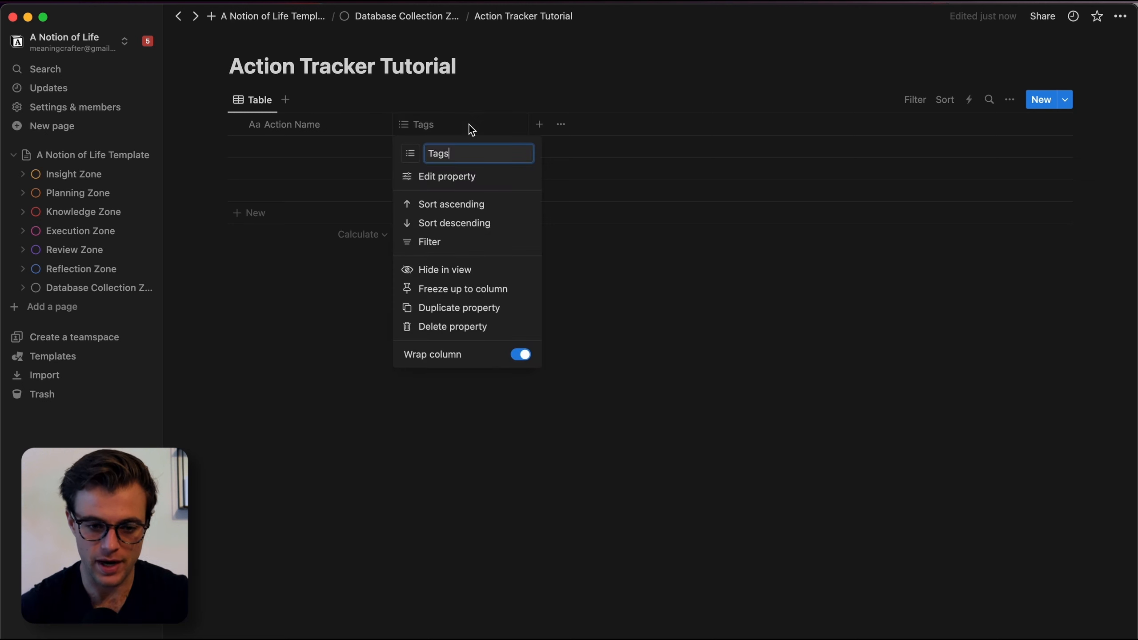
click(474, 183)
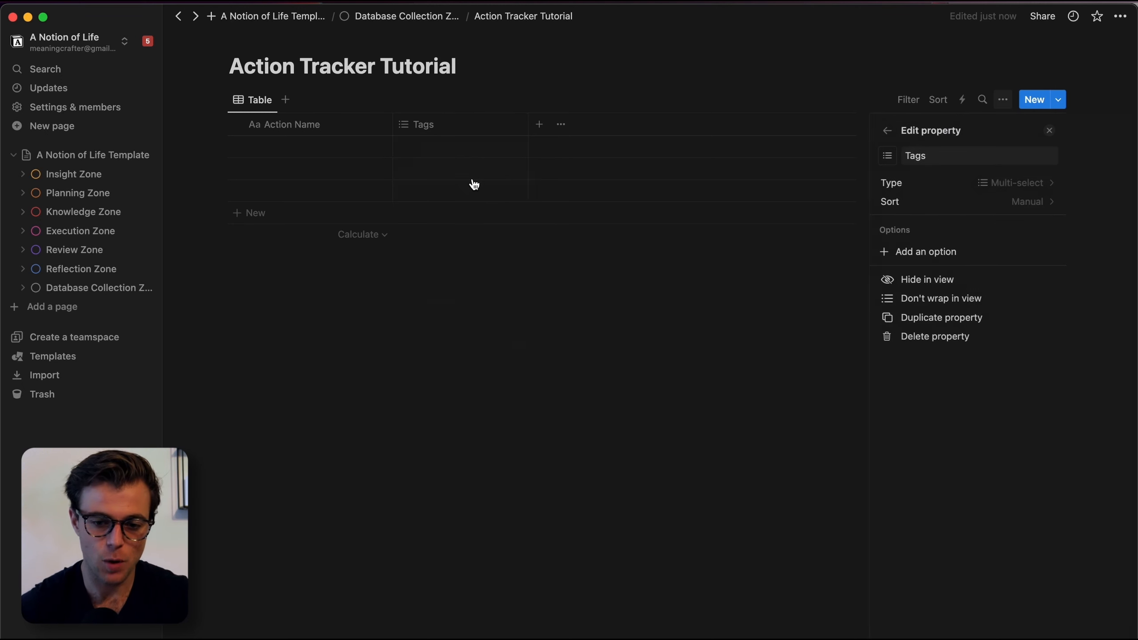
click(1038, 187)
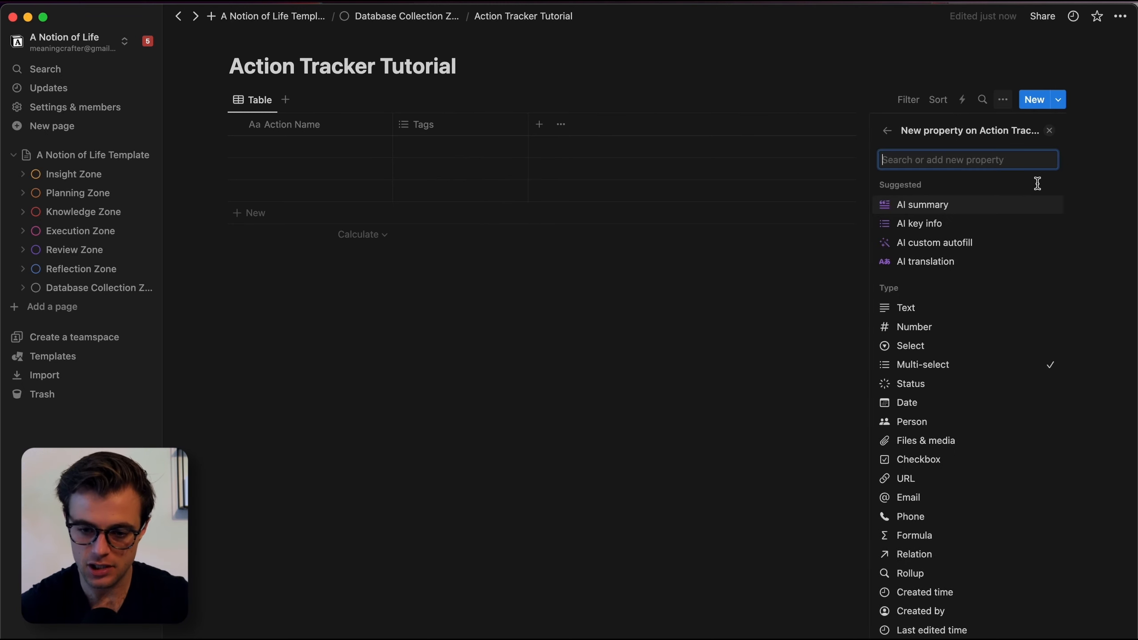
click(926, 461)
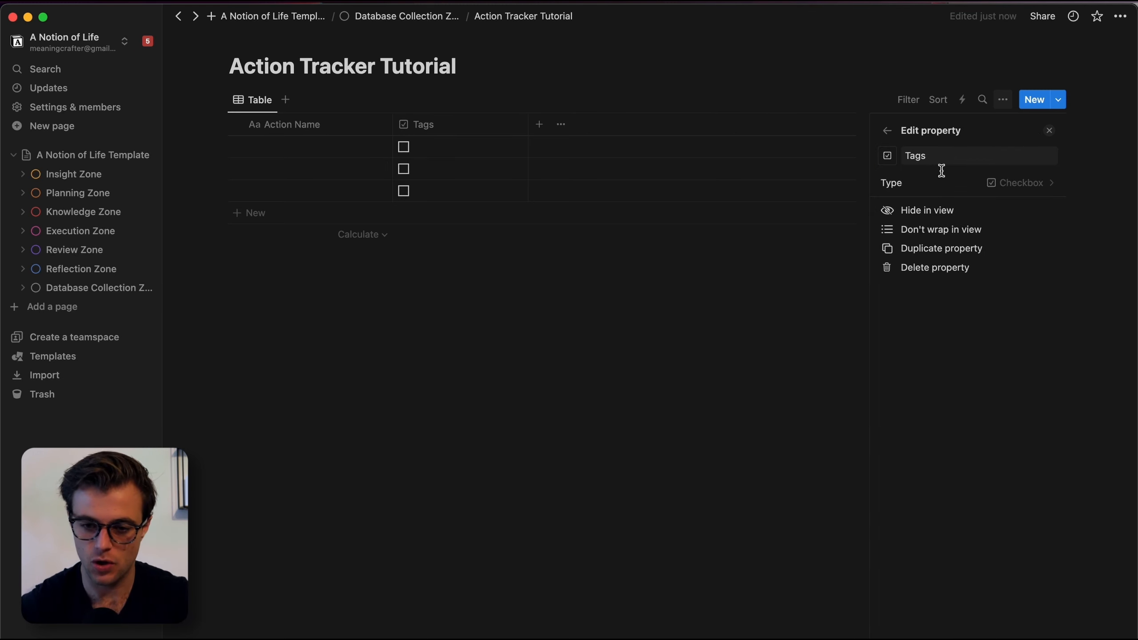
click(945, 154)
drag(945, 154, 896, 159)
text(Don)
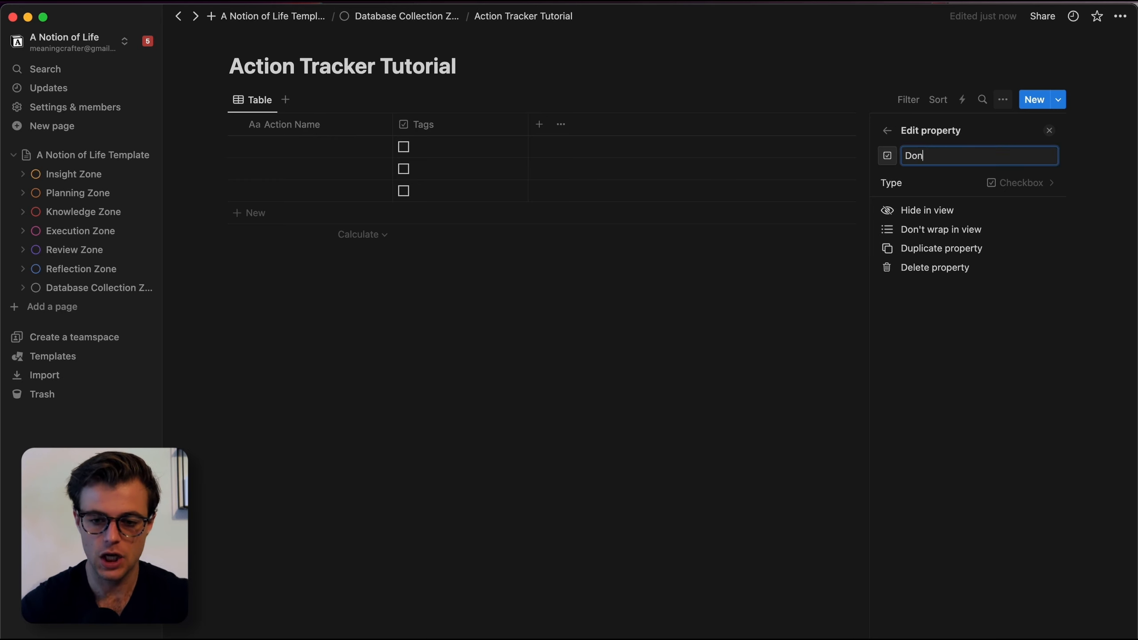
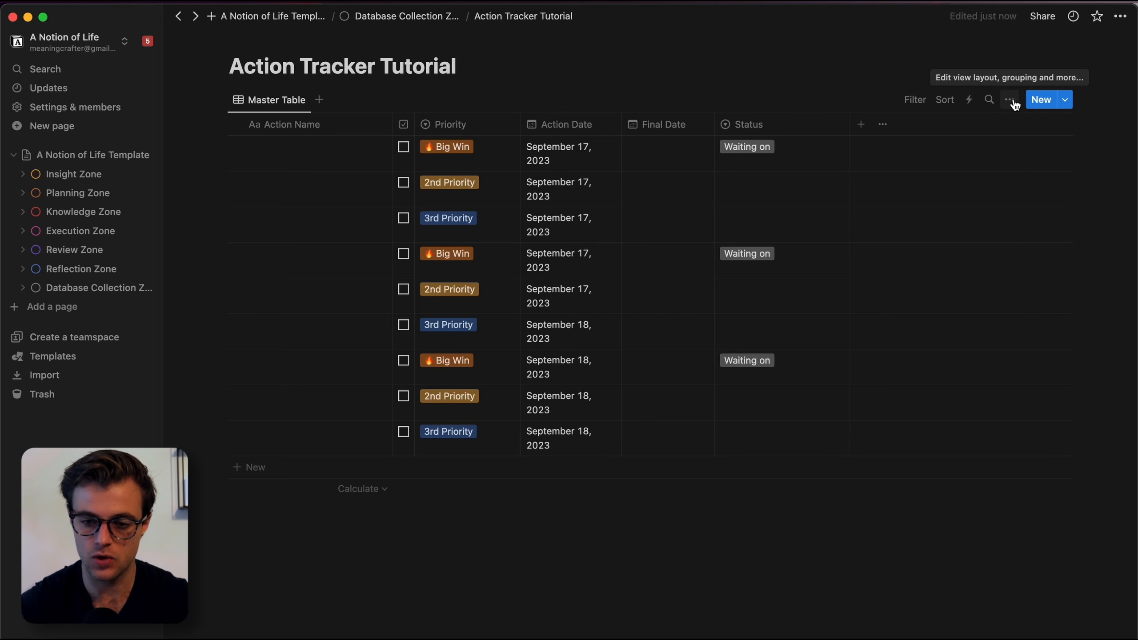
Step: Turn off wrapping for all columns in the Master Table view and widen the Action Date column
click(1014, 100)
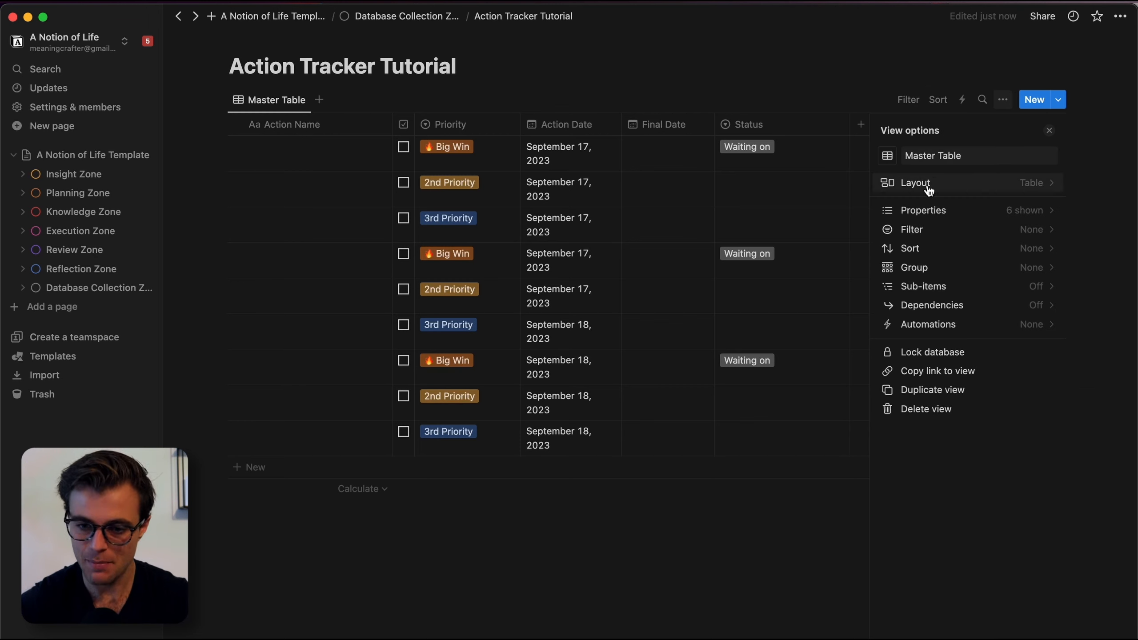
click(958, 190)
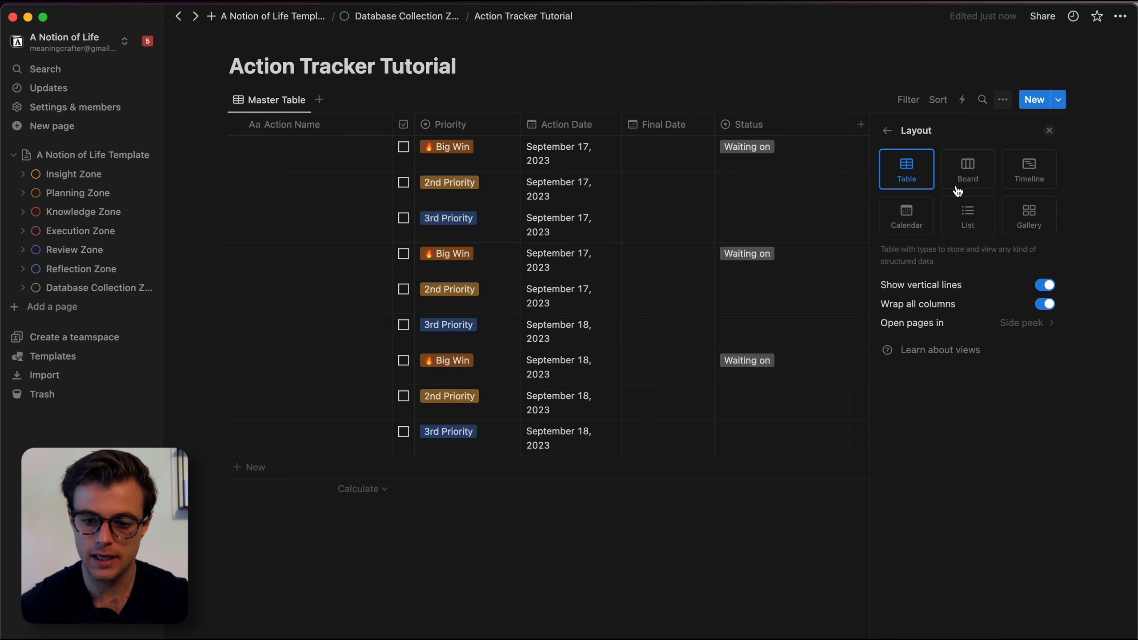
click(1045, 304)
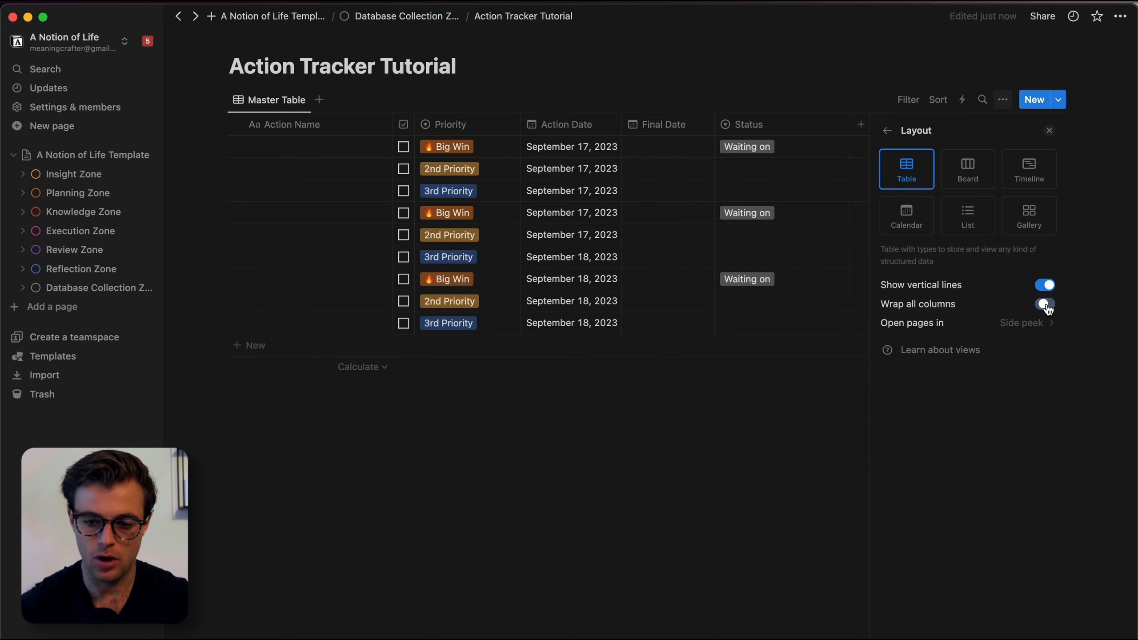
click(567, 422)
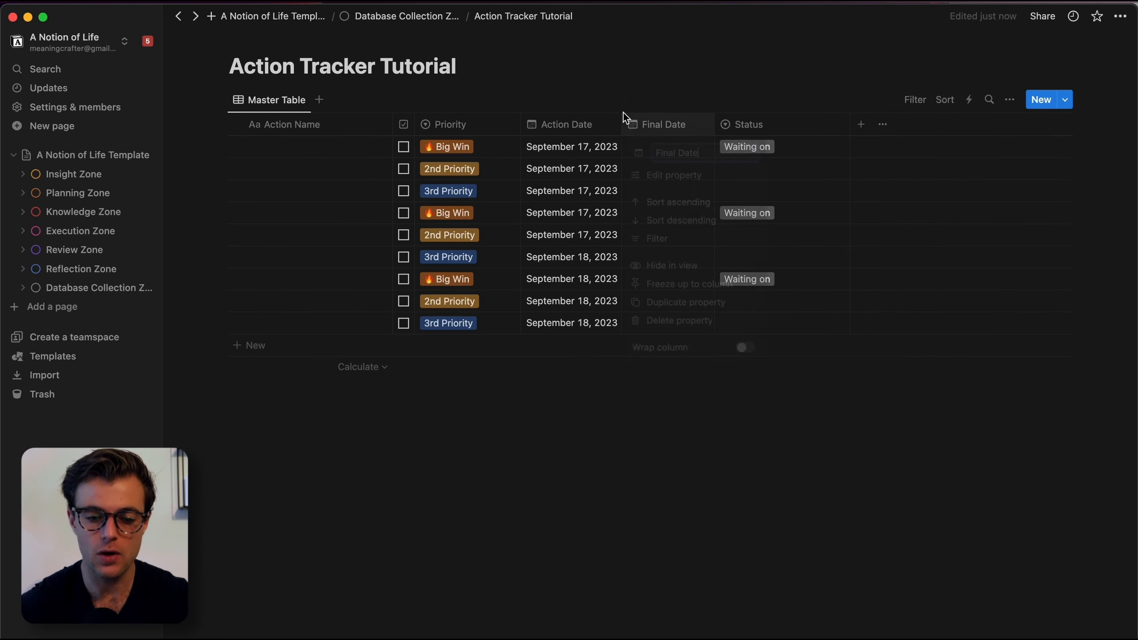
drag(620, 121, 650, 126)
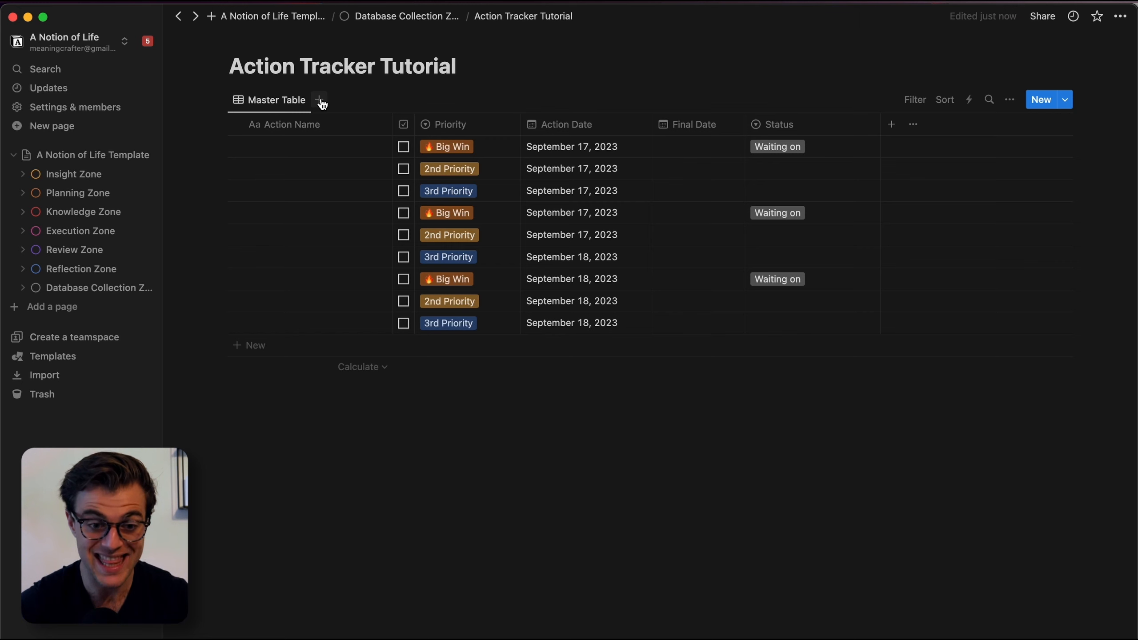
Step: Check the Execution & Planning Databases list on the Database Collection Zone page and return to the Action Tracker Tutorial page
click(414, 16)
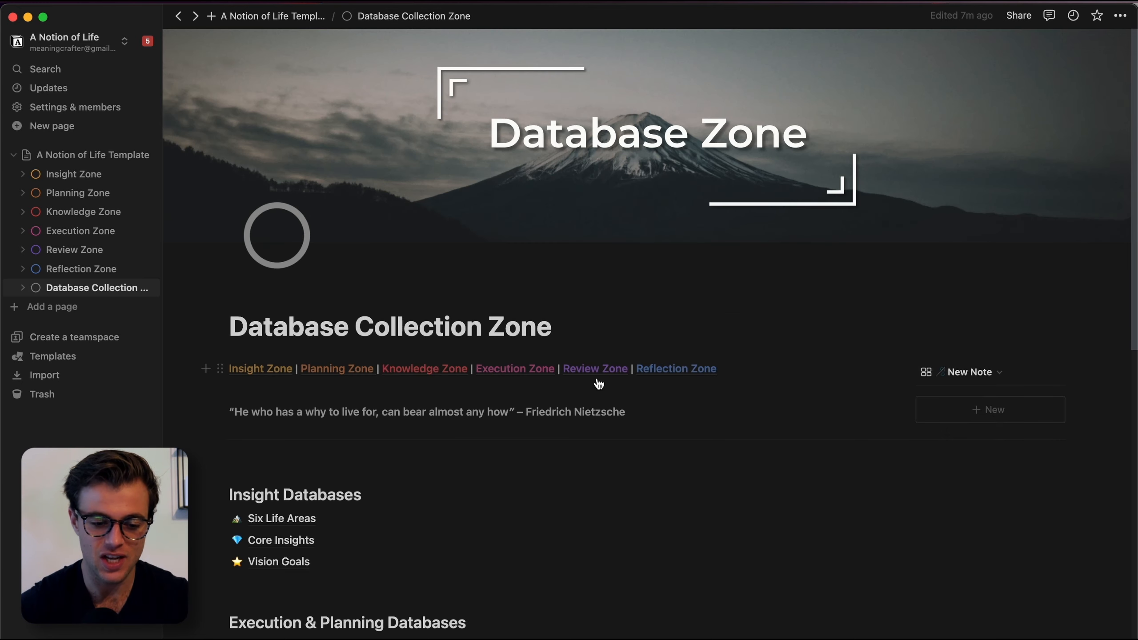
scroll(601, 386, down, 7)
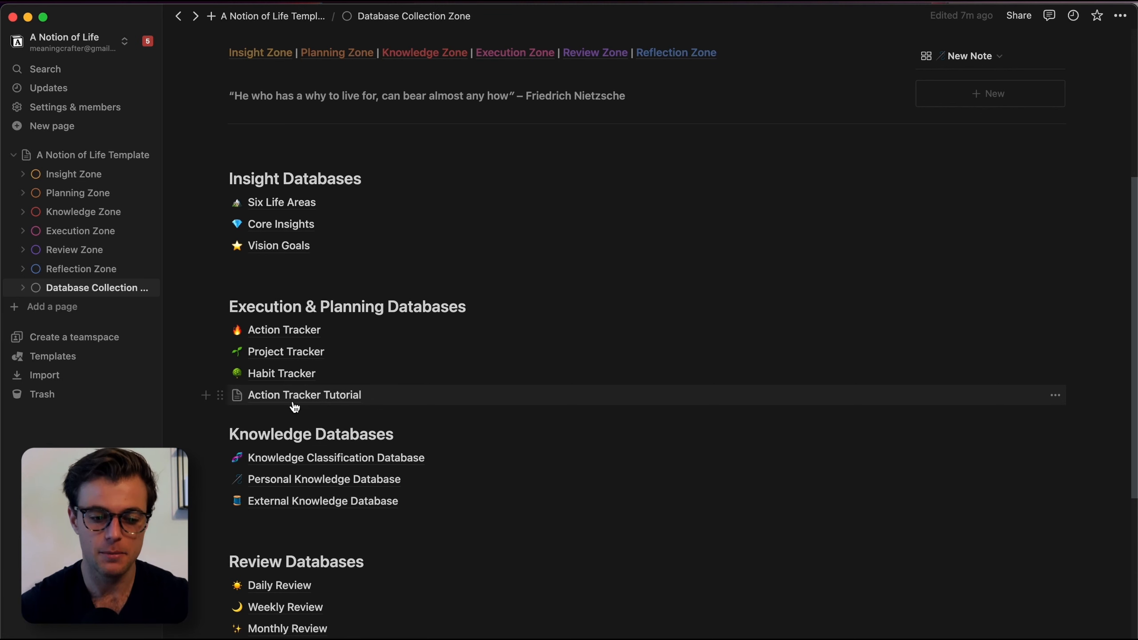
click(320, 396)
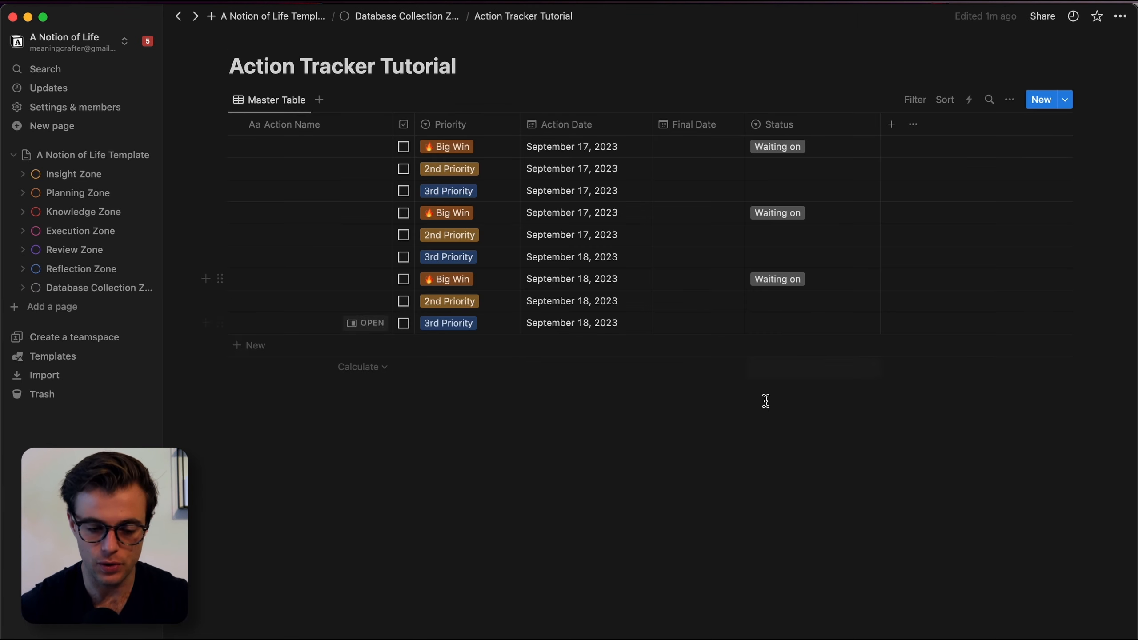
Step: Add a new table view named "Daily Actions" with a fire emoji in front of the name
click(320, 100)
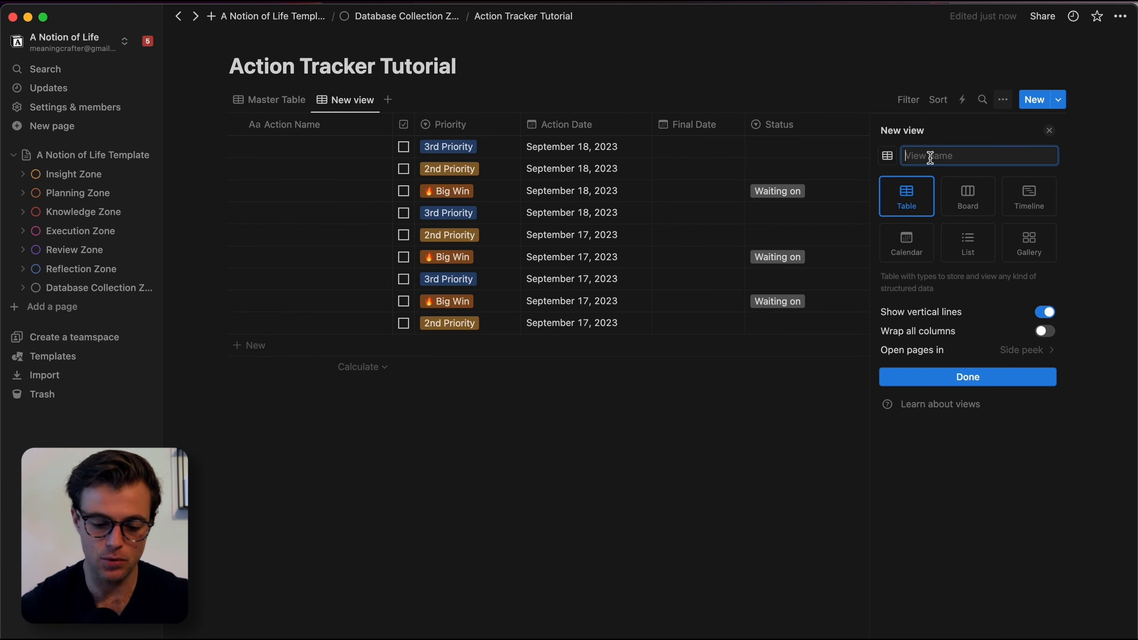
text(Daily Actions)
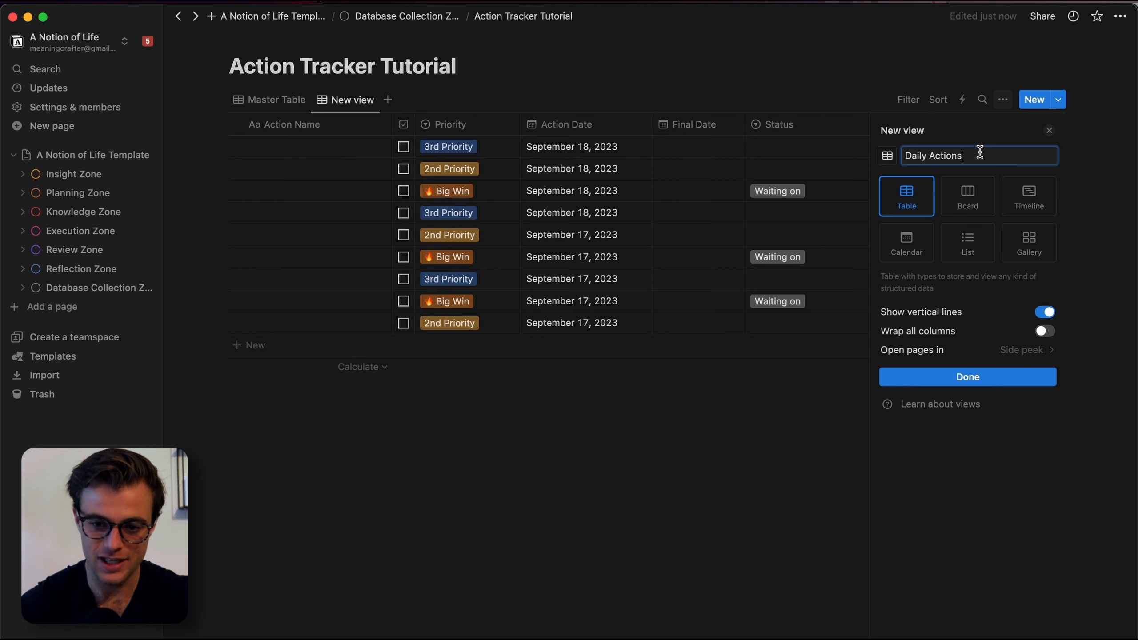
click(911, 158)
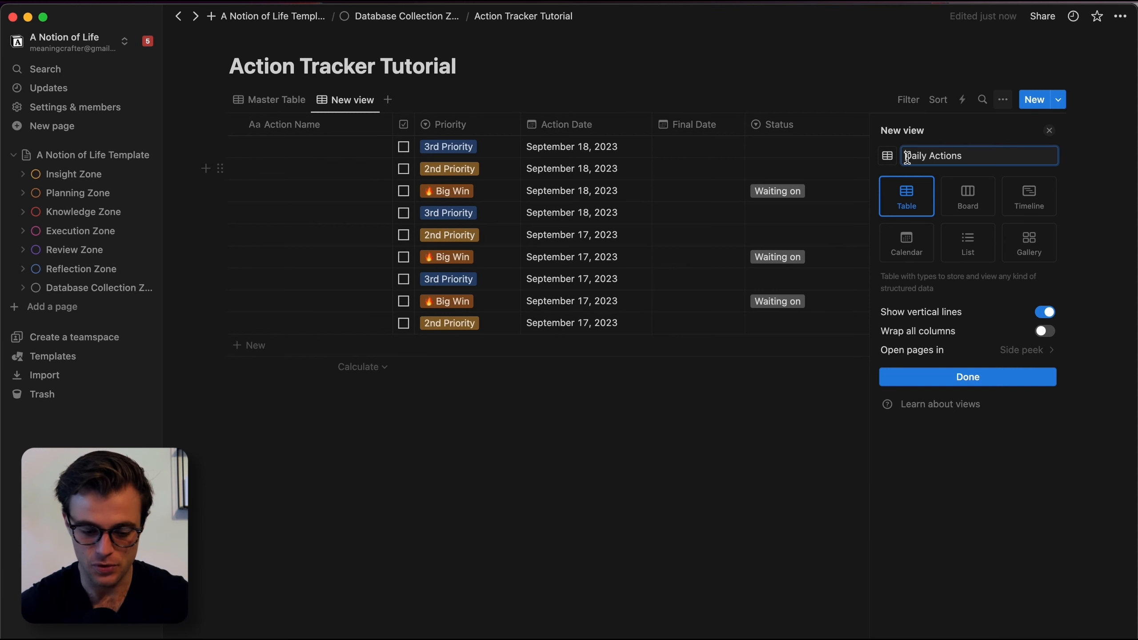
key(ctrl+super+space)
click(1070, 154)
text(fire)
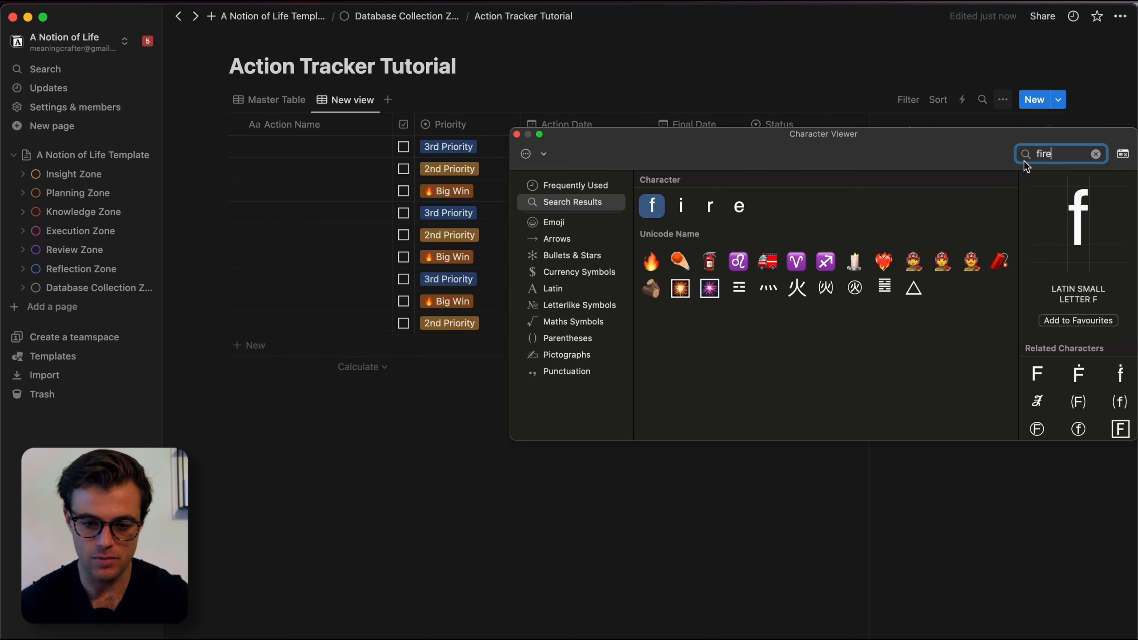
double_click(651, 263)
click(516, 134)
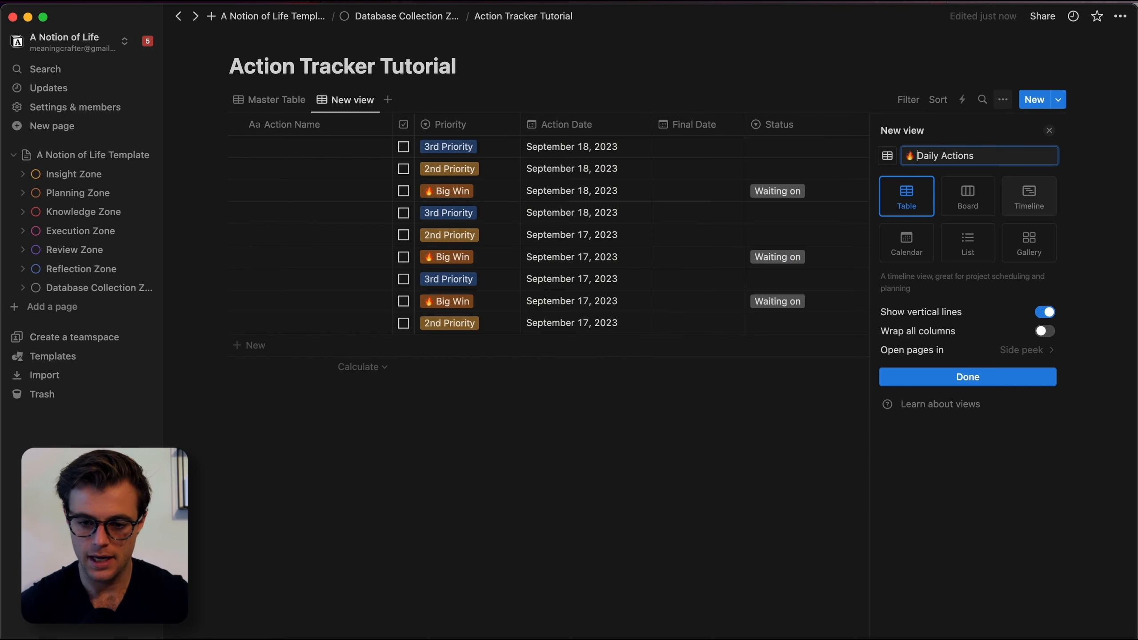
click(979, 377)
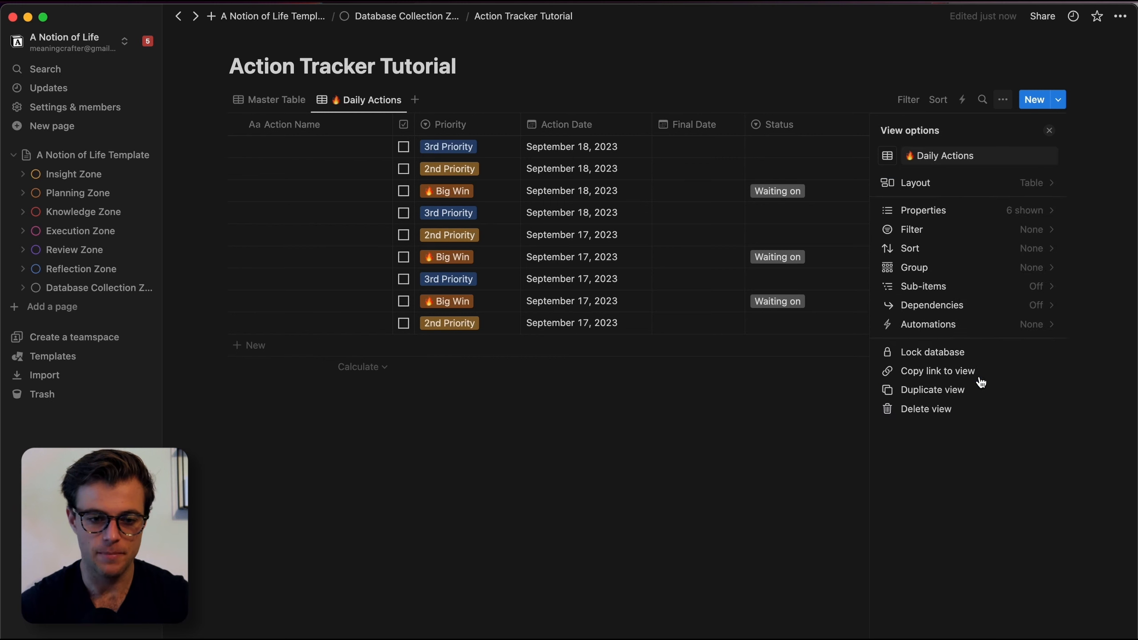
click(466, 436)
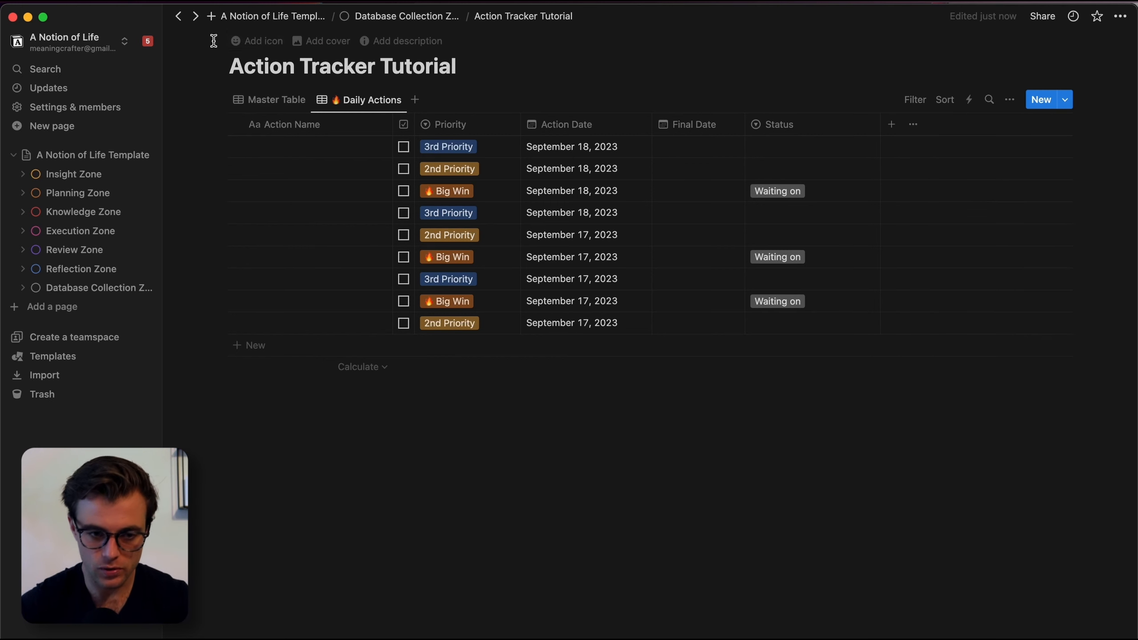
Step: Give the Action Tracker Tutorial page a fire emoji as its icon
click(260, 41)
click(244, 70)
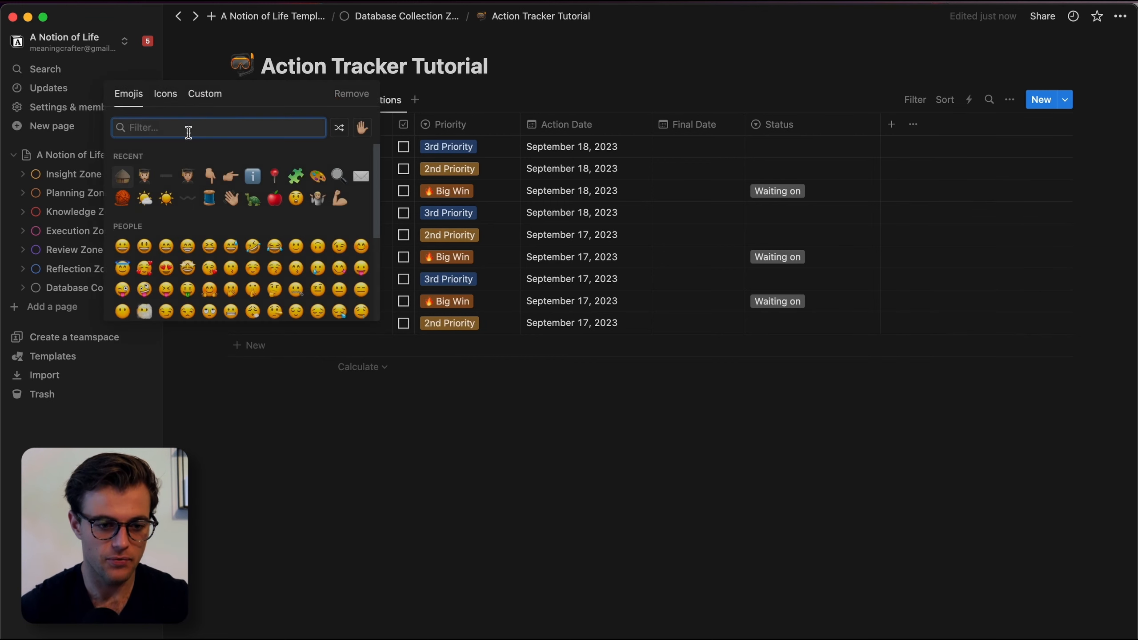
text(fire)
click(122, 159)
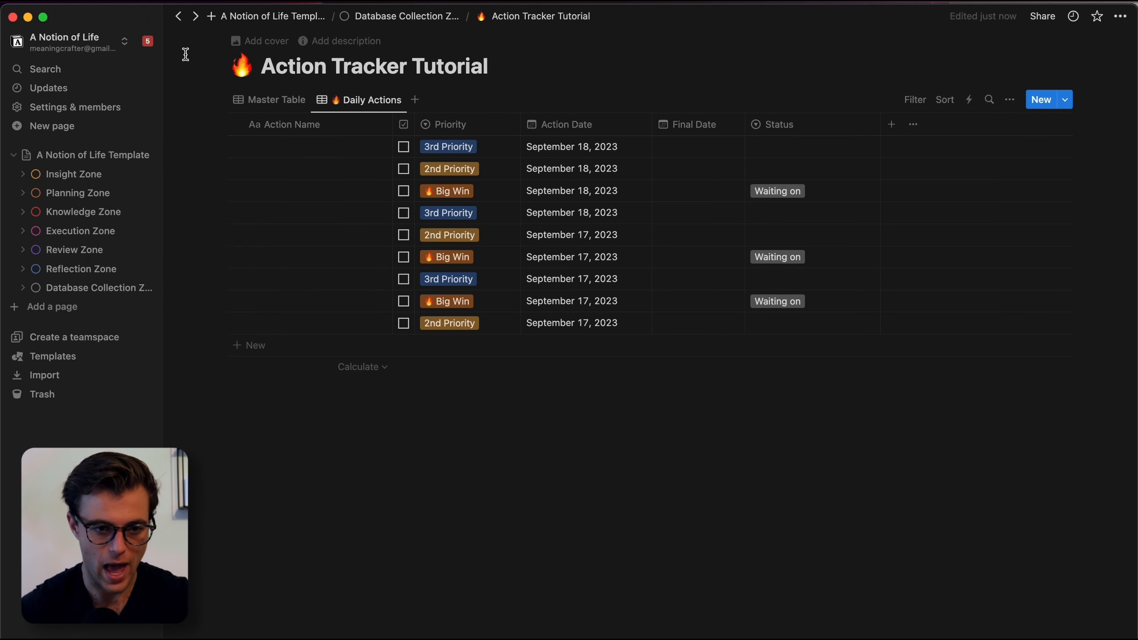
Step: Add a cover to the Action Tracker Tutorial page and replace it with the uploaded file "Action Tracker Database Cover.svg"
click(265, 41)
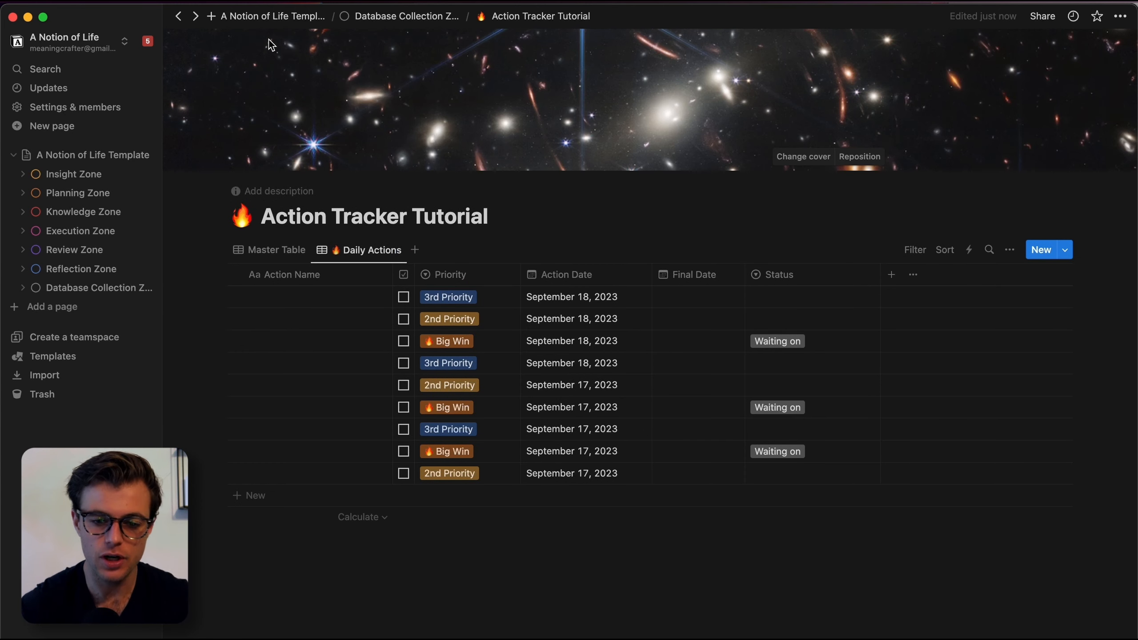
click(808, 160)
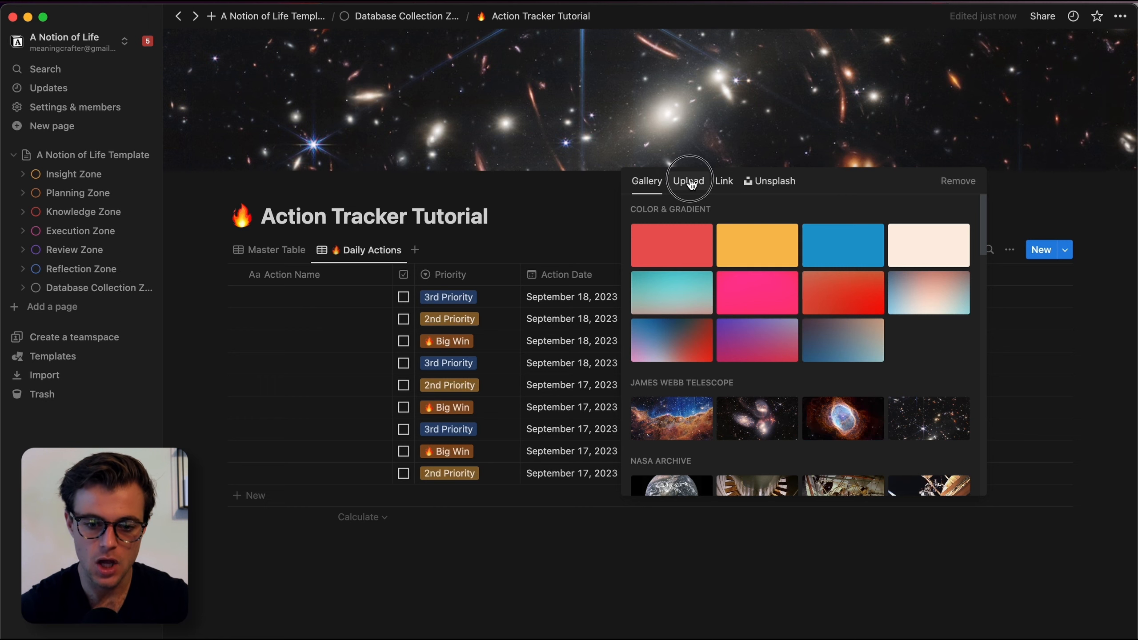
click(690, 181)
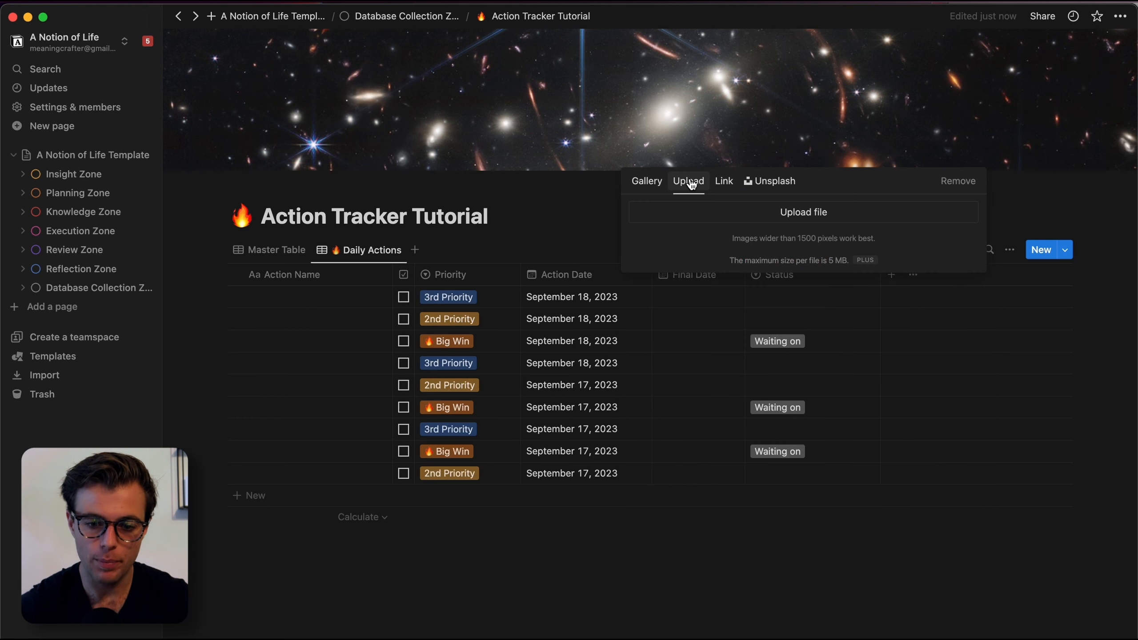
click(837, 216)
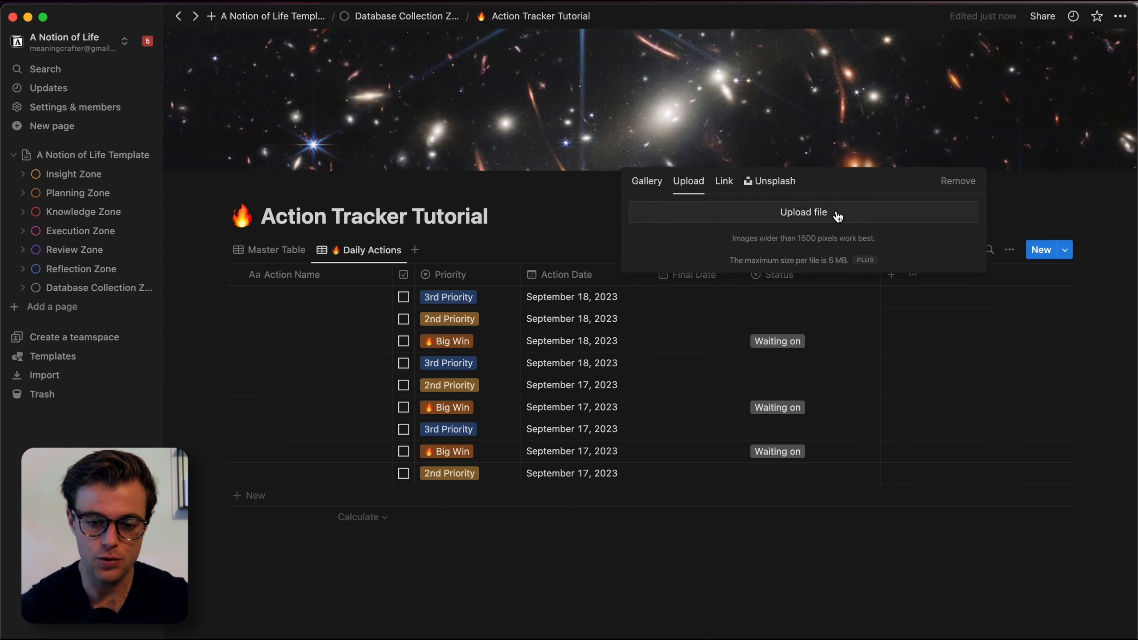
click(802, 213)
text(a)
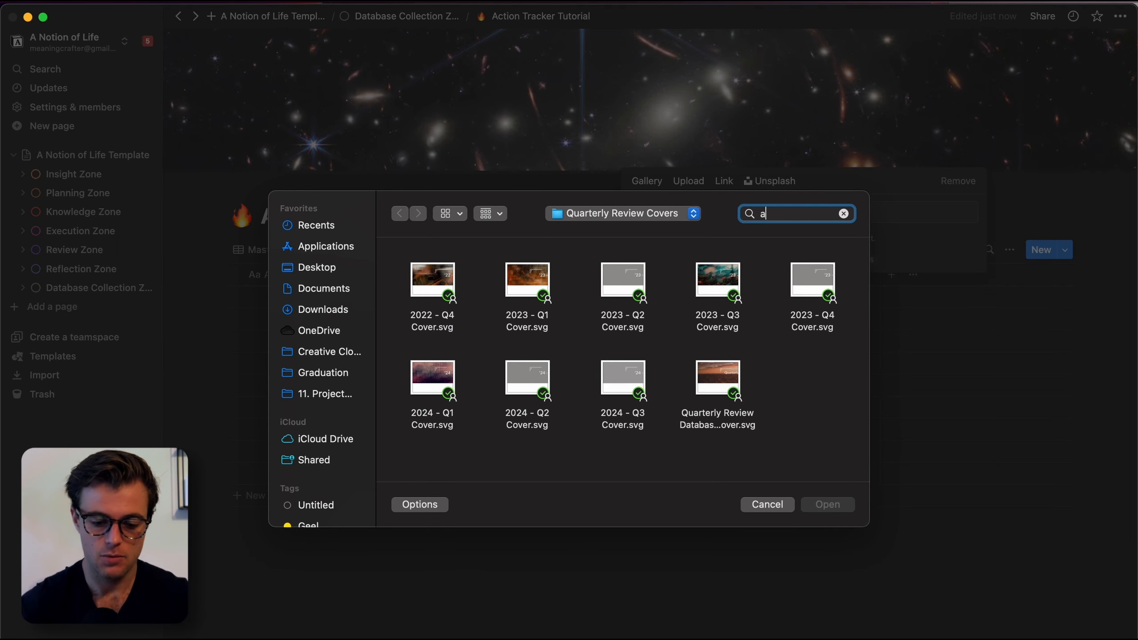
text(ction tracker cover)
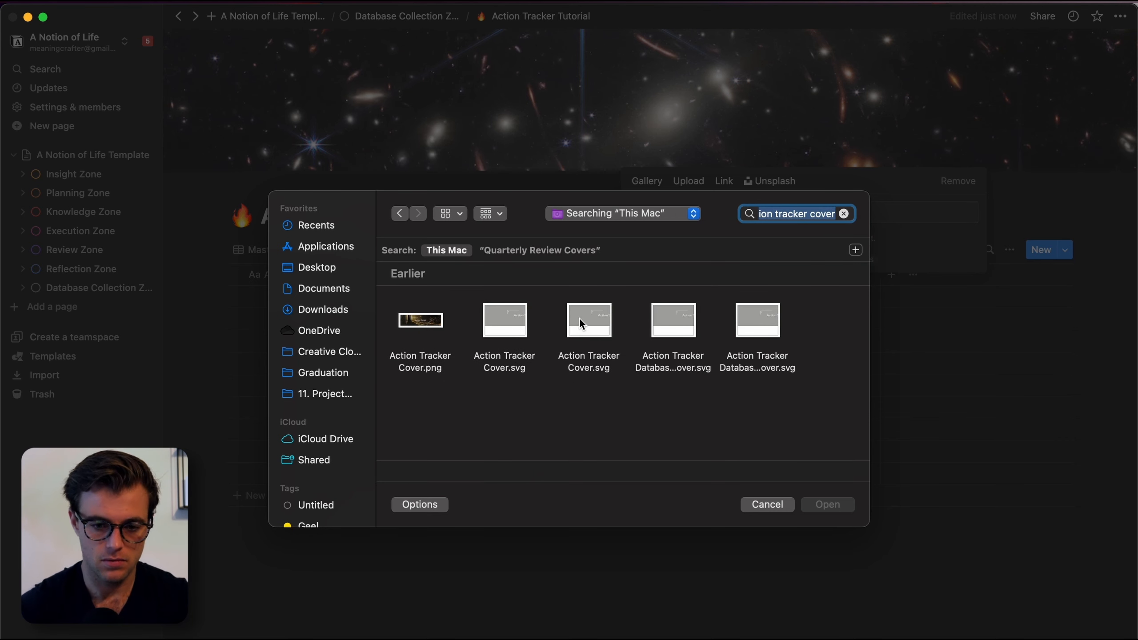
click(671, 321)
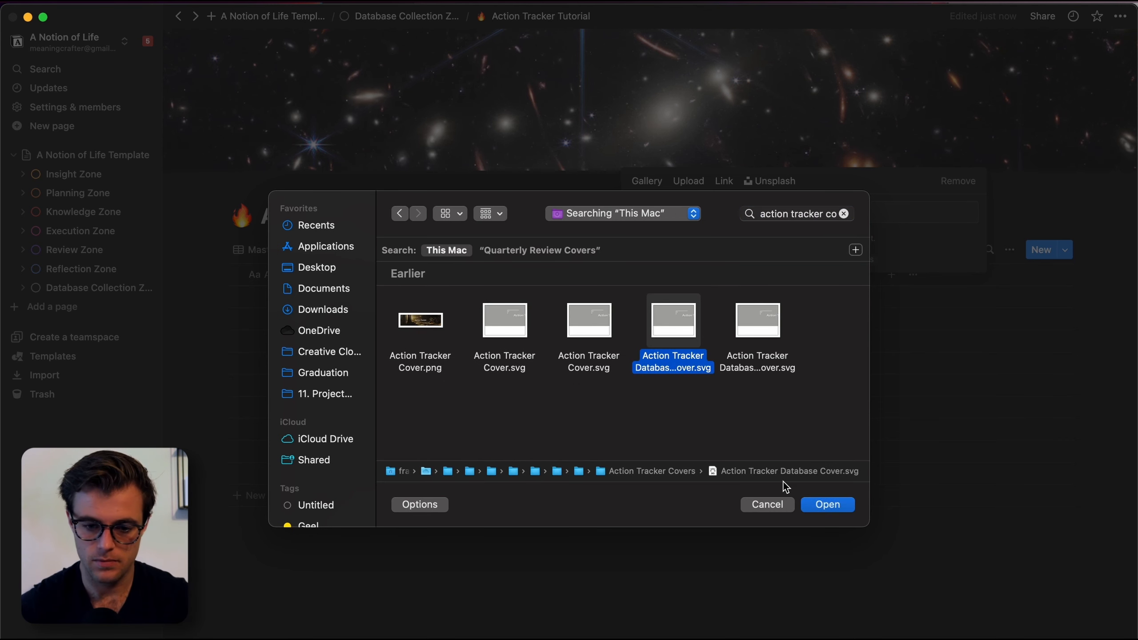
click(837, 505)
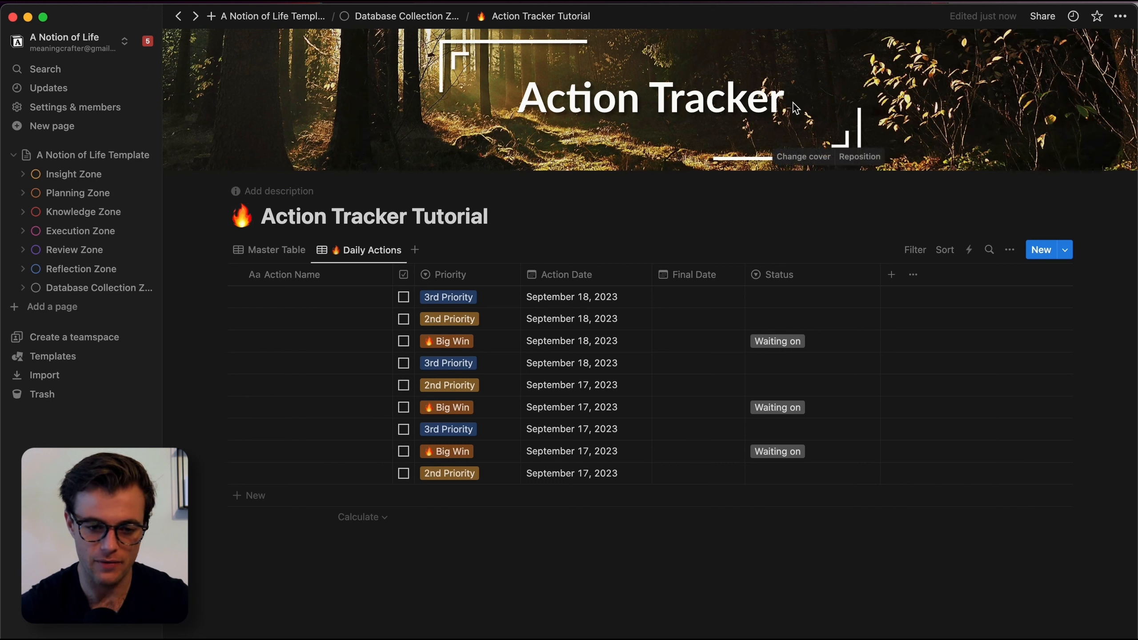
Step: Add a fire emoji in front of the Master Table view's name
right_click(269, 256)
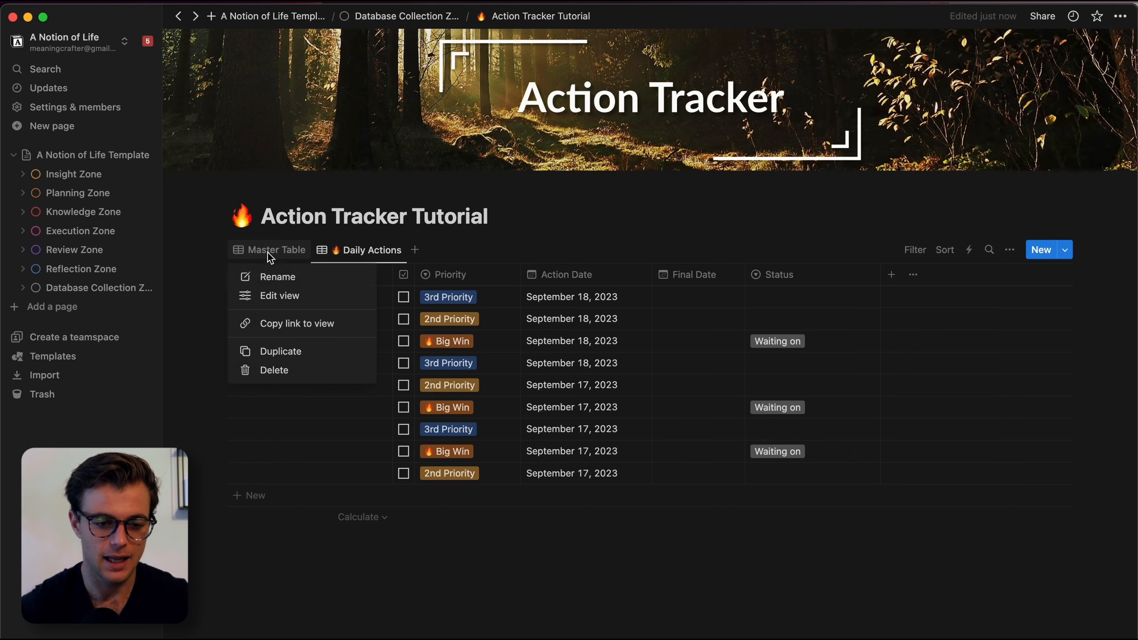
click(269, 275)
click(909, 307)
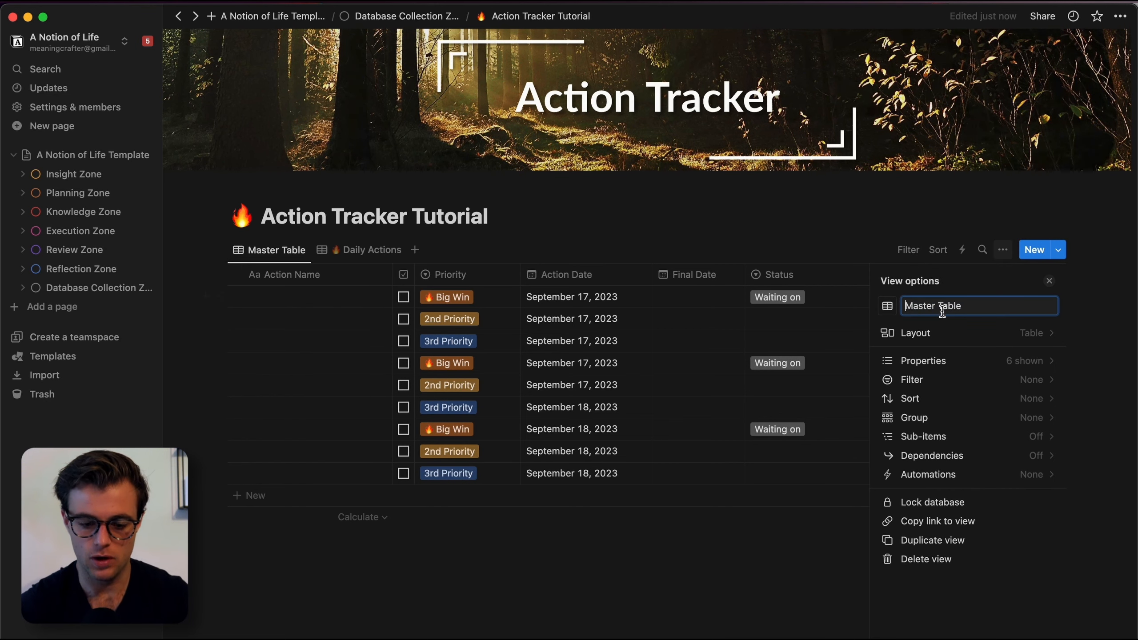
key(ctrl+super+space)
click(1062, 148)
text(fire)
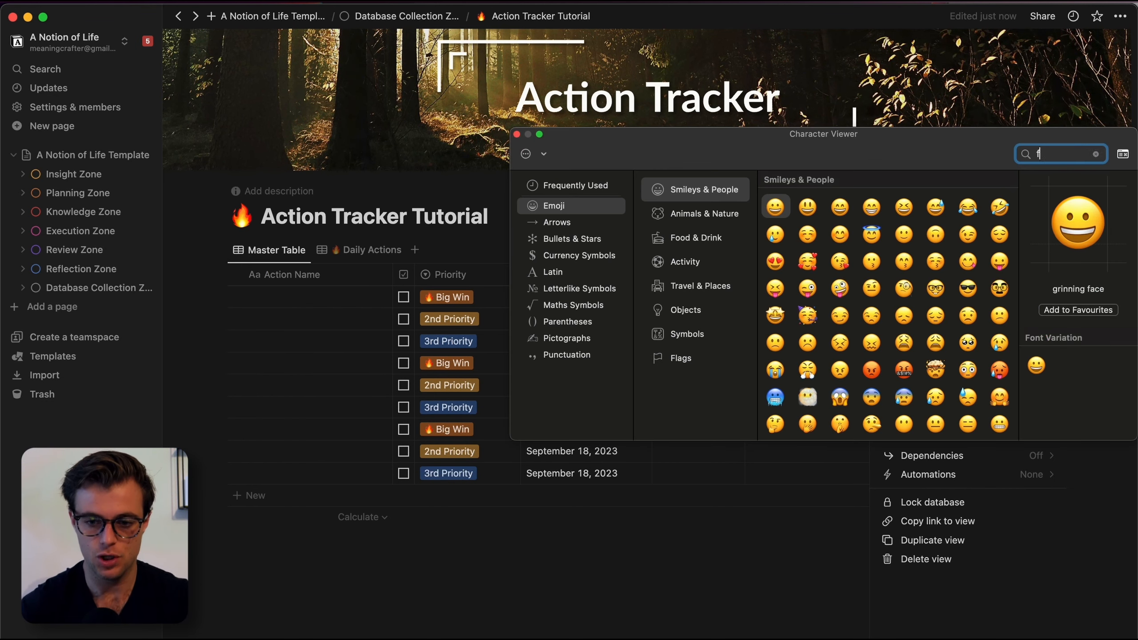
double_click(651, 261)
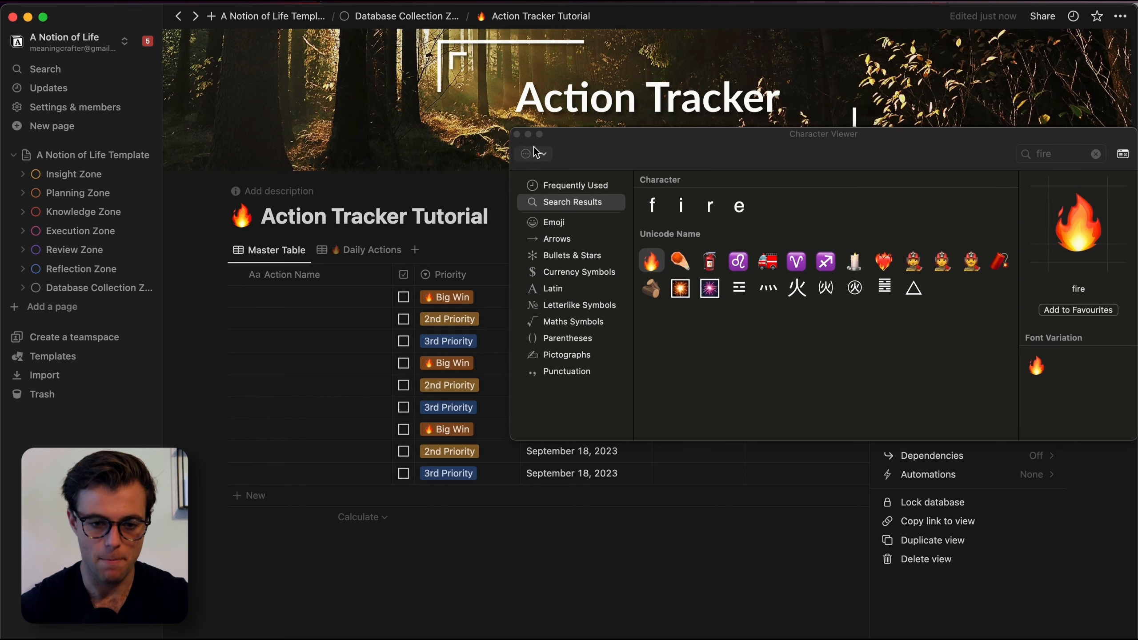
click(516, 135)
click(655, 562)
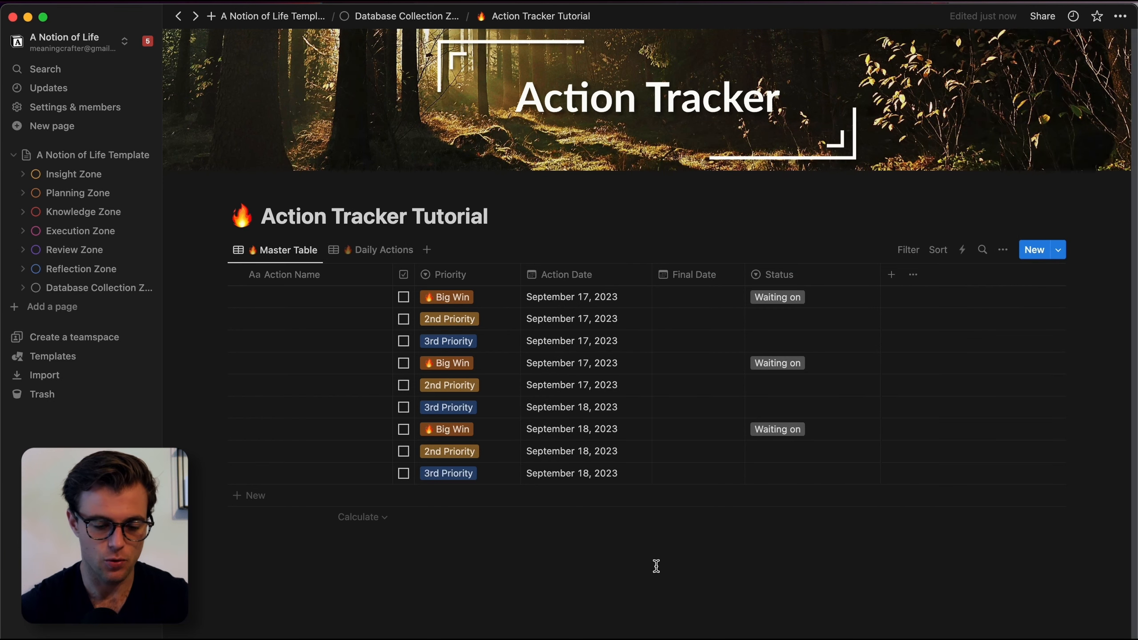
Step: Compare the rows shown in the Master Table view with those in the Daily Actions view
click(383, 260)
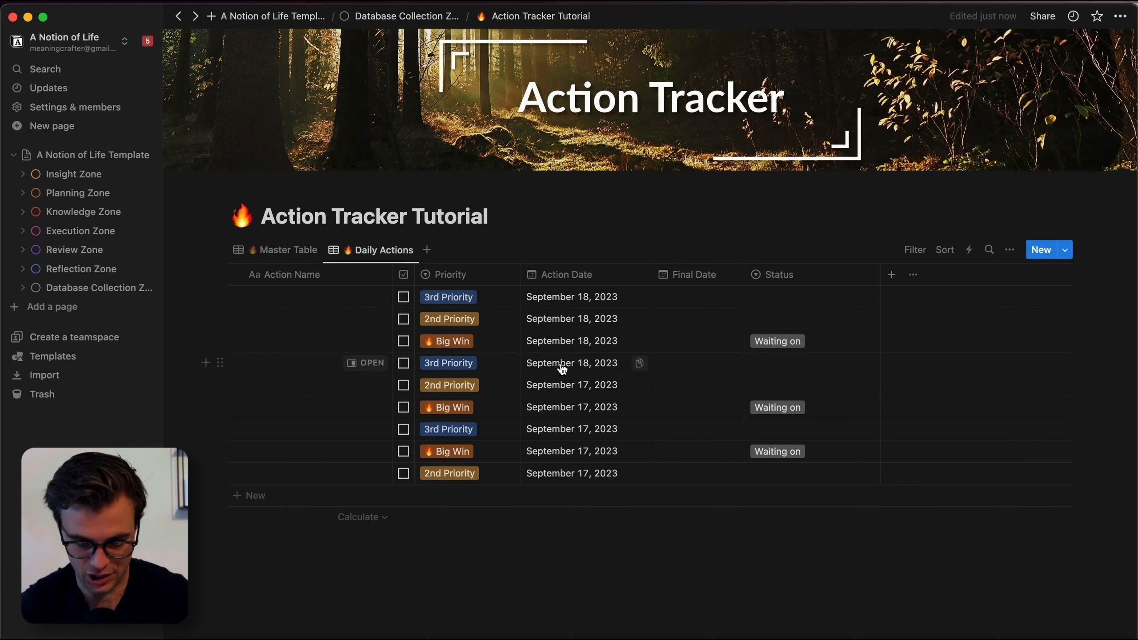
click(278, 251)
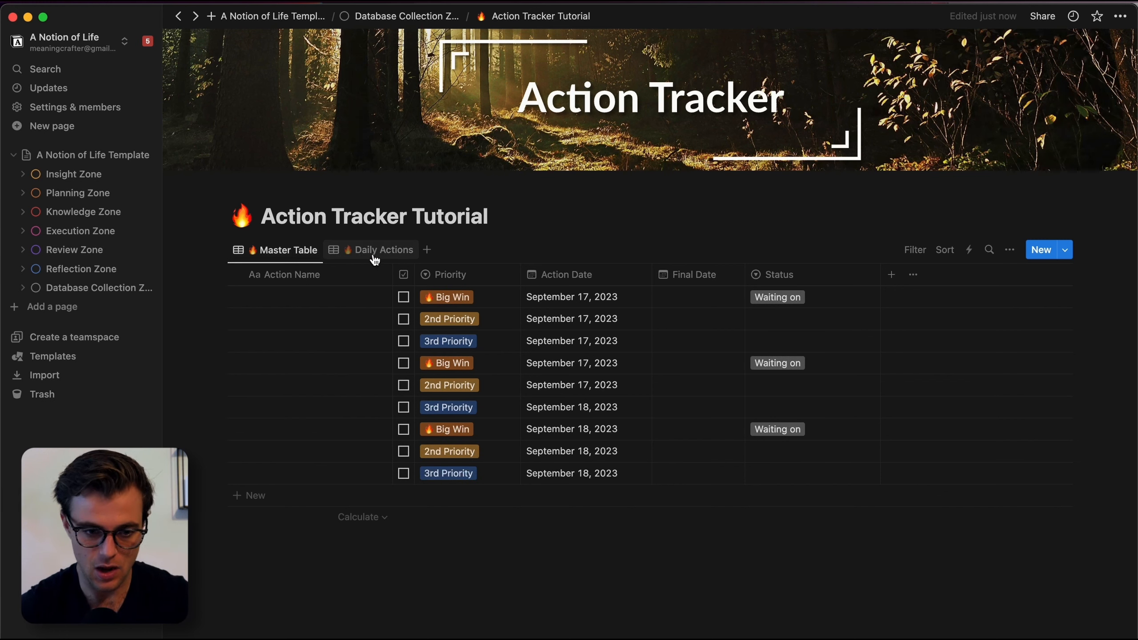
click(375, 260)
click(293, 251)
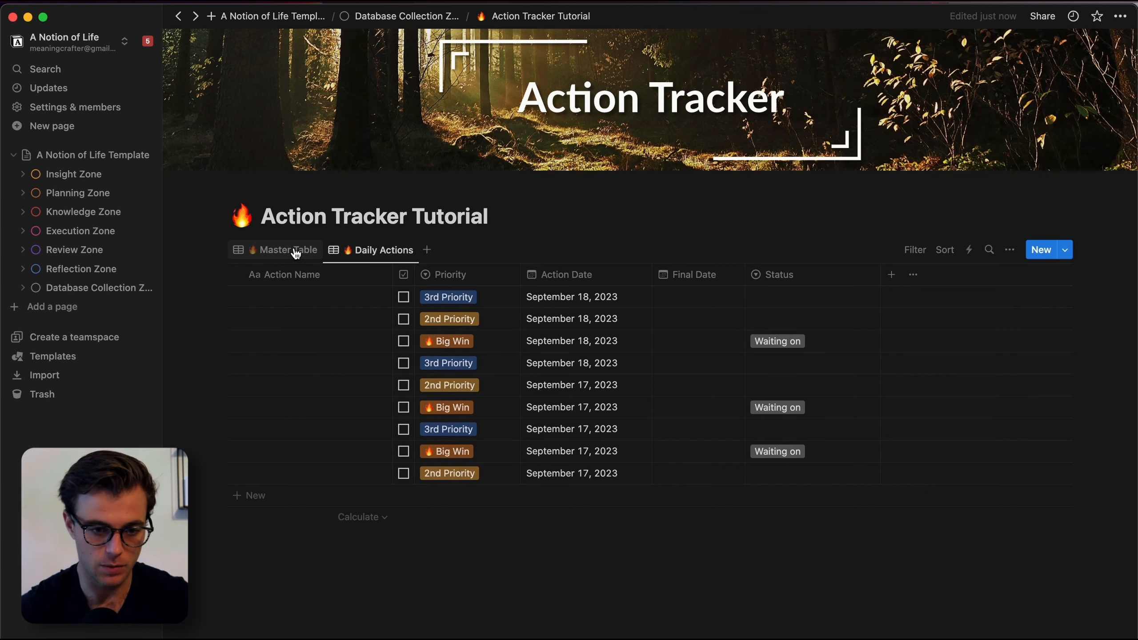
click(374, 253)
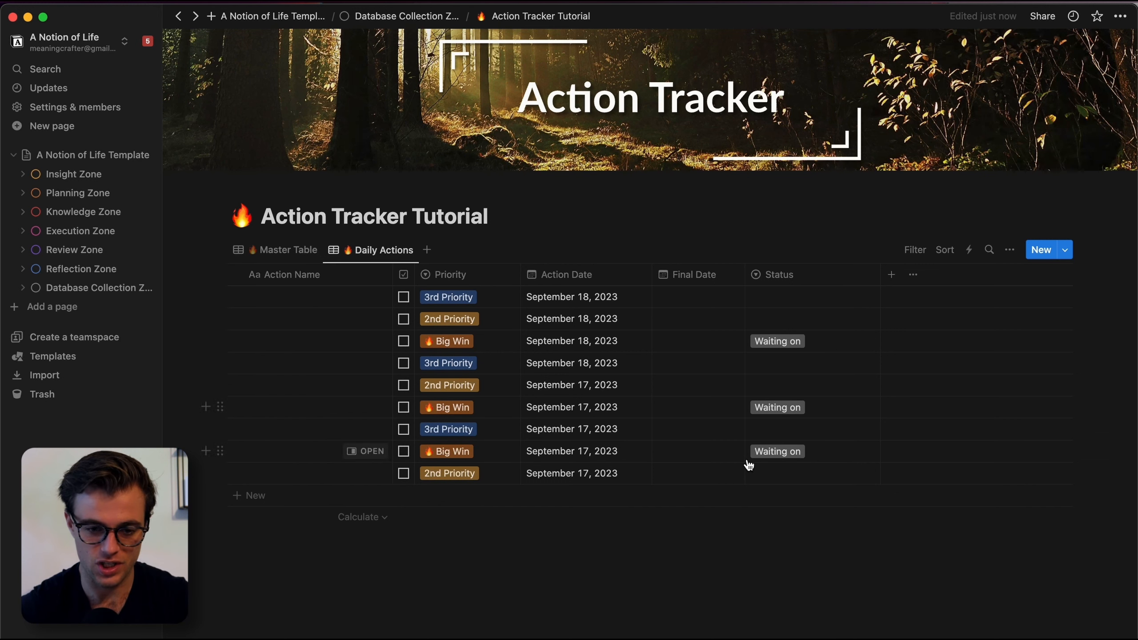
click(289, 251)
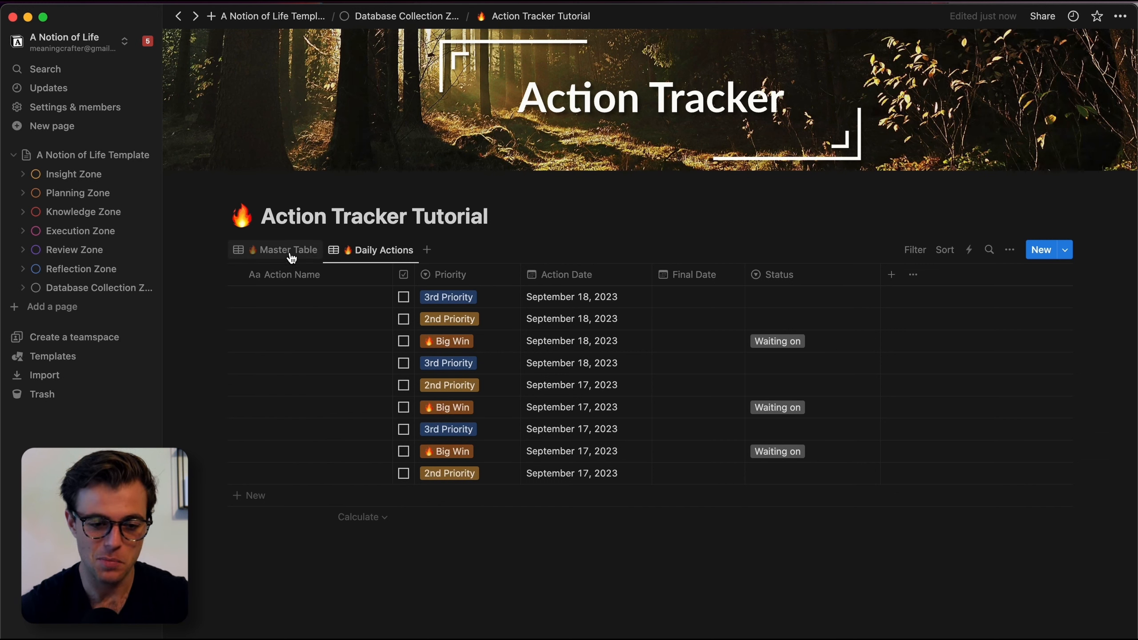
click(377, 252)
click(375, 249)
click(585, 241)
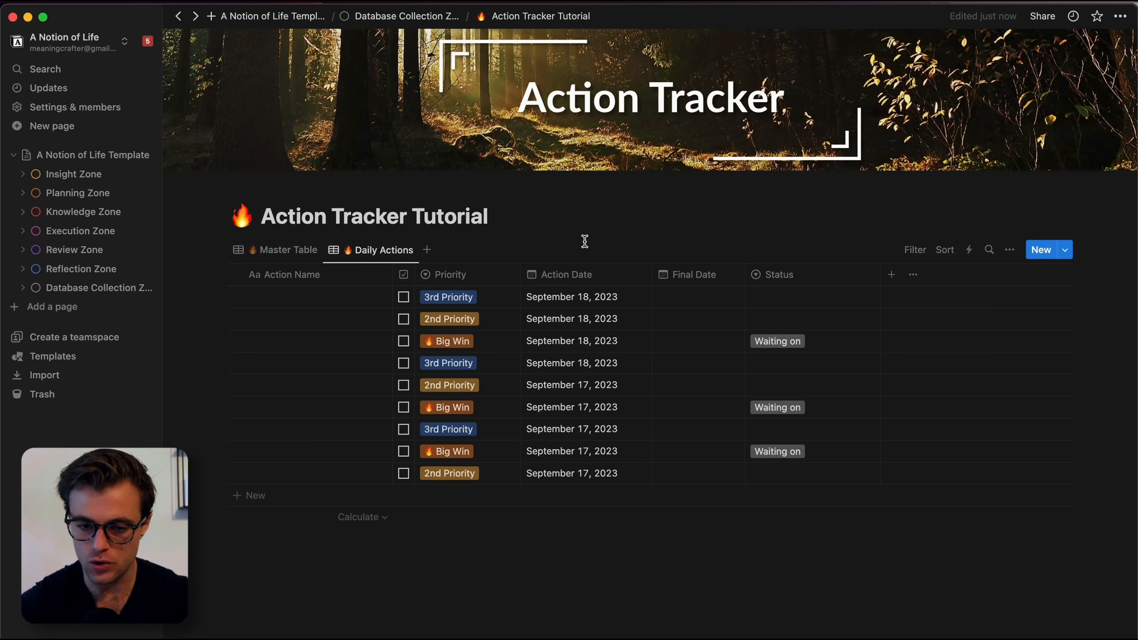
Step: Add a filter to the Daily Actions view so that the Action Date's start date is Today
click(915, 252)
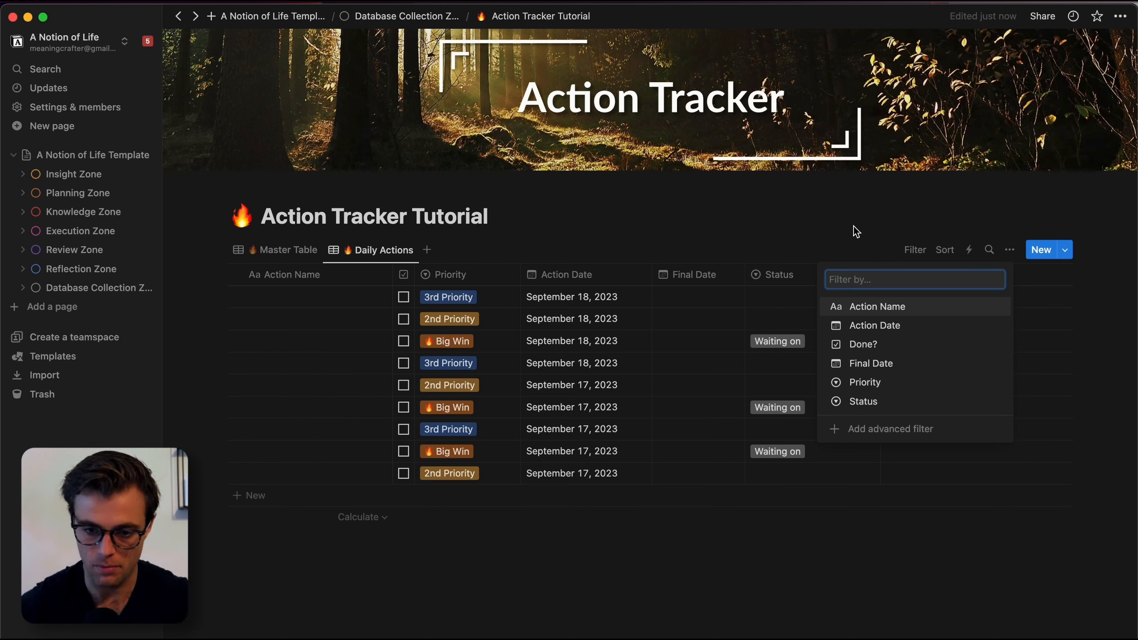
click(901, 329)
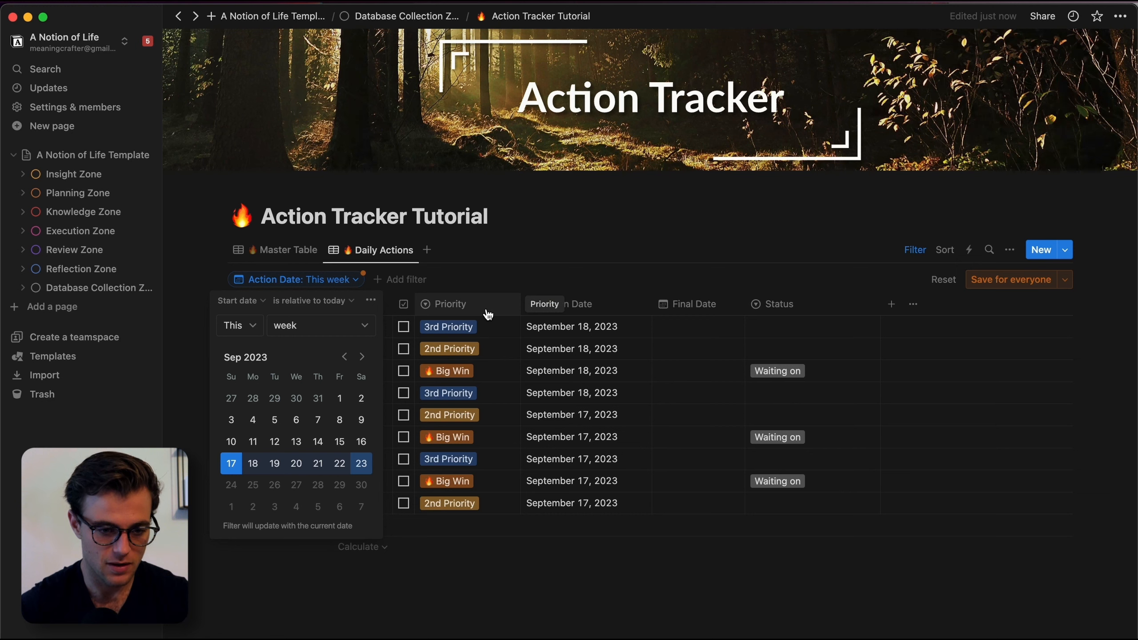
click(253, 301)
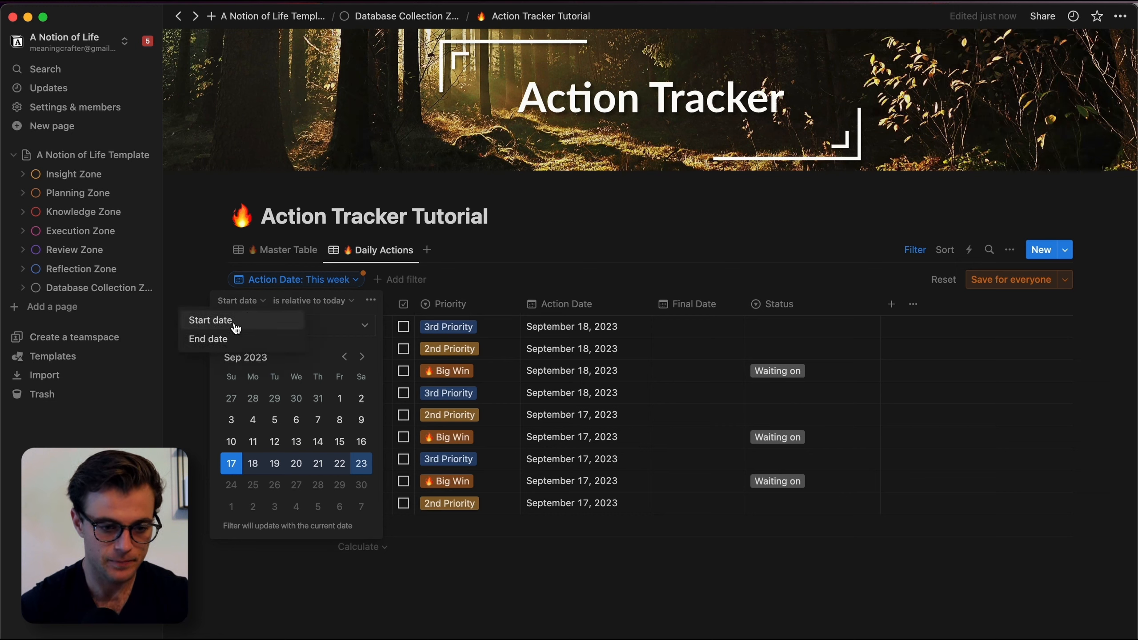
click(330, 300)
click(330, 300)
click(290, 319)
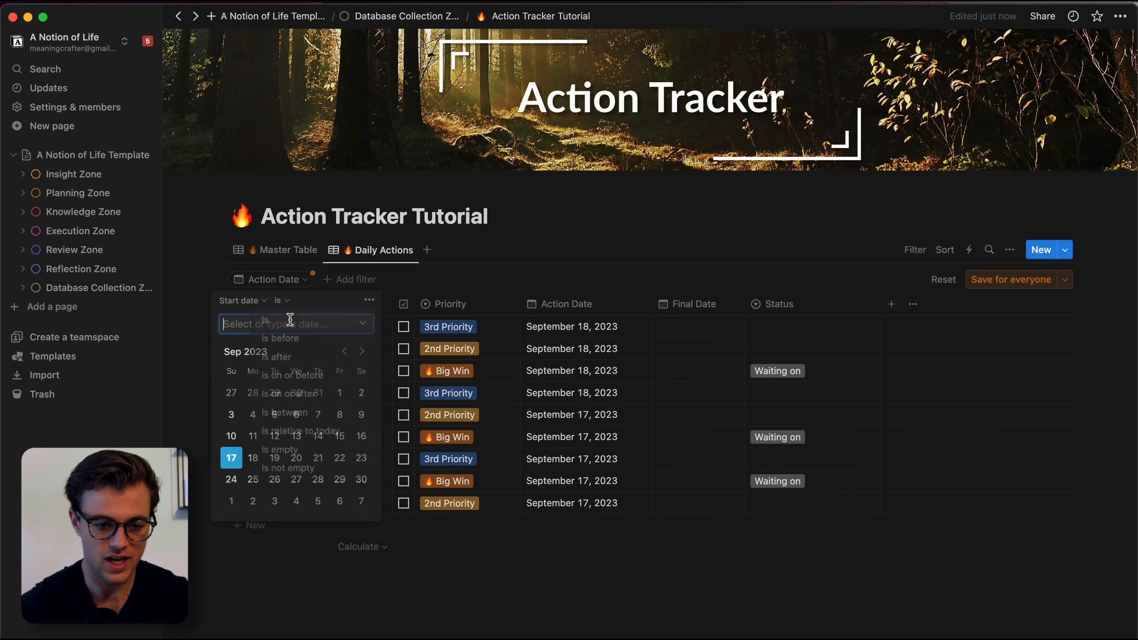
click(361, 324)
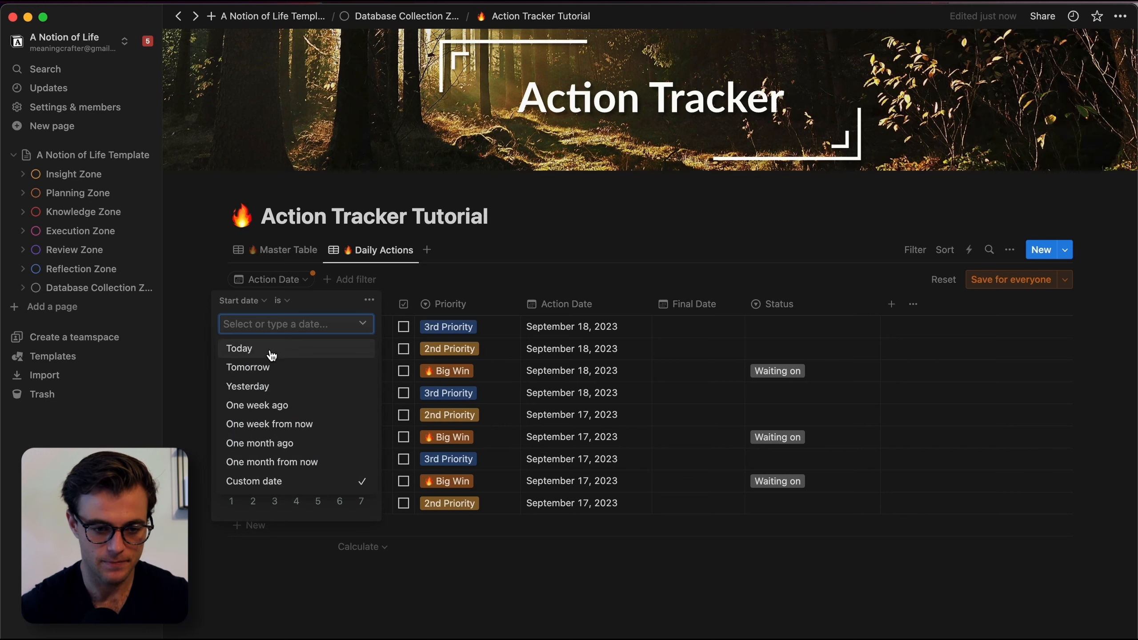
click(272, 354)
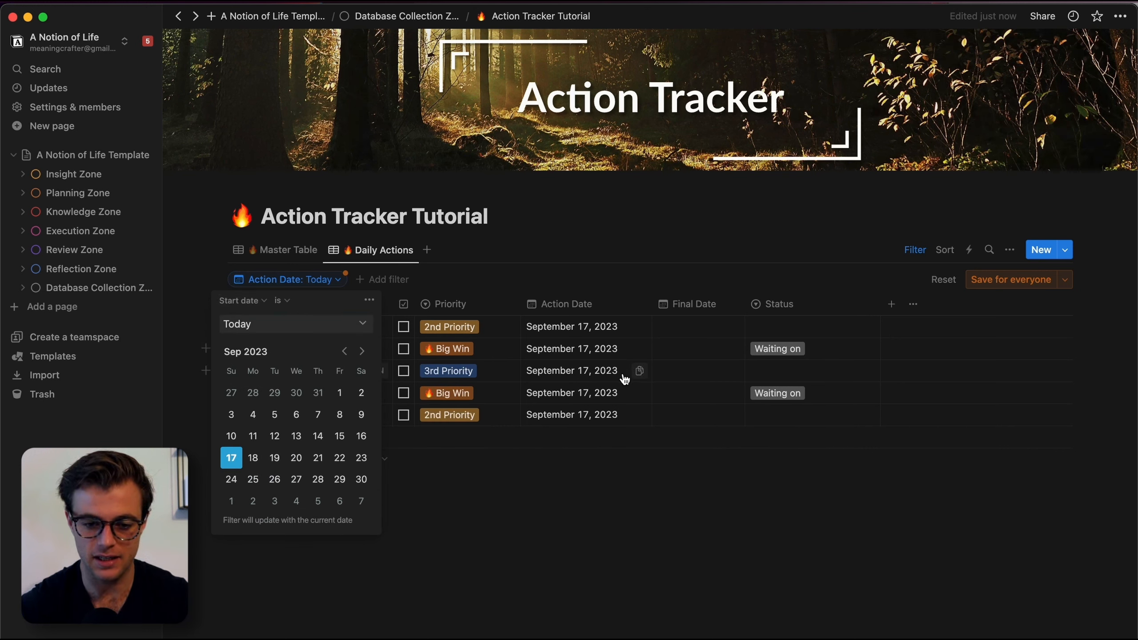
Step: Try an end date of September 17, 2023 on the first row's Action Date with a wider column, and undo it
click(573, 326)
click(573, 326)
click(682, 590)
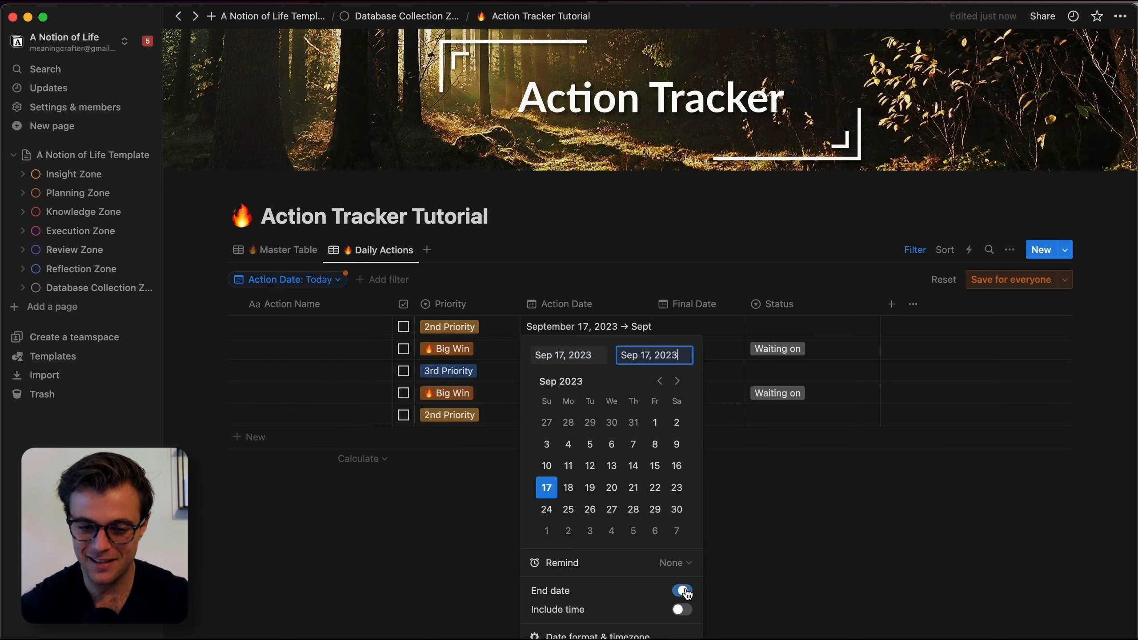
click(652, 269)
drag(652, 306, 747, 305)
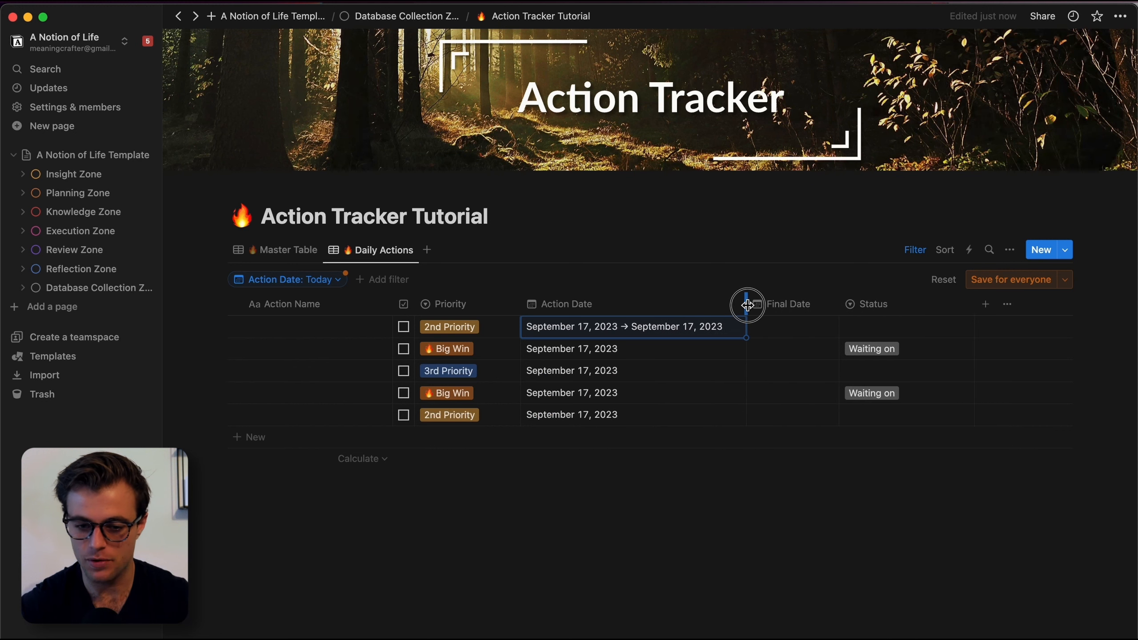
key(super+z)
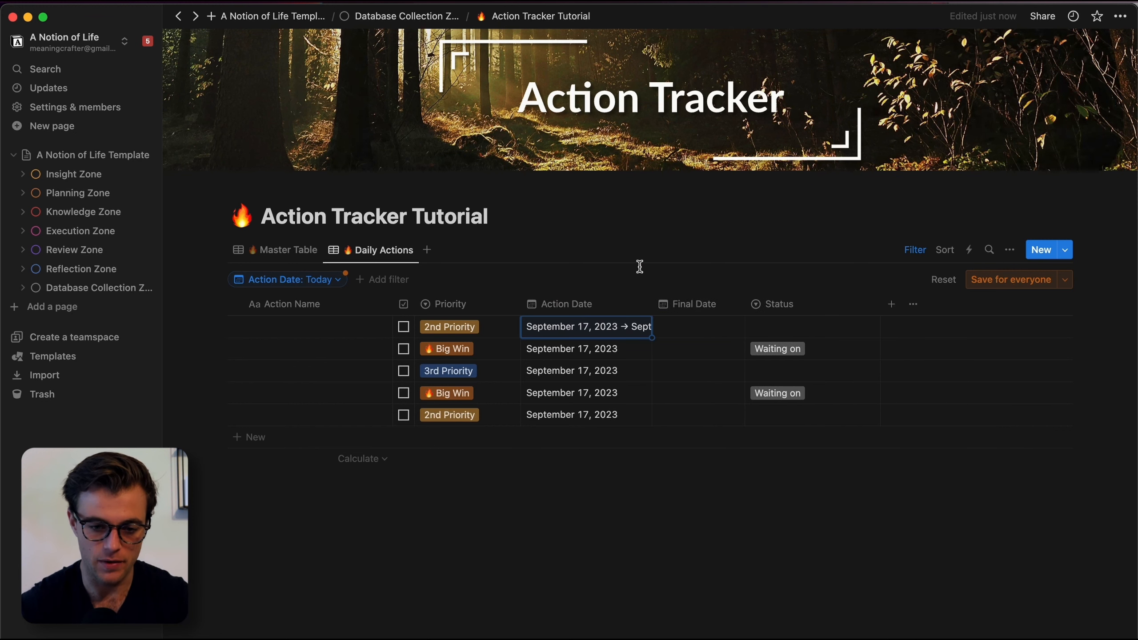
Step: Save the Action Date filter for everyone and compare the Daily Actions view with the Master Table view
click(300, 279)
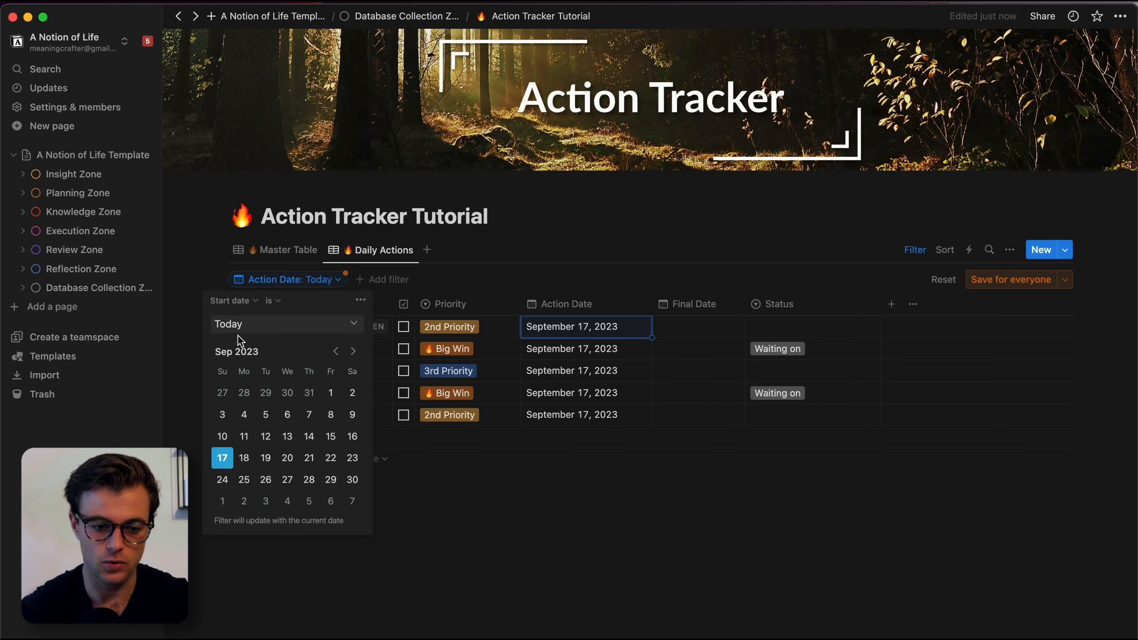
click(667, 260)
click(1006, 280)
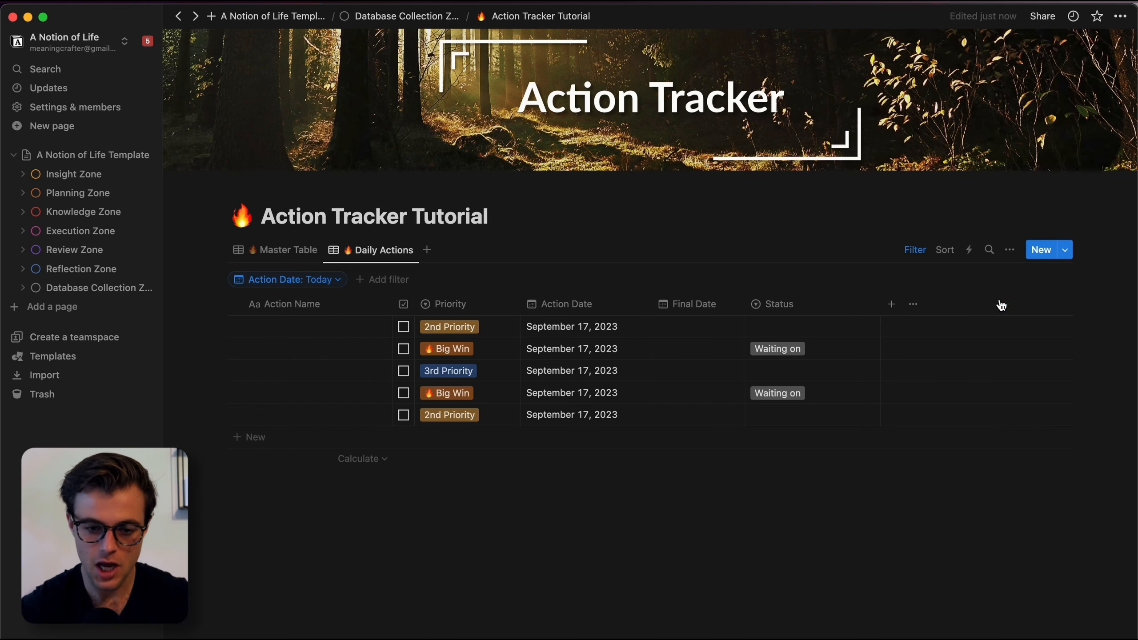
click(278, 250)
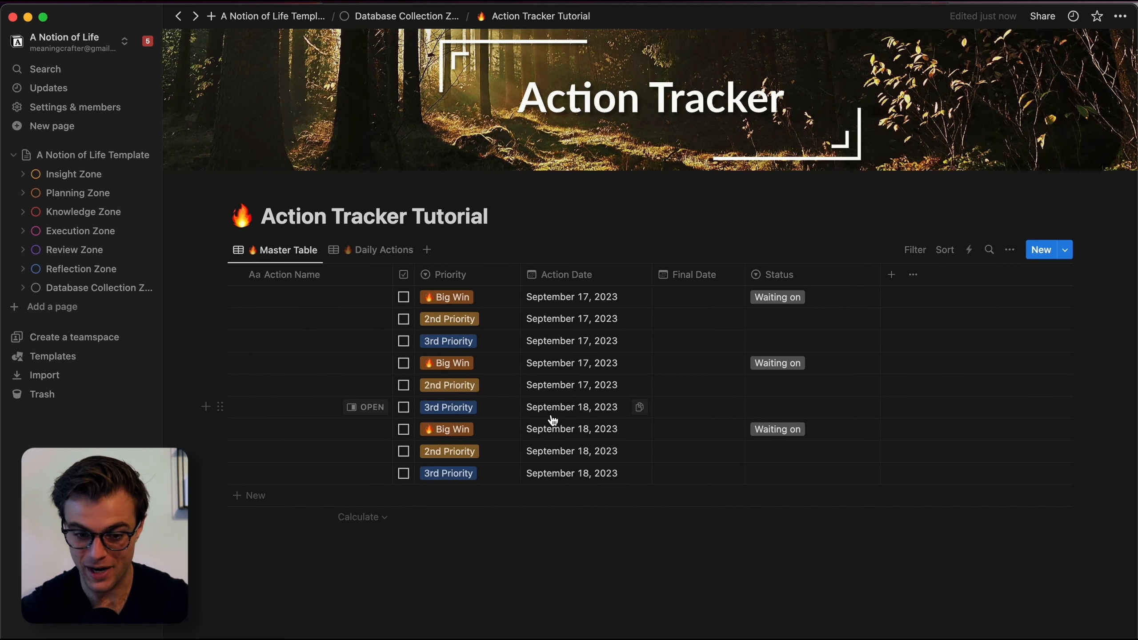
click(379, 250)
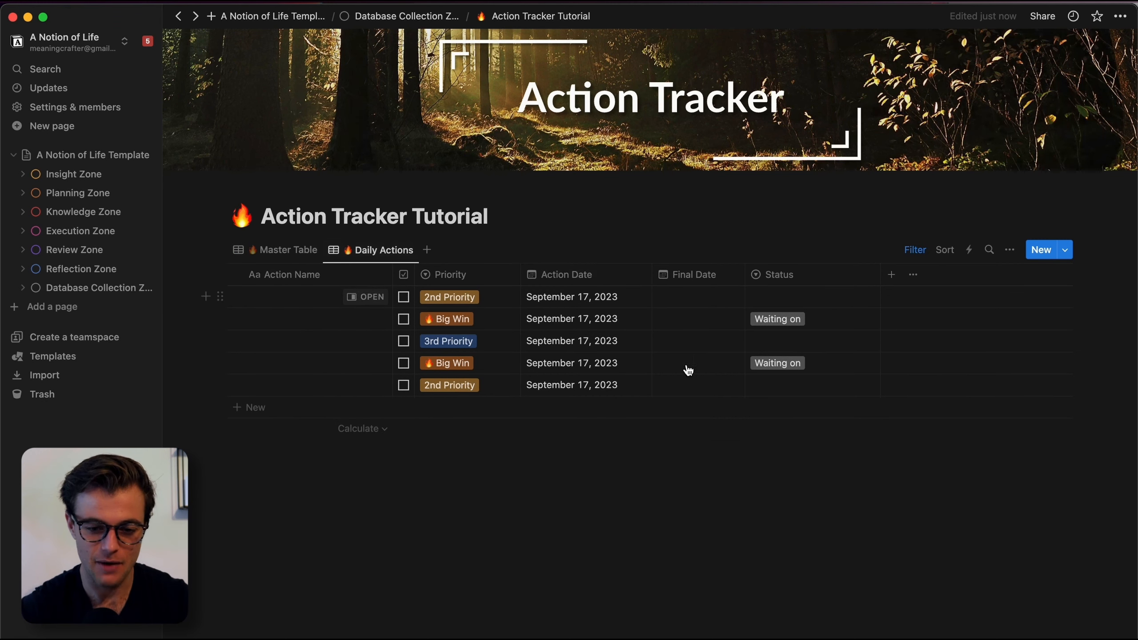
Step: Try September 18 and September 19, 2023 as the Action Date filter's value and return it to Today
click(918, 256)
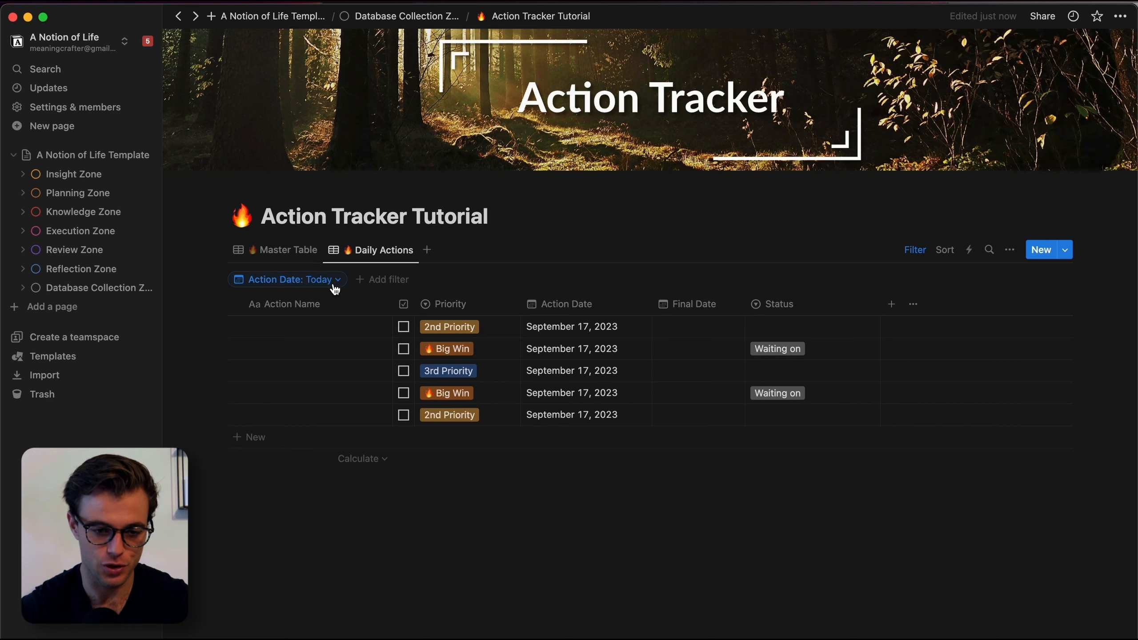
click(335, 286)
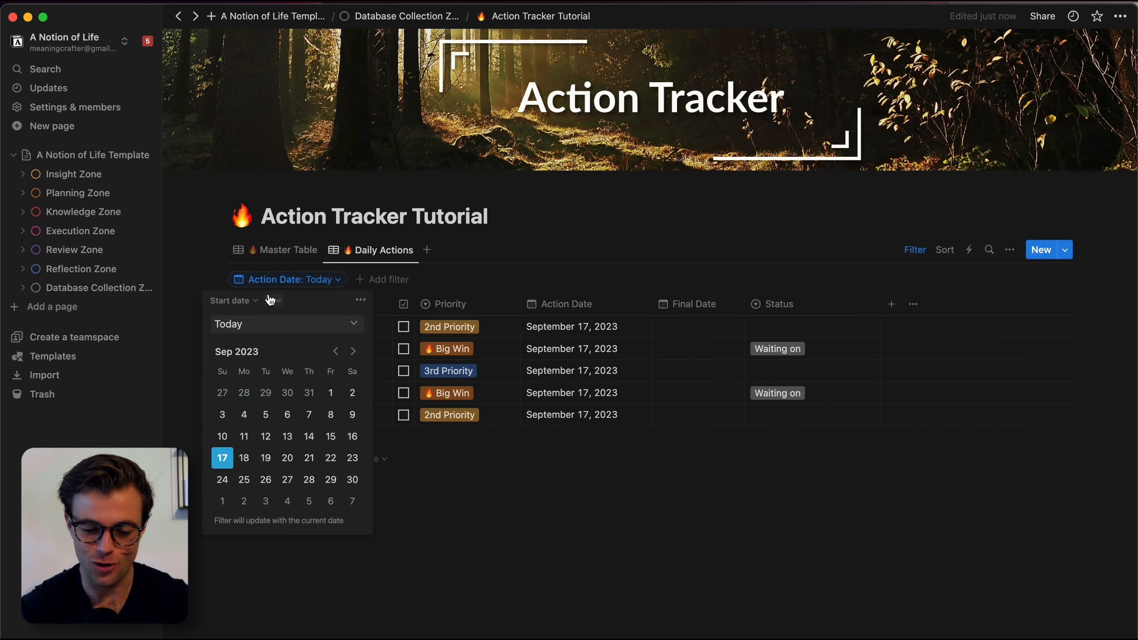
click(244, 459)
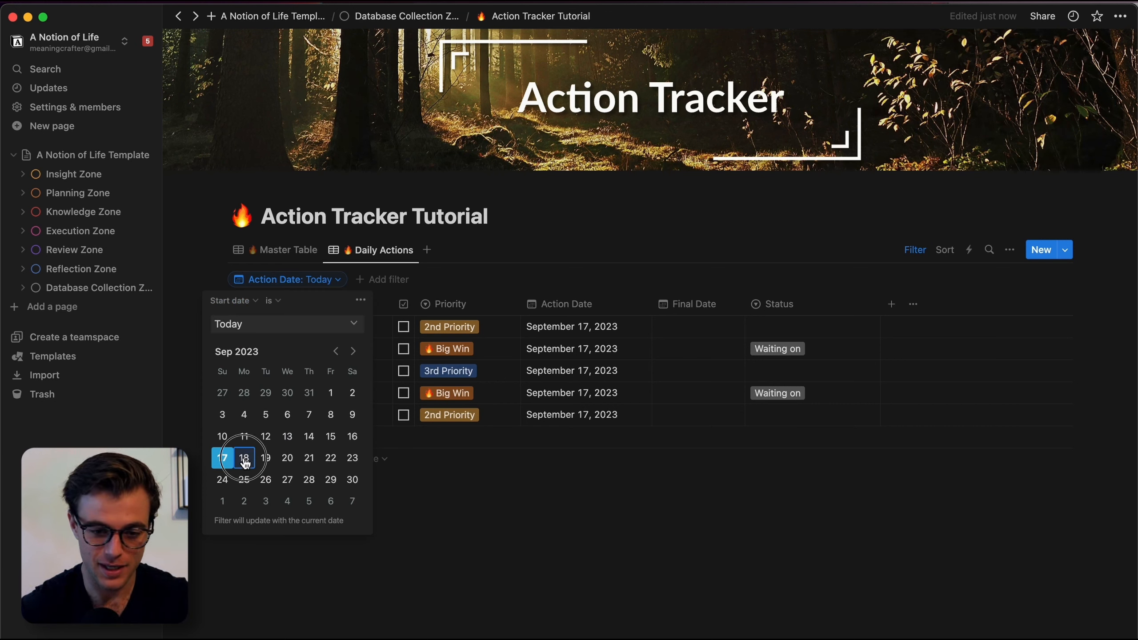
click(270, 466)
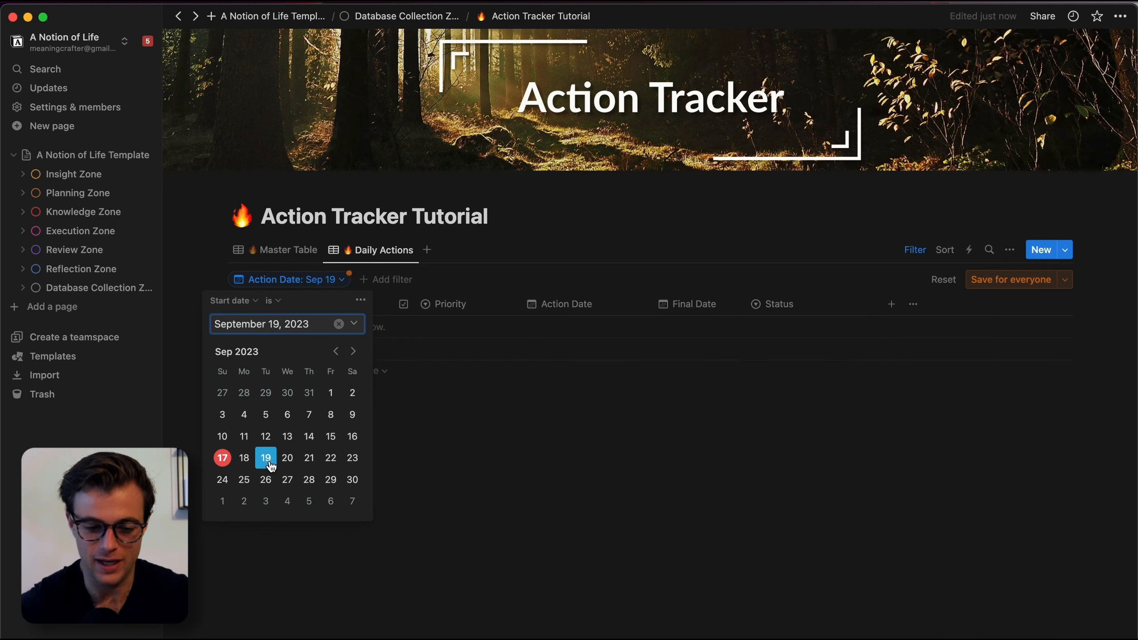
click(354, 324)
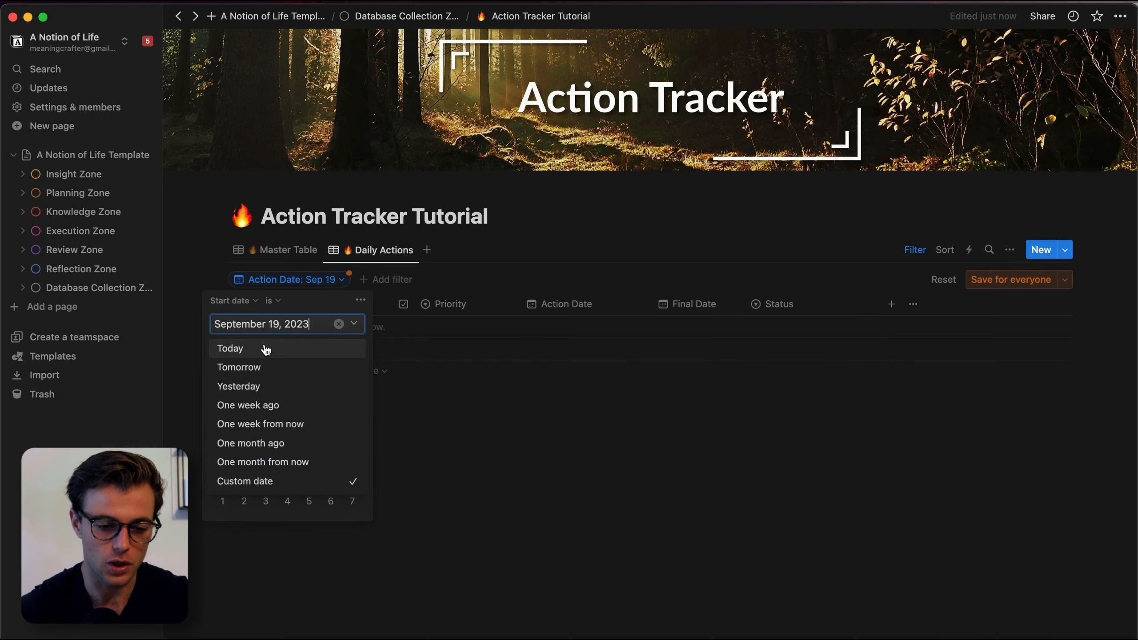
click(253, 350)
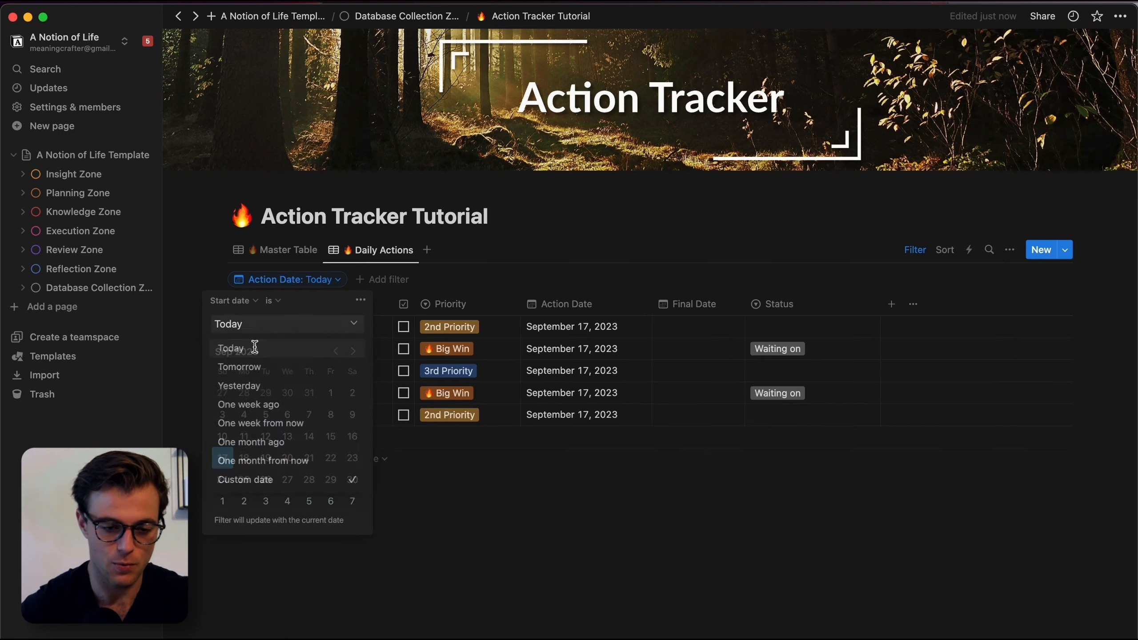
click(722, 240)
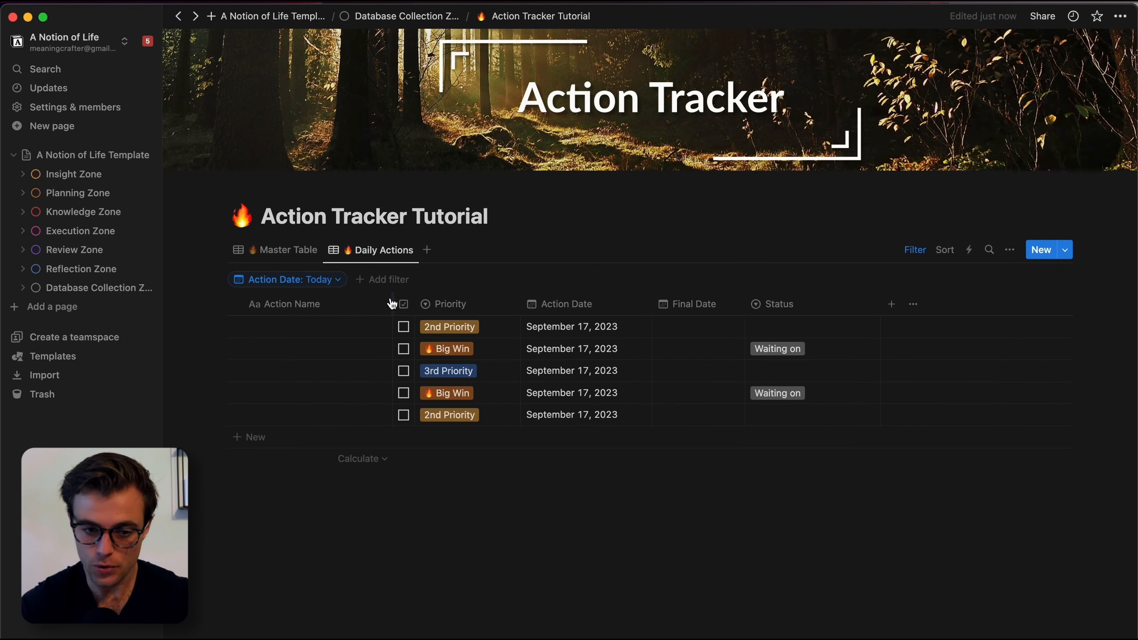
Step: Add a second filter to the Daily Actions view so that Done? is Unchecked
click(379, 281)
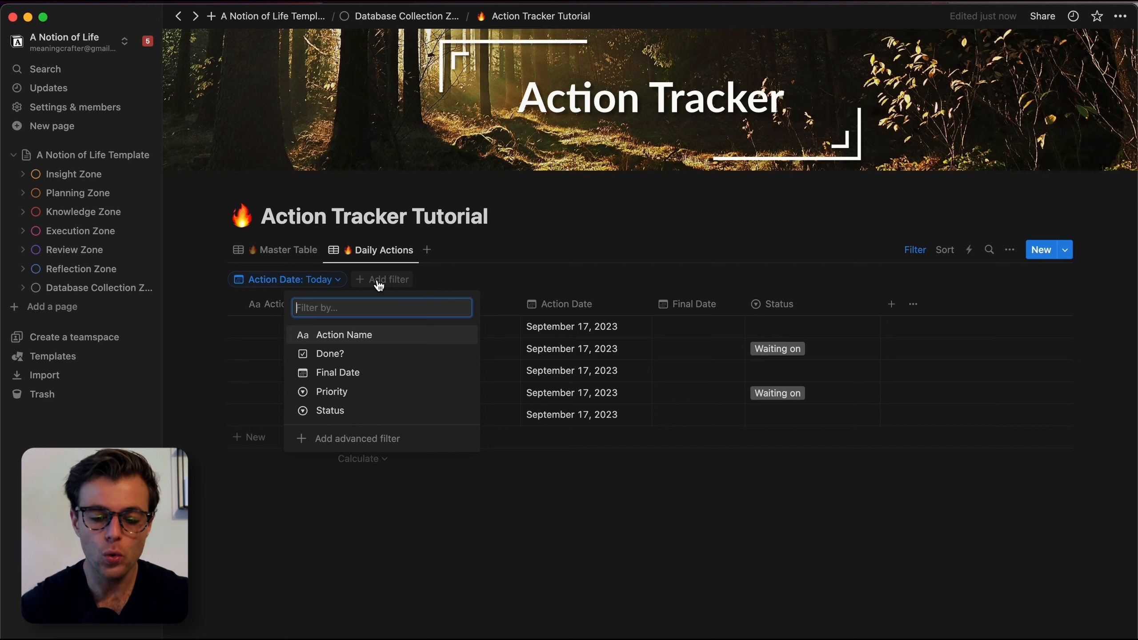
click(351, 356)
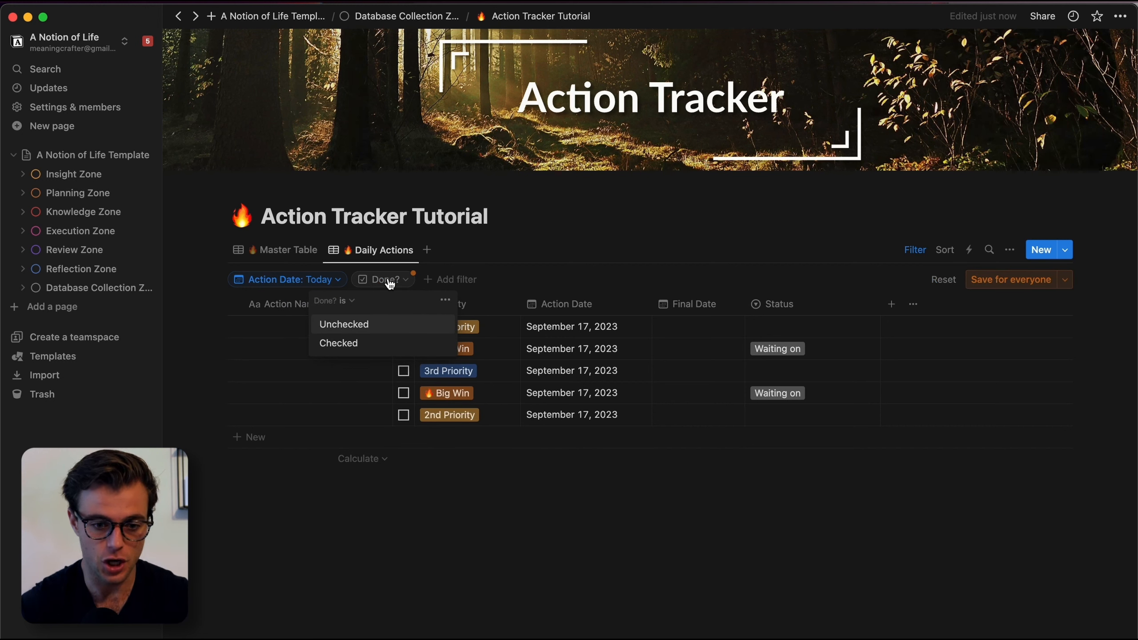
click(343, 325)
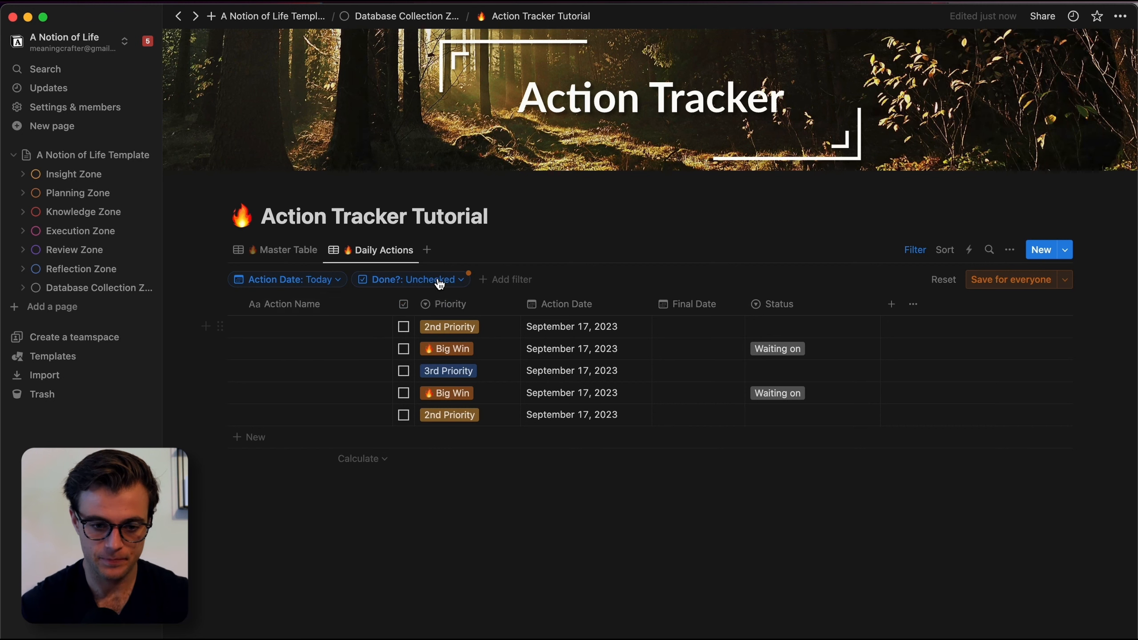
Step: Try marking the first three actions in the Daily Actions view as done, and undo each one
click(408, 325)
click(408, 326)
click(408, 327)
key(super+z)
key(super+z)
key(super+z)
Step: Mark the first 2nd Priority action and the 3rd Priority action in the Daily Actions view as done
click(408, 327)
click(407, 349)
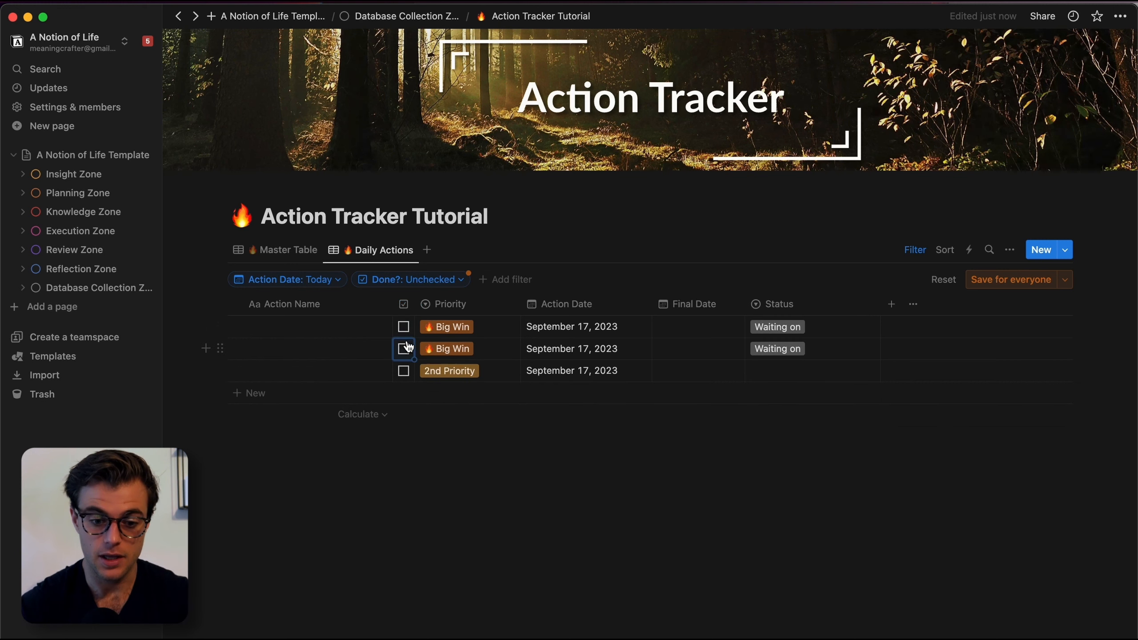
Step: Switch the Done? filter to Checked to unmark the two completed actions, and return the filter to Unchecked
click(452, 279)
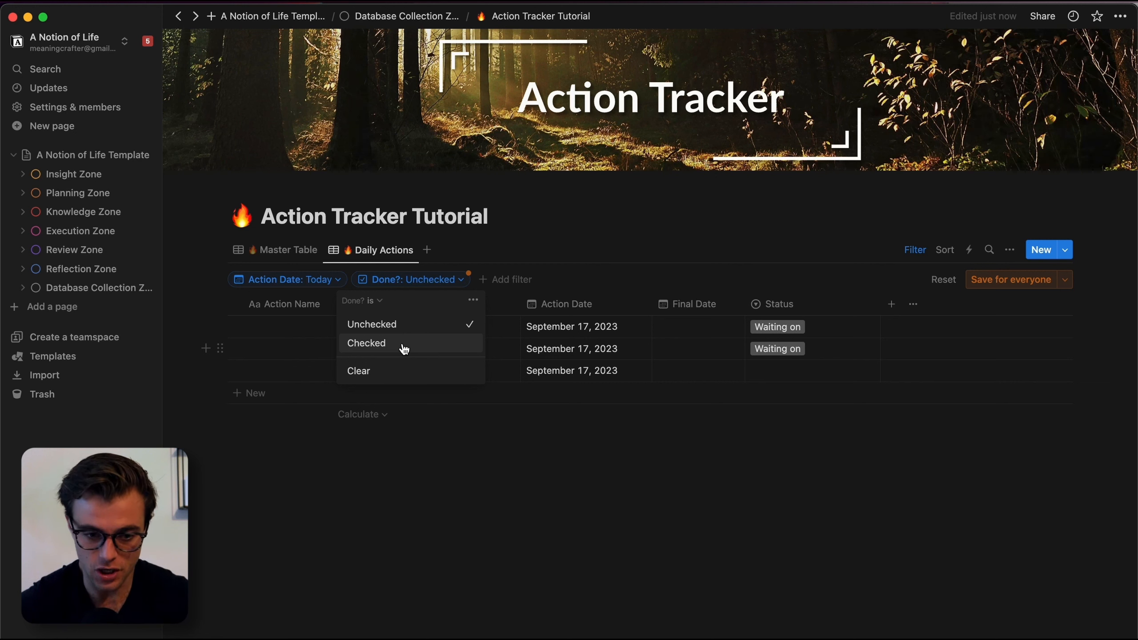
click(389, 349)
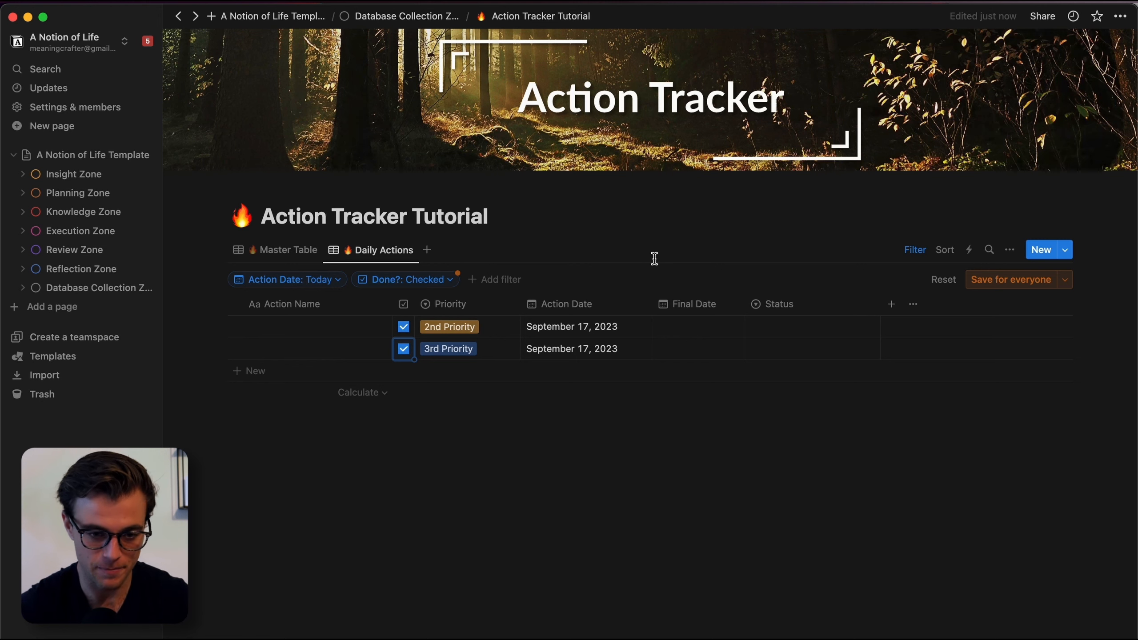
click(441, 282)
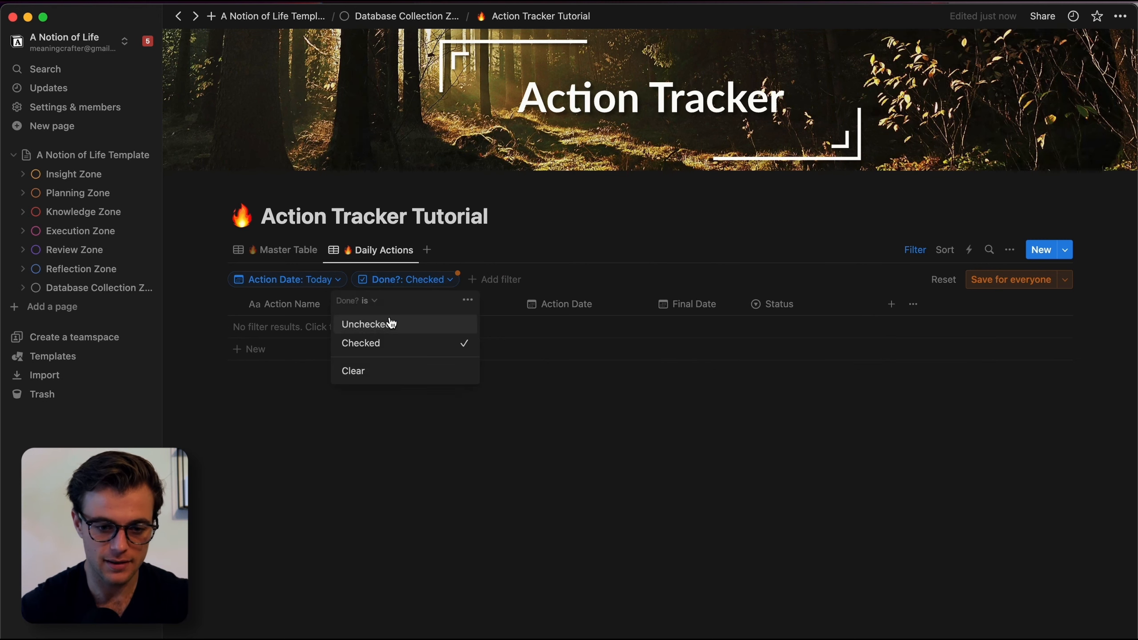
click(391, 327)
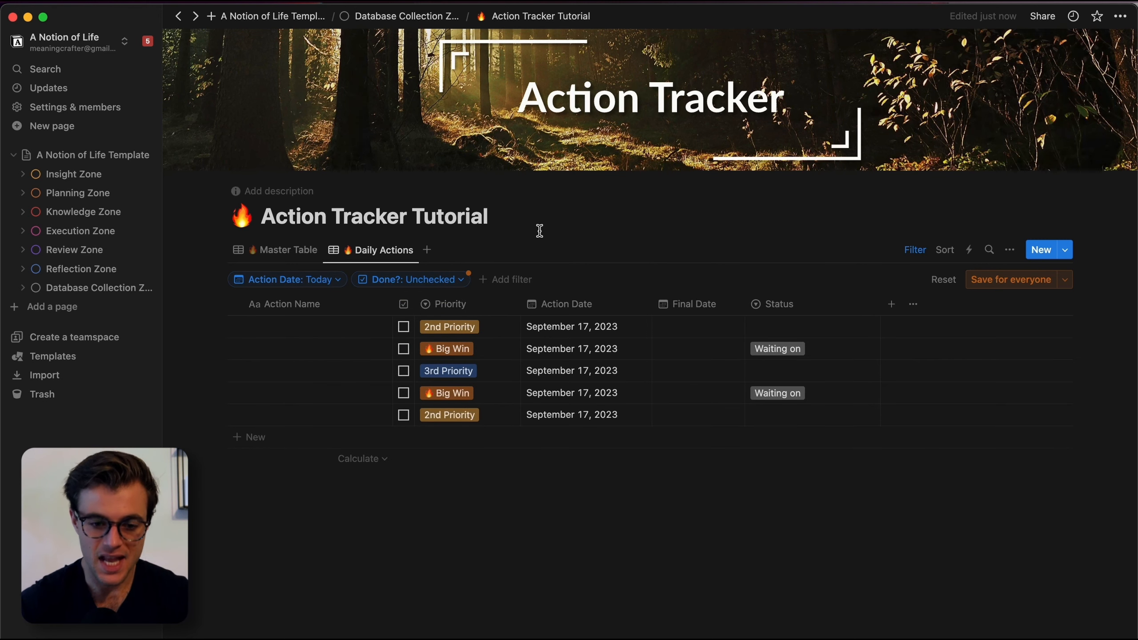
Step: Add a Status filter to the Daily Actions view and try its Someday and Waiting on options, leaving both unselected
click(510, 280)
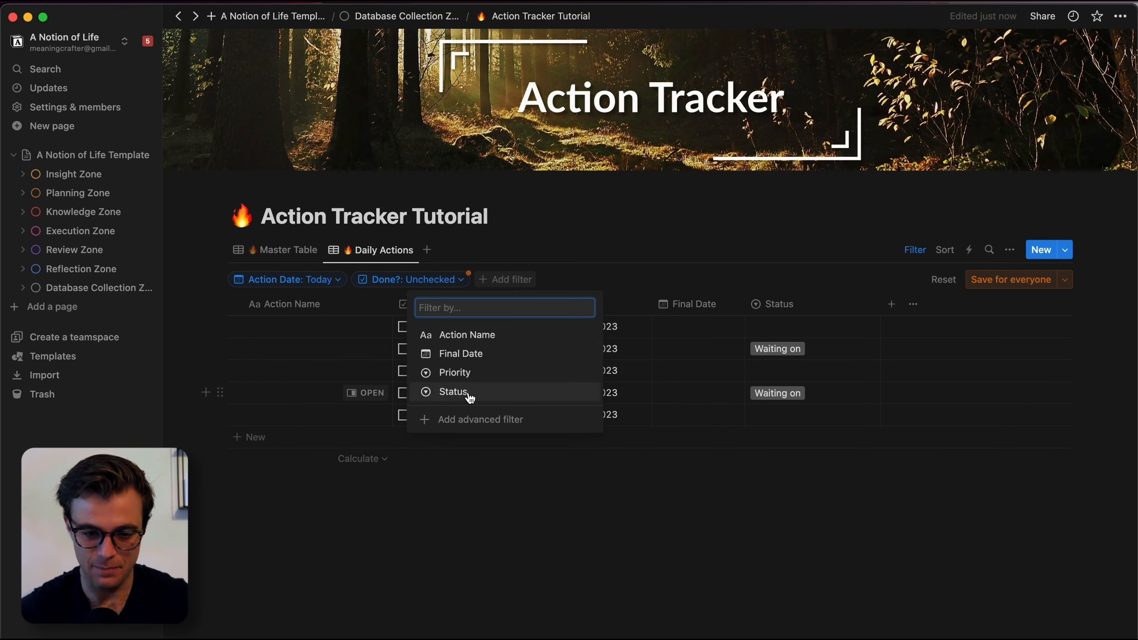
click(729, 257)
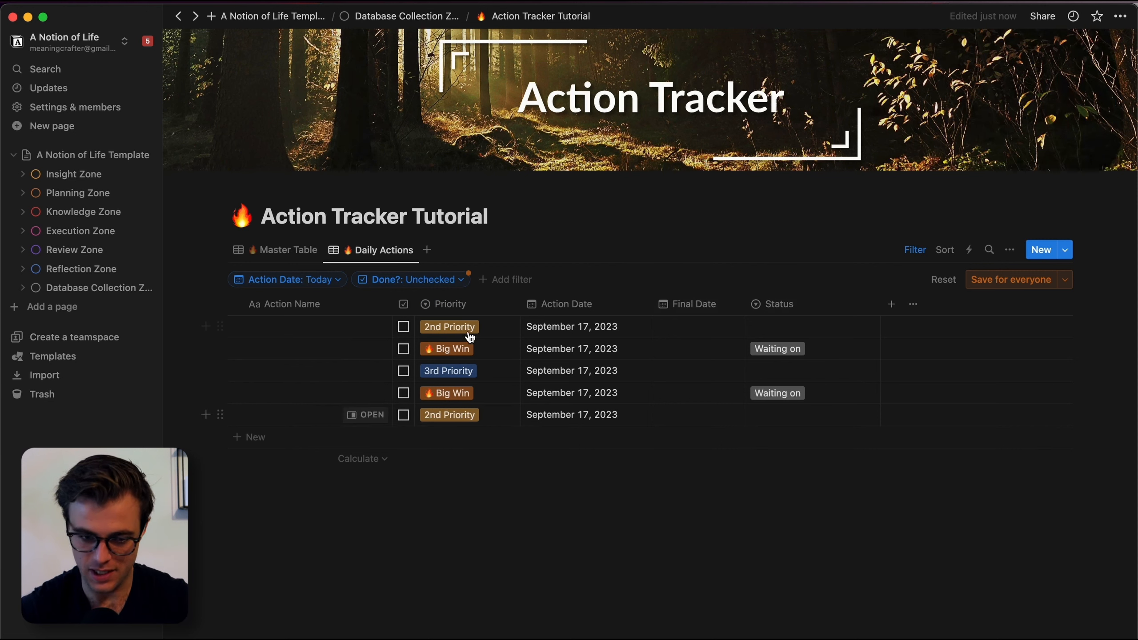
click(518, 279)
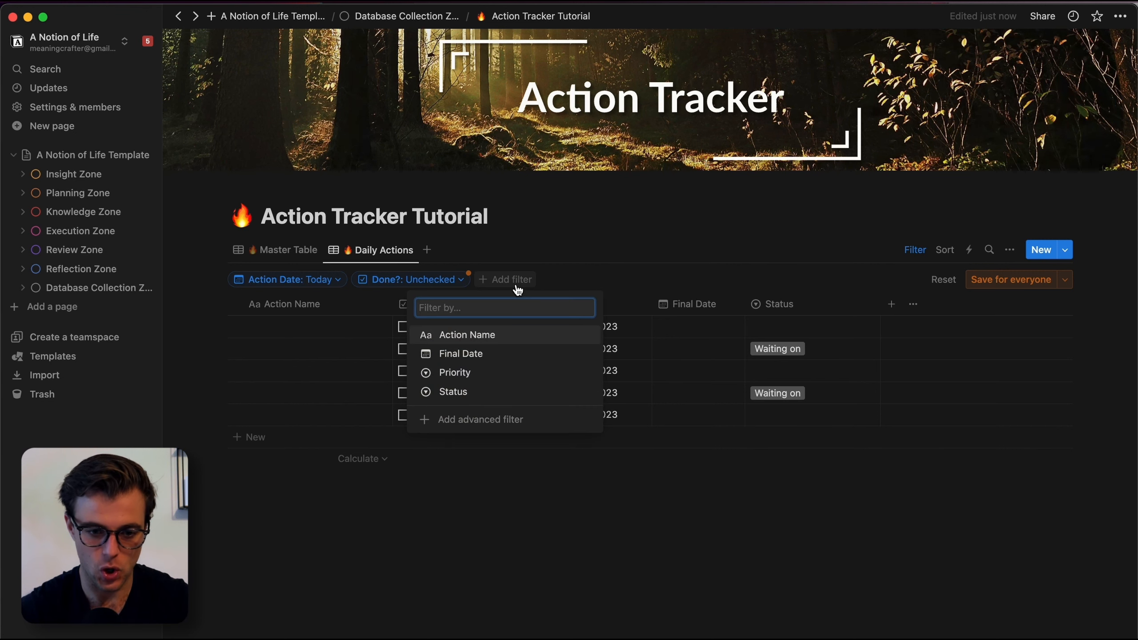
click(431, 392)
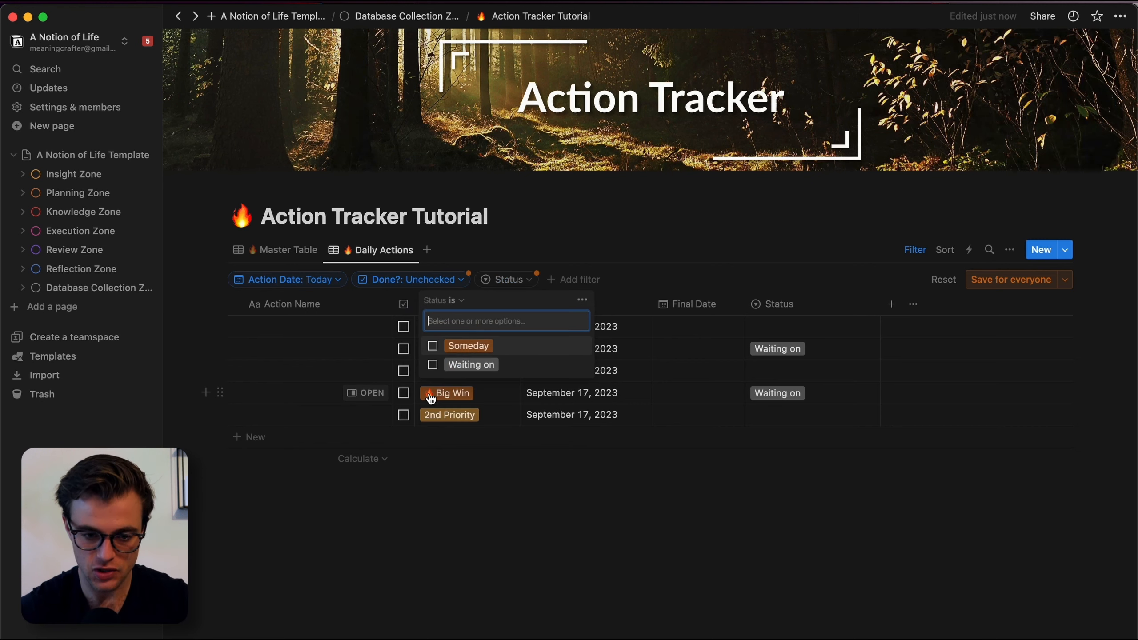
click(433, 346)
click(432, 346)
click(433, 365)
click(433, 364)
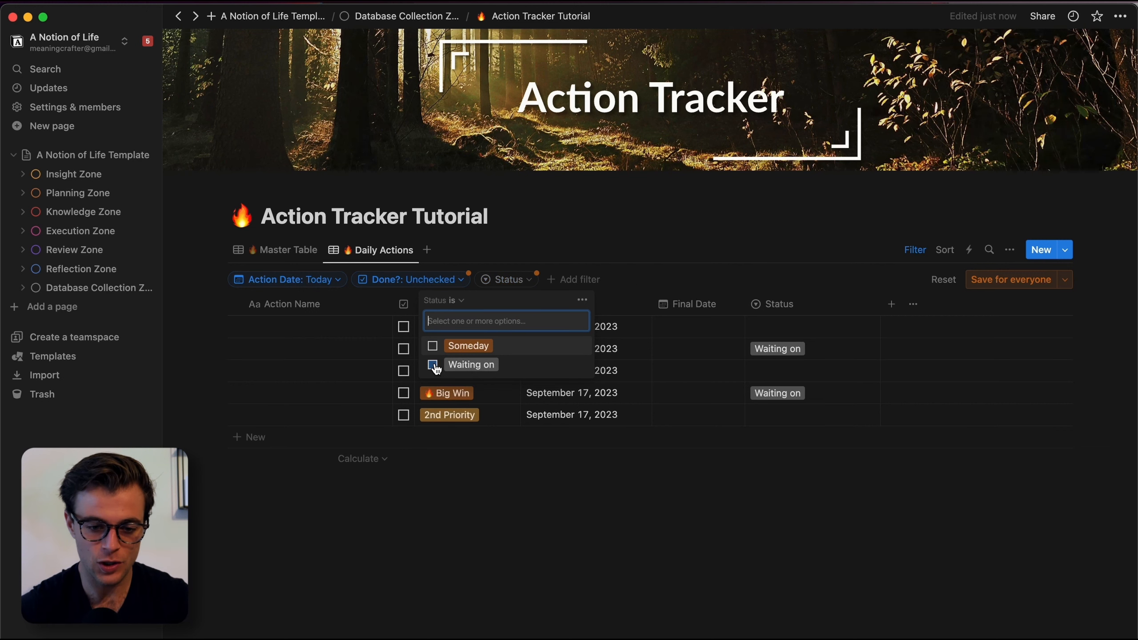
Step: Set the Status filter's condition to Is empty and save the view's filters for everyone
click(458, 302)
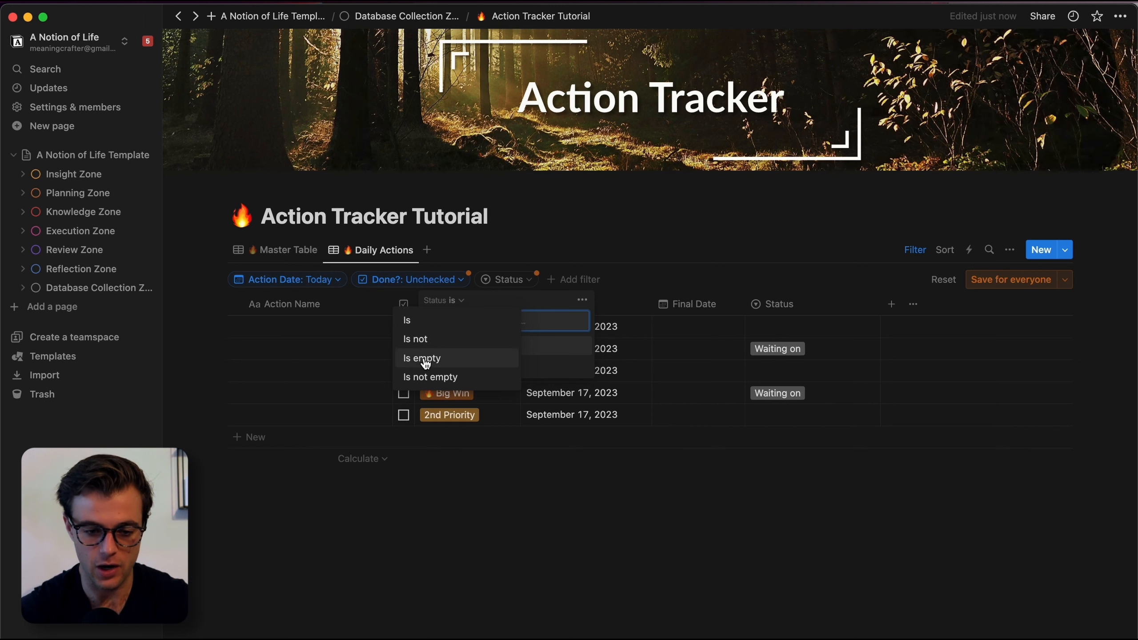
click(450, 359)
click(696, 225)
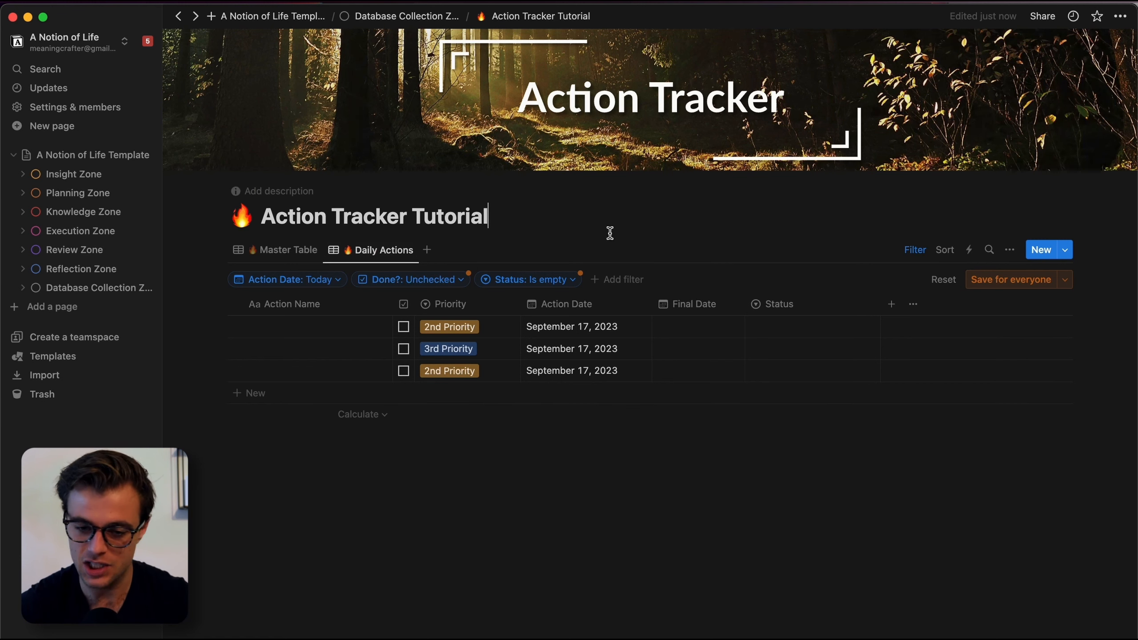
click(1018, 284)
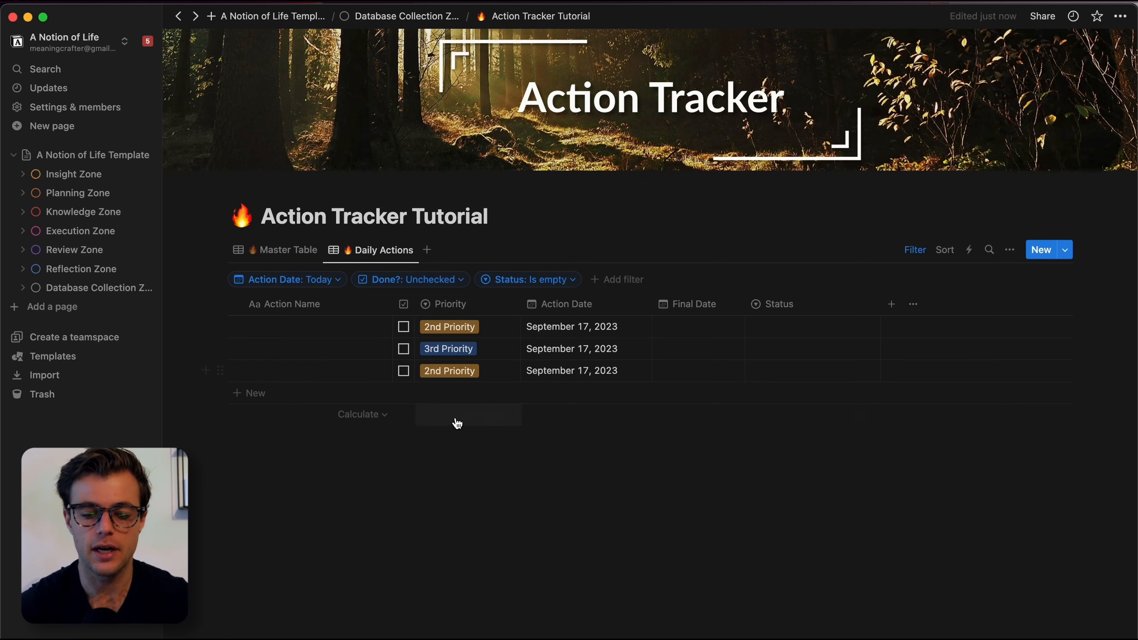
Step: Try Messages as the third action's Priority in the Daily Actions view and set it to Big Win
click(451, 372)
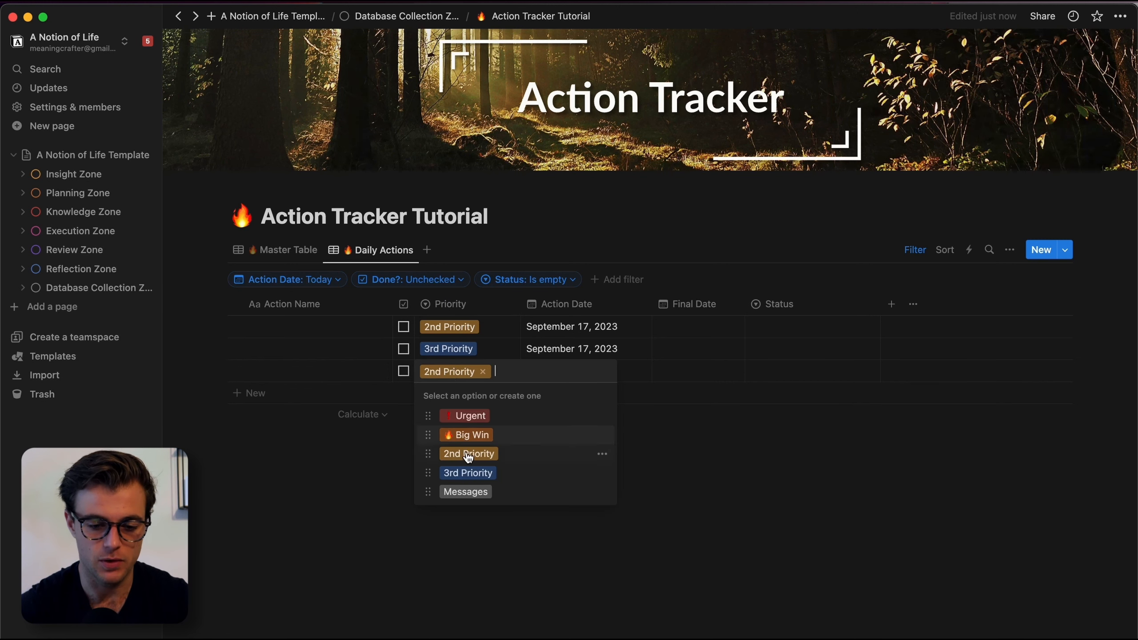
click(468, 492)
click(444, 371)
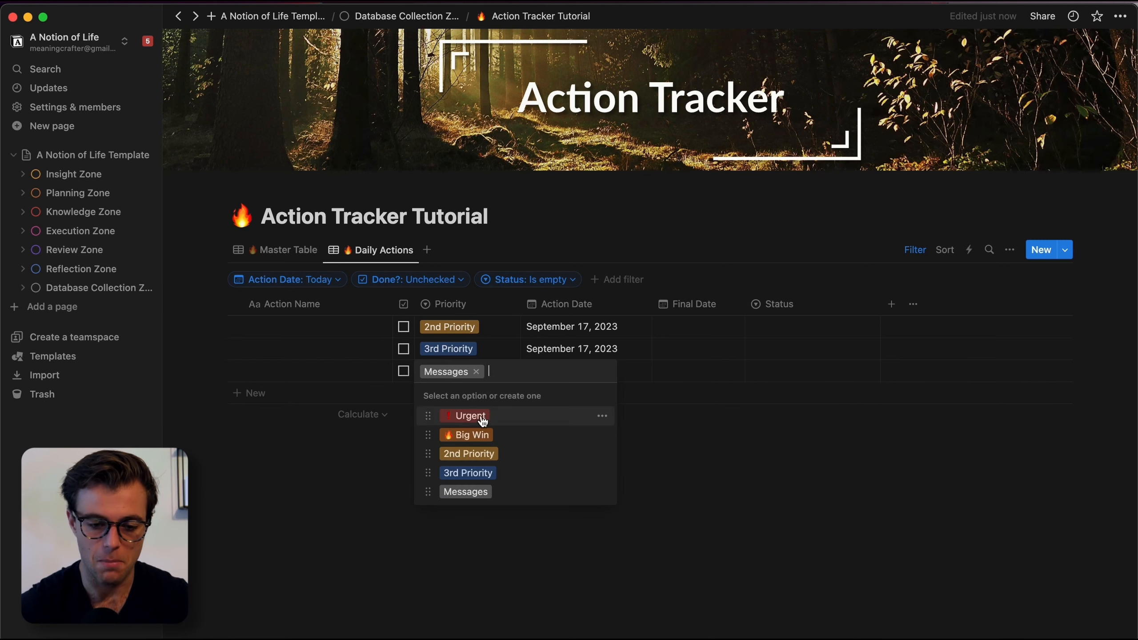
click(468, 435)
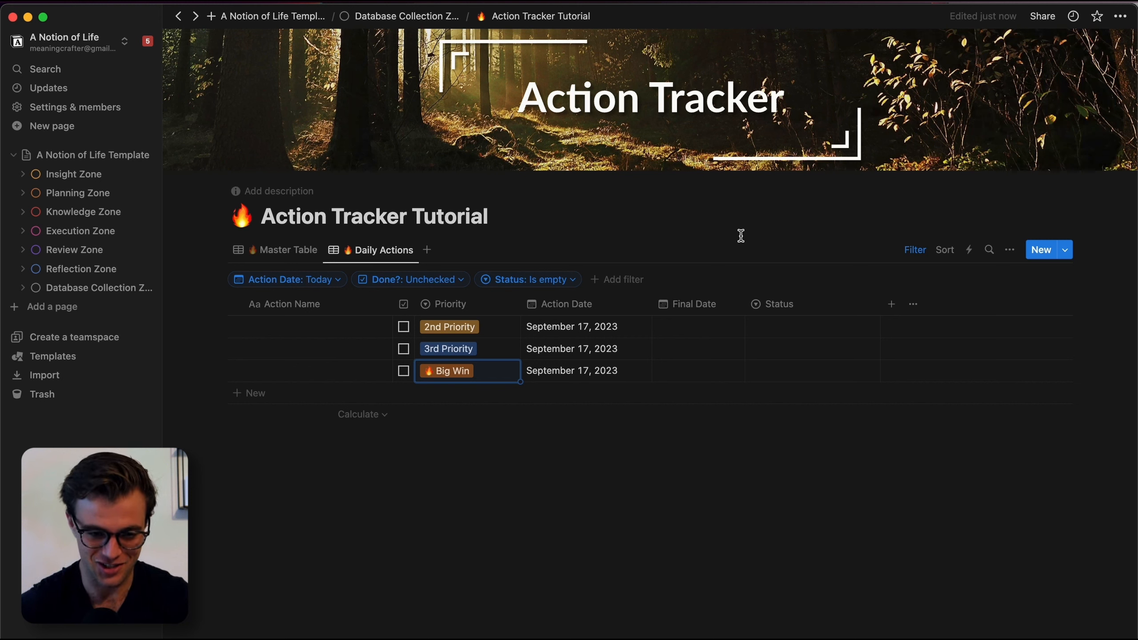
Step: Sort the Daily Actions view by Priority in ascending order and save the sort for everyone
click(954, 253)
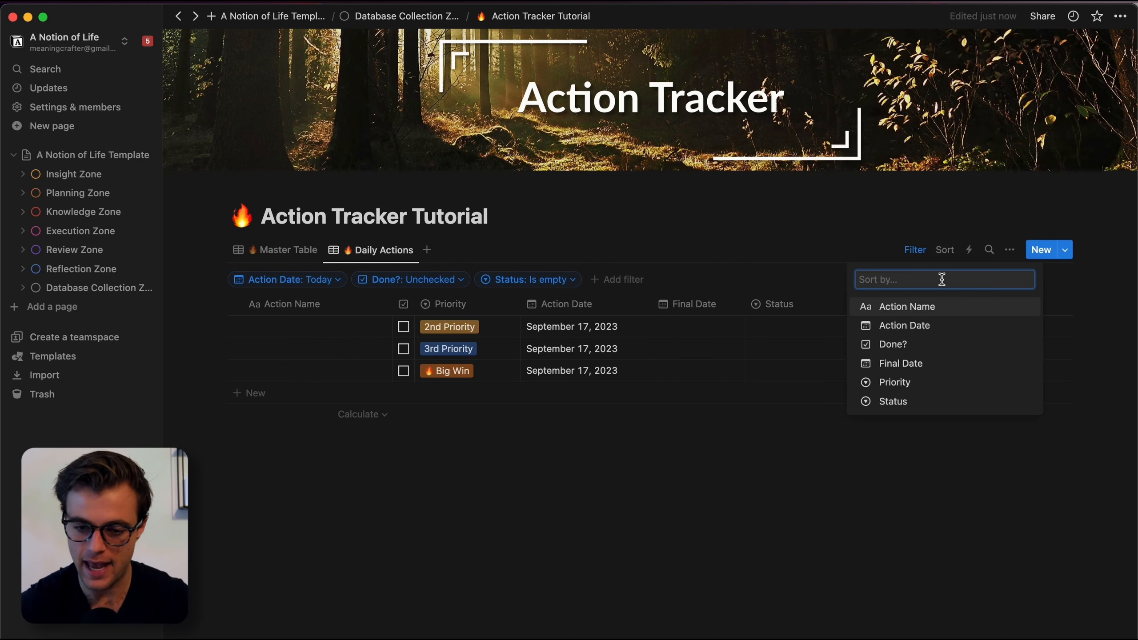
click(894, 383)
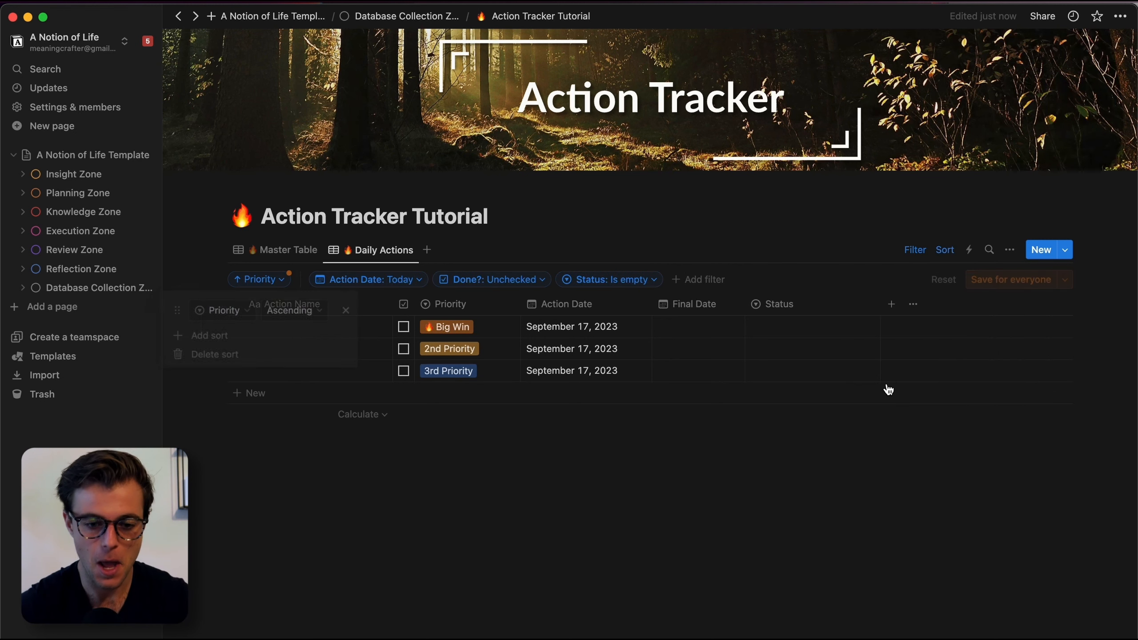
click(1010, 280)
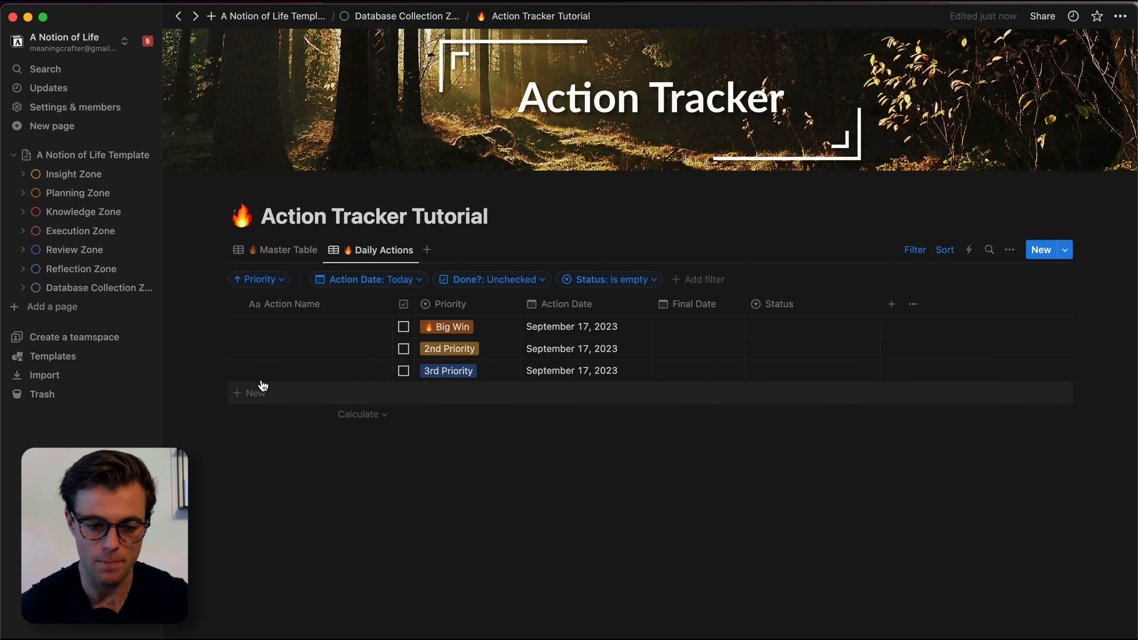
click(269, 279)
click(272, 279)
click(271, 279)
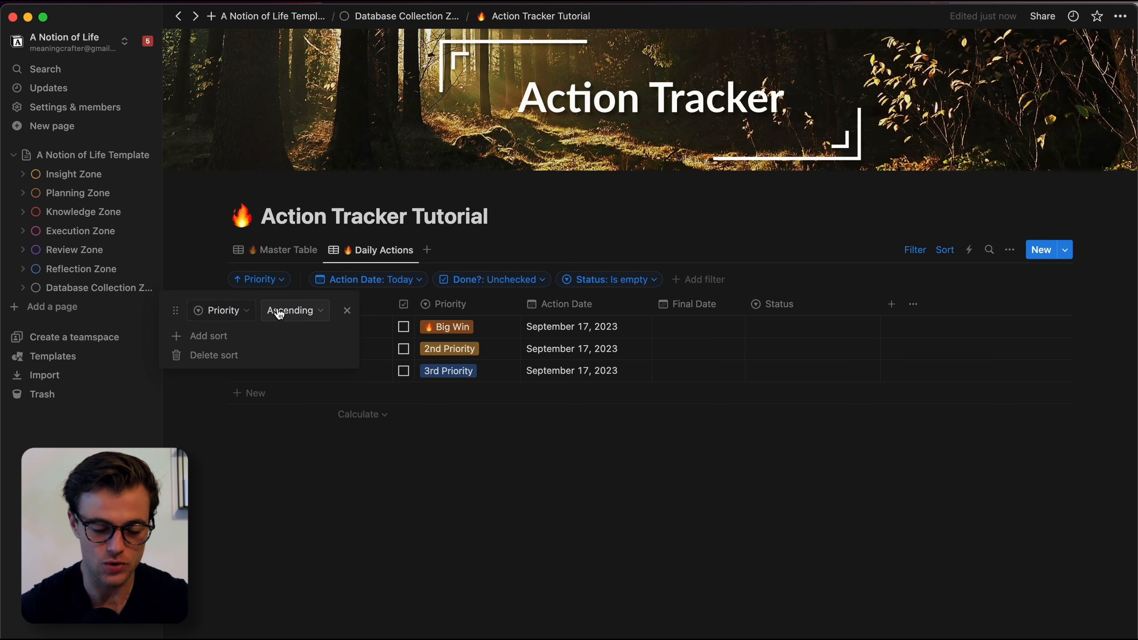
click(533, 488)
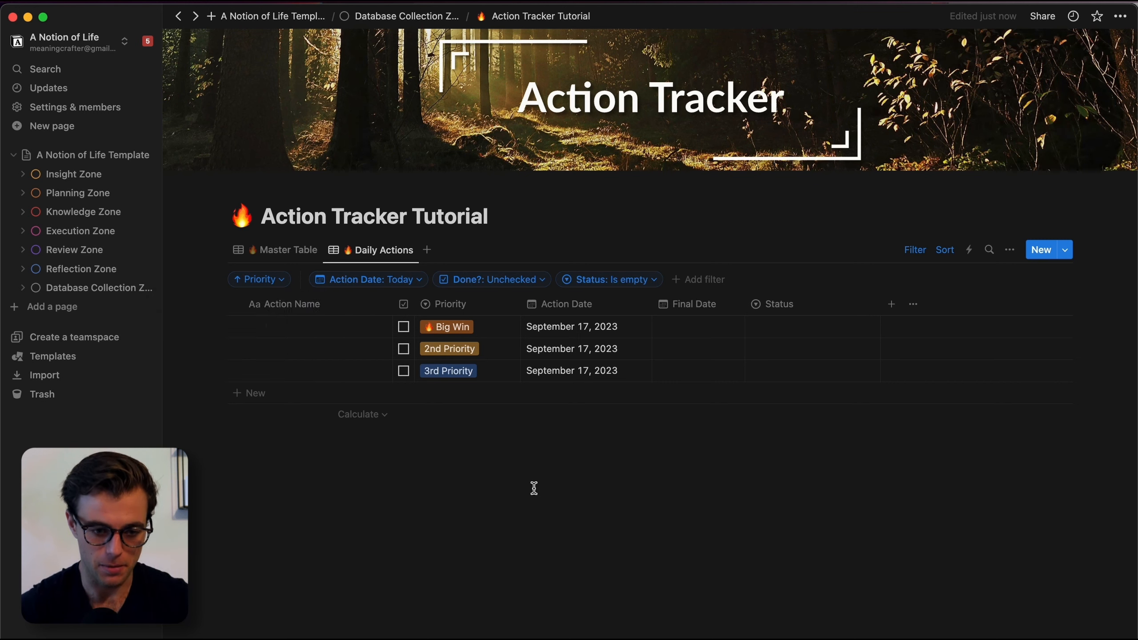
Step: In the Master Table, fill the Action Date September 17, 2023 from the fifth action down to the three actions below it
click(291, 251)
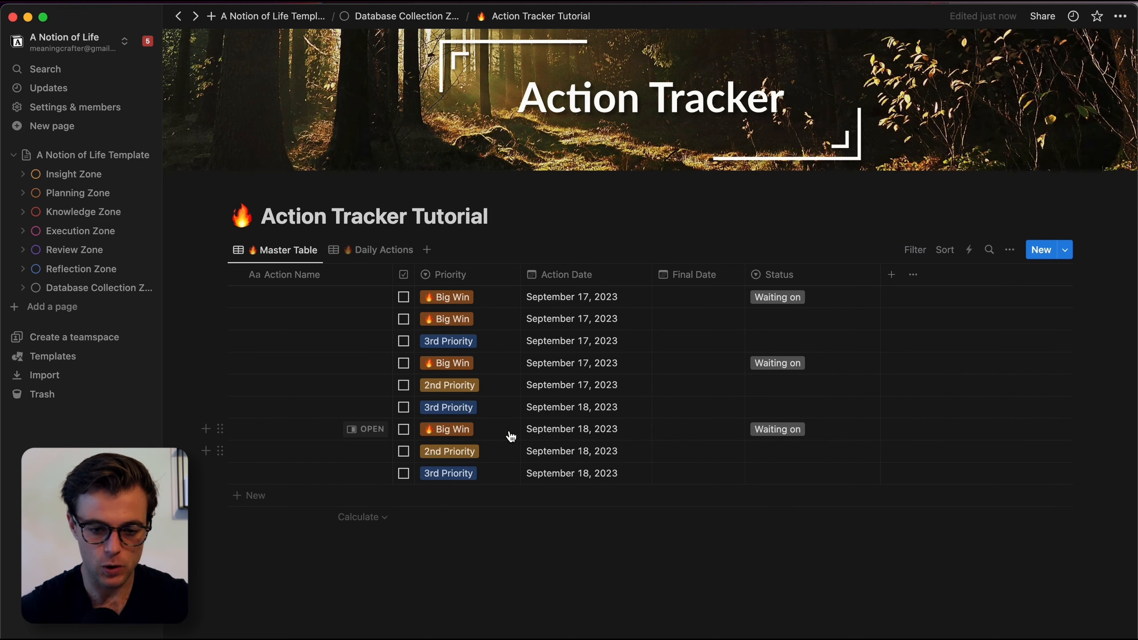
click(565, 400)
click(747, 385)
click(600, 389)
key(Escape)
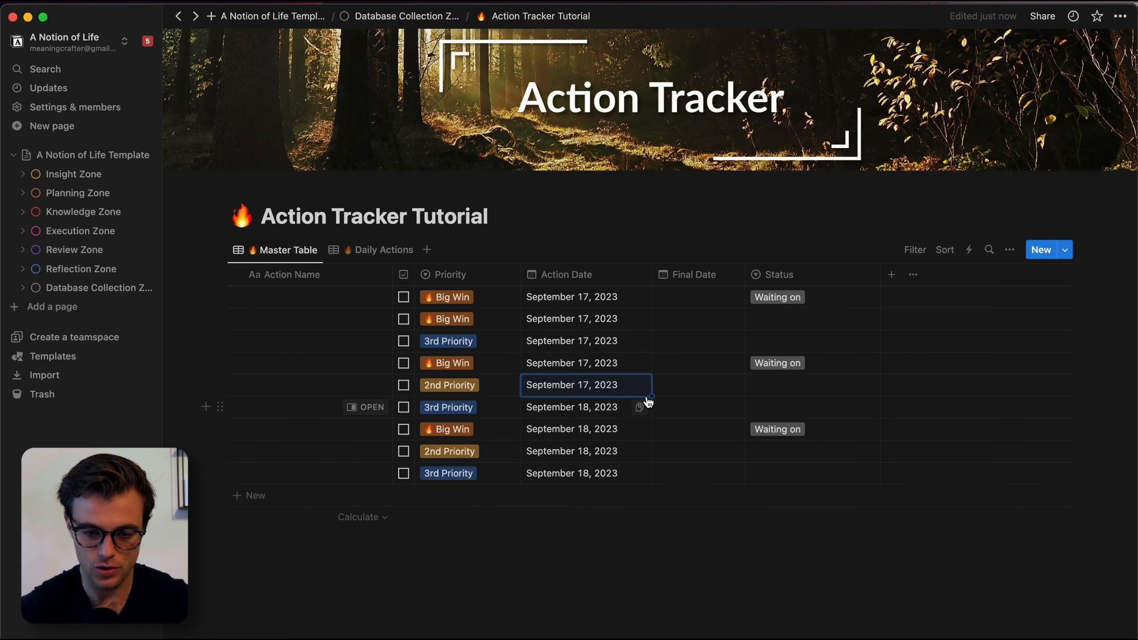
drag(651, 396, 650, 464)
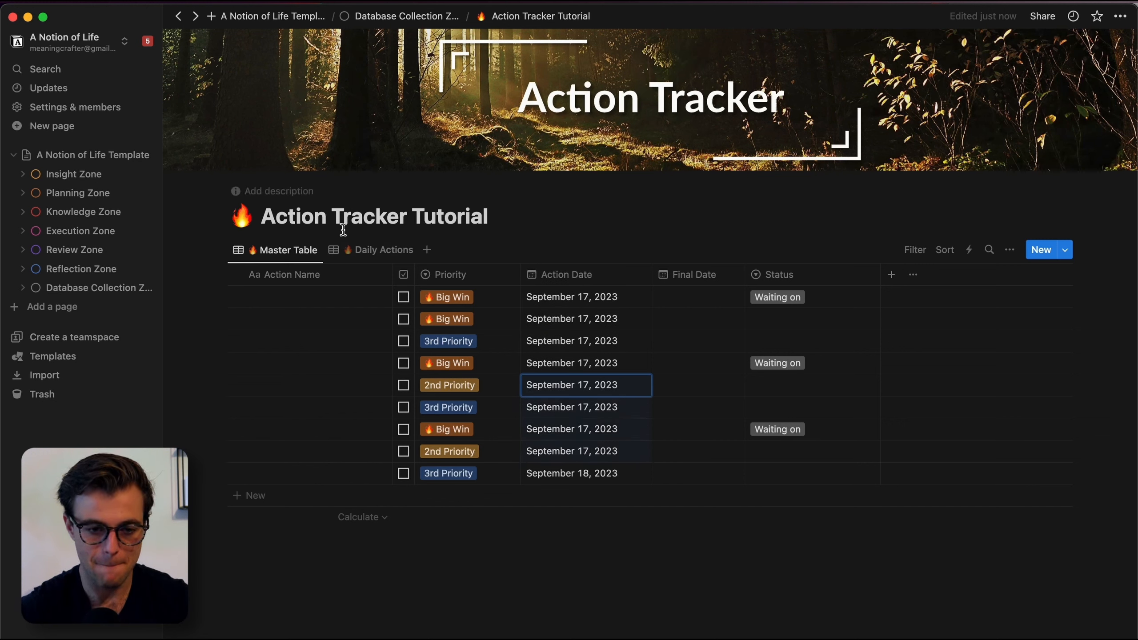
Step: Change priorities in the Daily Actions view so its five actions are Urgent, Big Win, 2nd Priority, 3rd Priority and Messages
click(381, 250)
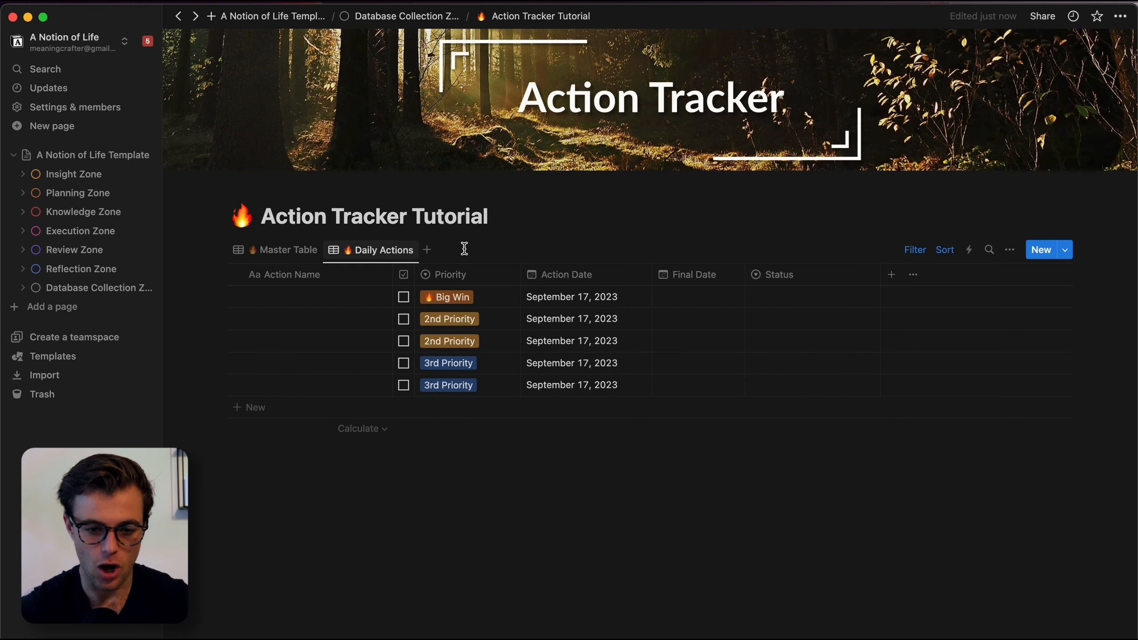
click(472, 340)
click(474, 442)
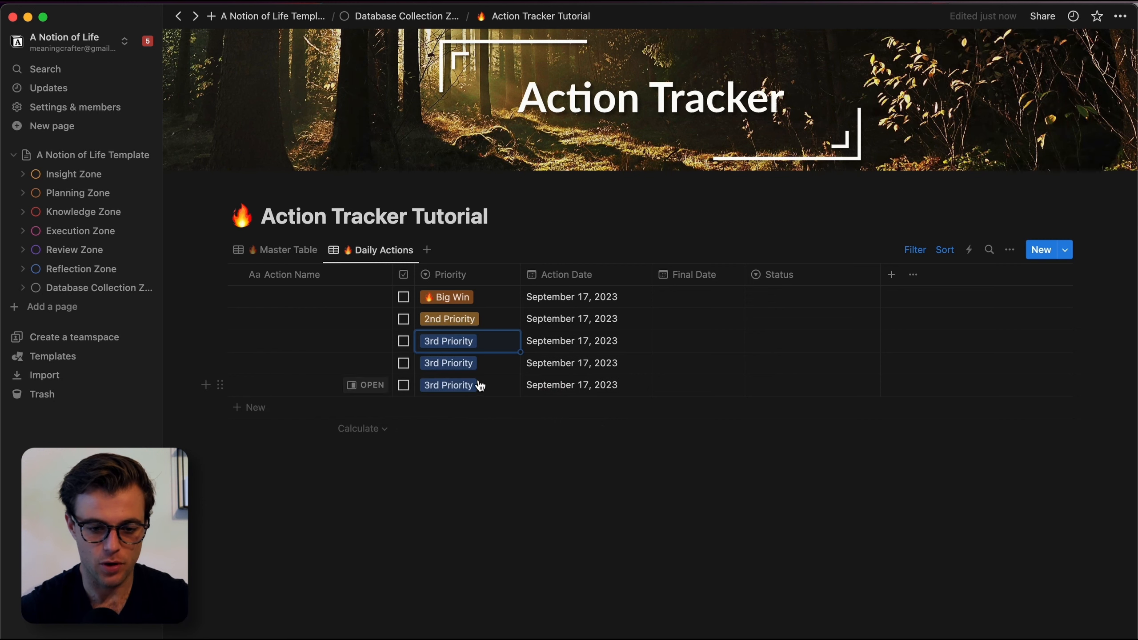
click(470, 364)
click(478, 477)
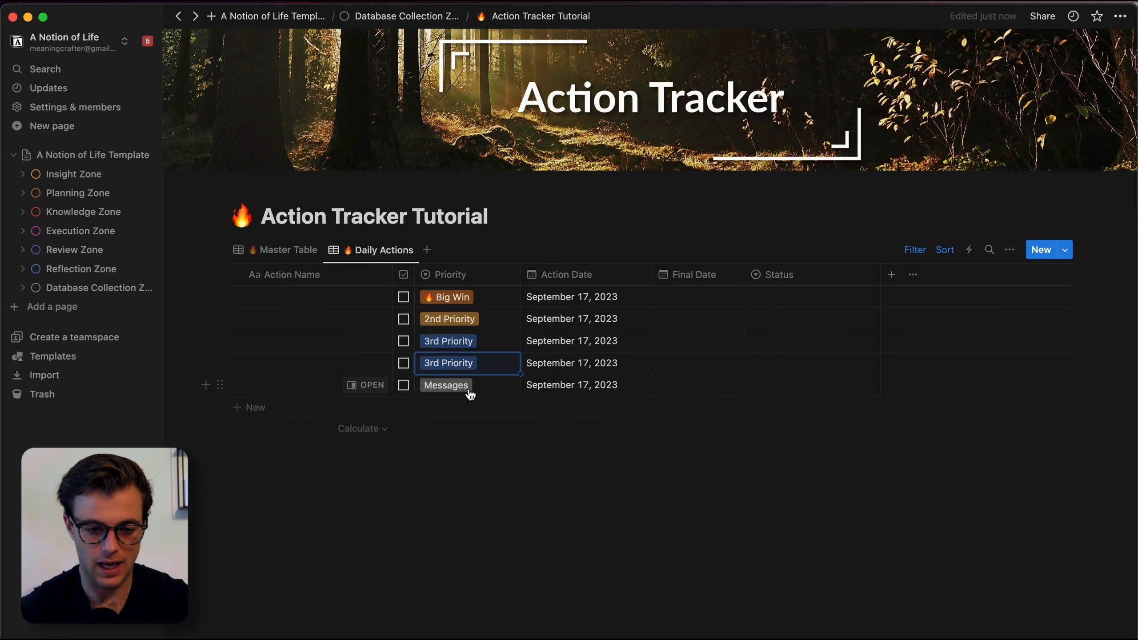
click(470, 386)
click(478, 507)
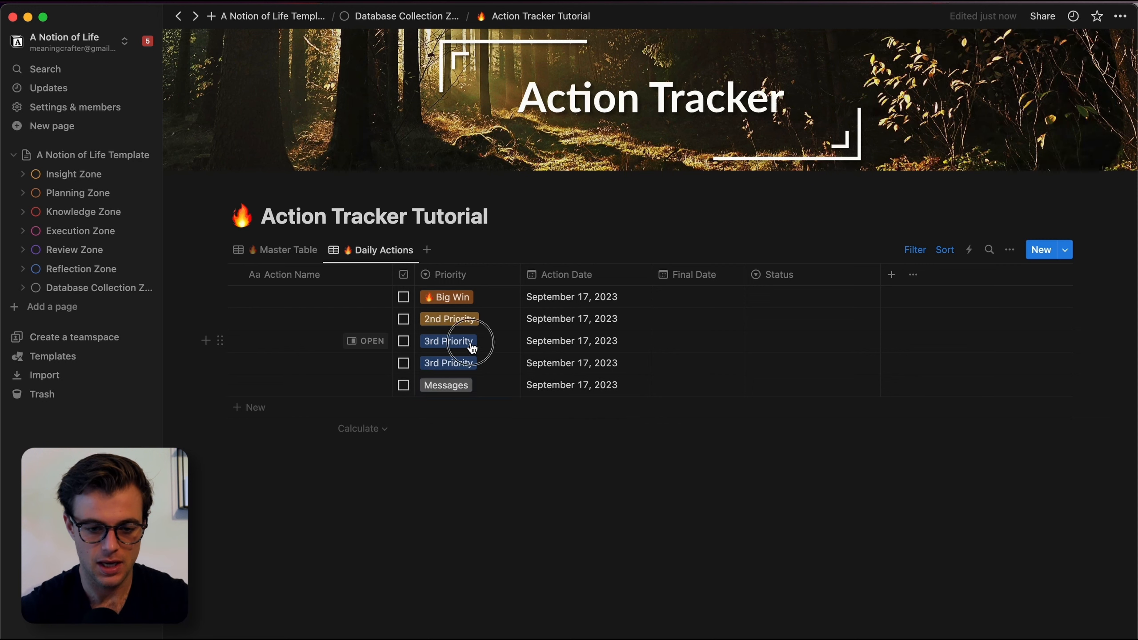
click(470, 341)
click(479, 386)
click(594, 457)
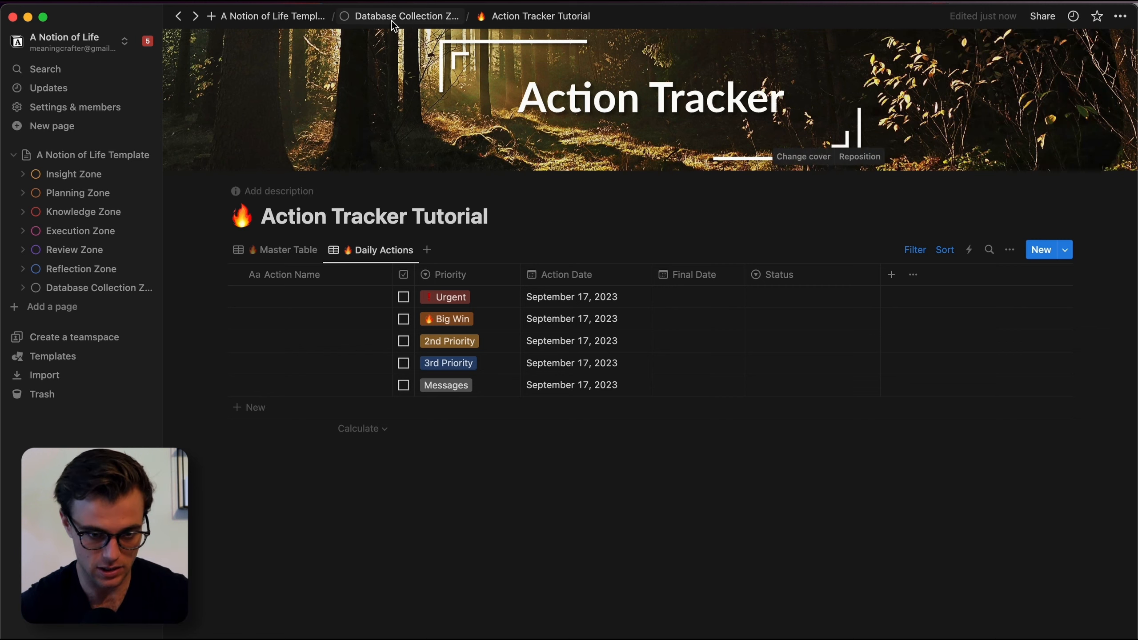
Step: Open the existing Action Tracker database from the Execution & Planning Databases list of the Database Collection Zone
click(406, 16)
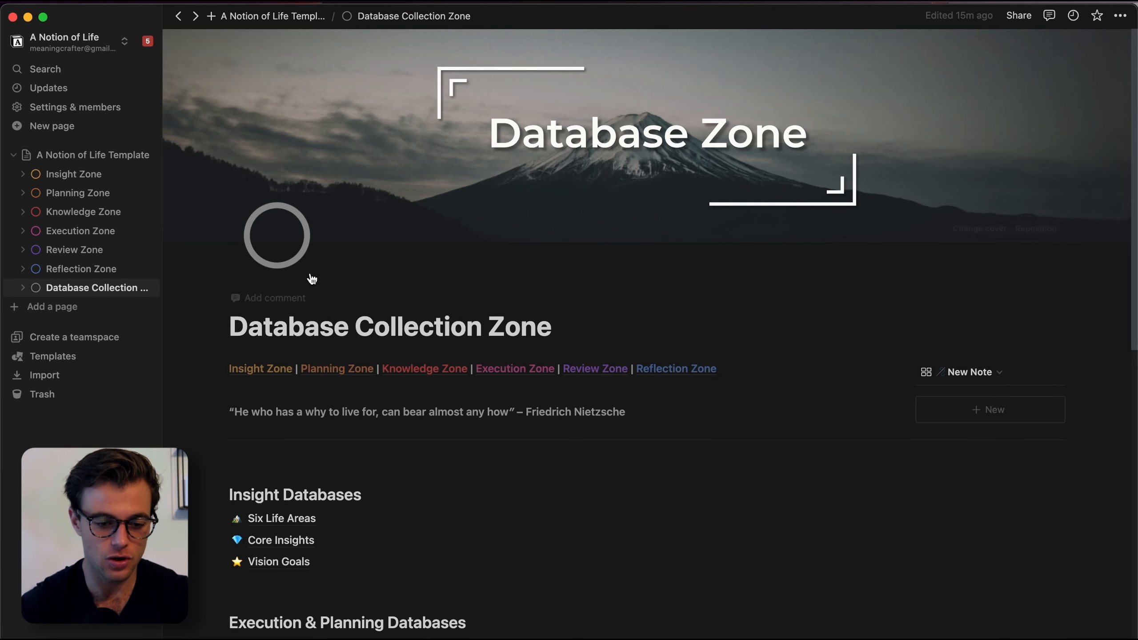
scroll(312, 452, down, 10)
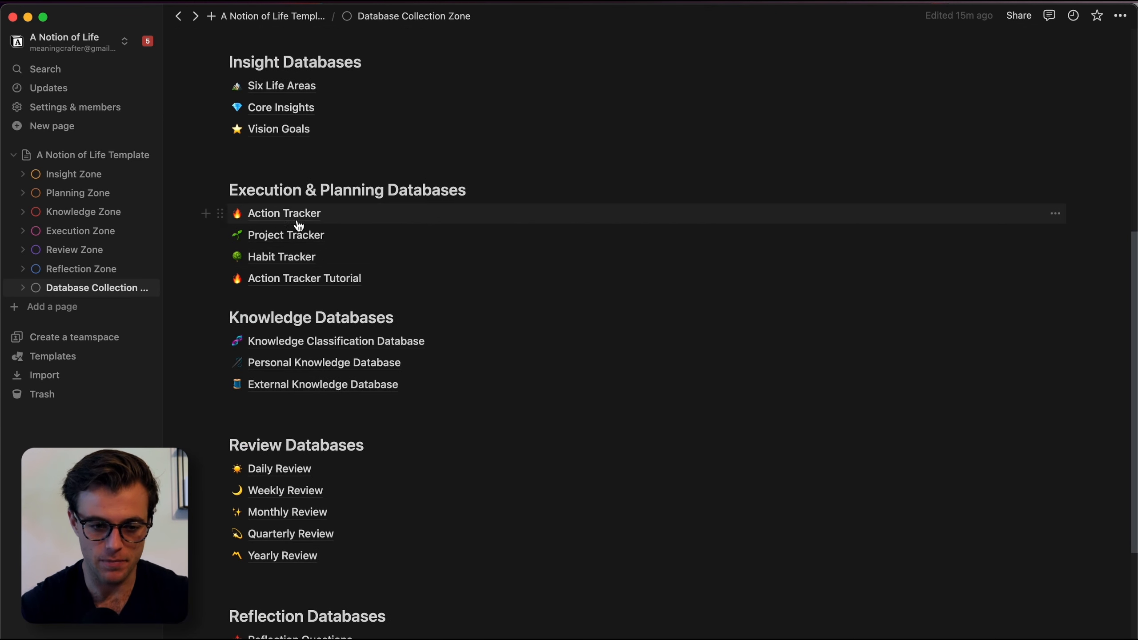
click(303, 214)
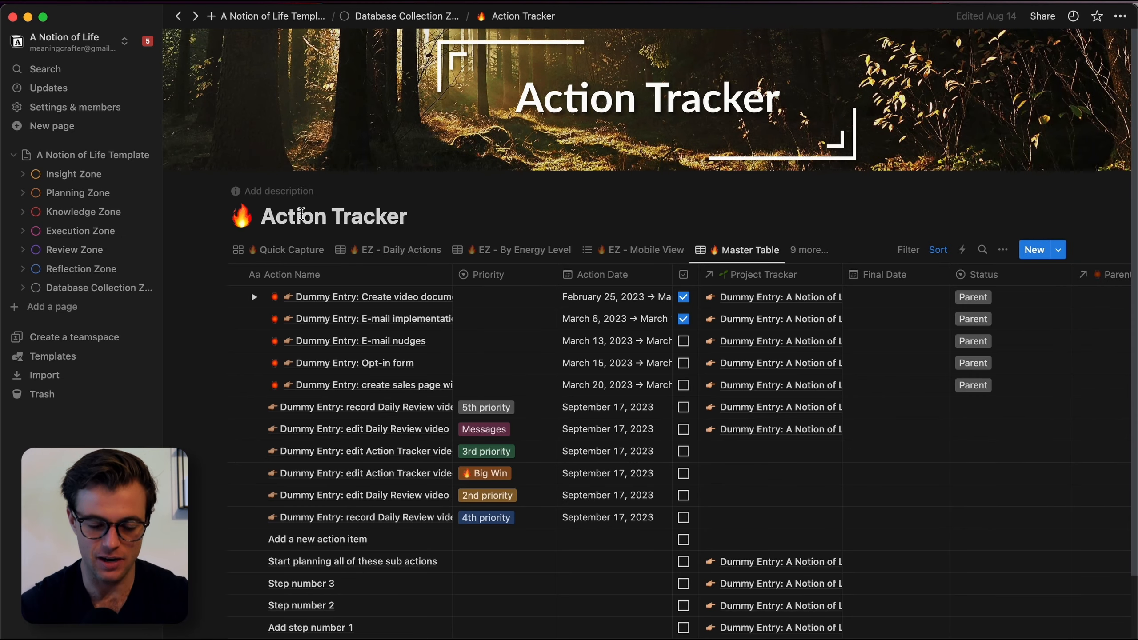
Step: Look through the list of Action Tracker views and show the EZ - Daily Actions view
click(808, 250)
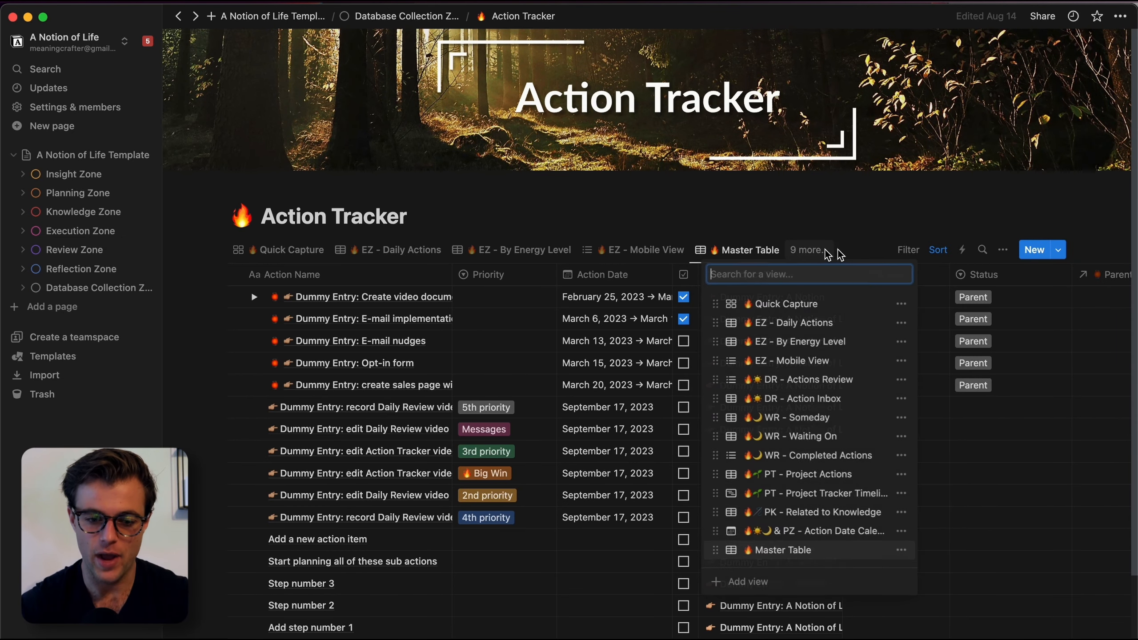
click(406, 250)
click(384, 252)
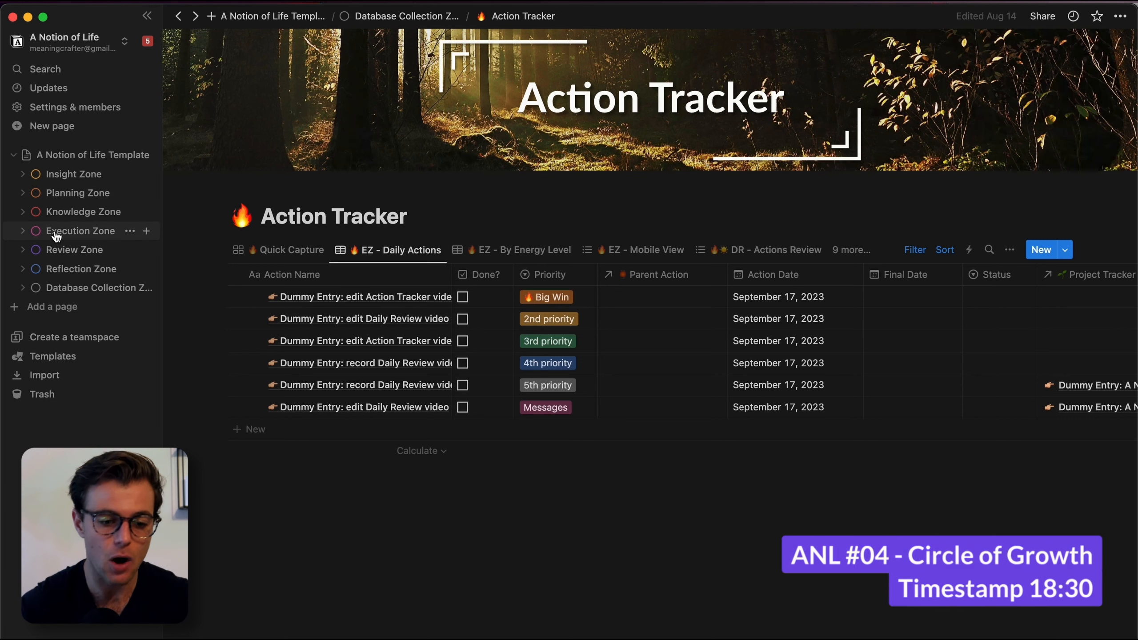
Step: Open the Execution Zone page and review its Actions table
click(82, 236)
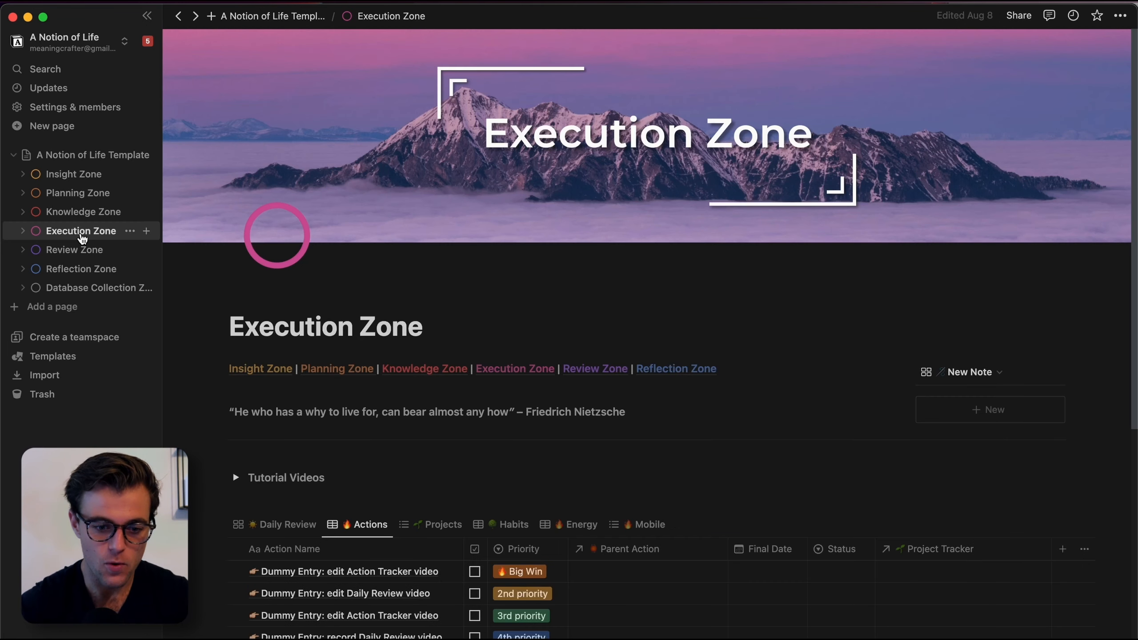
scroll(453, 437, down, 2)
scroll(453, 438, down, 4)
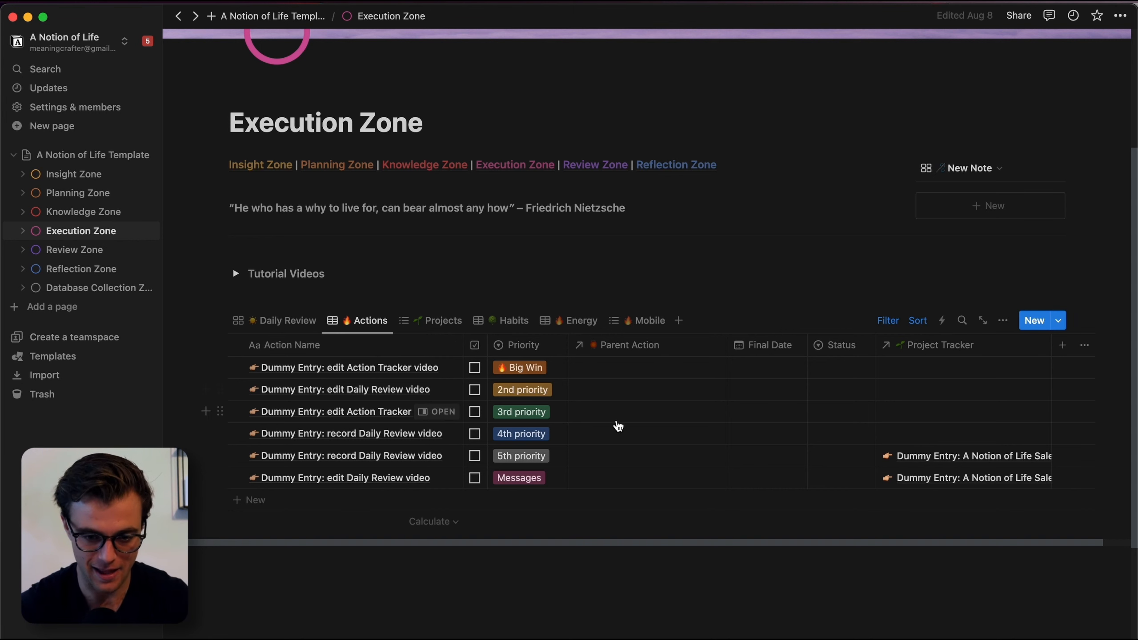
scroll(618, 426, up, 2)
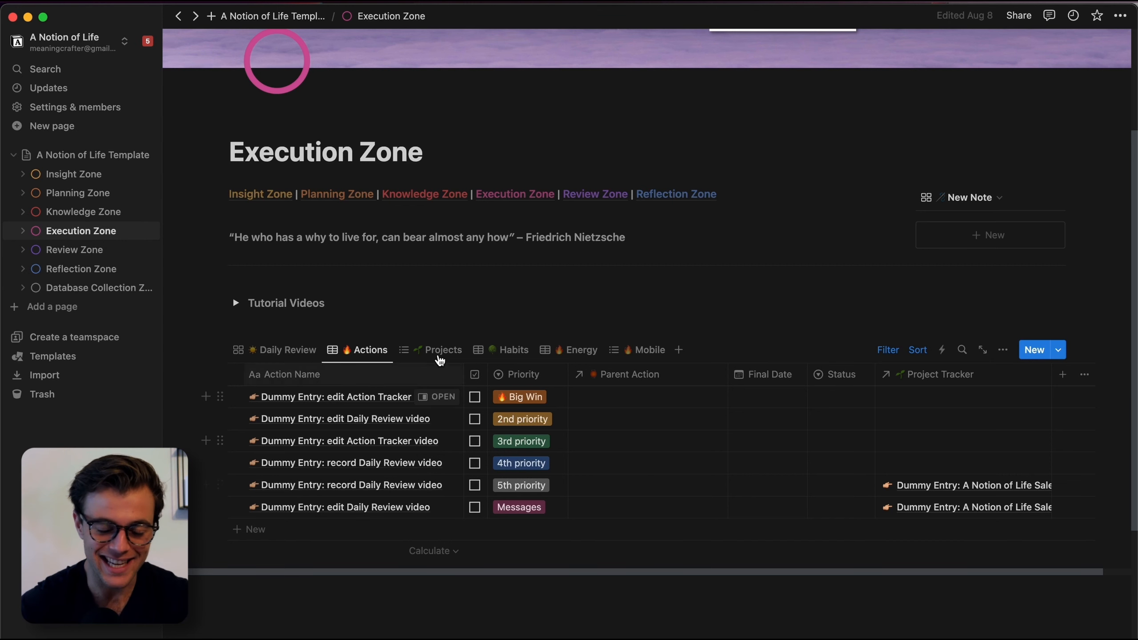
scroll(655, 496, up, 5)
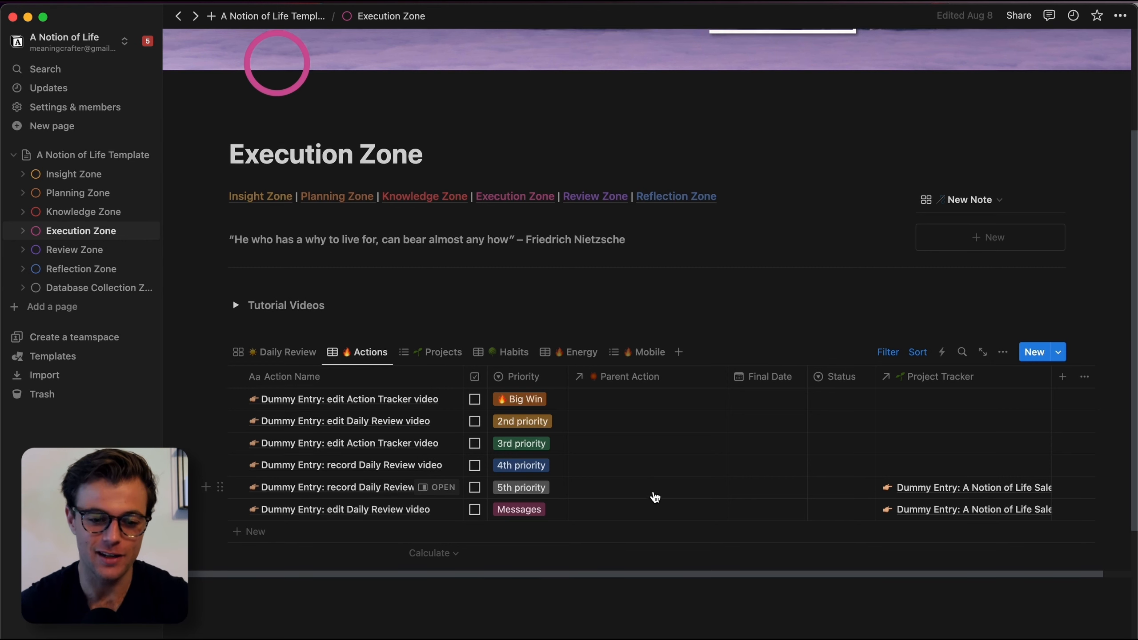
Step: Insert a linked view of the Action Tracker Tutorial database at the end of the page, copying its Daily Actions view
scroll(655, 496, down, 18)
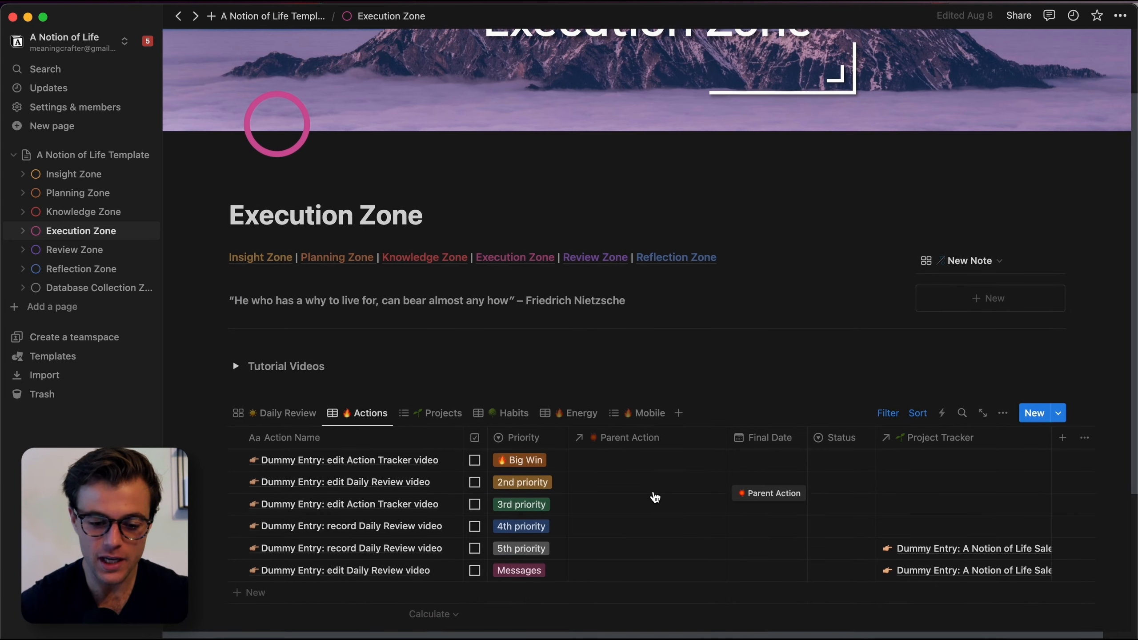
click(282, 357)
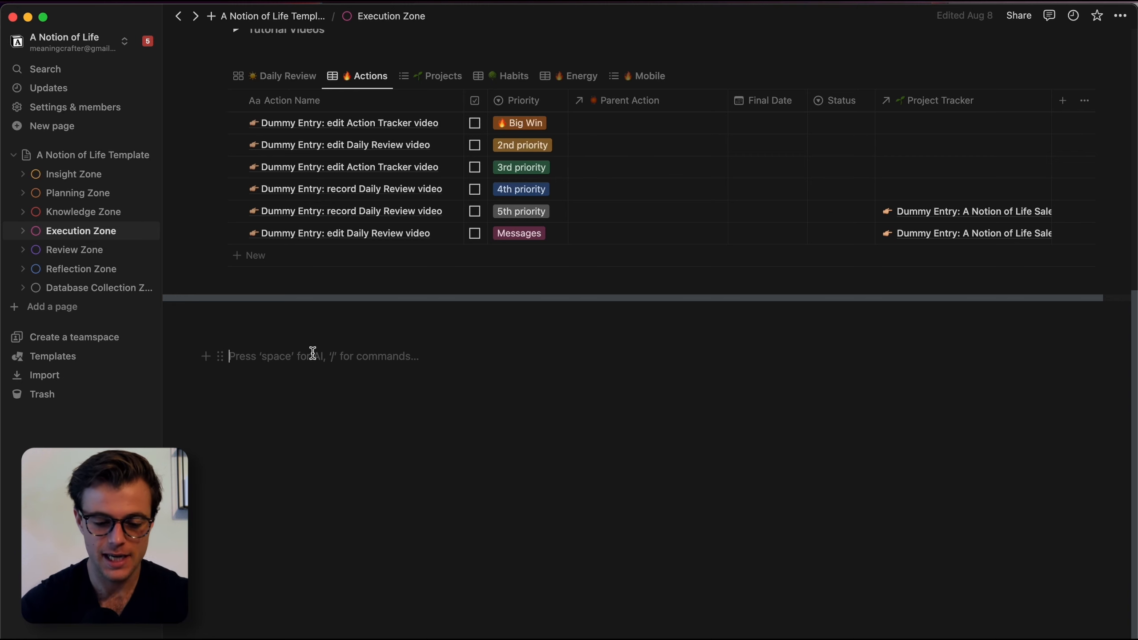
text(/linked)
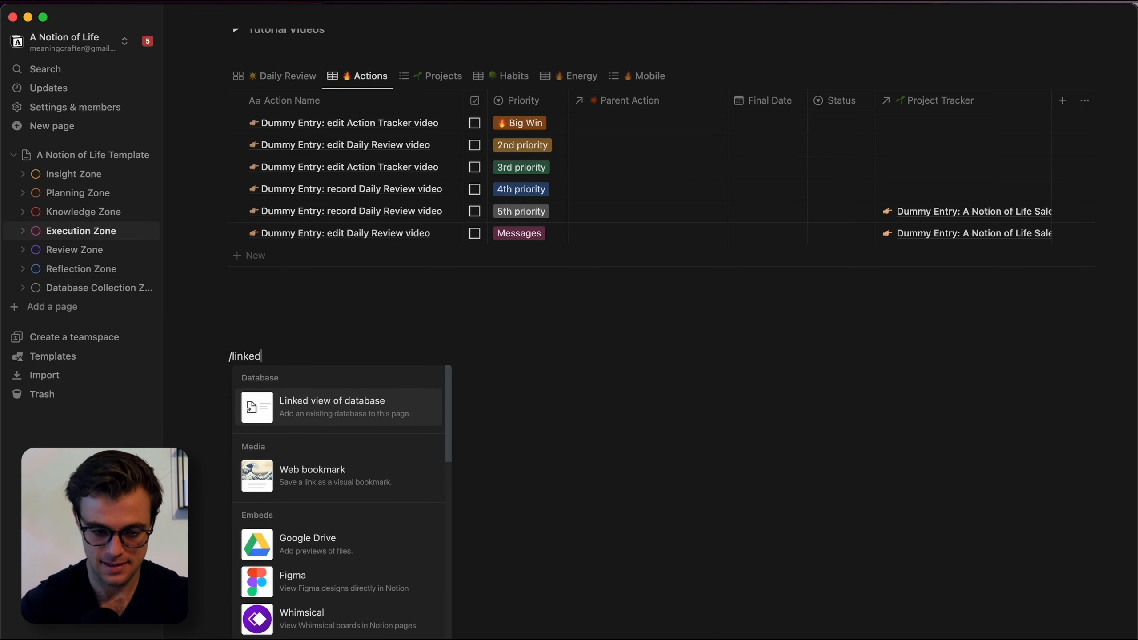
mouse_move(390, 417)
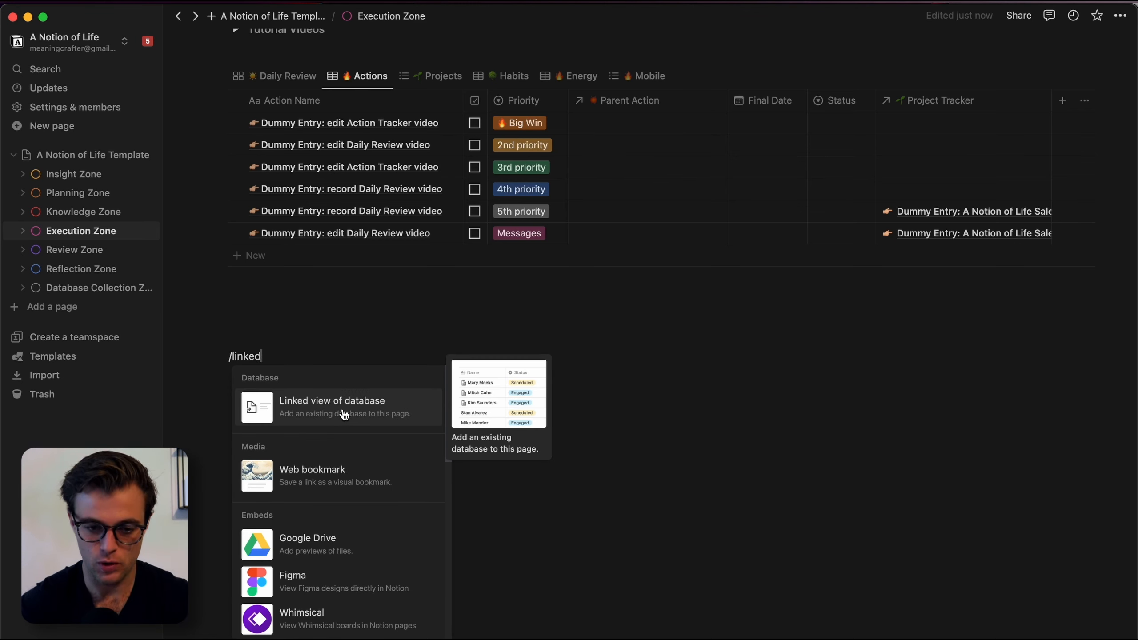
click(344, 414)
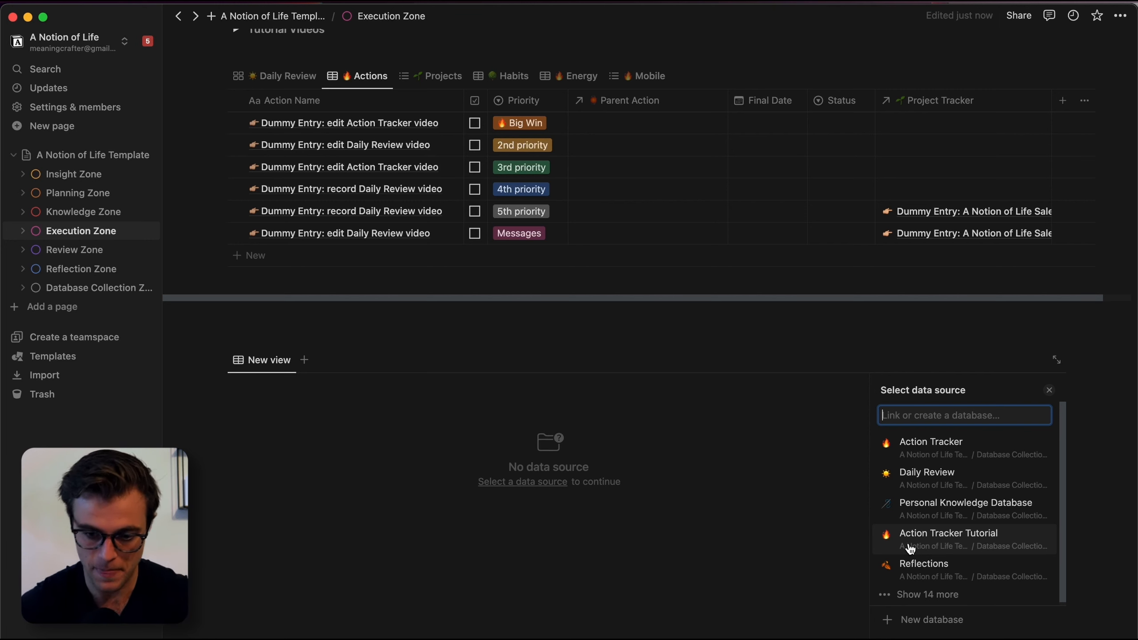
click(961, 545)
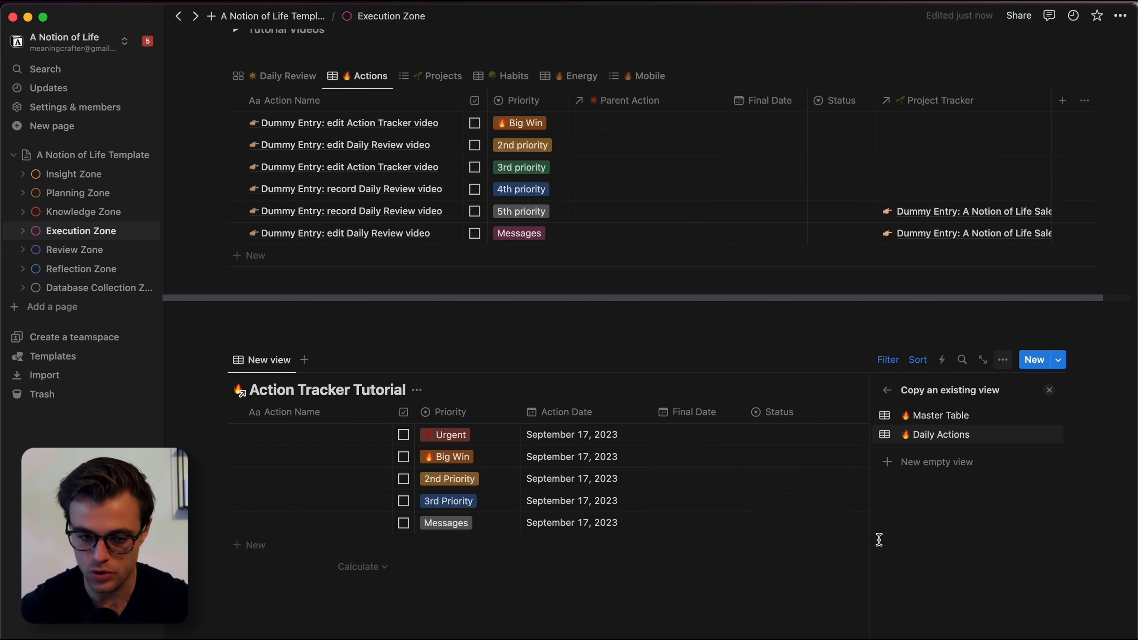
click(952, 438)
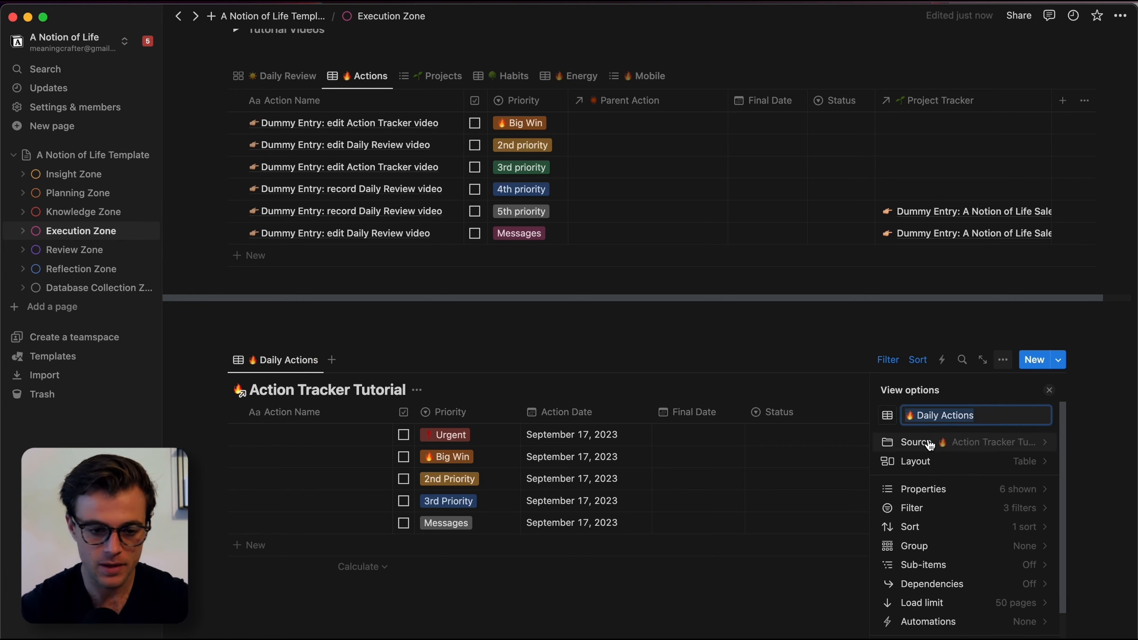
click(448, 352)
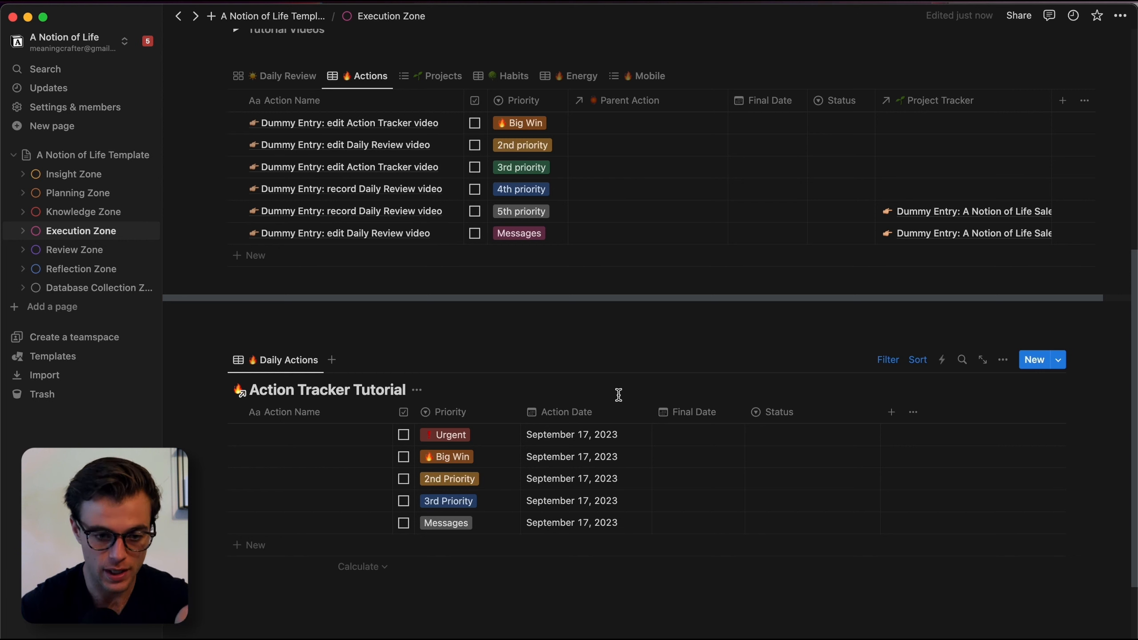
Step: Add a second view to the linked database with Action Tracker as source, and browse the existing views available to copy
click(332, 361)
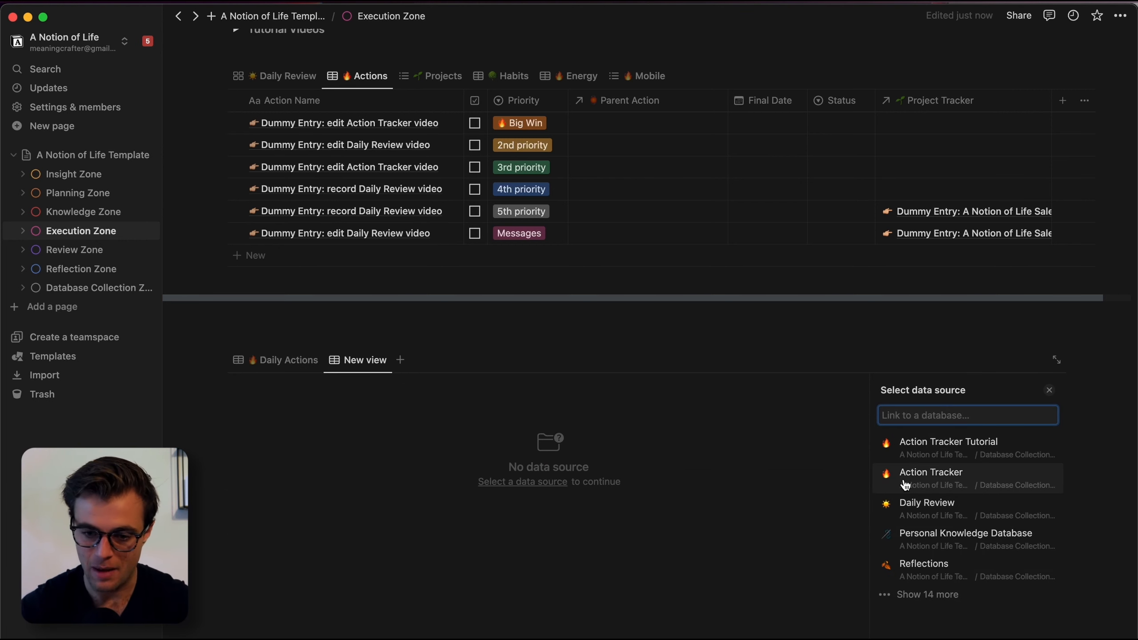
click(951, 479)
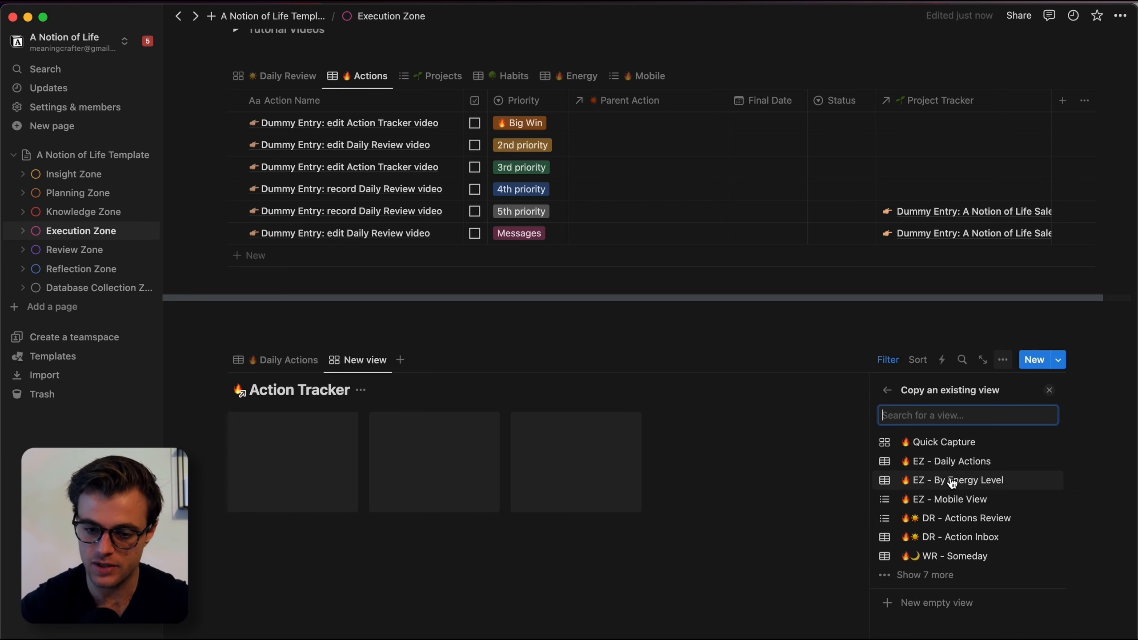
click(933, 578)
scroll(934, 575, down, 3)
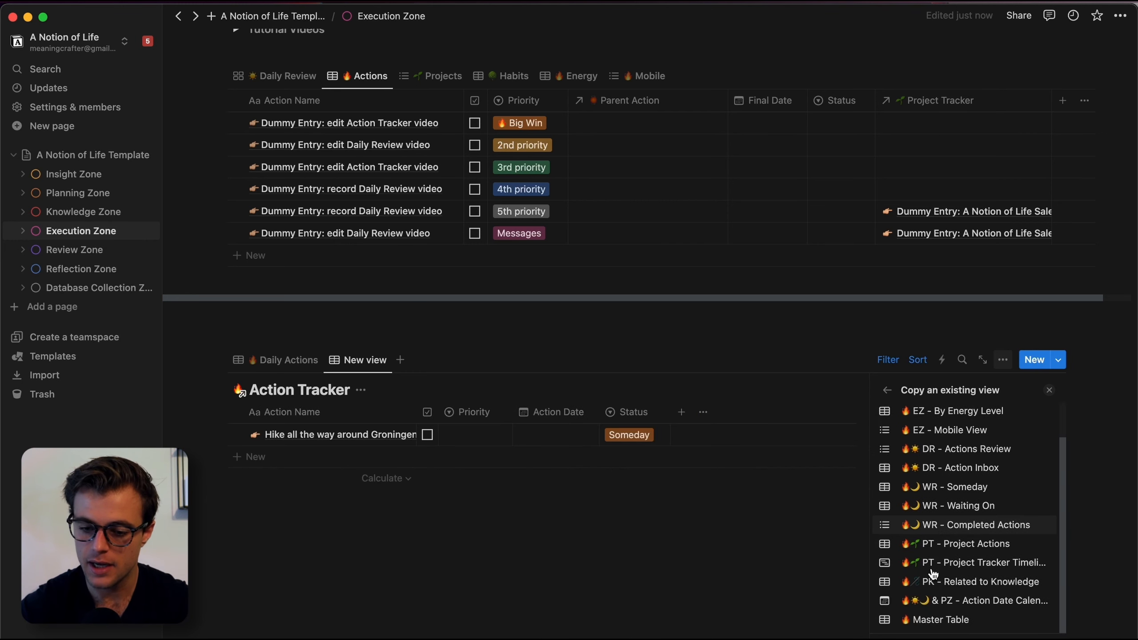
scroll(934, 561, up, 2)
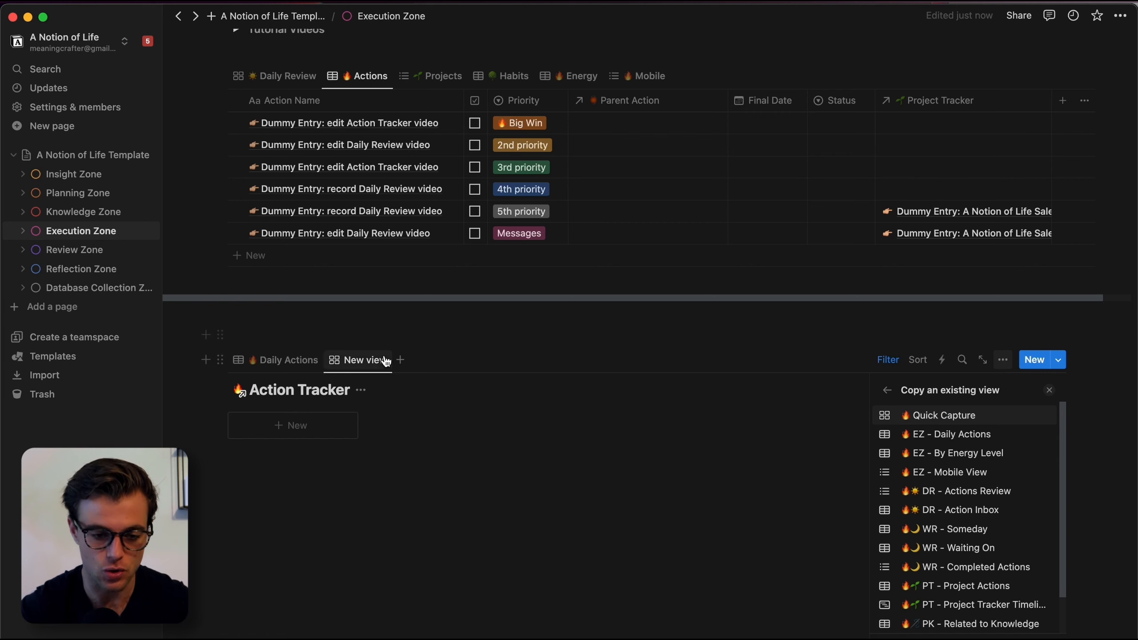
Step: Delete the unfinished second view from the linked database
click(359, 365)
click(371, 482)
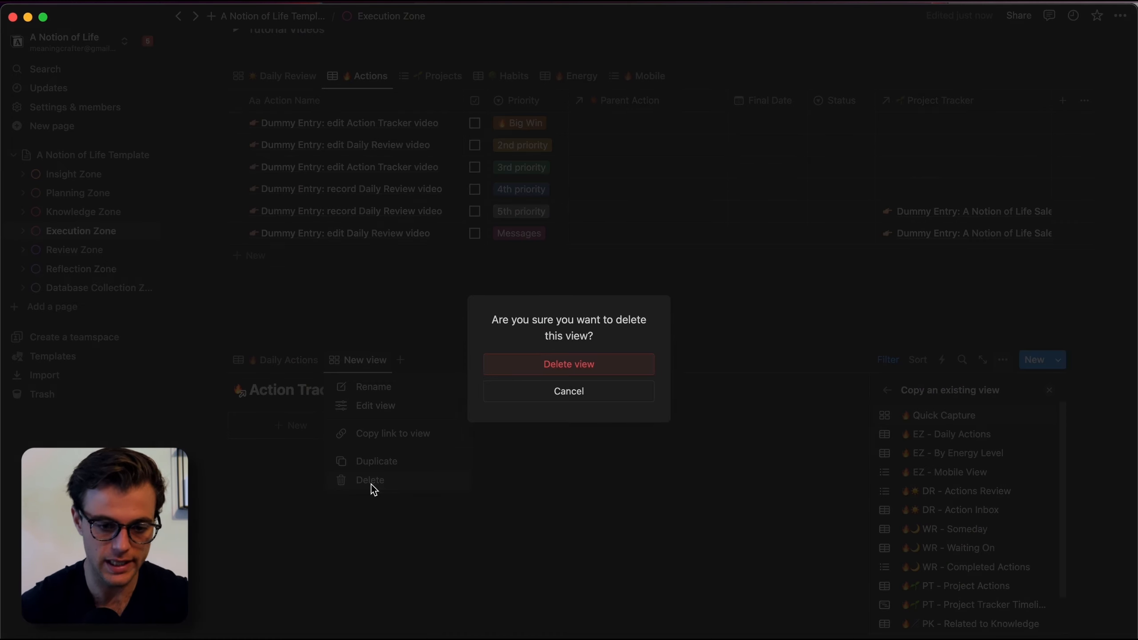
click(569, 365)
Step: Hide the Action Tracker Tutorial database title above the linked Daily Actions table
scroll(569, 369, down, 3)
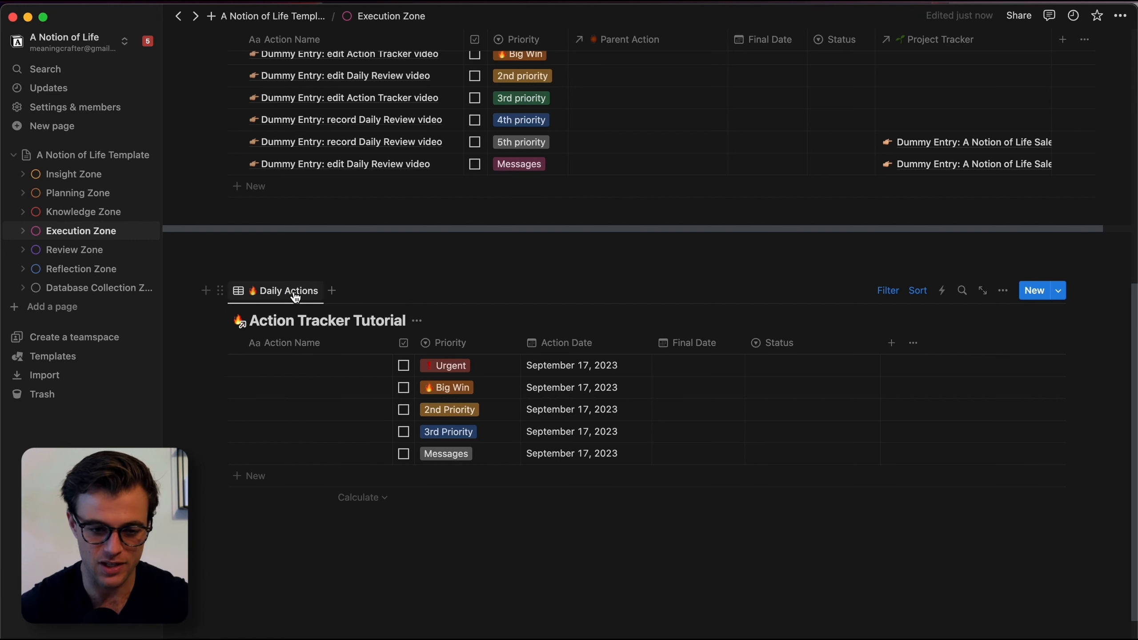
click(417, 320)
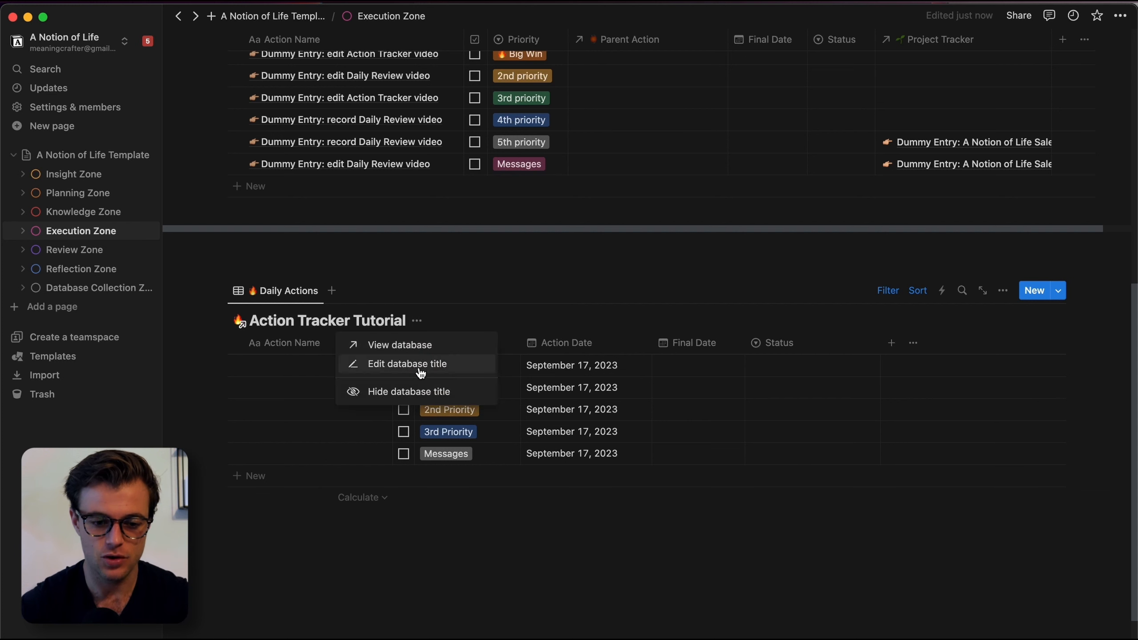
click(409, 392)
click(568, 601)
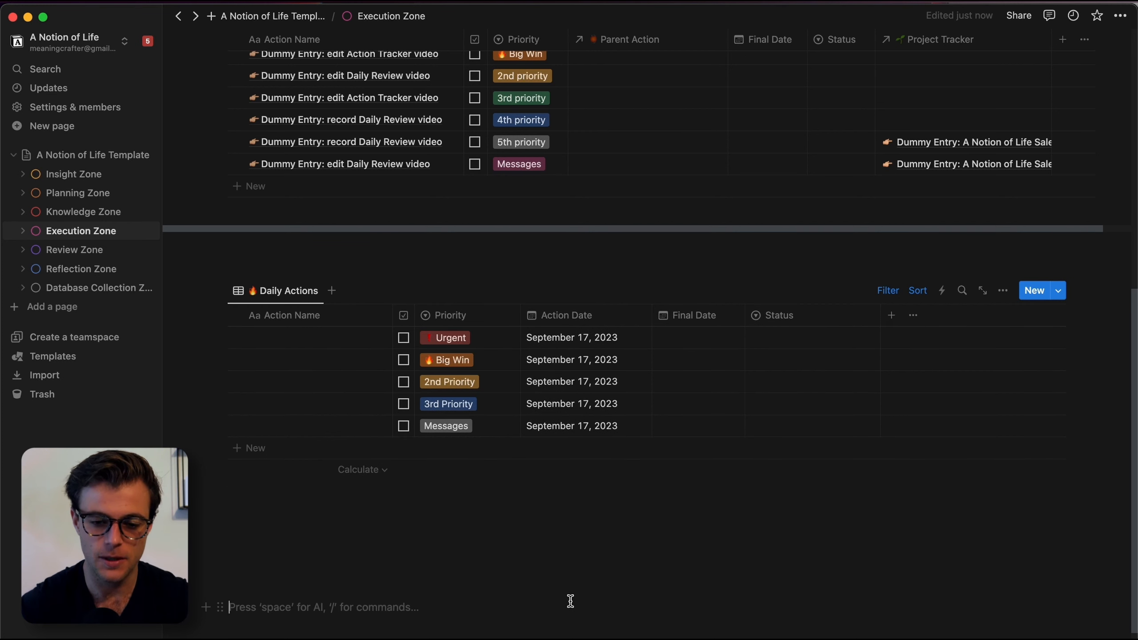
Step: Check off all five actions in the linked Daily Actions table, from Urgent through Messages
scroll(568, 601, up, 1)
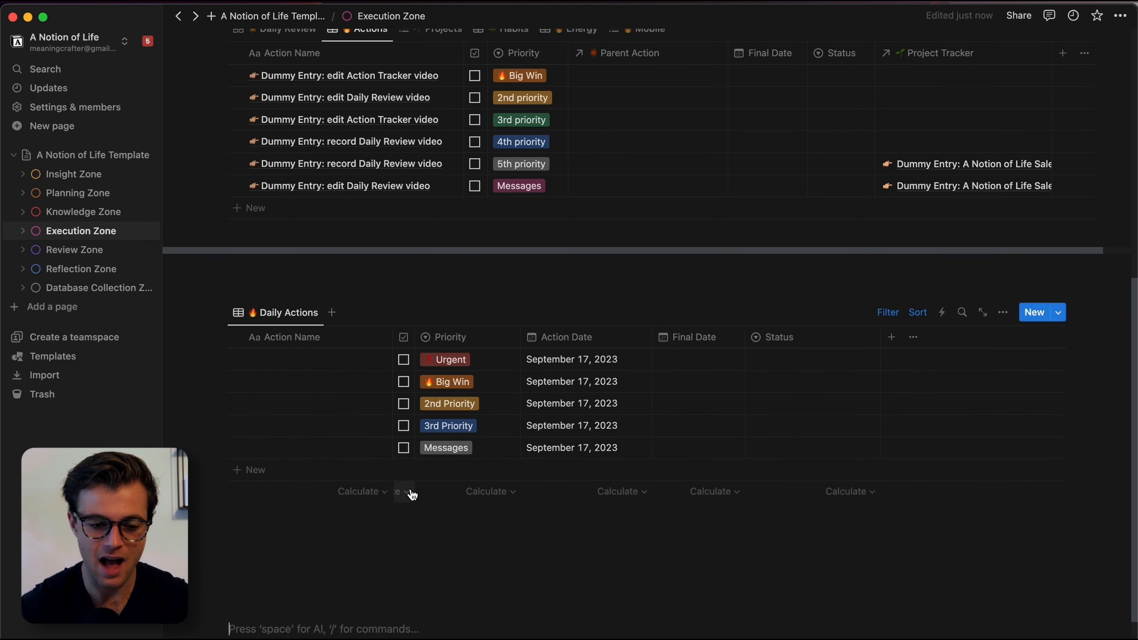
click(404, 360)
click(404, 361)
click(404, 360)
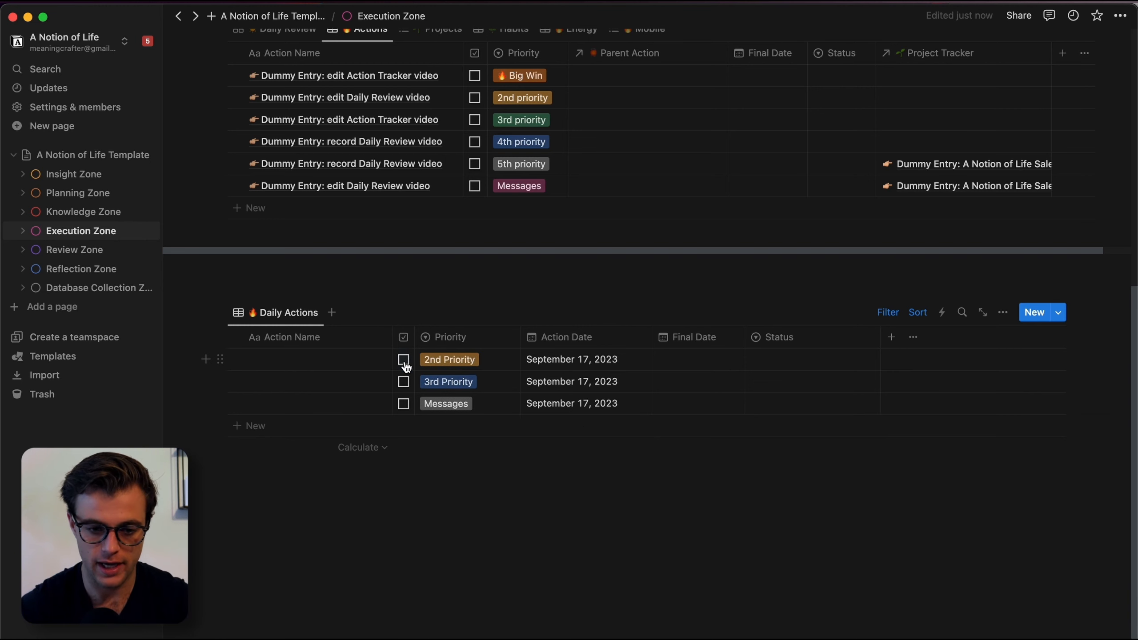
click(404, 360)
click(404, 360)
Step: Undo the completion checks and delete the separate linked Daily Actions database below the main one
scroll(645, 448, up, 5)
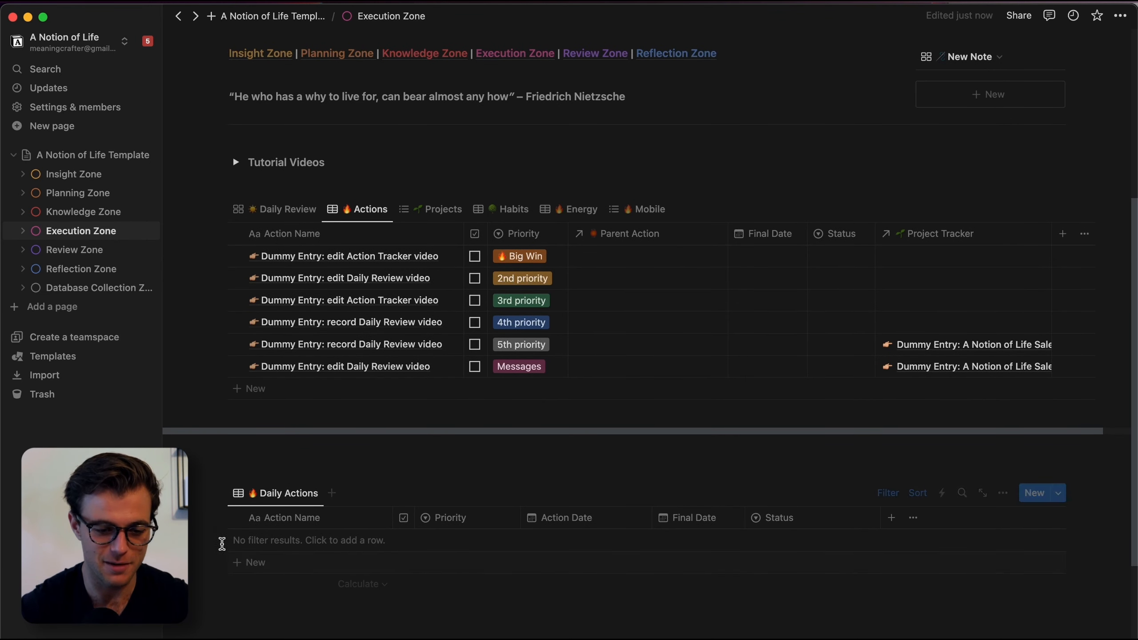
click(220, 493)
key(Escape)
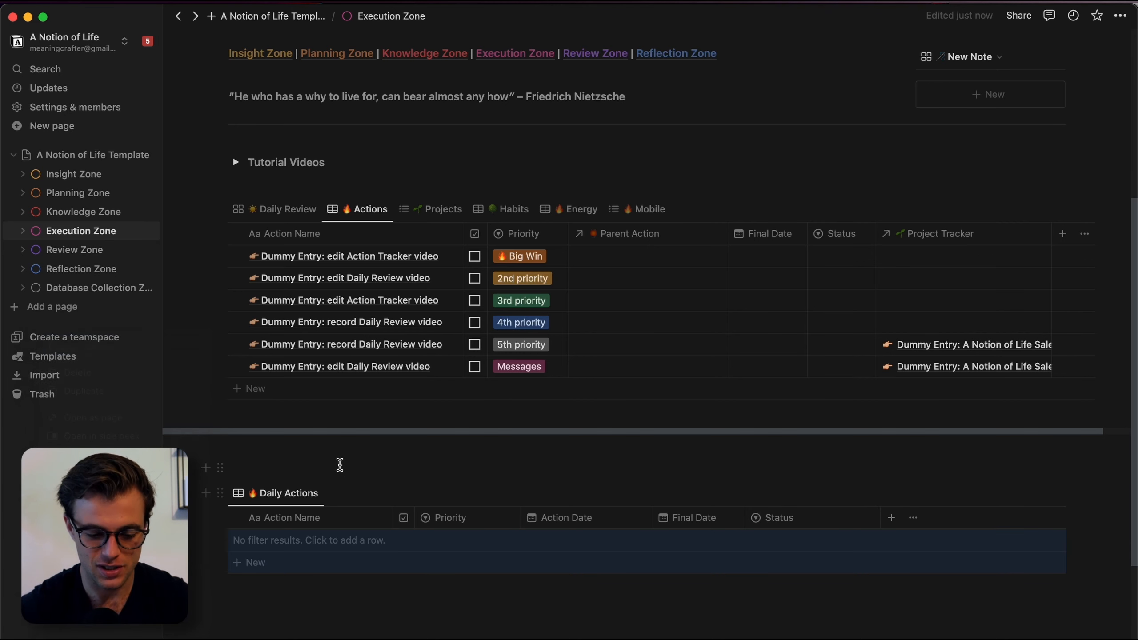
scroll(229, 506, down, 3)
click(220, 345)
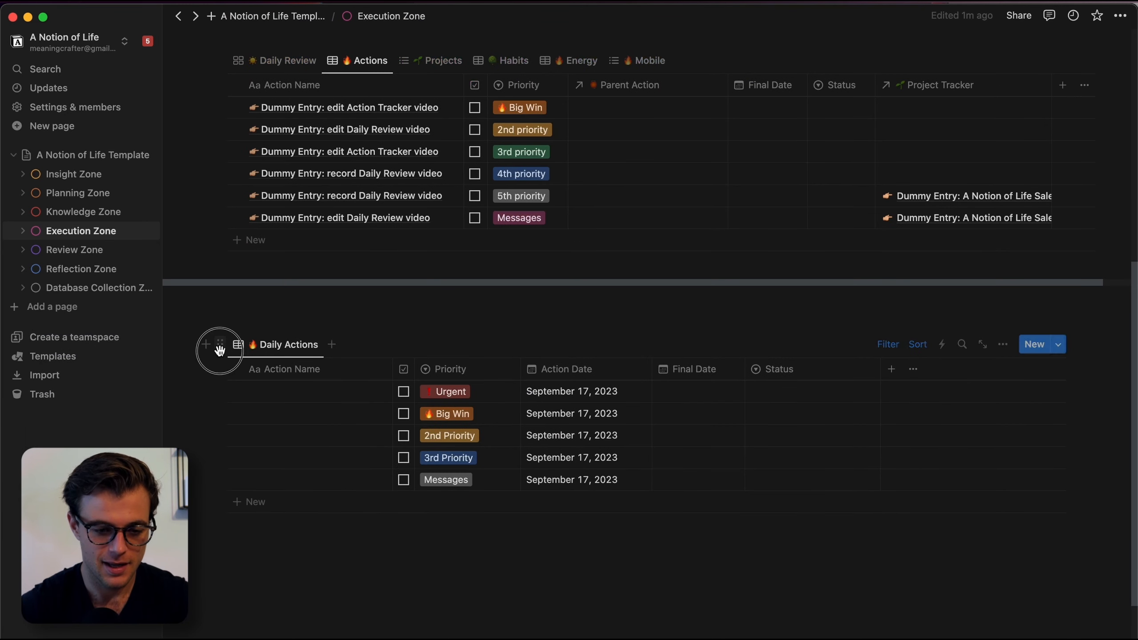
click(116, 219)
Step: Add the Action Tracker Tutorial's Daily Actions view to the Execution Zone's main database block after Mobile, and hide its database title
scroll(645, 386, up, 5)
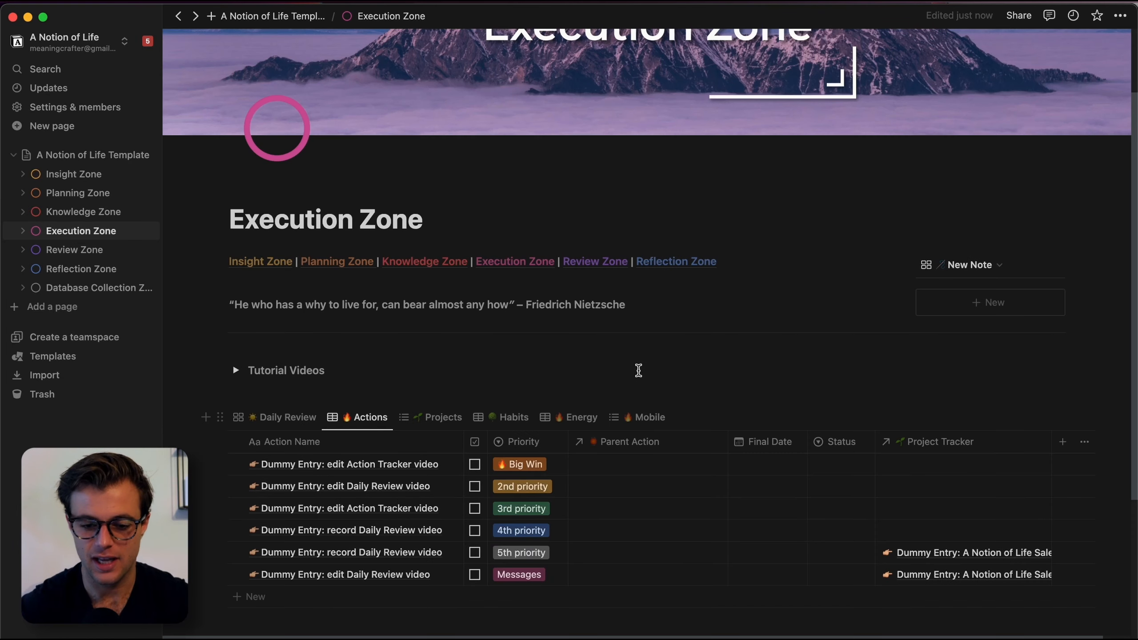
scroll(358, 372, down, 2)
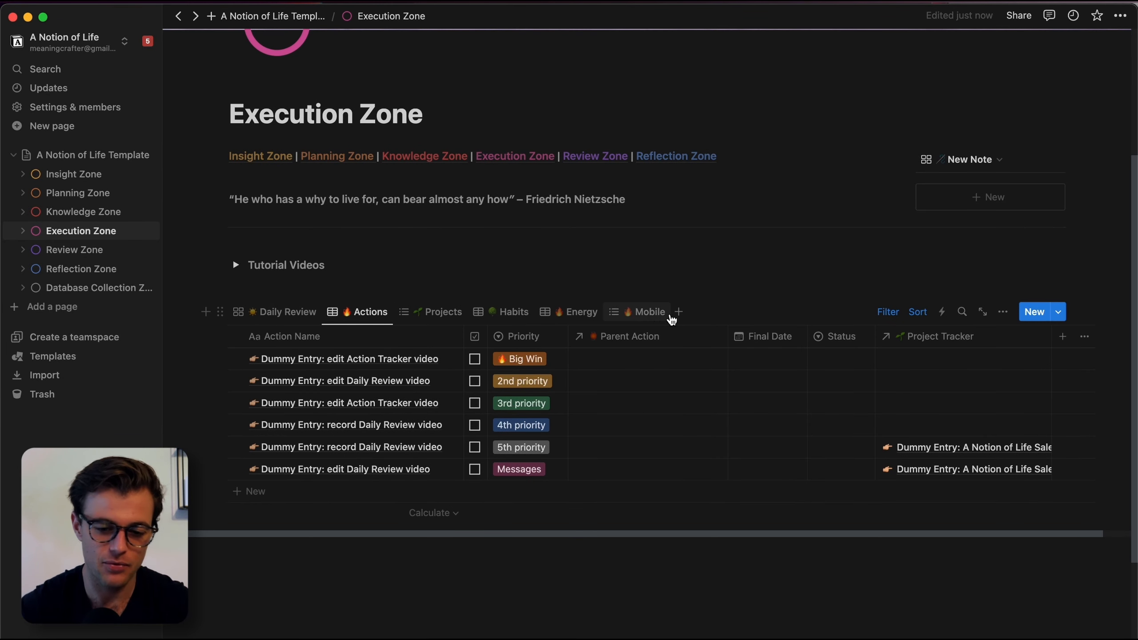
click(679, 312)
click(953, 521)
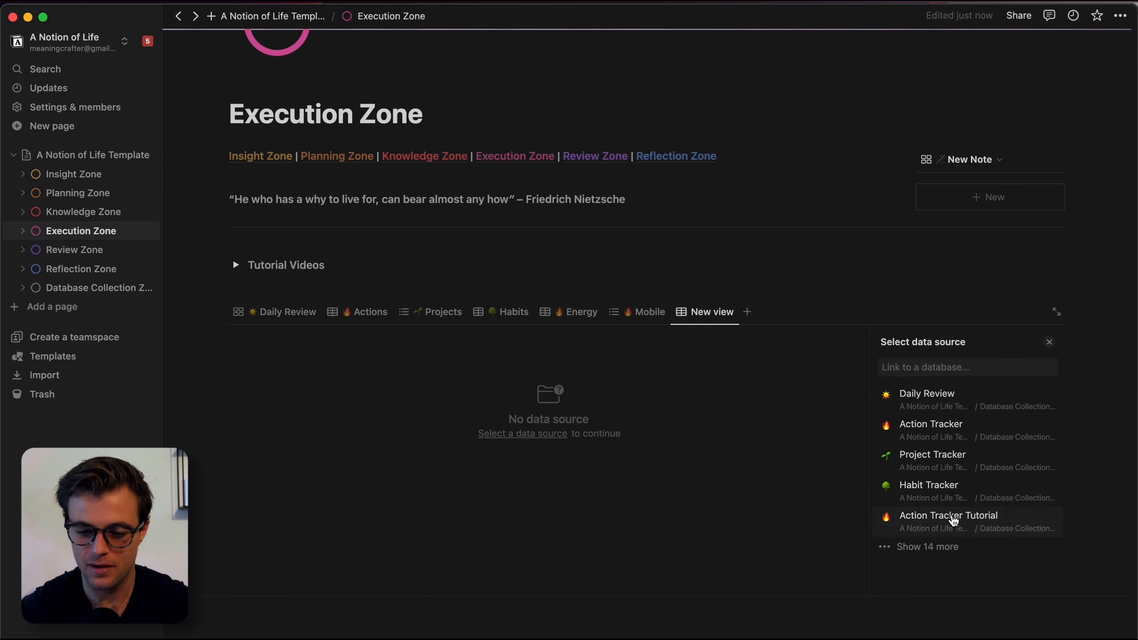
click(960, 387)
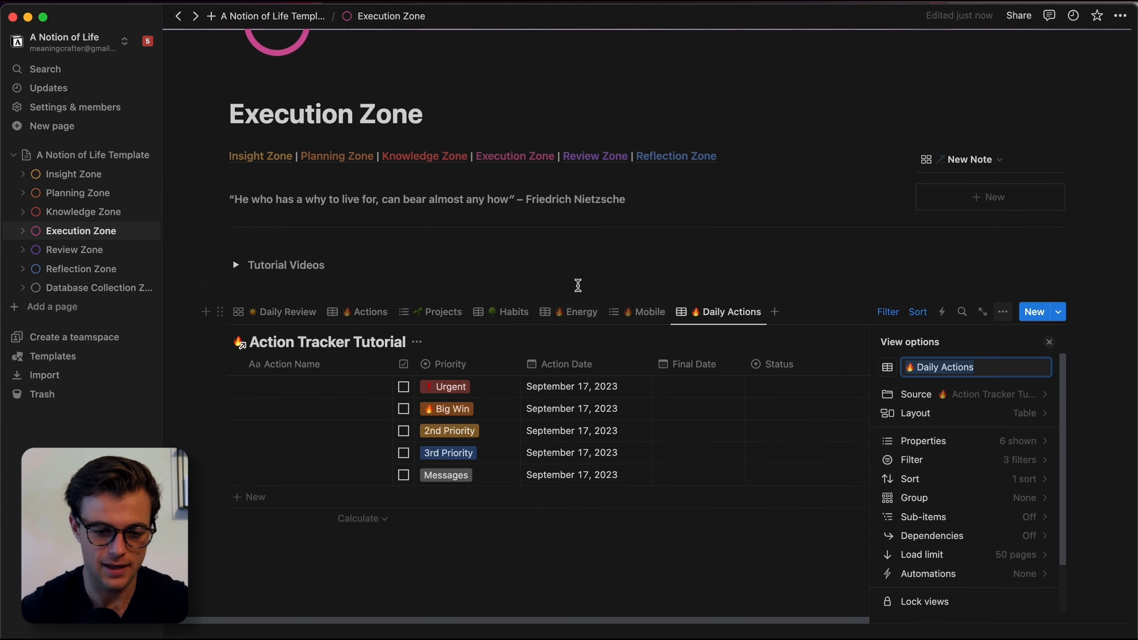
click(575, 323)
click(416, 342)
click(415, 420)
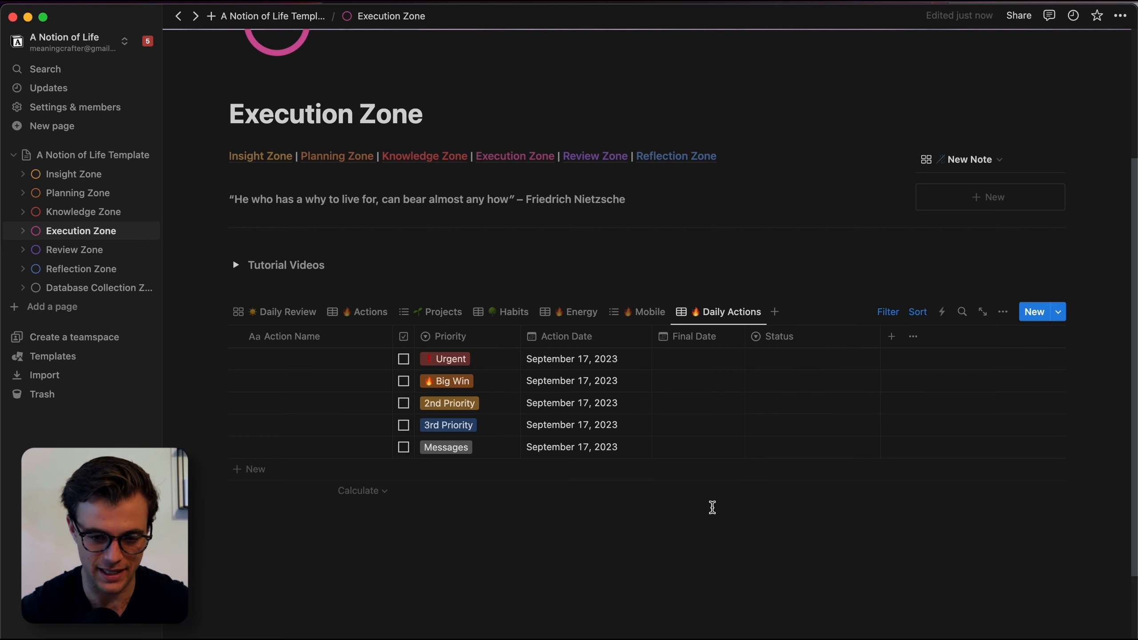
Step: Mark all five actions in the main block's new Daily Actions view as done
click(403, 359)
click(403, 358)
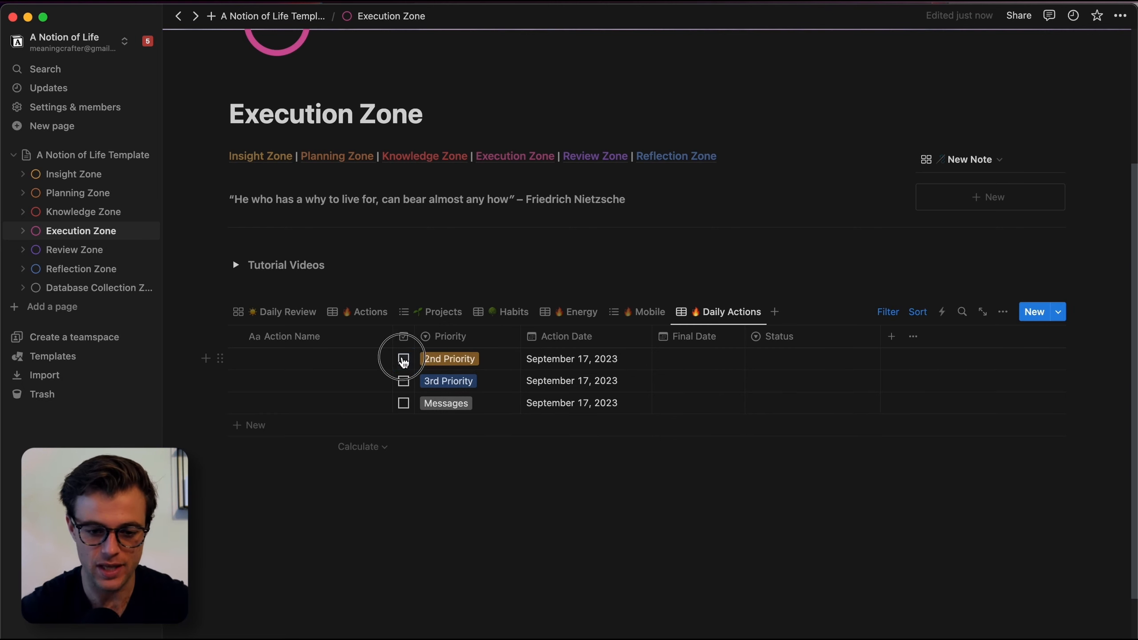
click(403, 359)
click(403, 359)
click(403, 359)
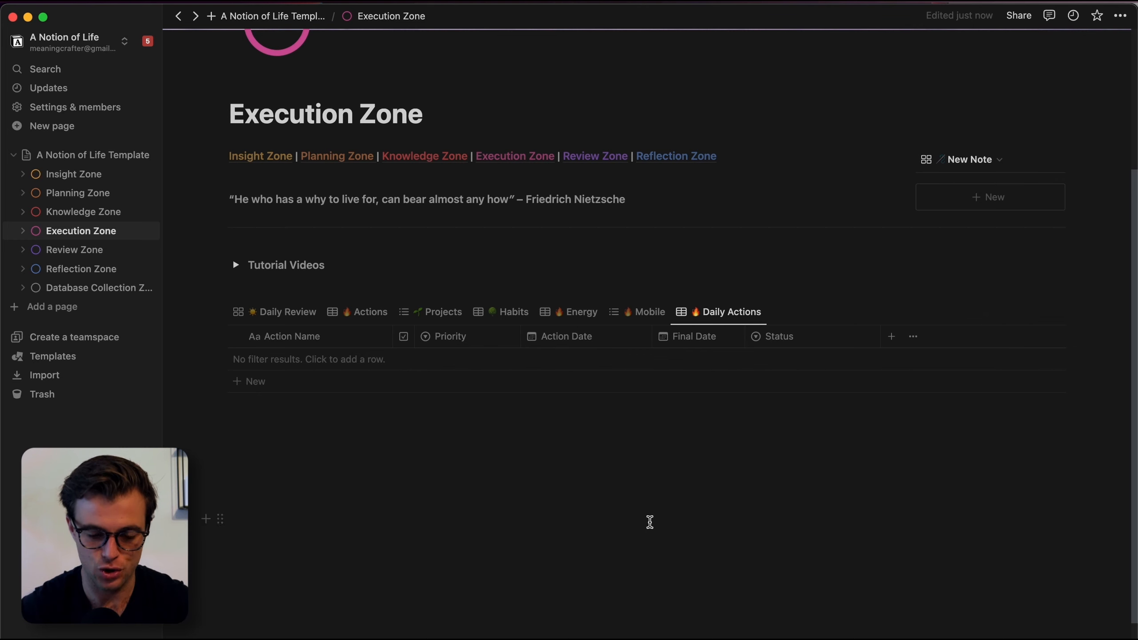
click(650, 521)
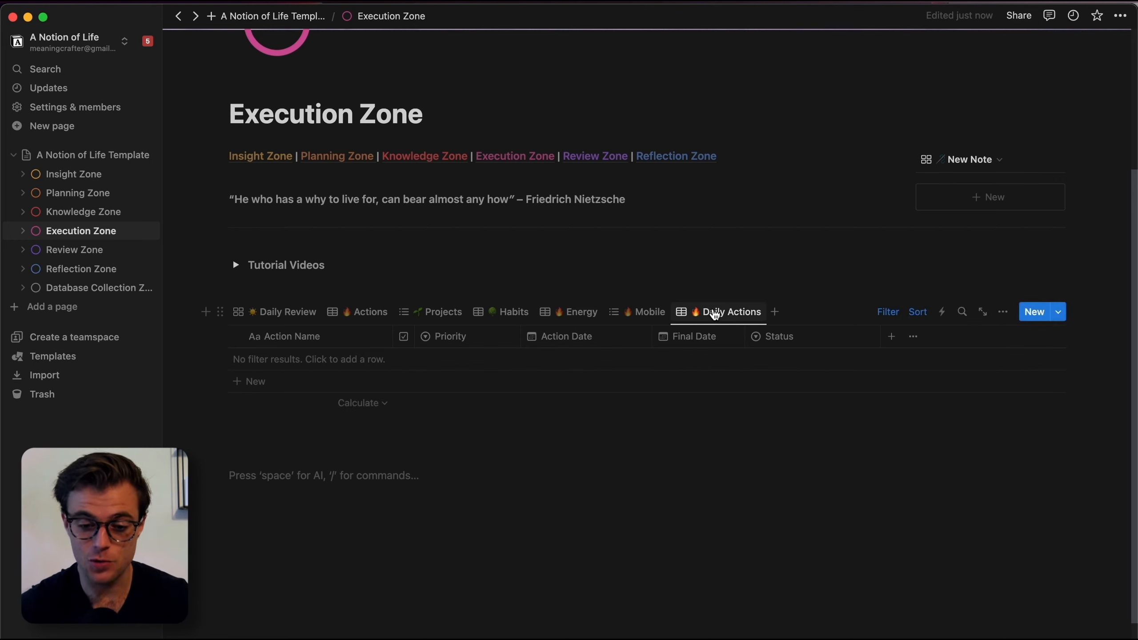
Step: Delete the Daily Actions view from the Execution Zone's main database block
click(717, 313)
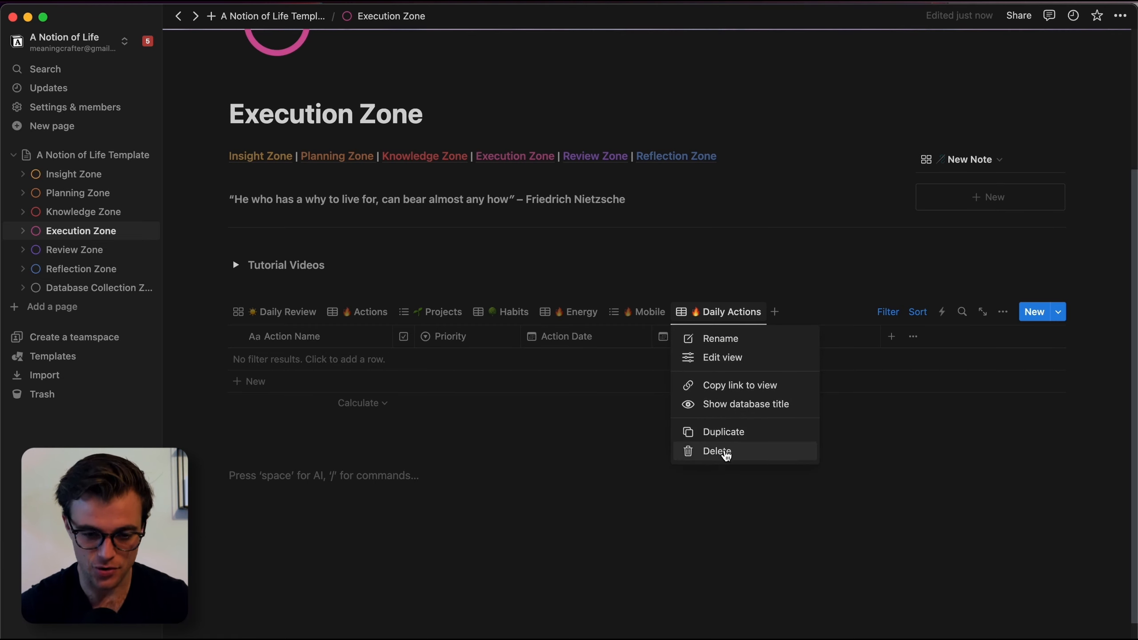
click(722, 450)
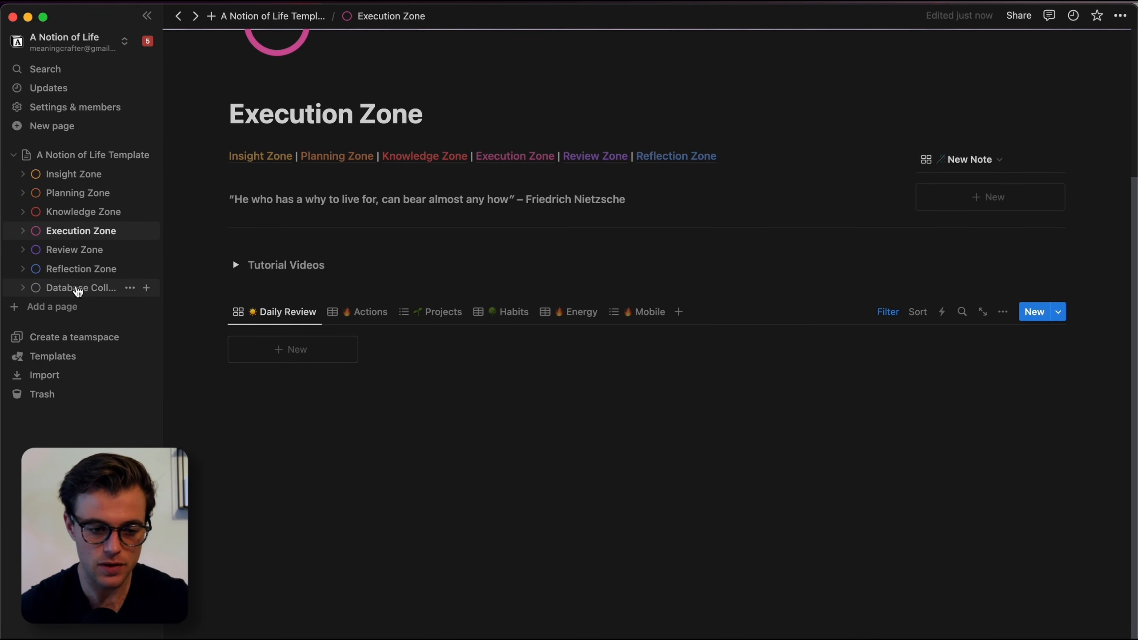
Step: Uncheck the five completed actions in the Master Table of the Action Tracker Tutorial database in the Database Collection Zone
click(91, 293)
scroll(479, 398, down, 8)
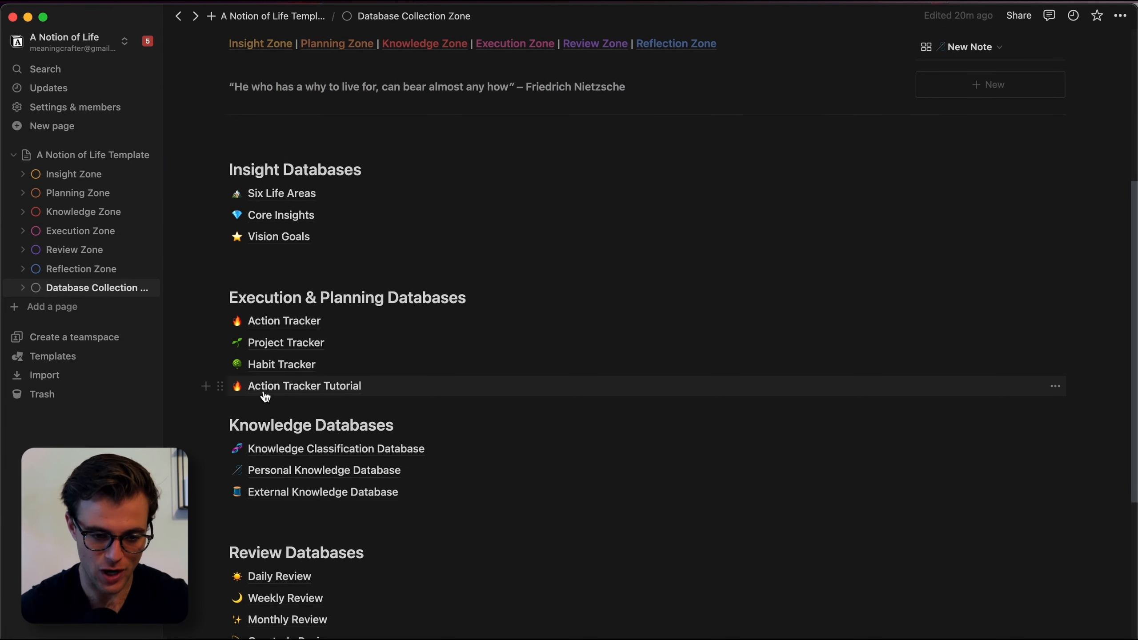
click(306, 390)
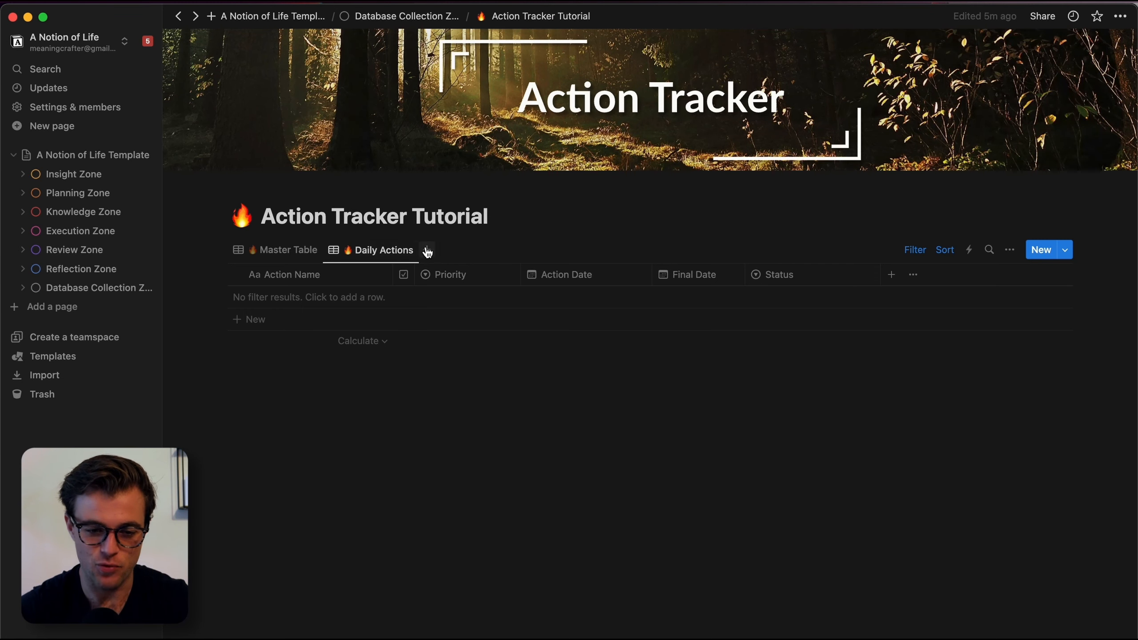
click(291, 251)
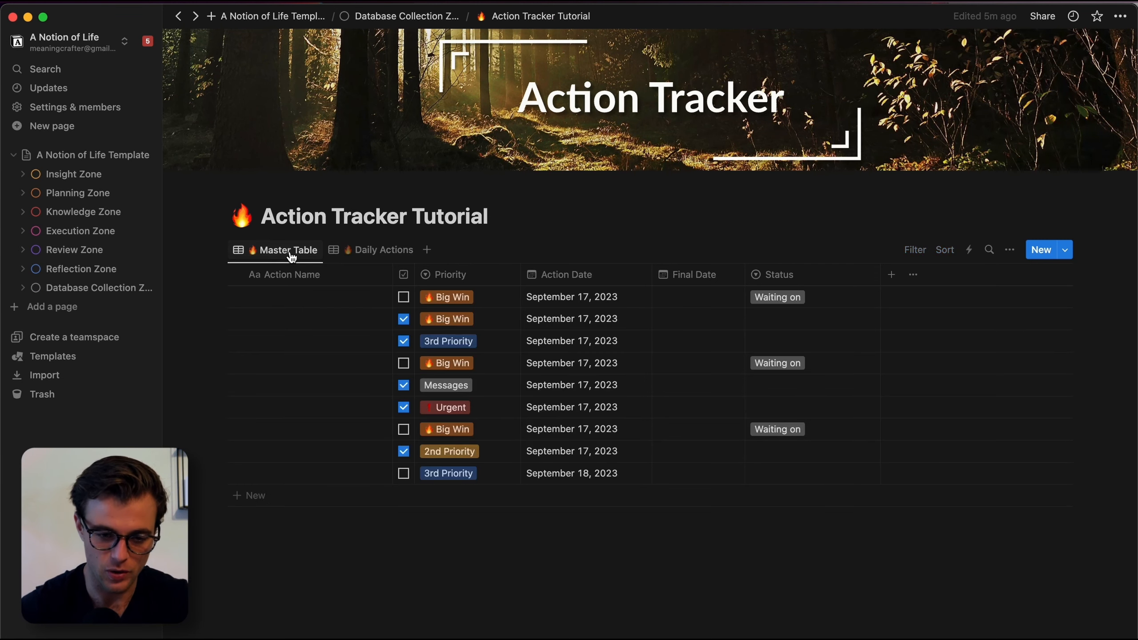
click(403, 319)
click(403, 341)
click(403, 384)
click(403, 408)
click(403, 451)
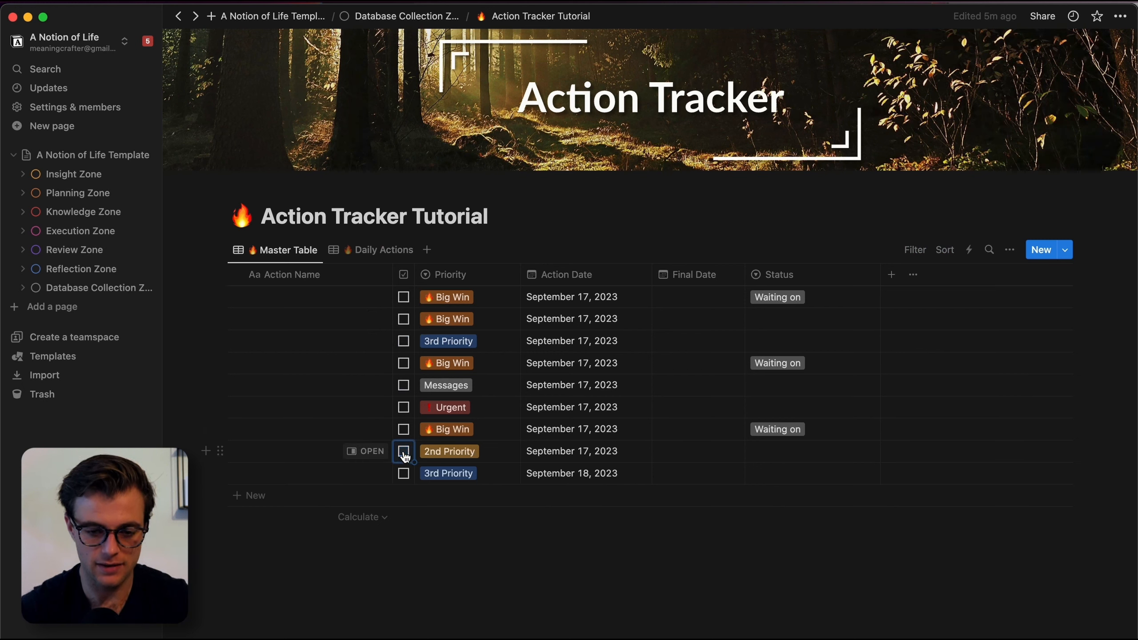
Step: Add a new view to the Action Tracker Tutorial database, try the List, Gallery and Timeline layouts, and settle on Calendar
click(428, 250)
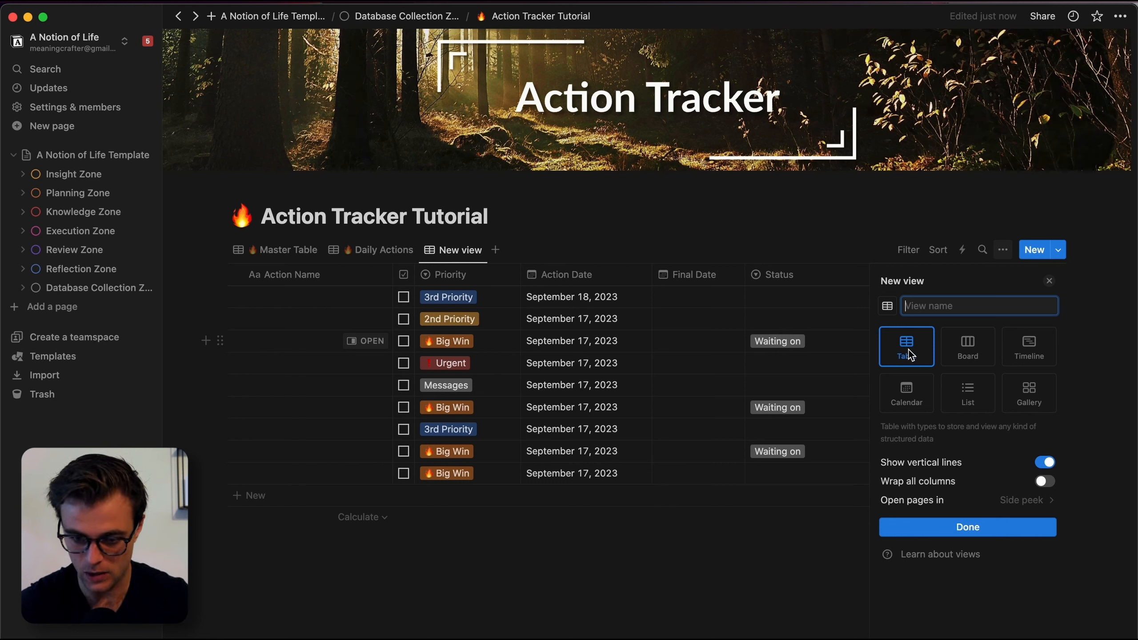
click(921, 397)
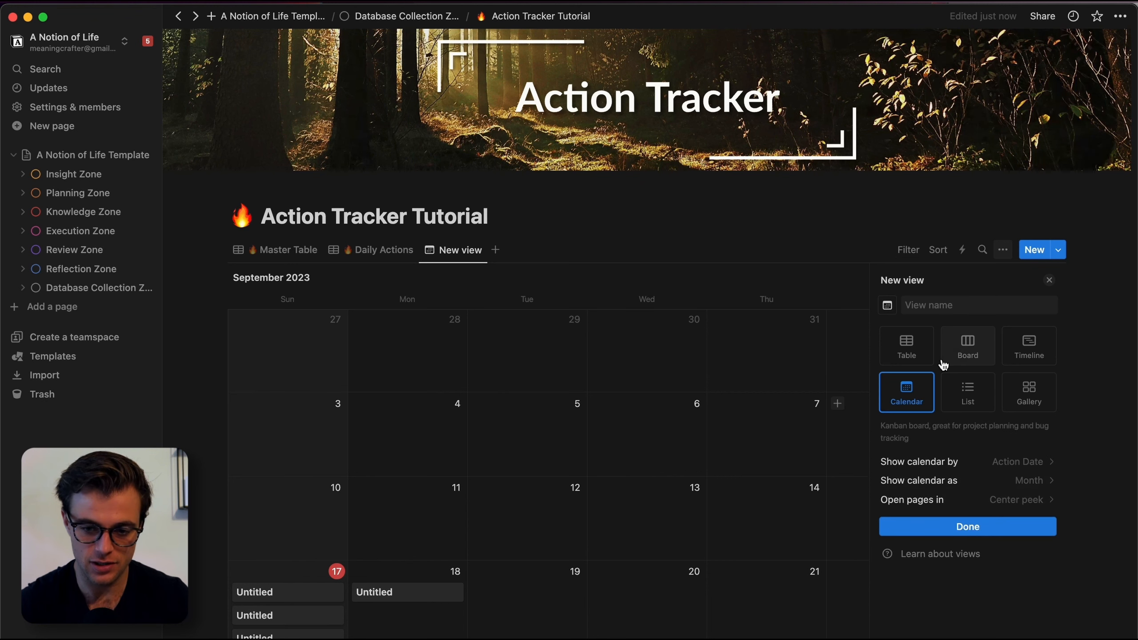
click(971, 391)
click(1032, 397)
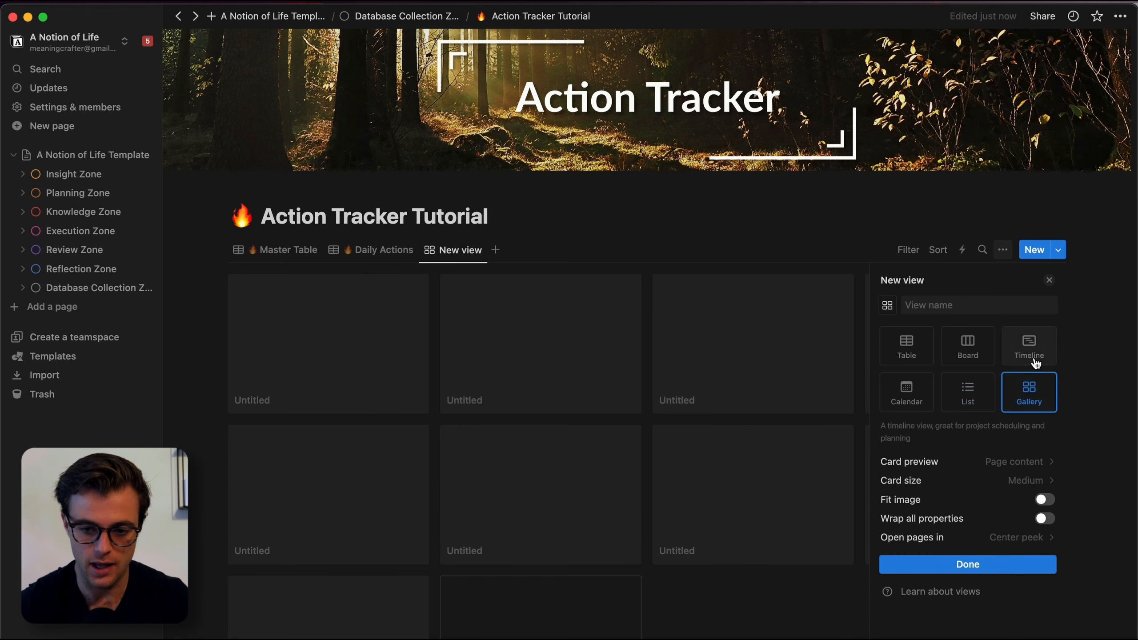
click(1033, 358)
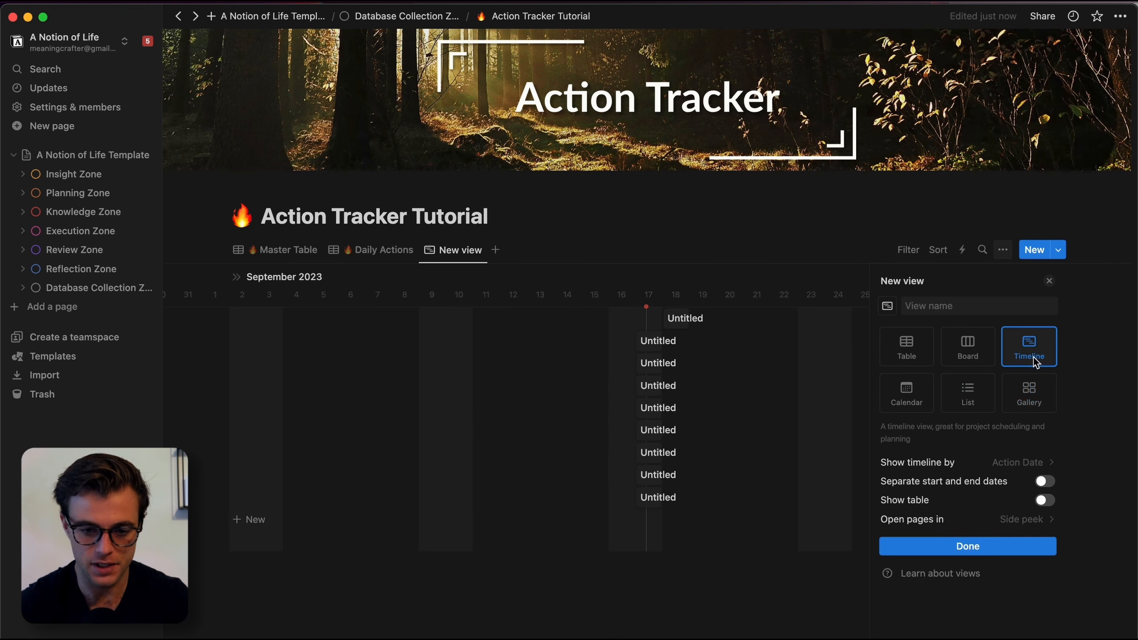
click(921, 406)
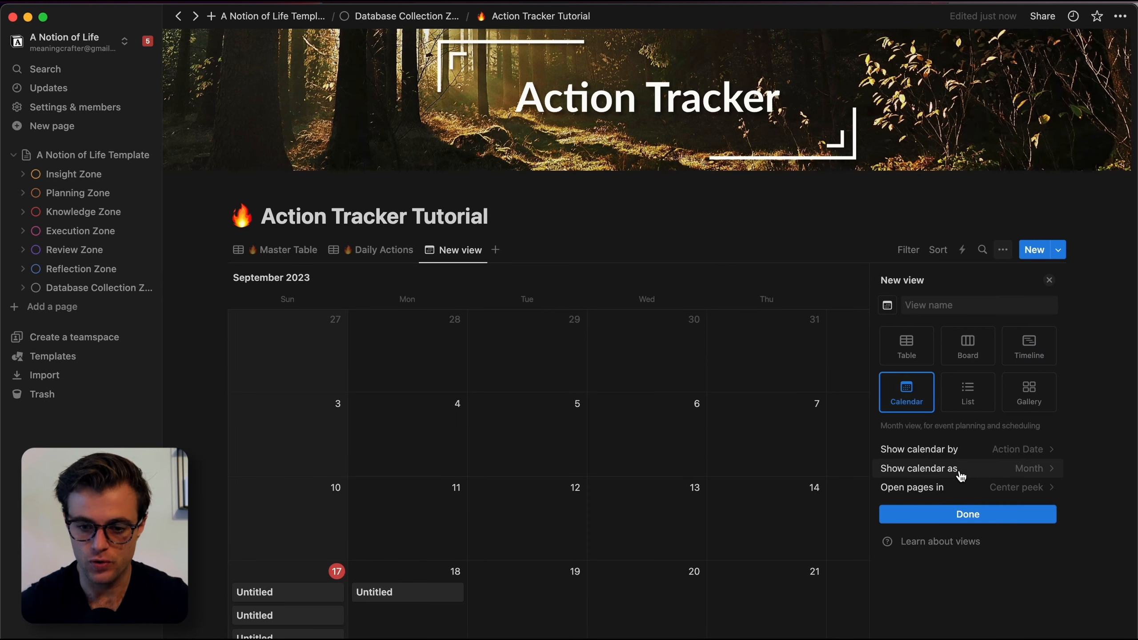
Step: Try Final Date as the property the calendar is shown by, and switch it back to Action Date
click(1007, 450)
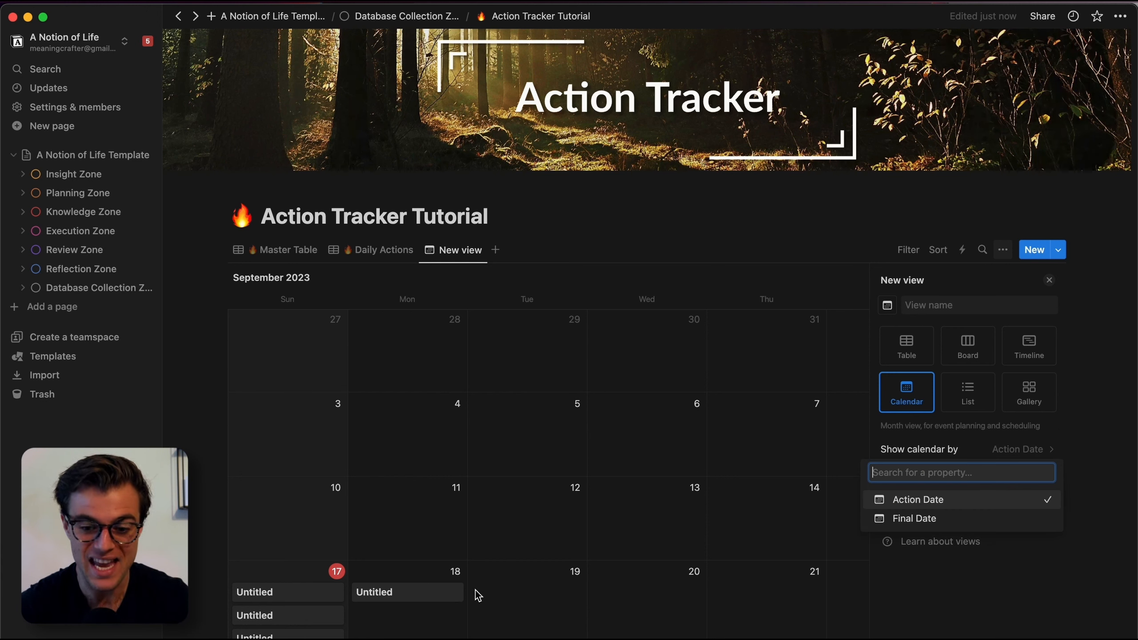
click(943, 519)
click(991, 448)
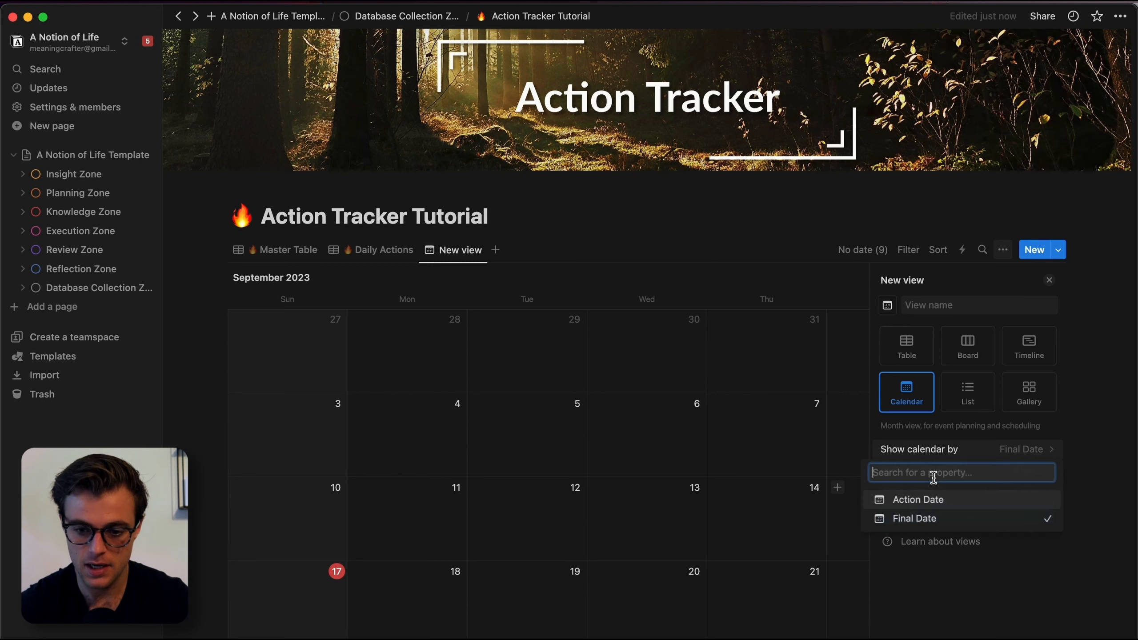
click(929, 501)
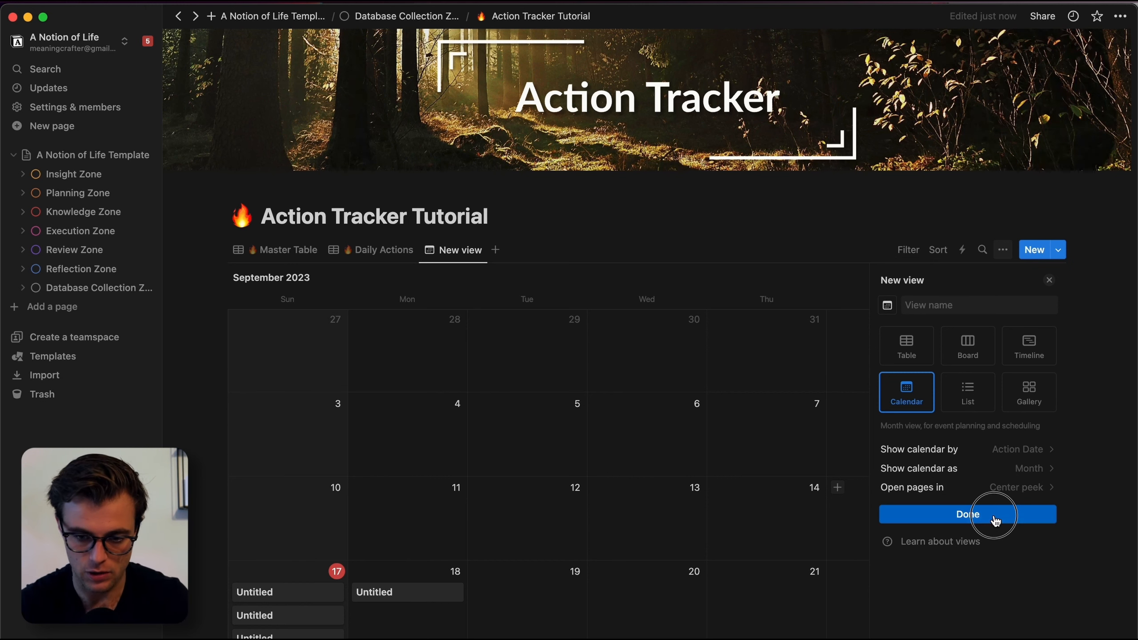
Step: Name the new calendar view "🔥 Calendar View" with a leading fire emoji, and close its view options
click(943, 305)
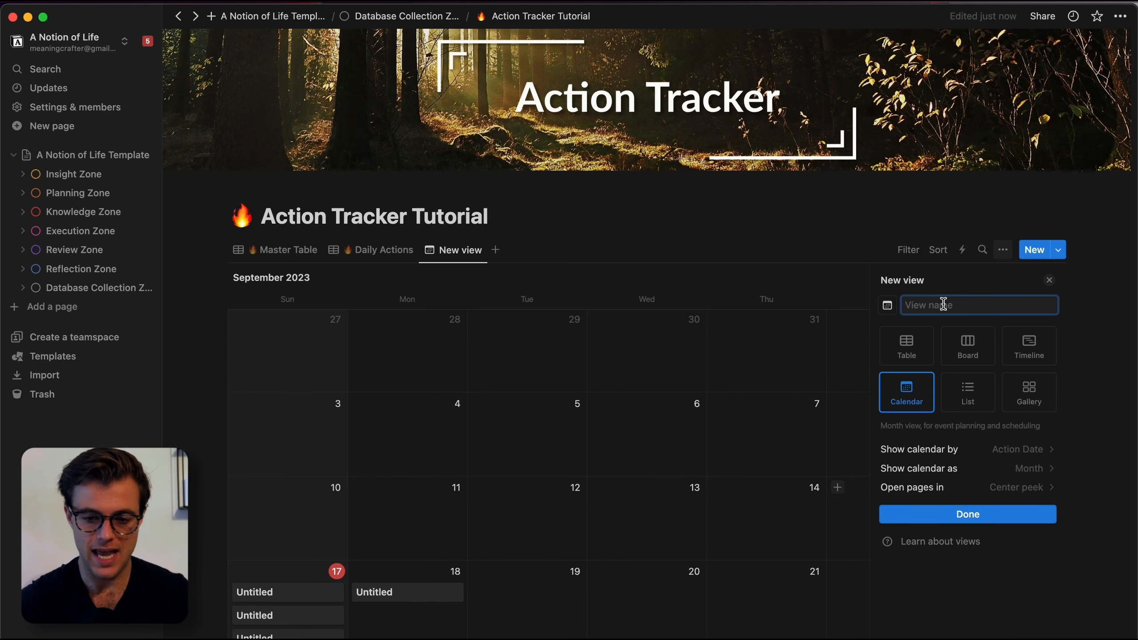
key(ctrl+super+space)
click(1073, 157)
text(fire)
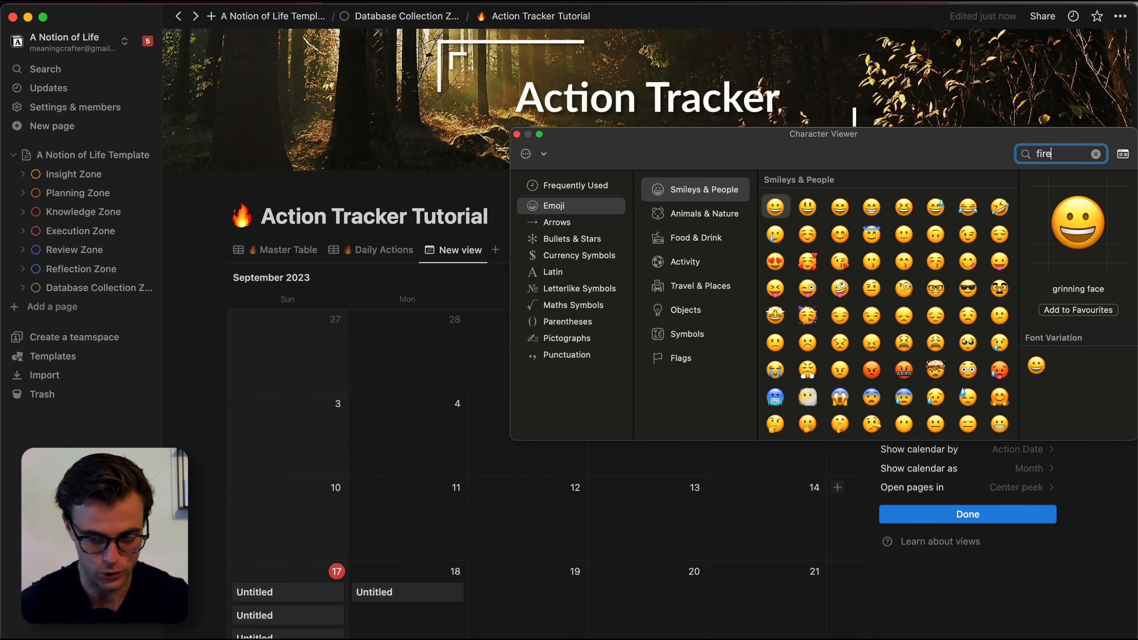
double_click(651, 261)
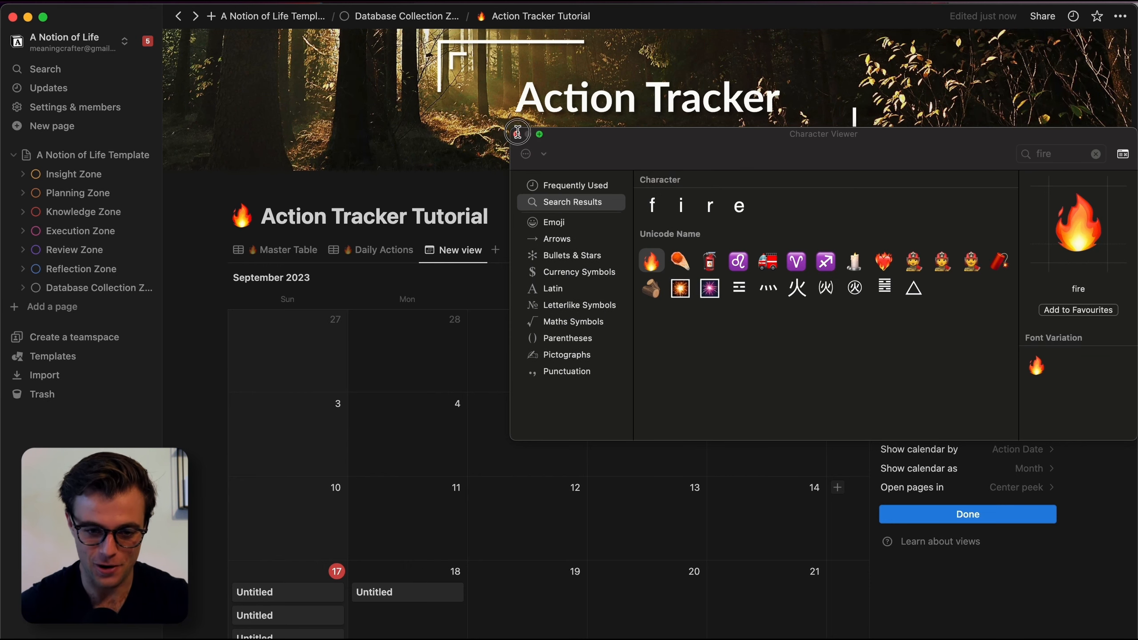
click(517, 134)
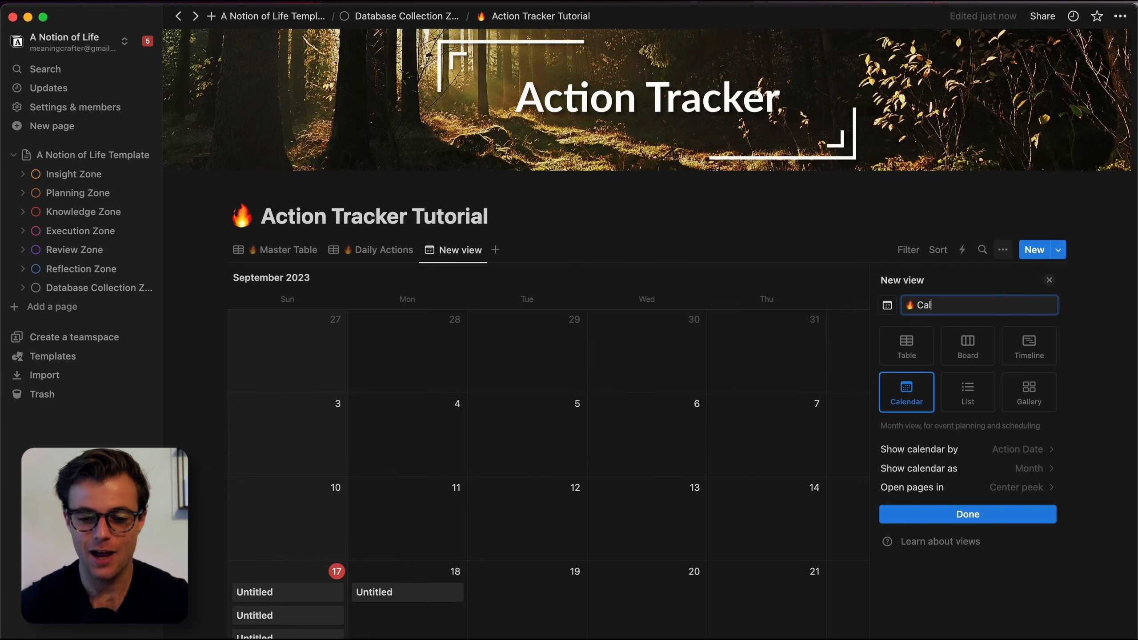
text(Calendar View)
key(Return)
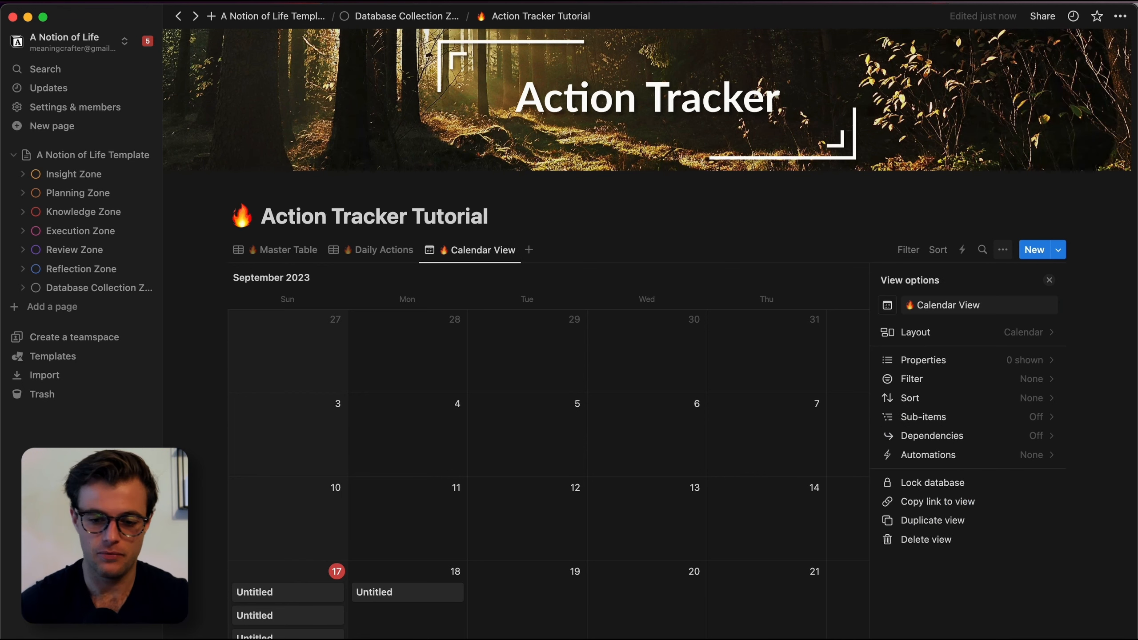
click(783, 244)
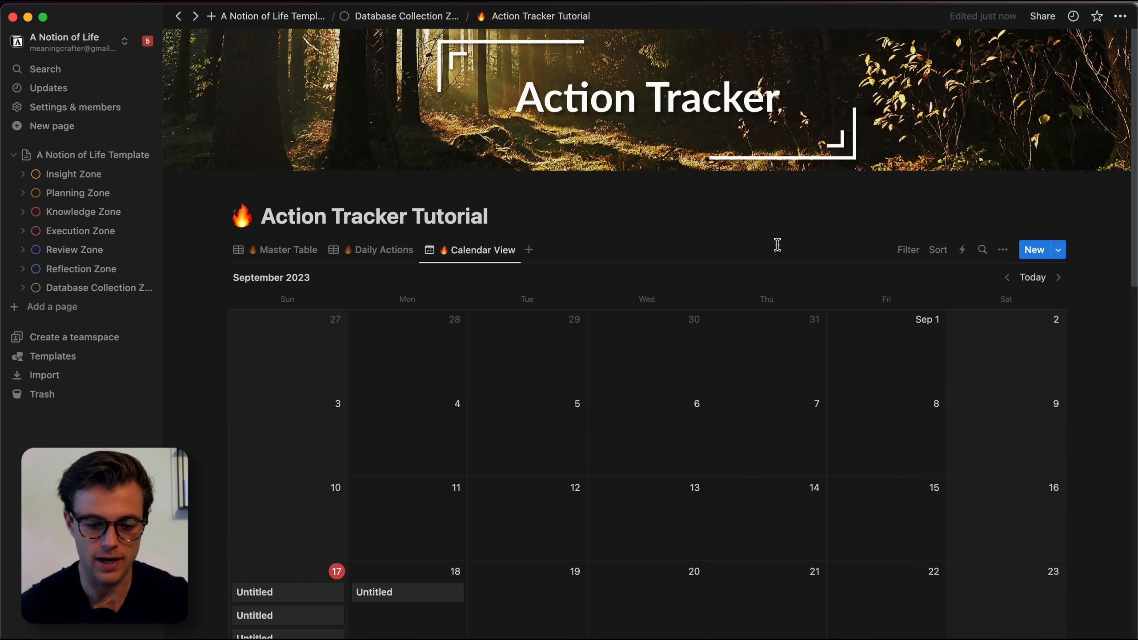
Step: Examine the September 2023 calendar to see how the actions are laid out by their action dates
scroll(778, 245, down, 6)
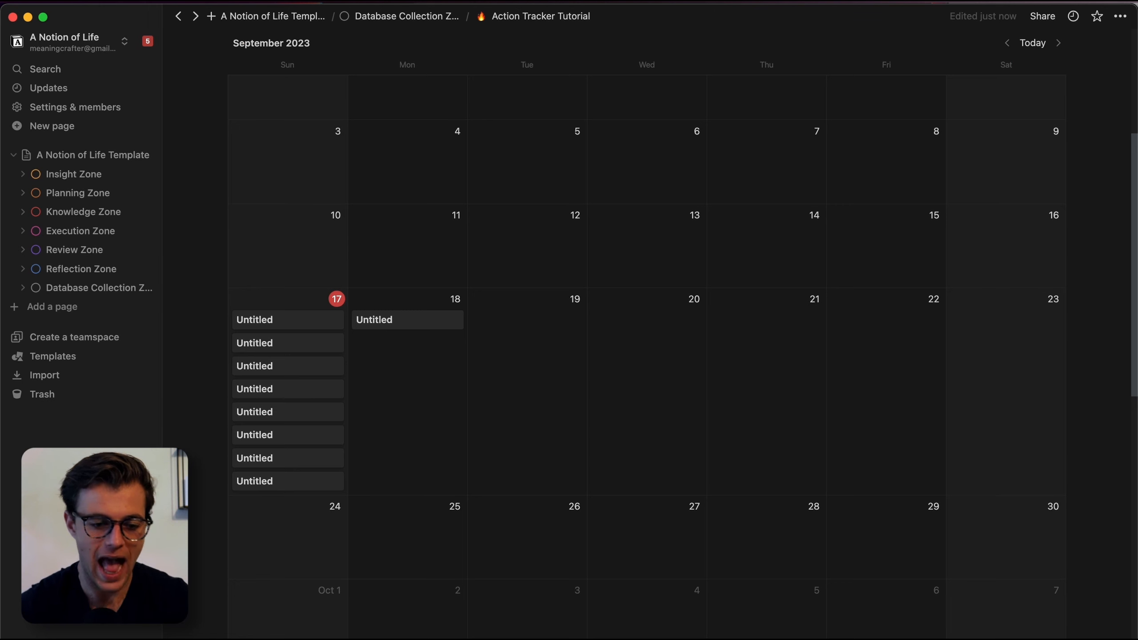
scroll(496, 592, up, 2)
scroll(495, 592, down, 2)
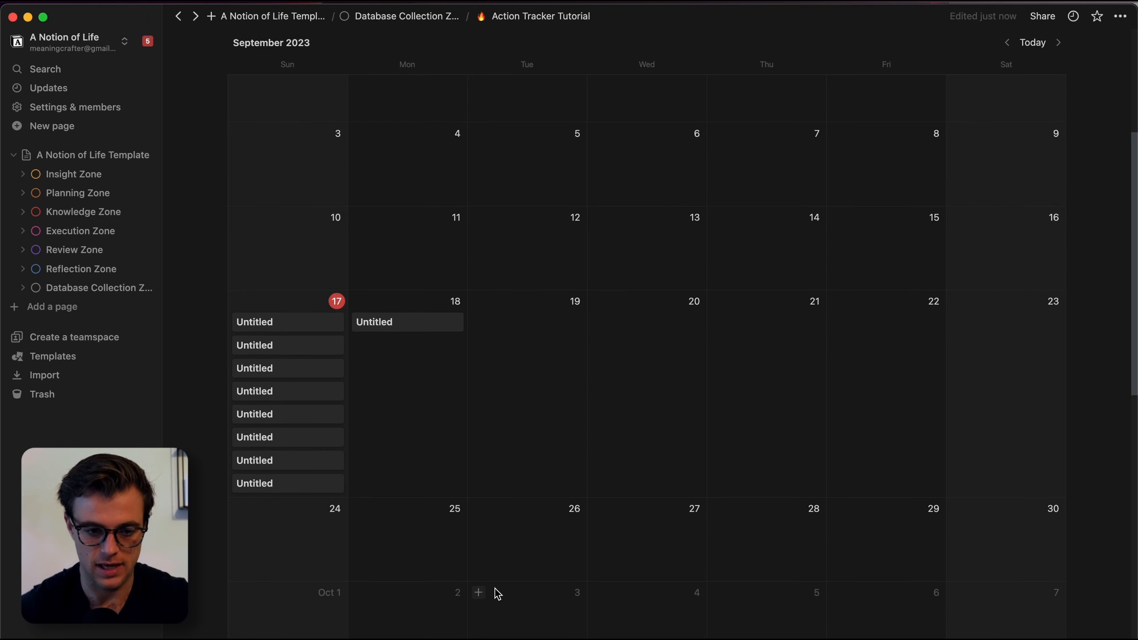
scroll(496, 592, up, 3)
scroll(495, 592, down, 1)
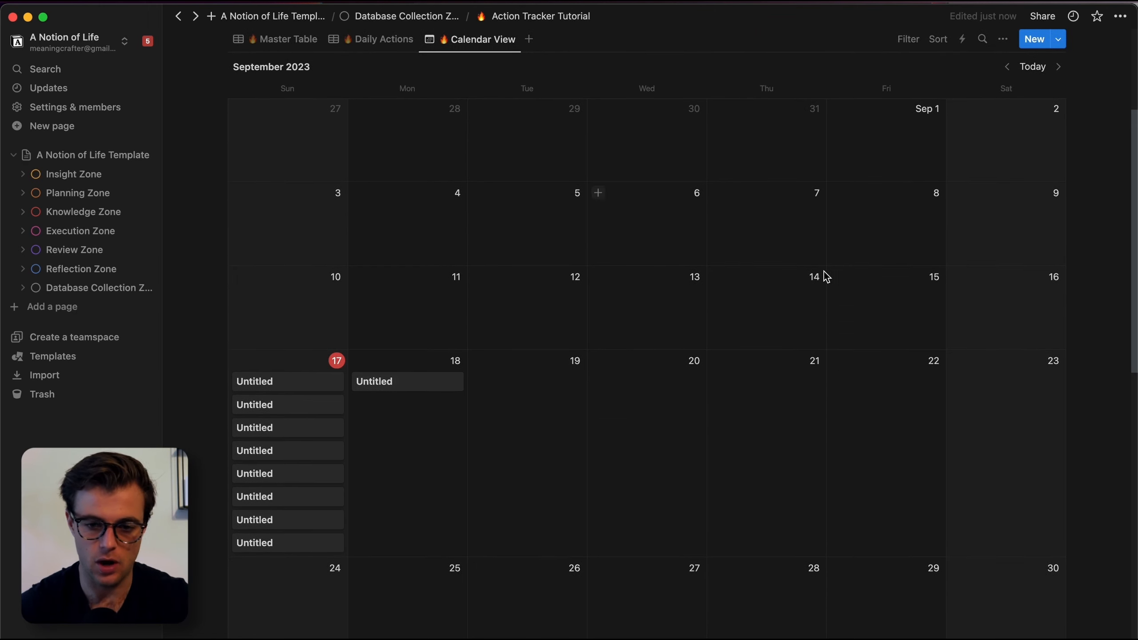
scroll(812, 310, up, 1)
scroll(813, 312, down, 2)
scroll(813, 311, up, 1)
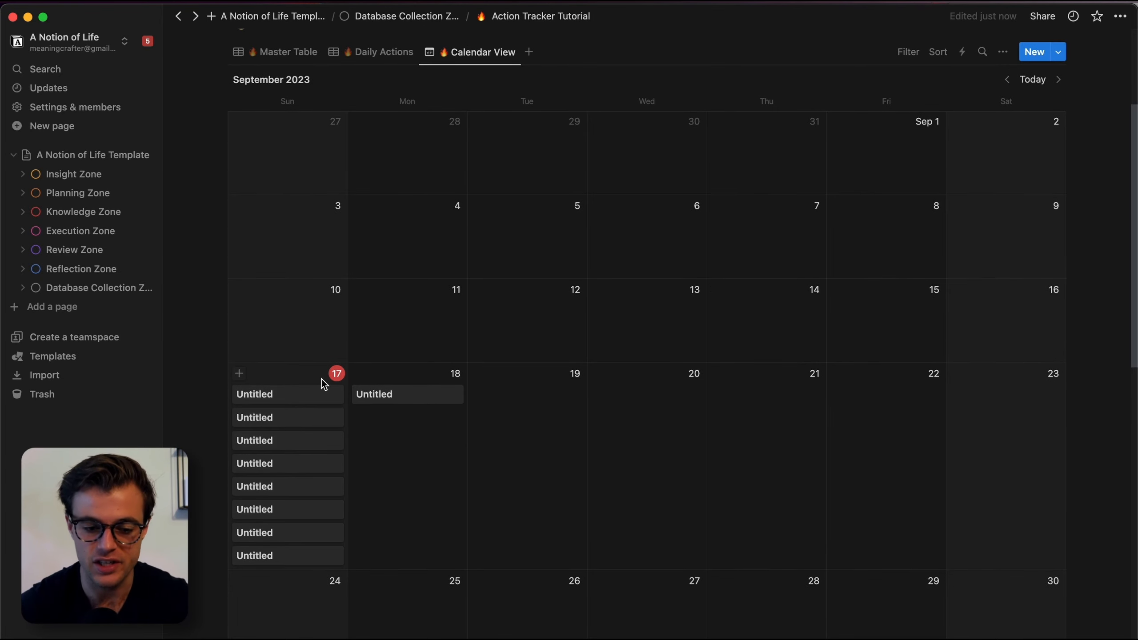
scroll(846, 429, up, 1)
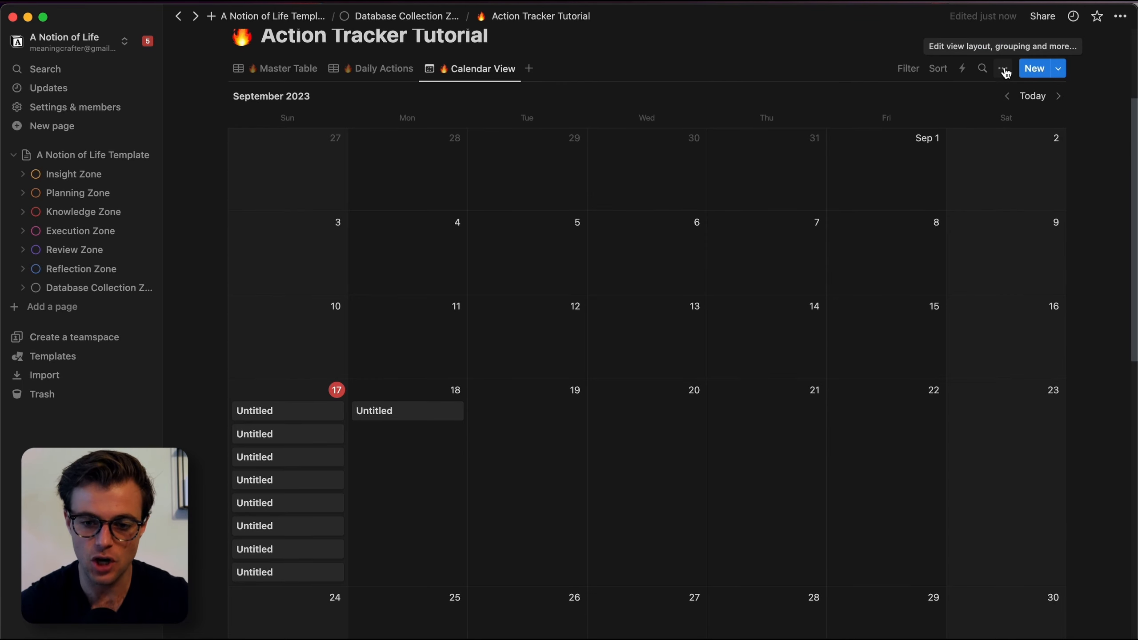
Step: Show the Priority property on the cards of the Calendar View
click(1005, 72)
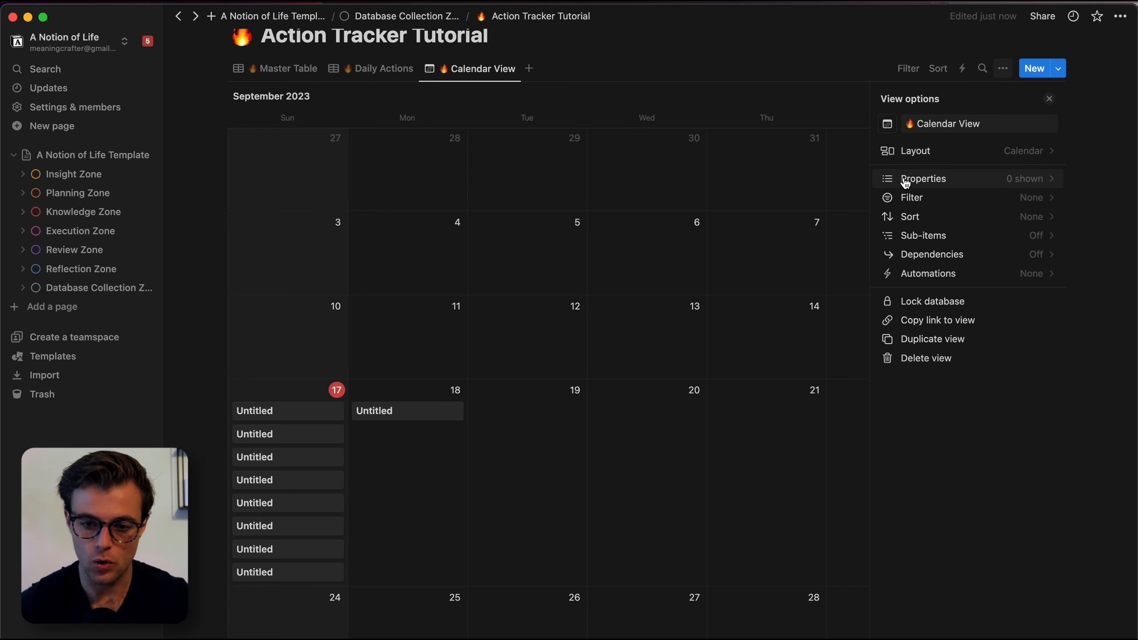
click(993, 180)
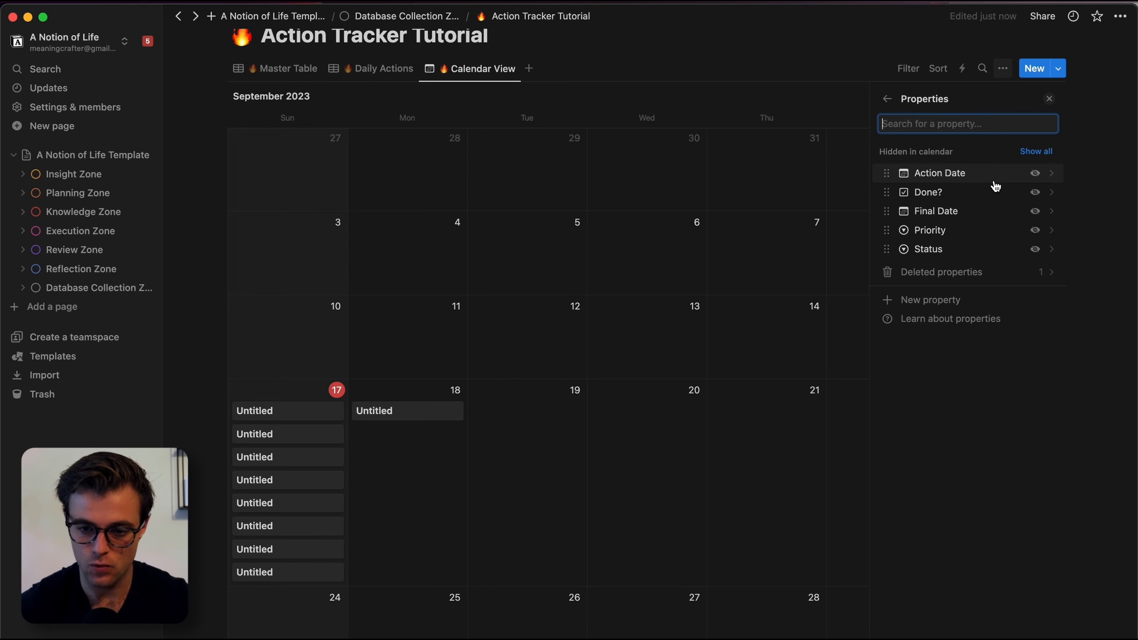
click(1035, 230)
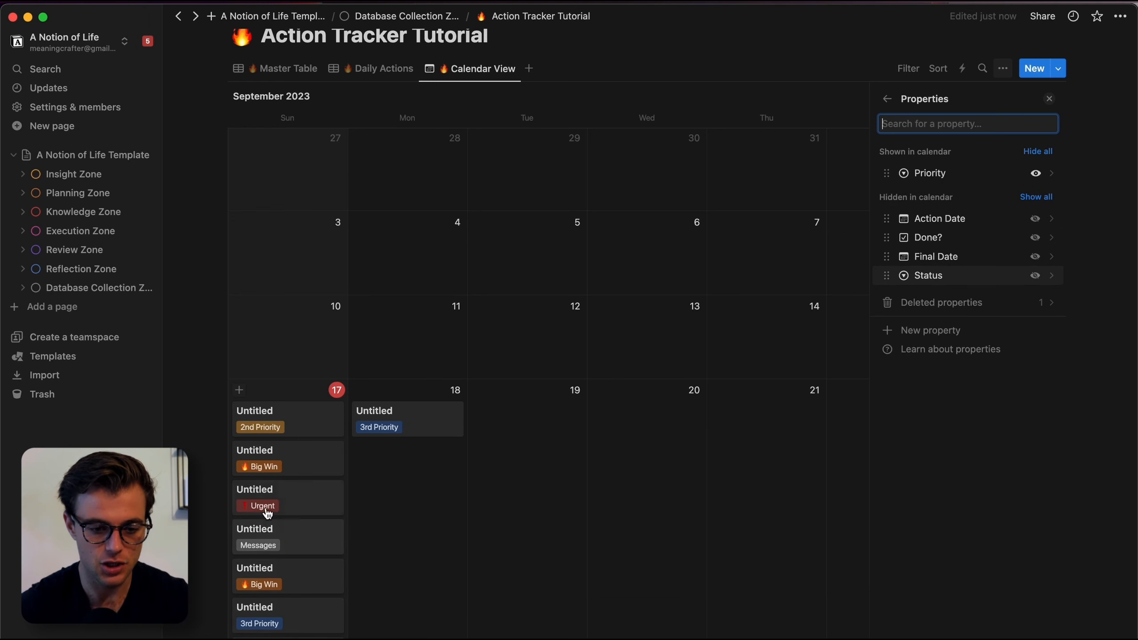
Step: Try showing the Action Date and Done? properties on the calendar cards, and hide both again
click(1035, 219)
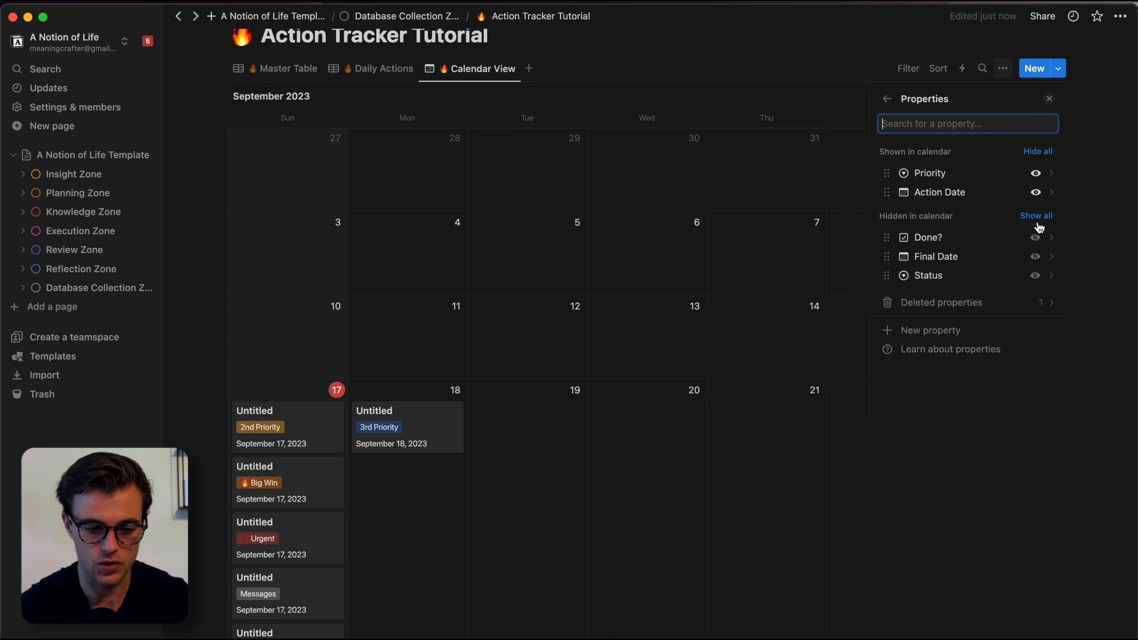
click(1036, 236)
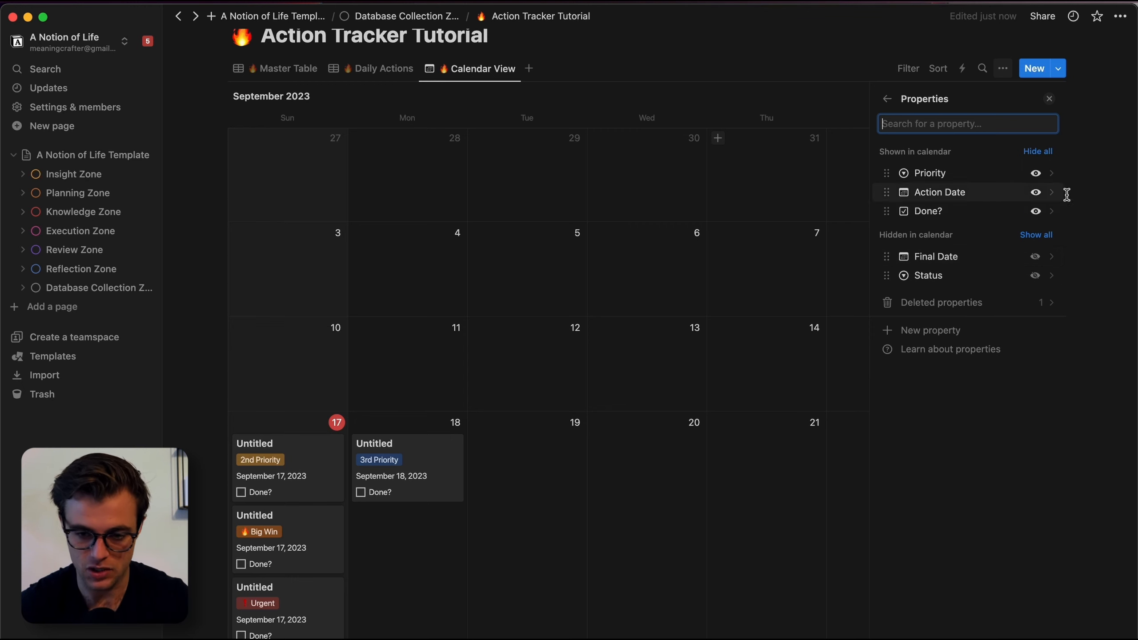
click(1035, 212)
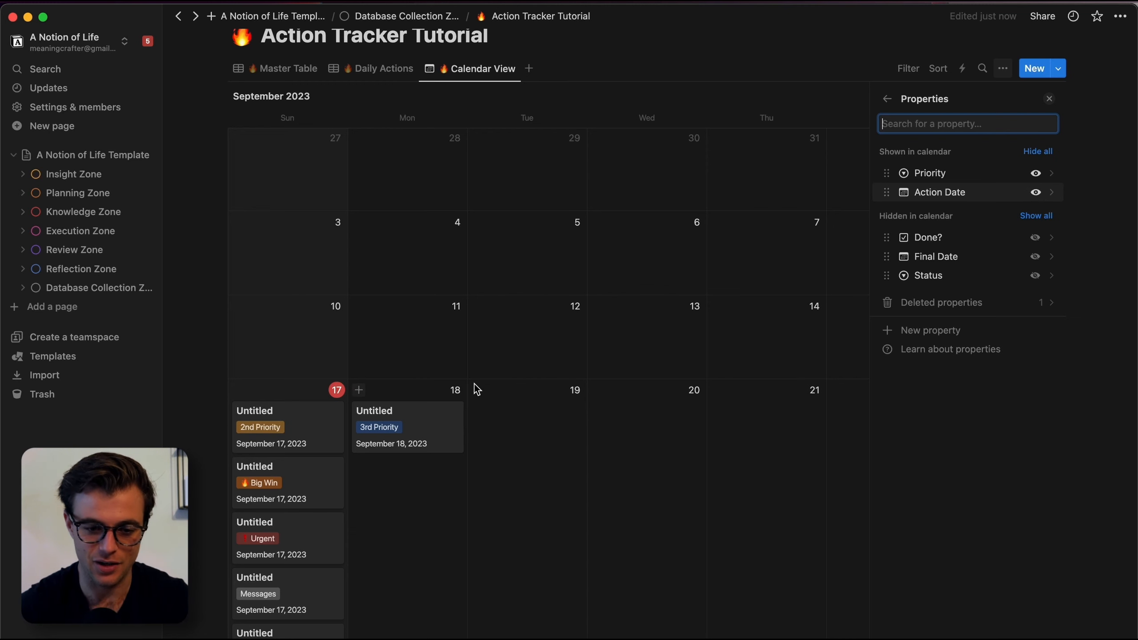
click(1036, 193)
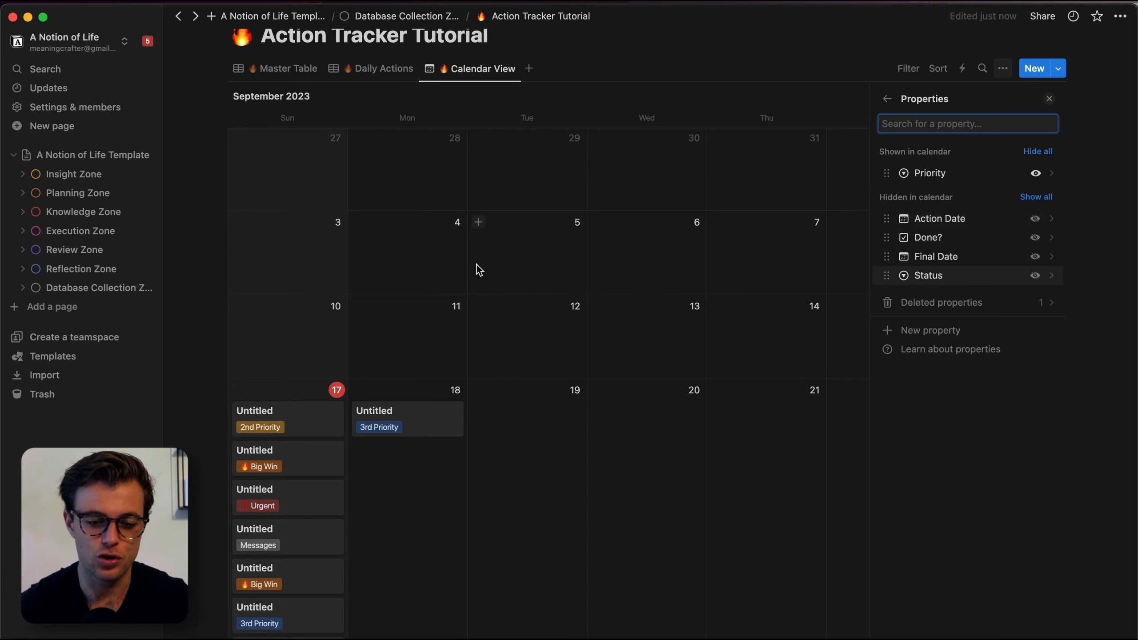
Step: Close the view options and look over the priority tags on the September 17 and 18 calendar cards
click(651, 257)
scroll(653, 259, down, 2)
scroll(653, 259, down, 2)
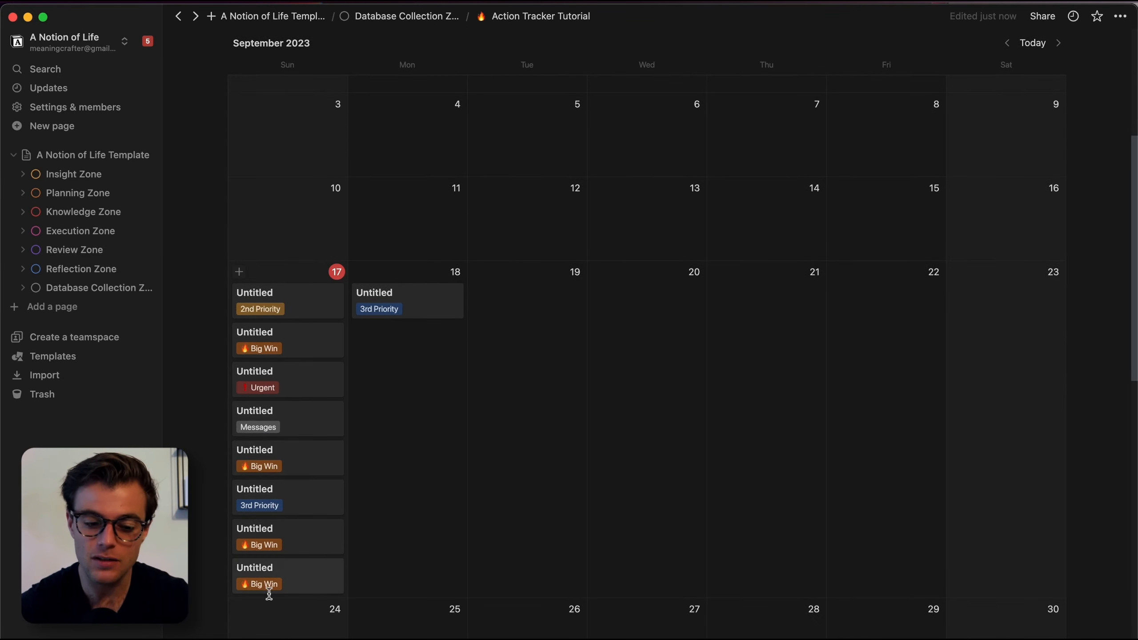
scroll(490, 569, up, 3)
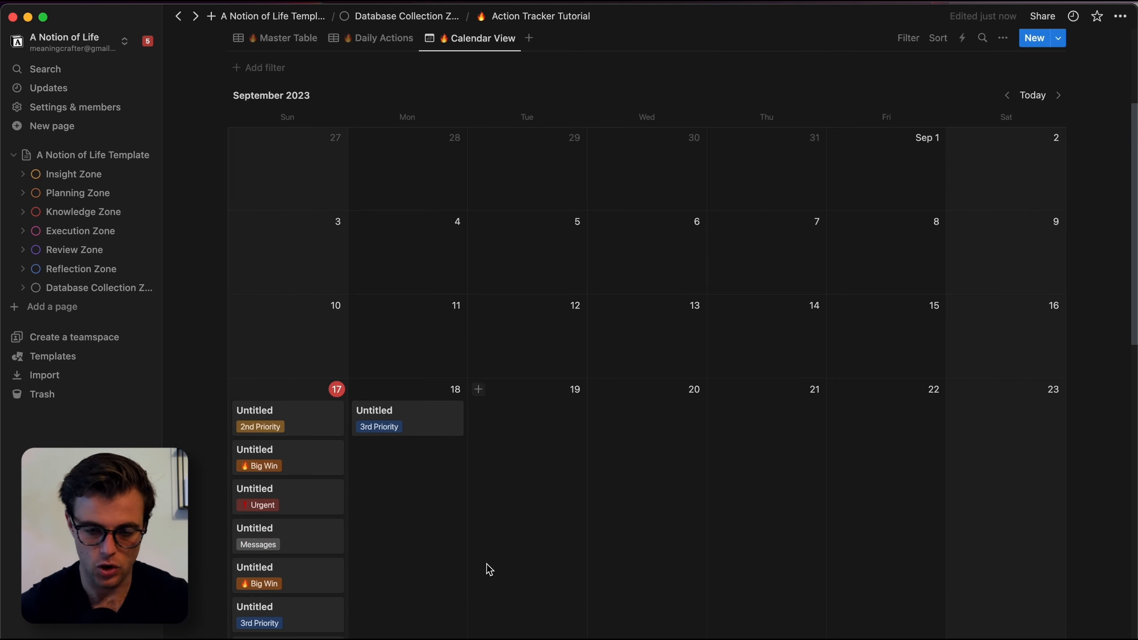
scroll(935, 95, up, 1)
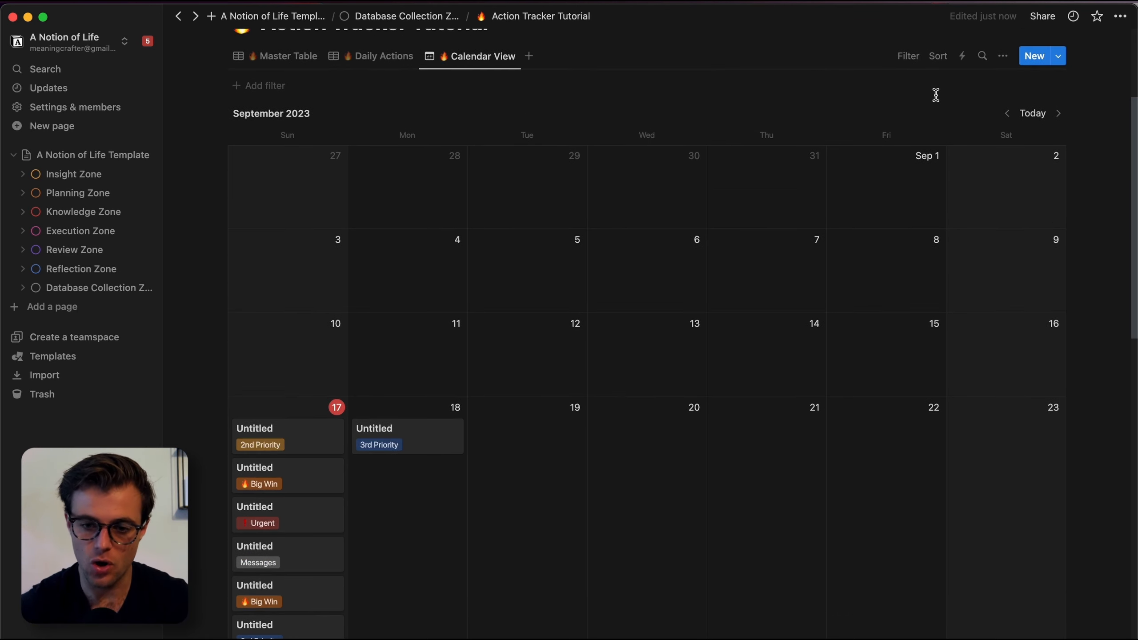
Step: Sort the Calendar View by Priority in ascending order, save the sort for everyone, and review the order of the September 17 cards
click(938, 59)
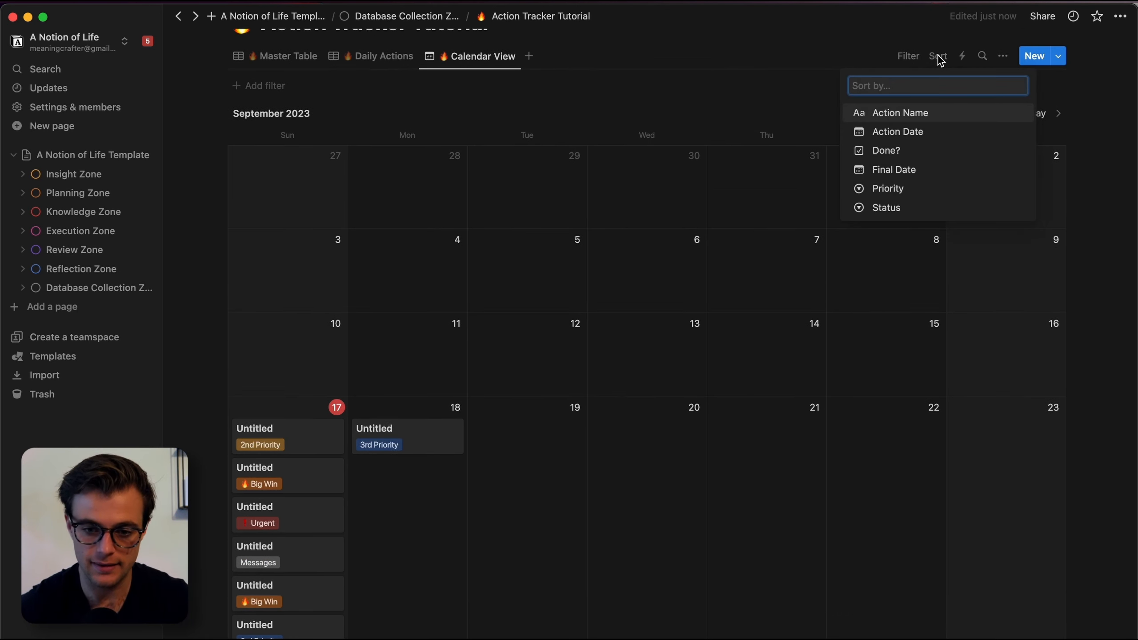
click(889, 188)
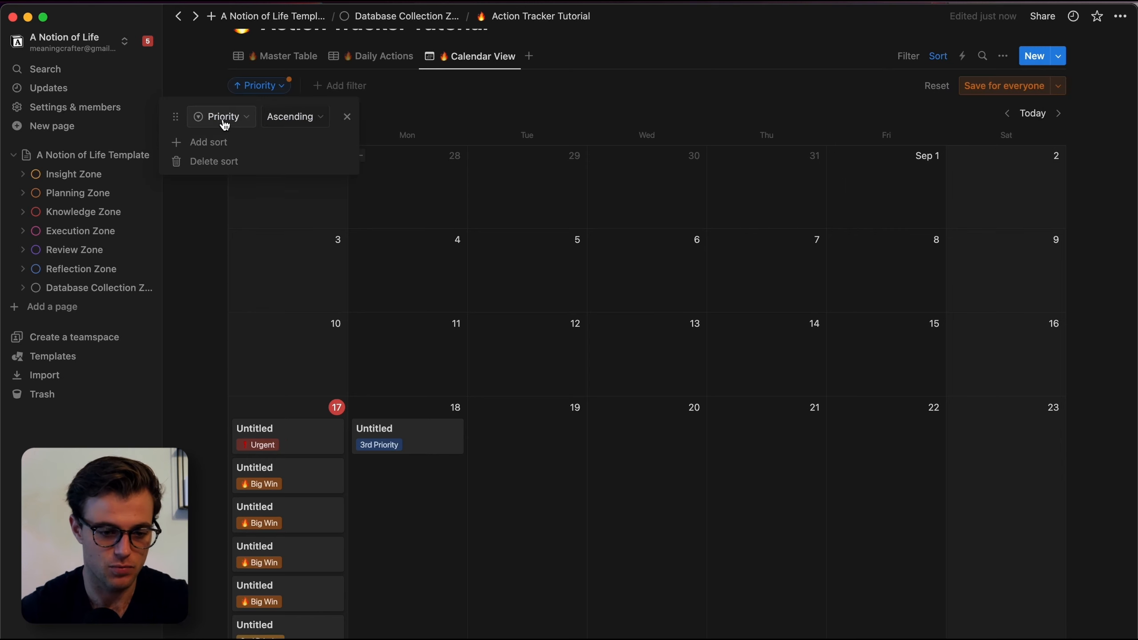
click(1016, 89)
scroll(476, 439, down, 2)
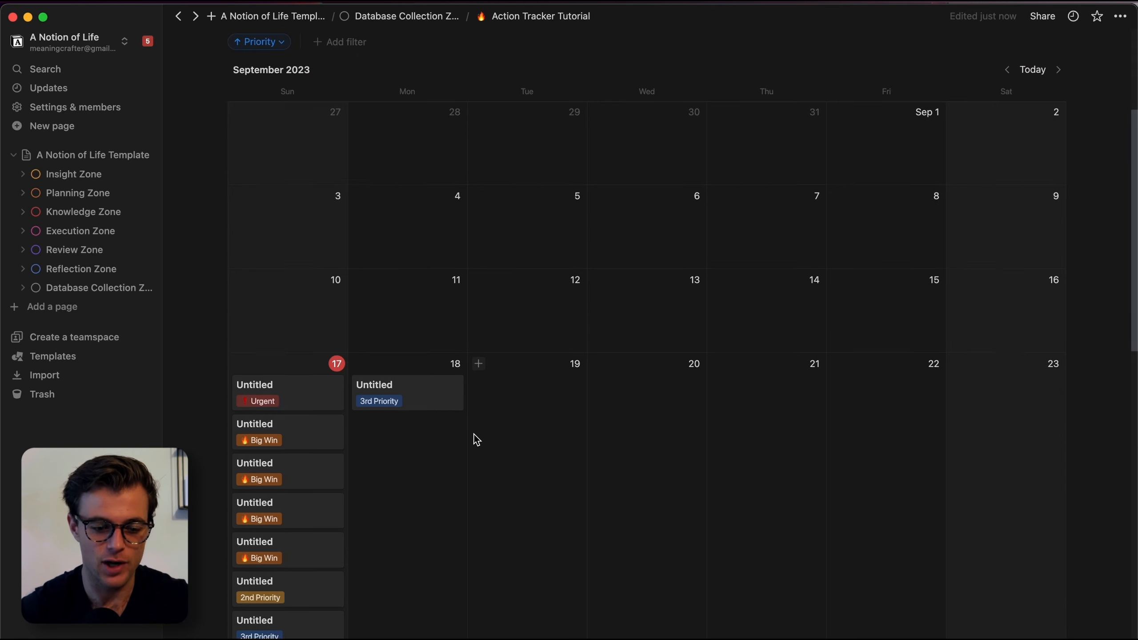
scroll(474, 435, down, 6)
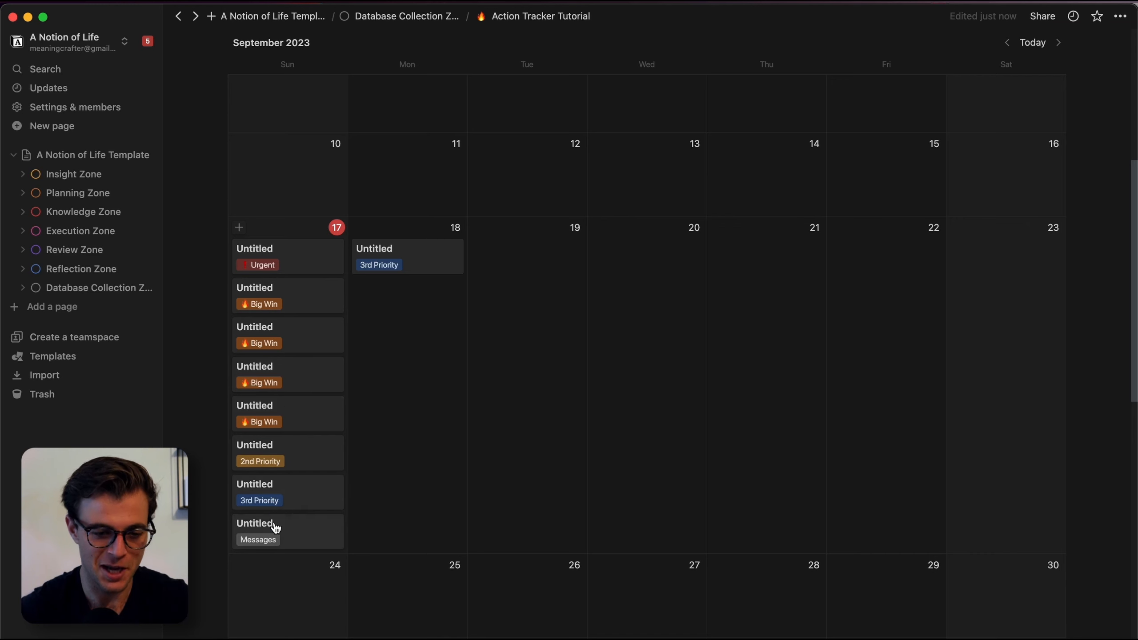
scroll(289, 201, up, 2)
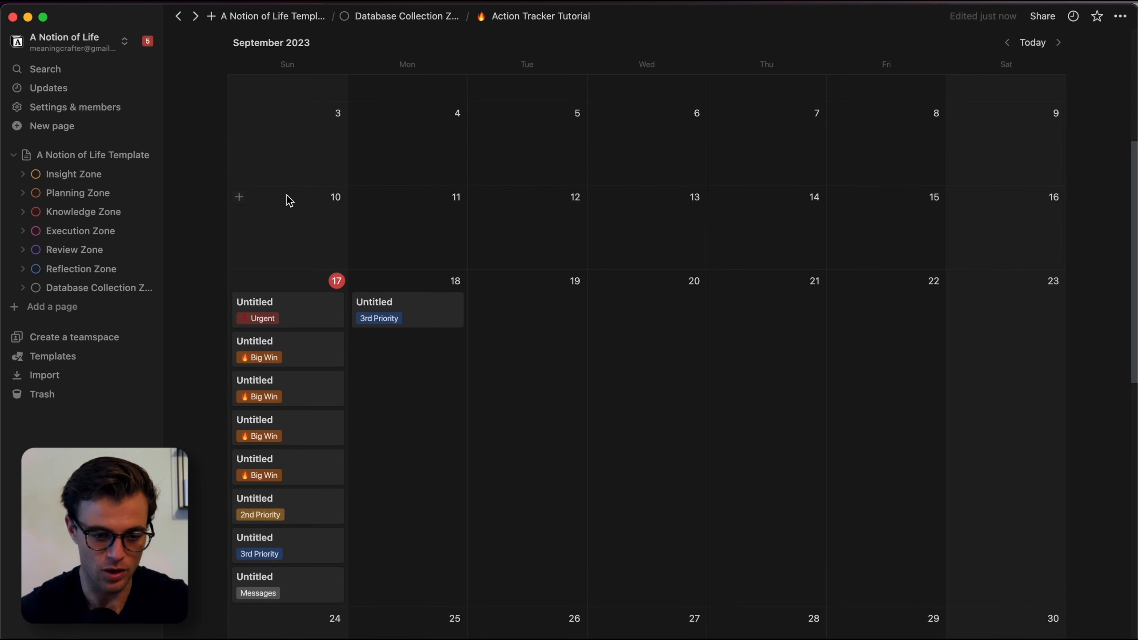
scroll(309, 306, up, 1)
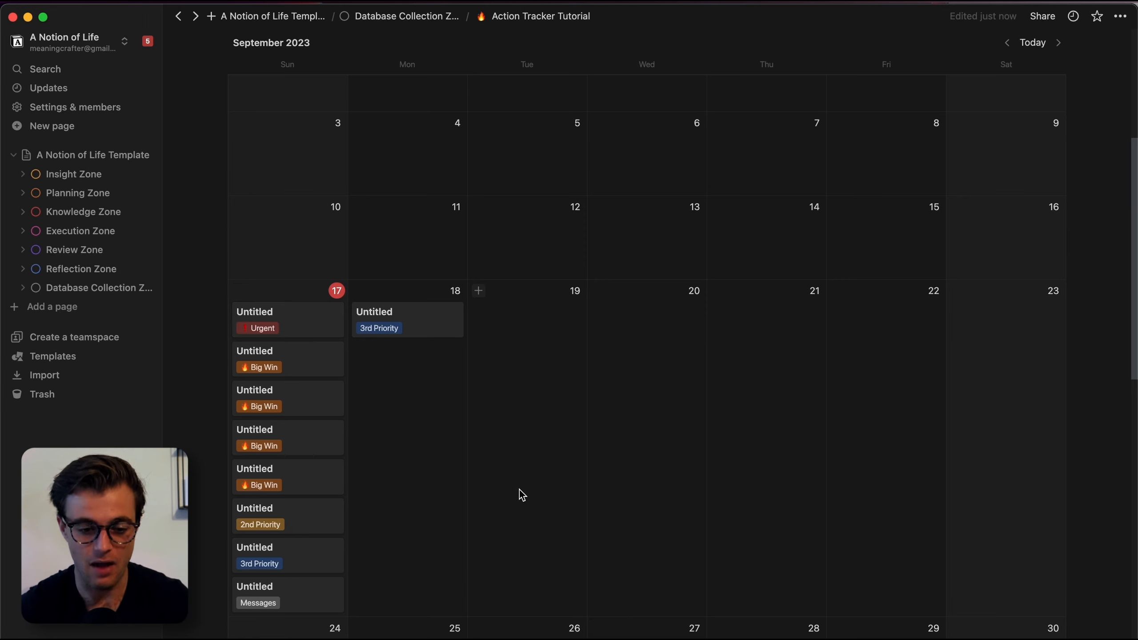
scroll(522, 495, down, 2)
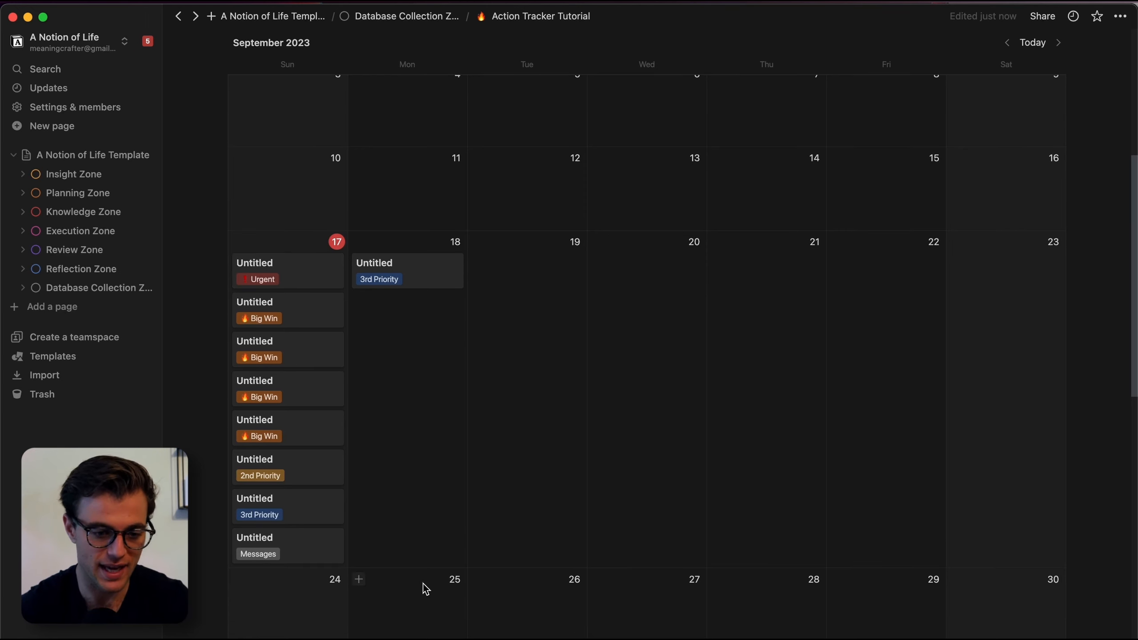
Step: Open Big Win actions on September 17 to view their properties, and close them again
scroll(553, 409, up, 1)
click(275, 343)
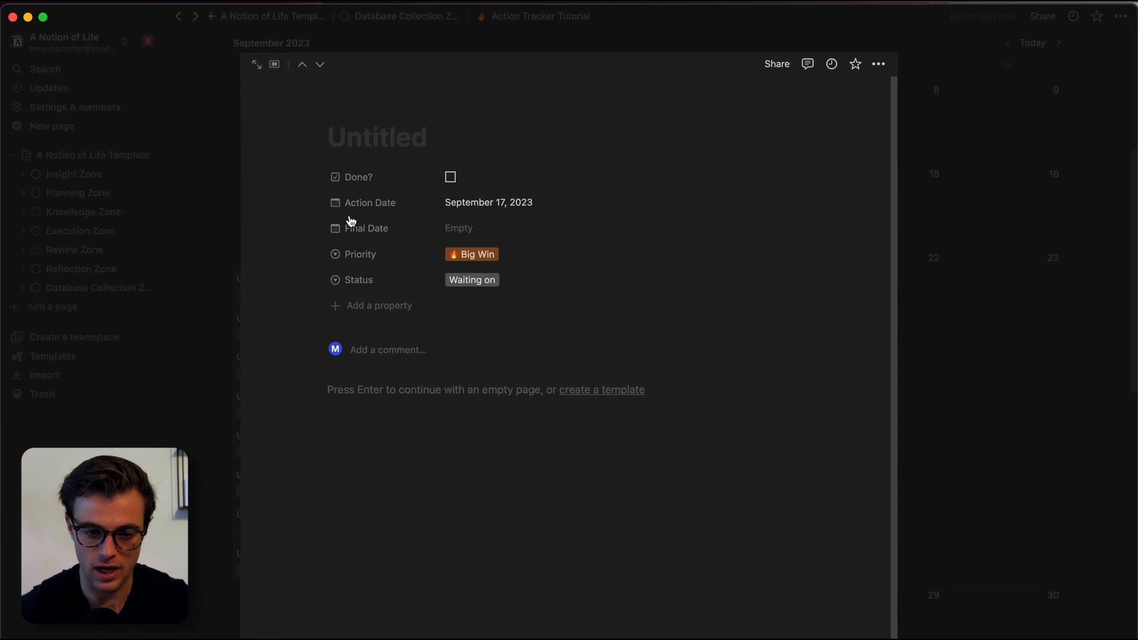
click(1030, 291)
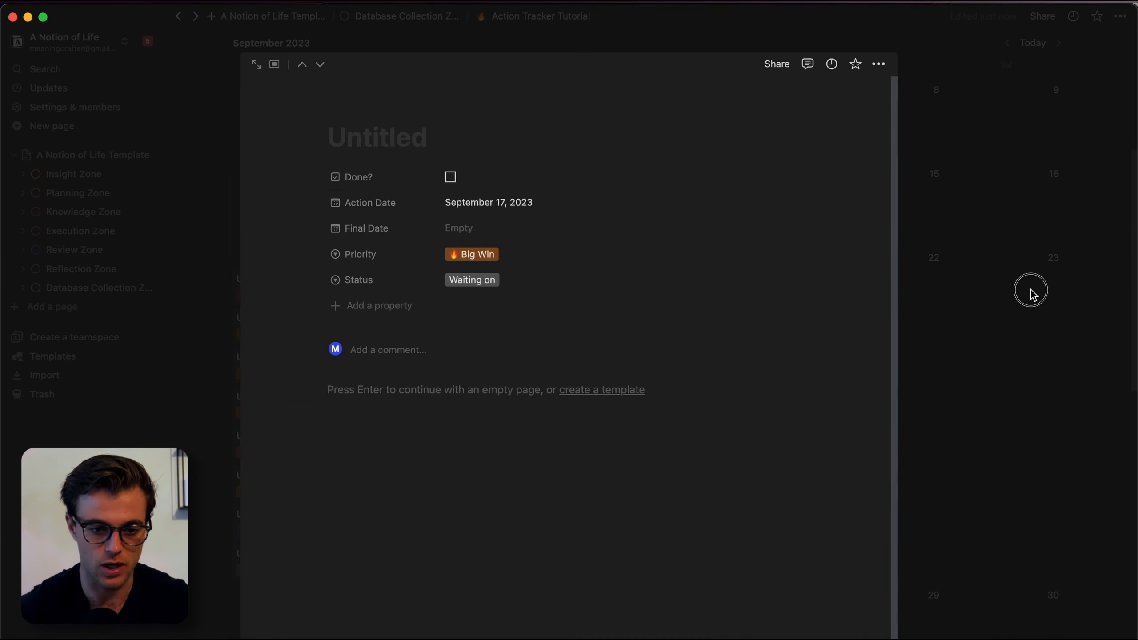
click(283, 372)
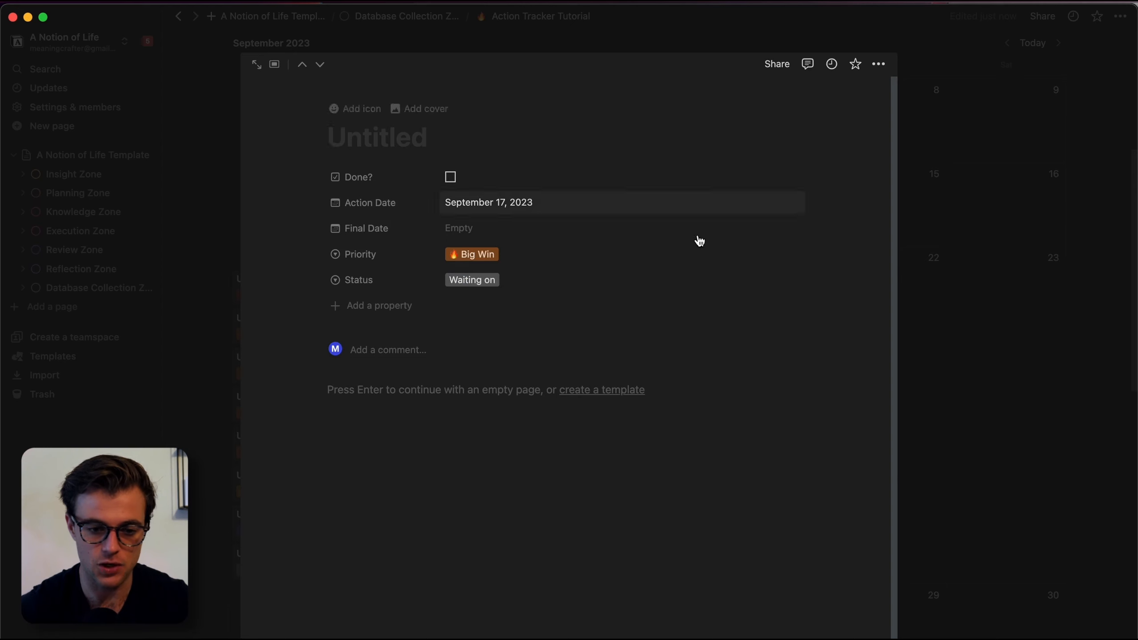
click(909, 289)
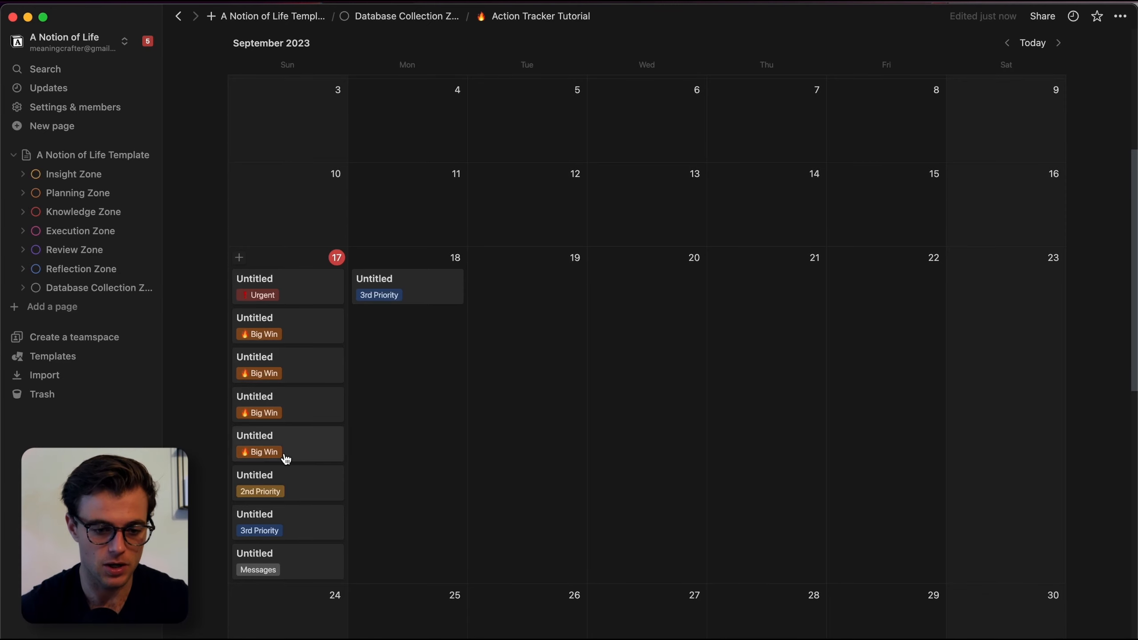
Step: Mark the 2nd Priority action on September 17 and the 3rd Priority action on September 18 as done
click(273, 474)
click(450, 176)
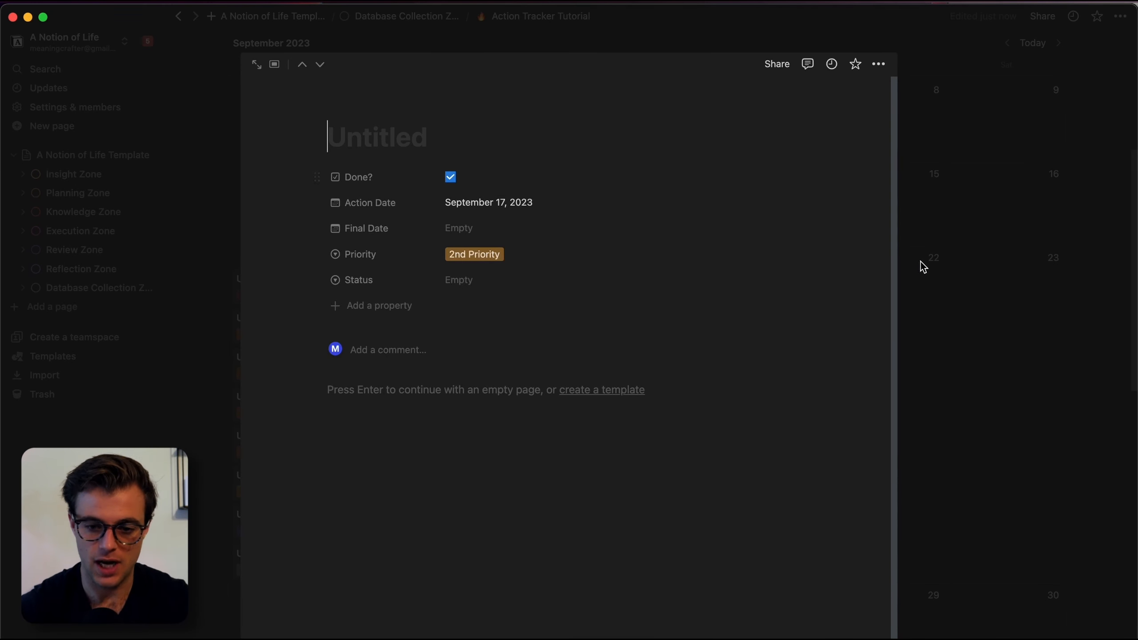
click(933, 313)
click(398, 292)
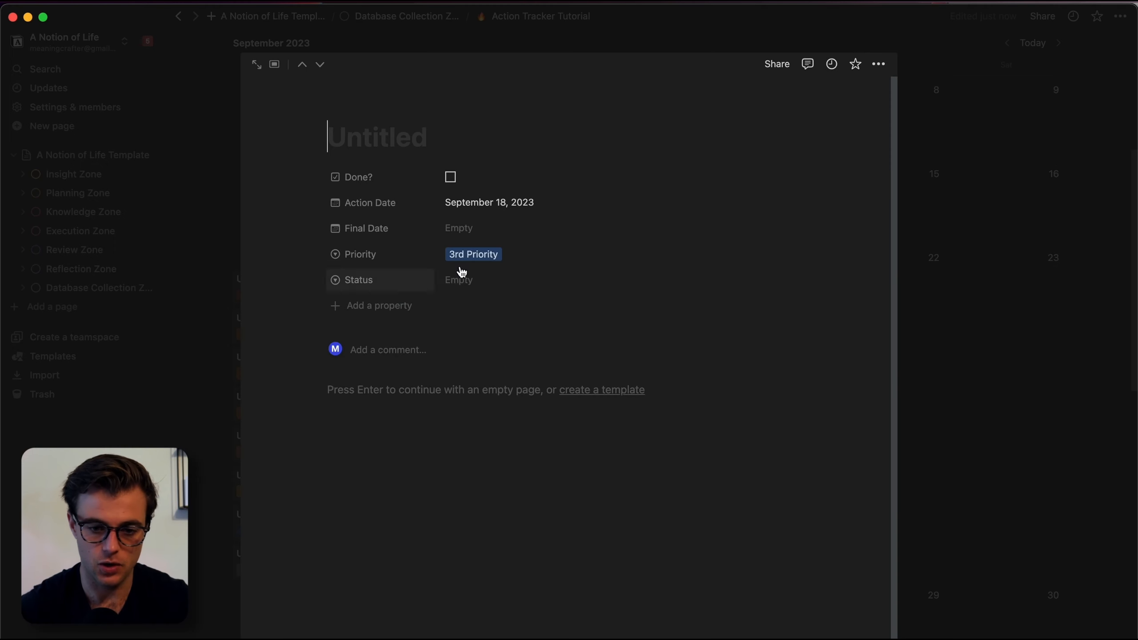
click(451, 177)
click(1013, 252)
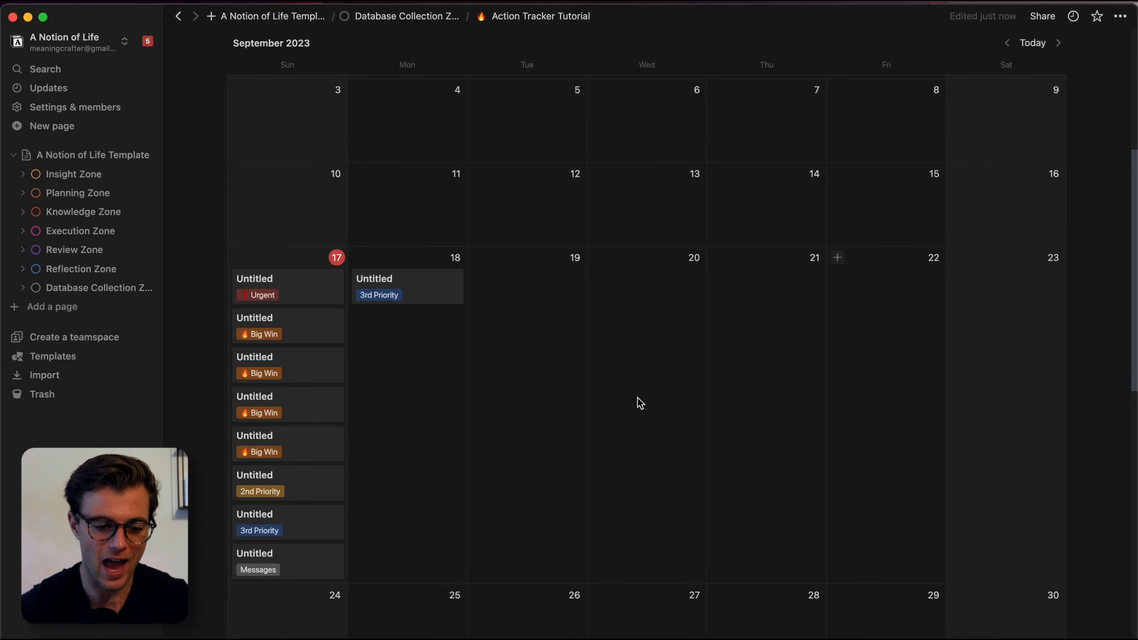
Step: Filter the Calendar View to actions whose Done? property is Unchecked, and save the filter for everyone
scroll(763, 428, down, 1)
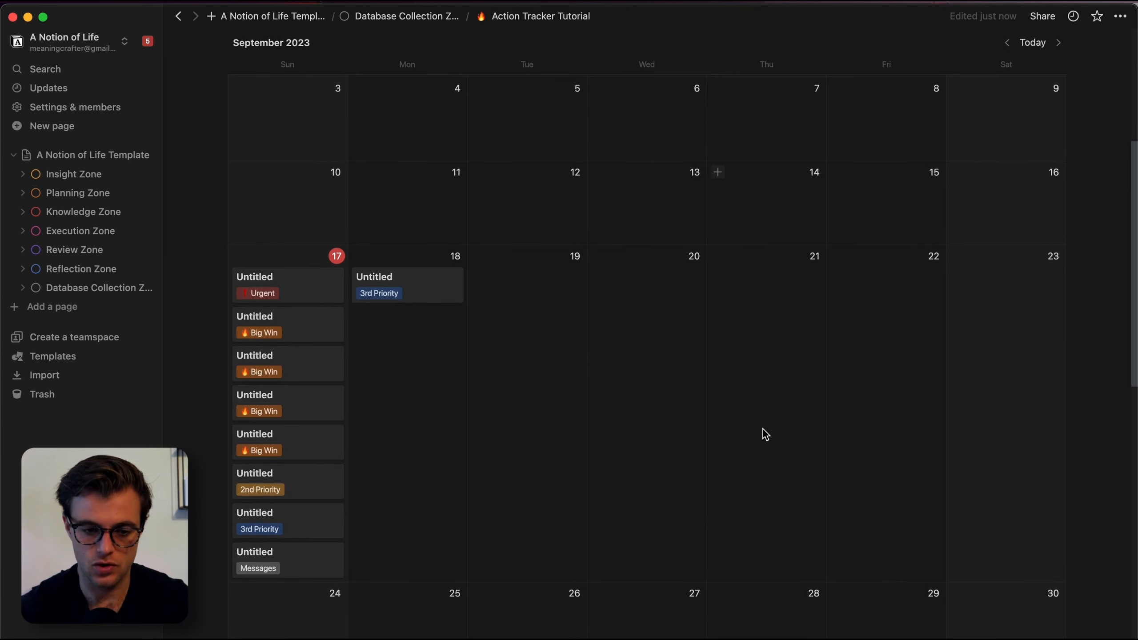
scroll(762, 428, up, 5)
click(906, 110)
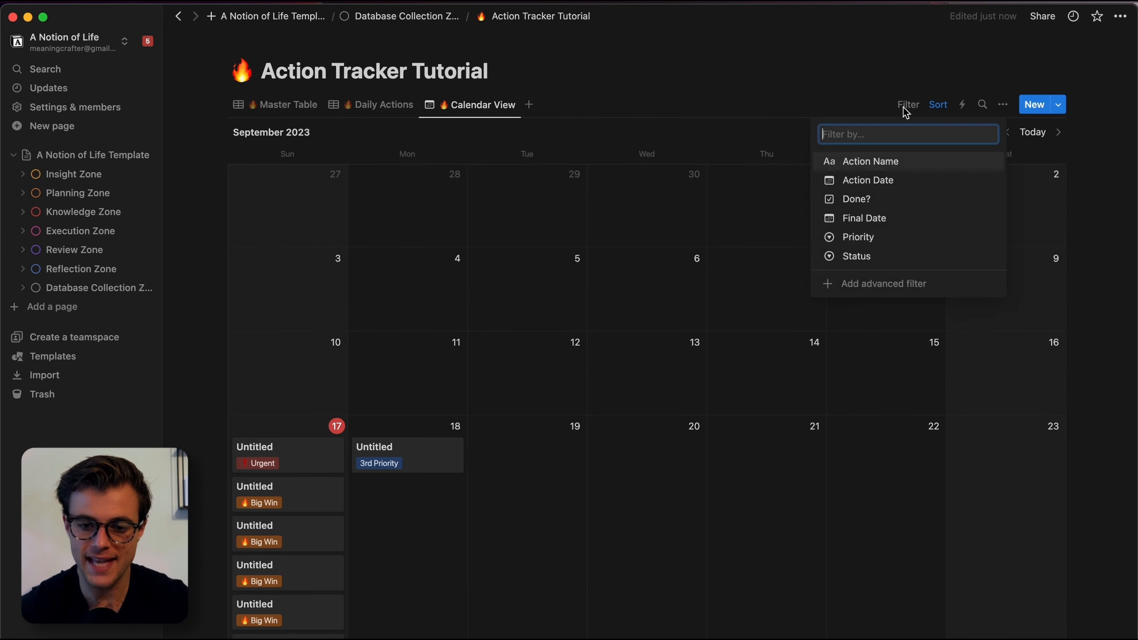
click(851, 209)
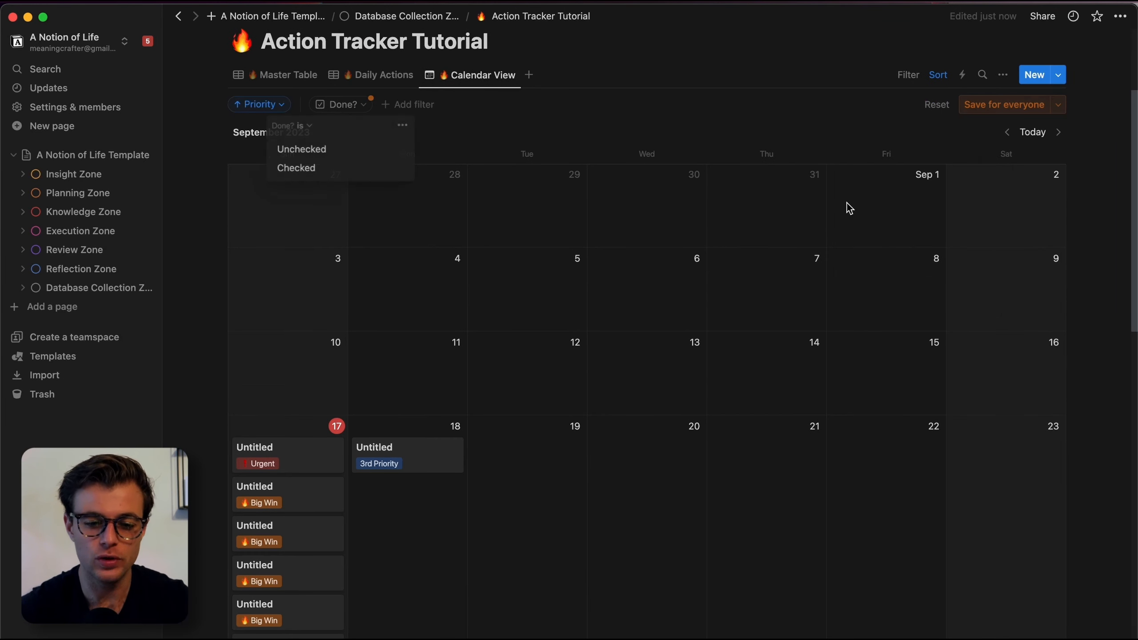
click(324, 153)
click(1022, 112)
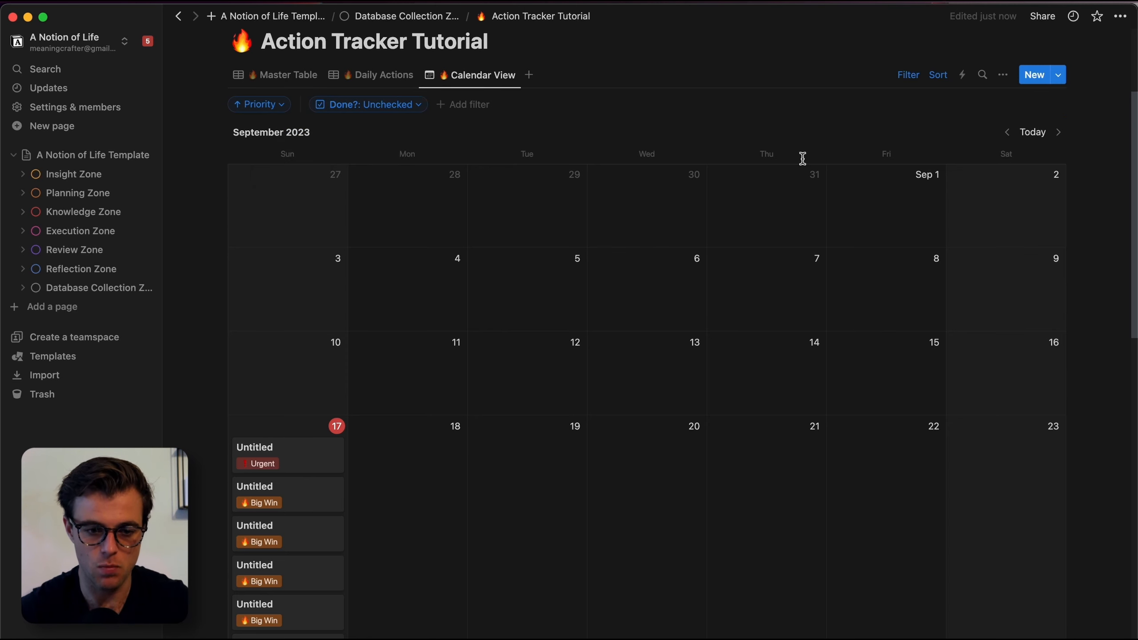
Step: Reschedule the Big Win actions from September 17, moving three to September 18 and one to September 19
scroll(523, 314, down, 3)
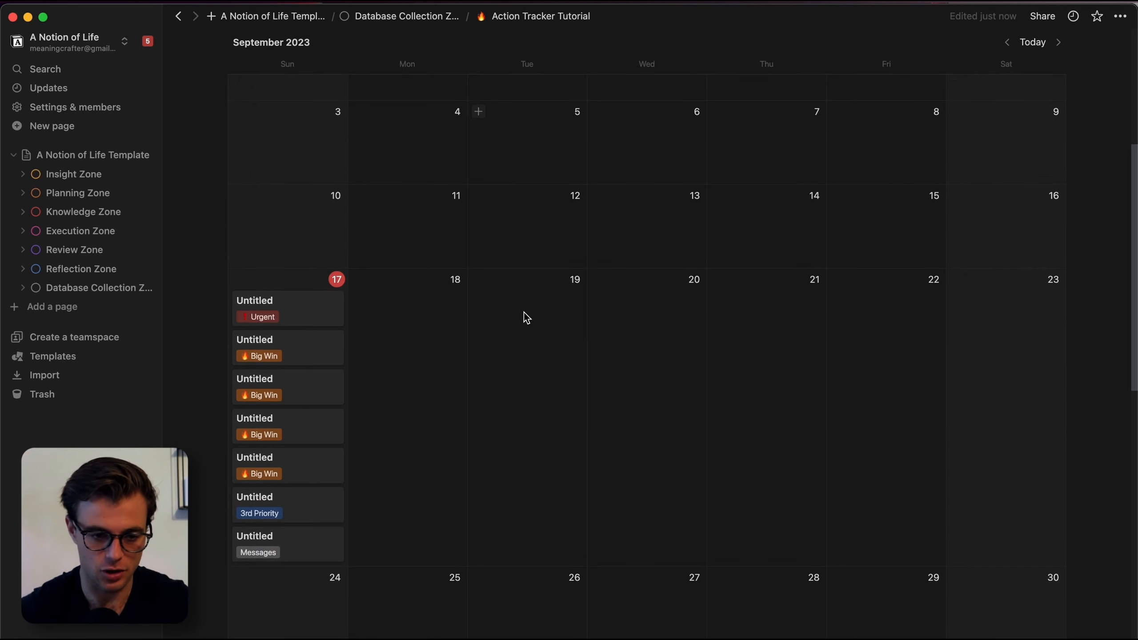
drag(268, 344, 424, 323)
drag(334, 354, 393, 356)
Step: Change the priority of two Big Win actions on September 18, one to 3rd Priority and the other to 2nd Priority
click(394, 356)
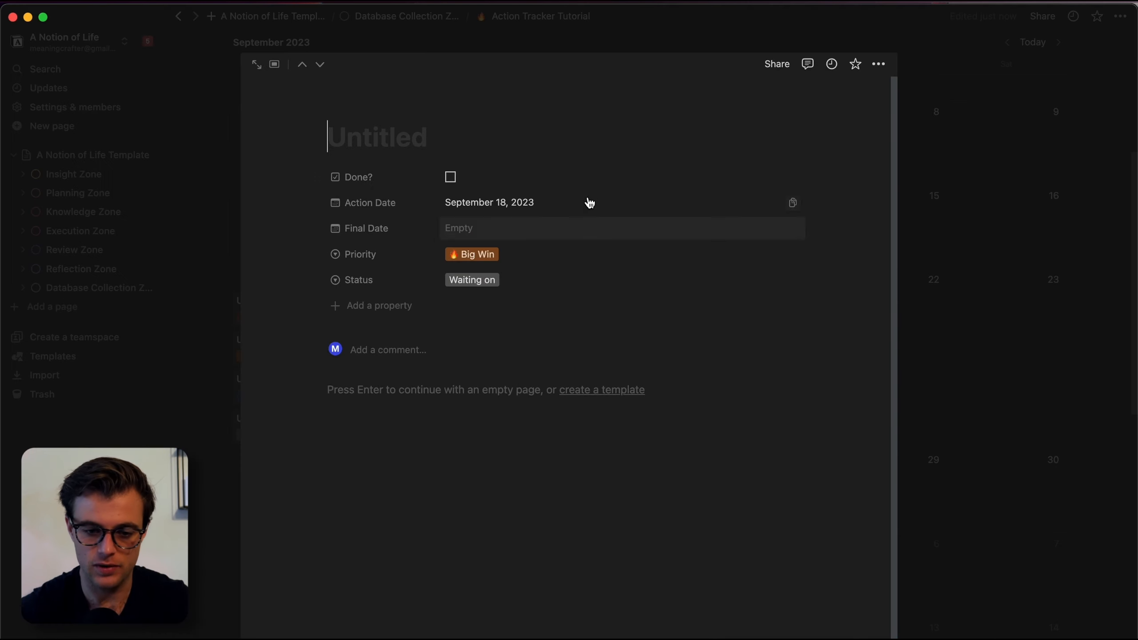
click(475, 254)
key(Escape)
key(Escape)
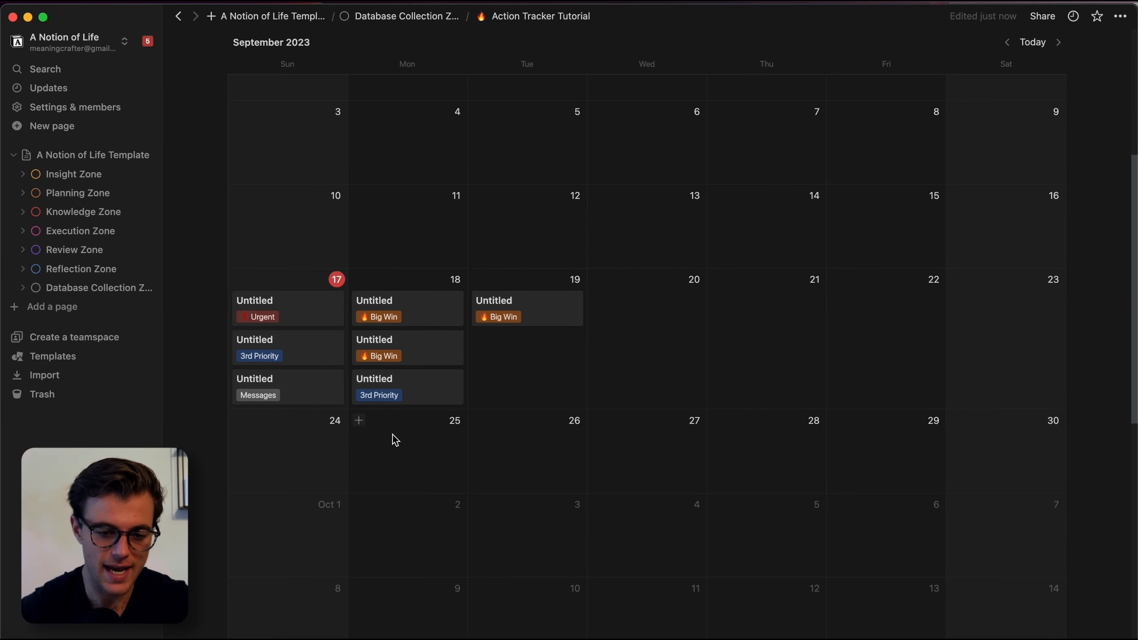
click(399, 357)
click(515, 253)
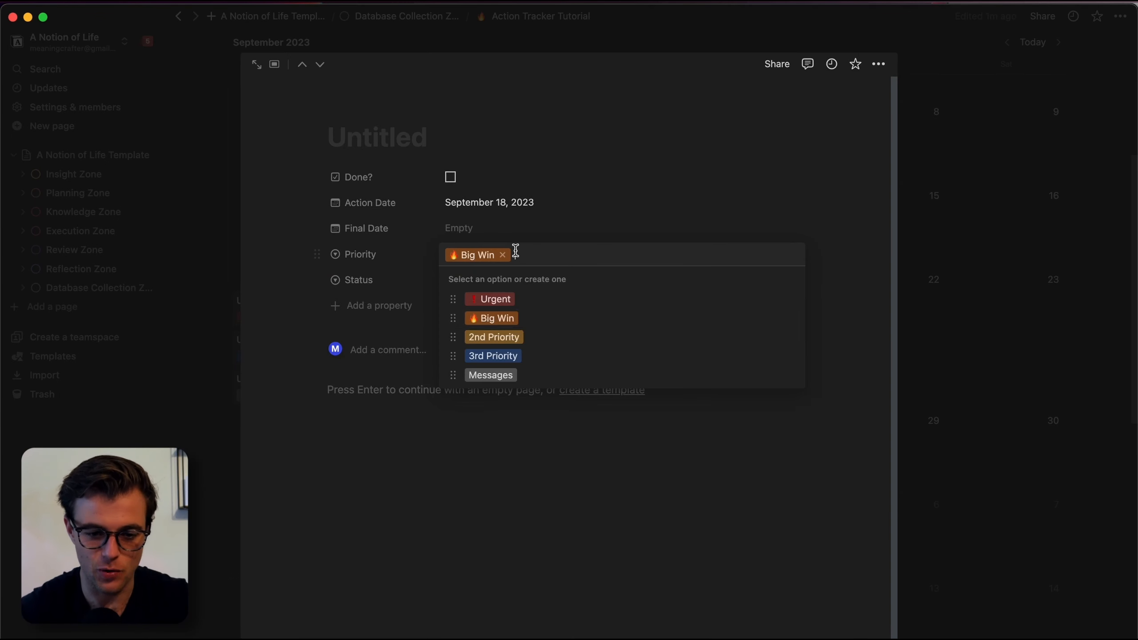
click(522, 336)
click(1019, 324)
Step: Open the Planning Zone page and look over its Action Date Calendar for September 2023
scroll(431, 483, up, 2)
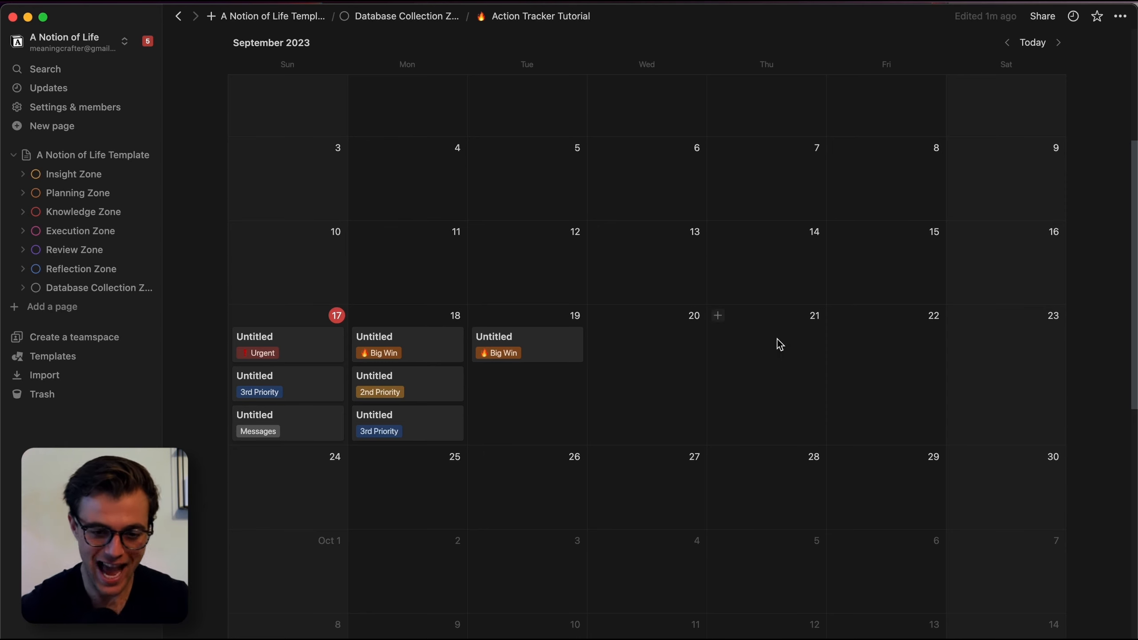
scroll(641, 281, up, 2)
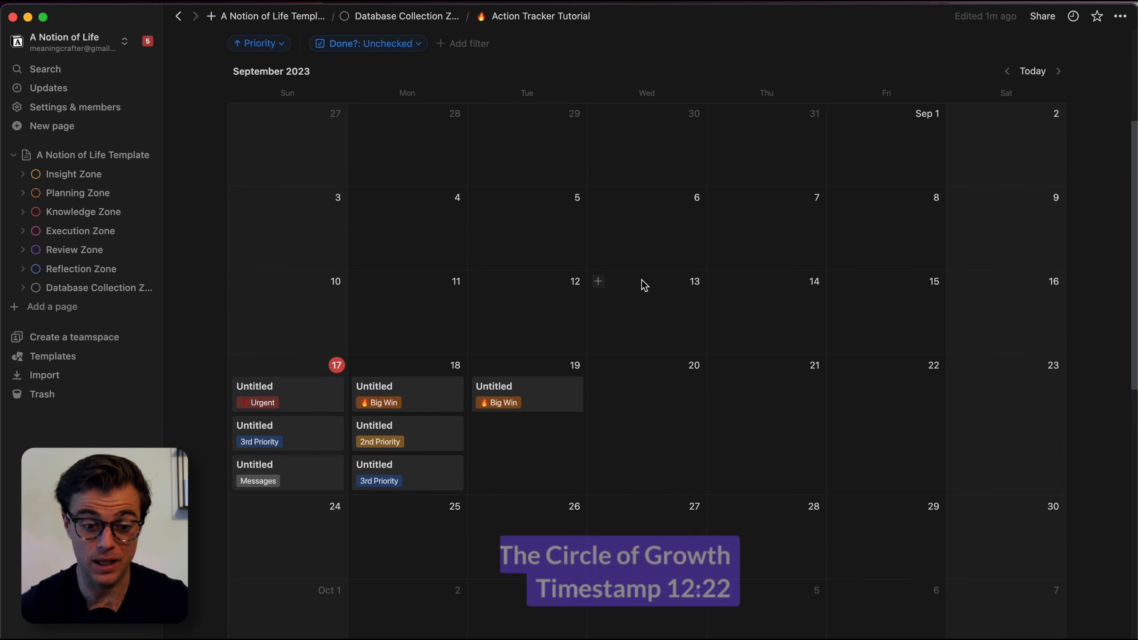
click(78, 193)
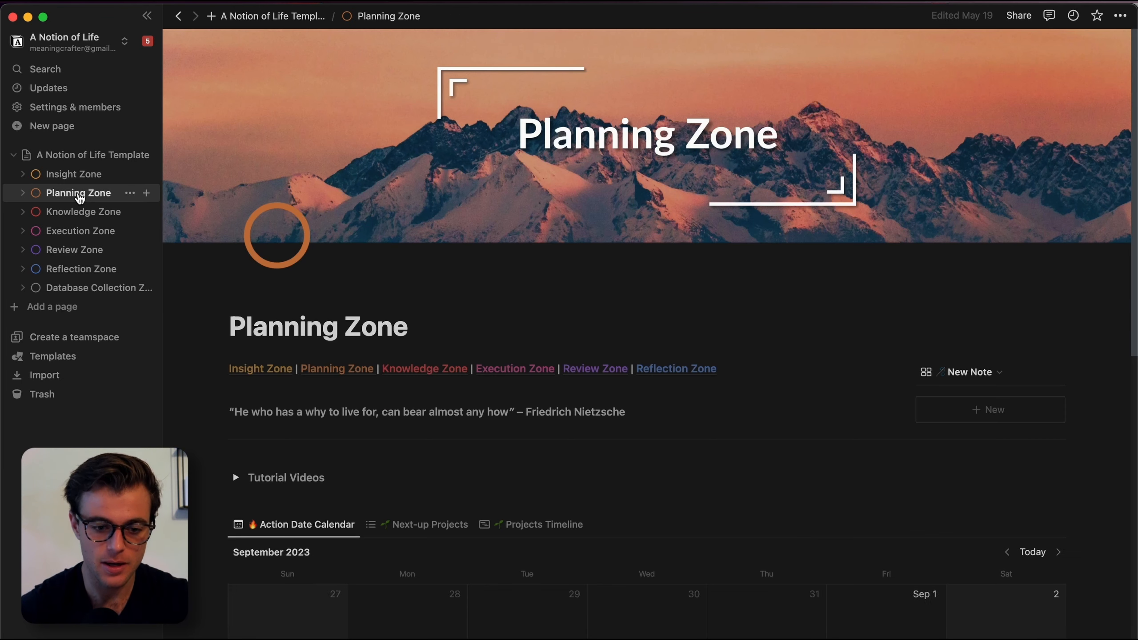
scroll(521, 298, down, 2)
scroll(521, 298, down, 10)
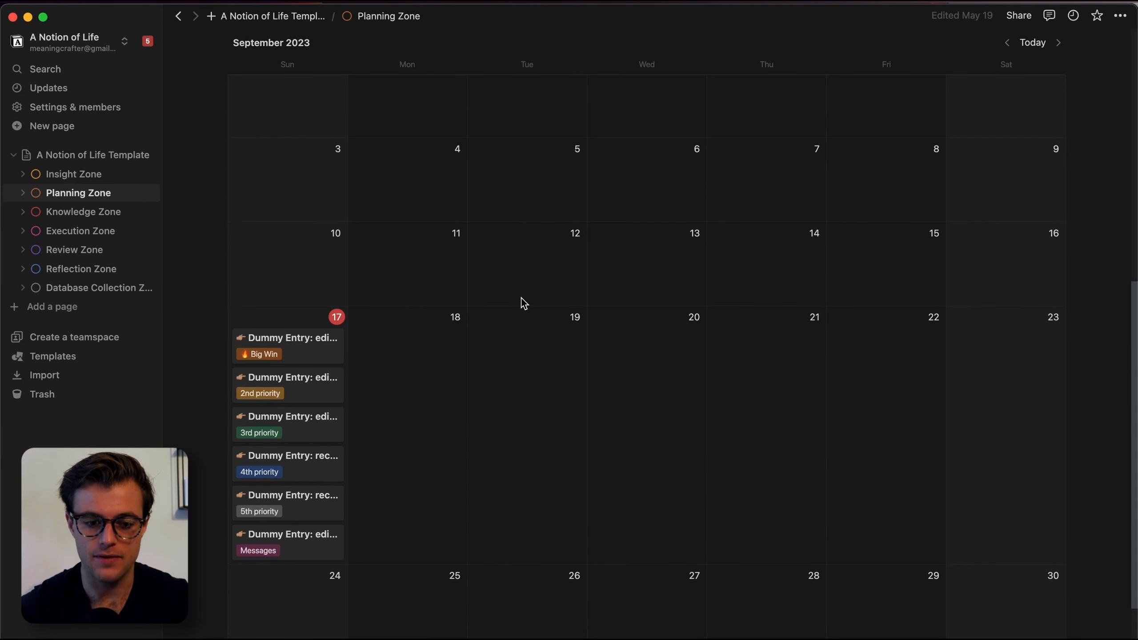
Step: Rearrange the dummy entries so the 5th priority and Messages entries fall on September 18 and the others stay on September 17
drag(203, 360, 299, 533)
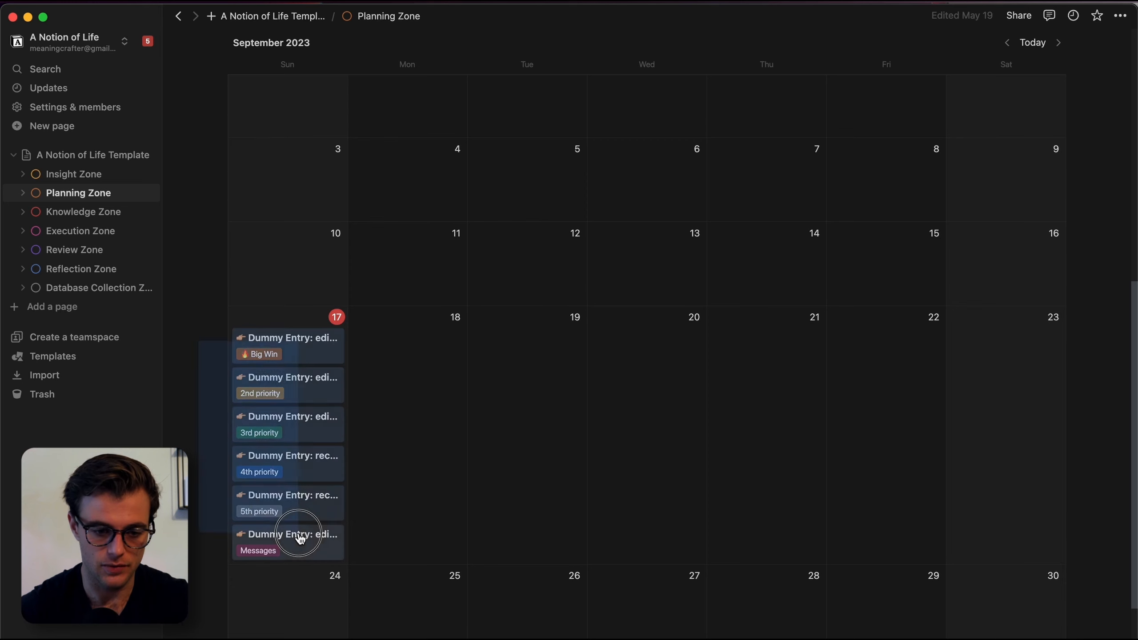
drag(287, 349, 316, 361)
drag(383, 352, 296, 381)
drag(414, 365, 269, 413)
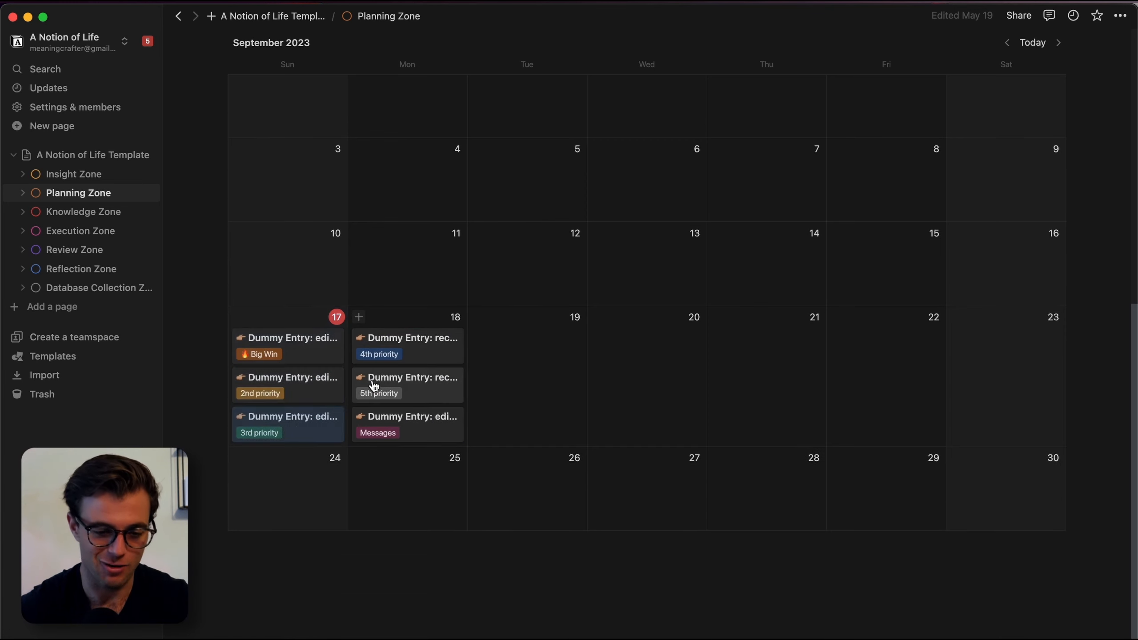
drag(399, 347, 291, 406)
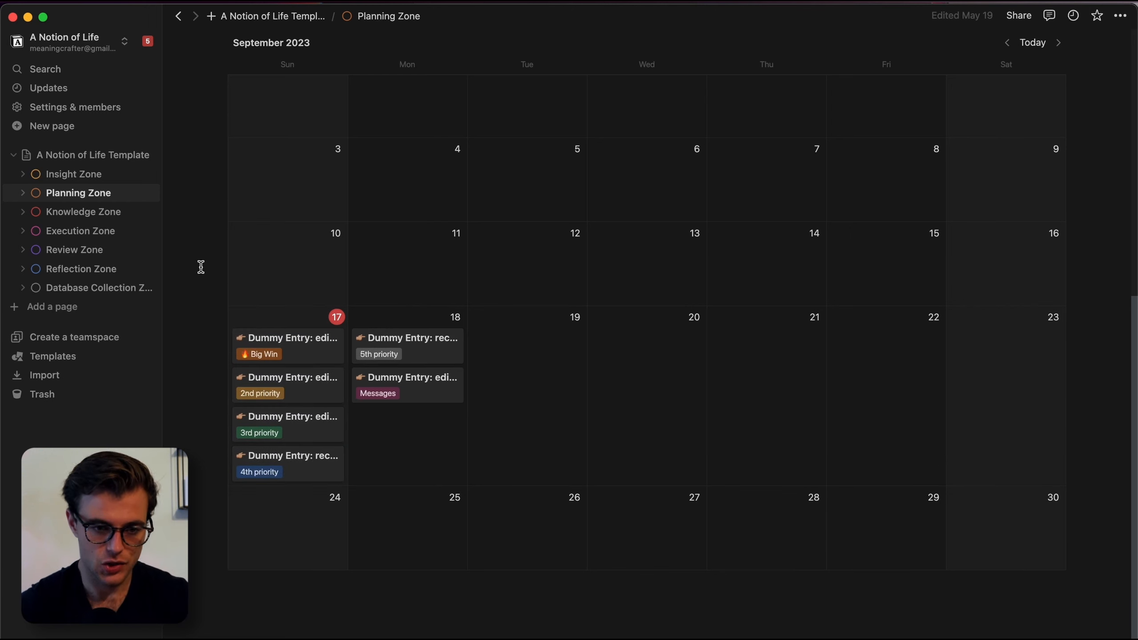
Step: Return to the Action Tracker Tutorial database from the Execution & Planning Databases list in the Database Collection Zone
click(79, 289)
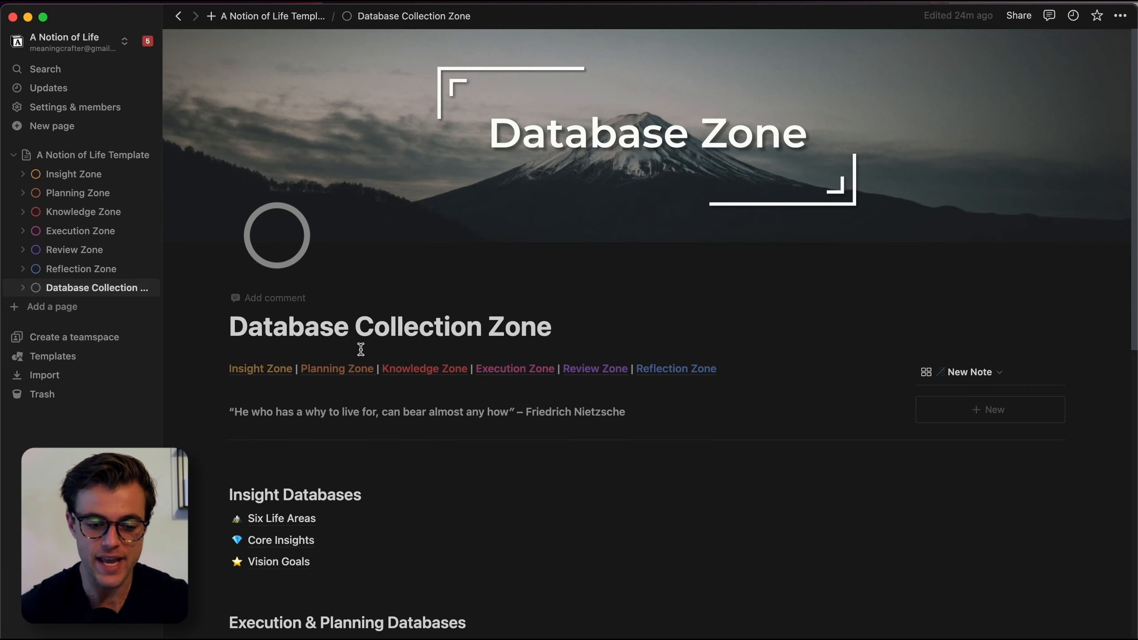
scroll(416, 398, down, 2)
scroll(418, 403, down, 6)
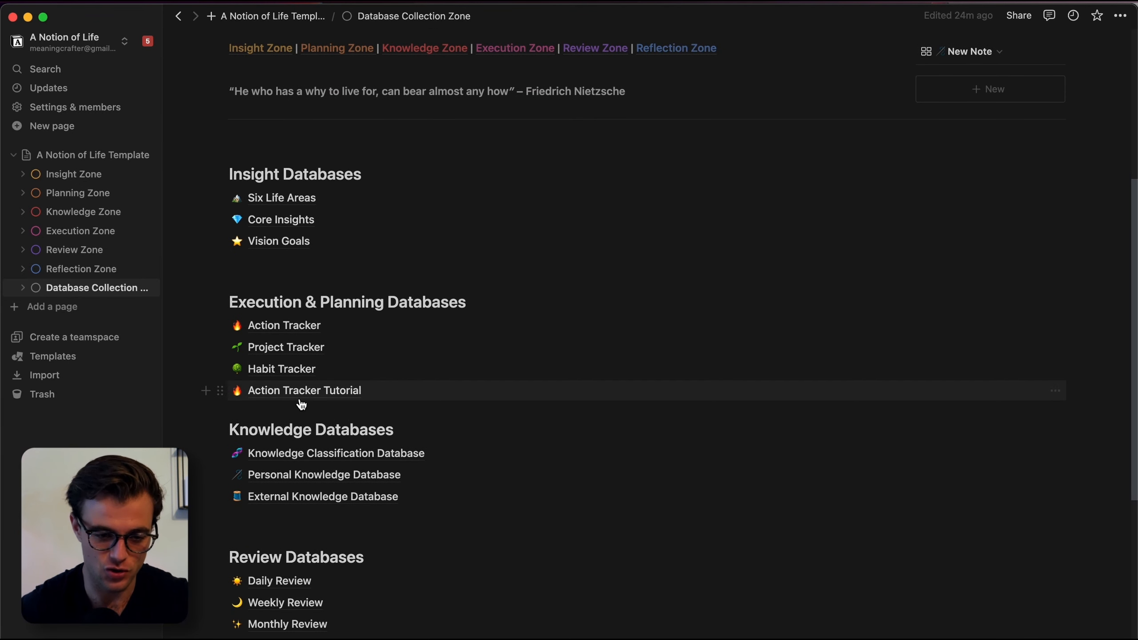
click(323, 399)
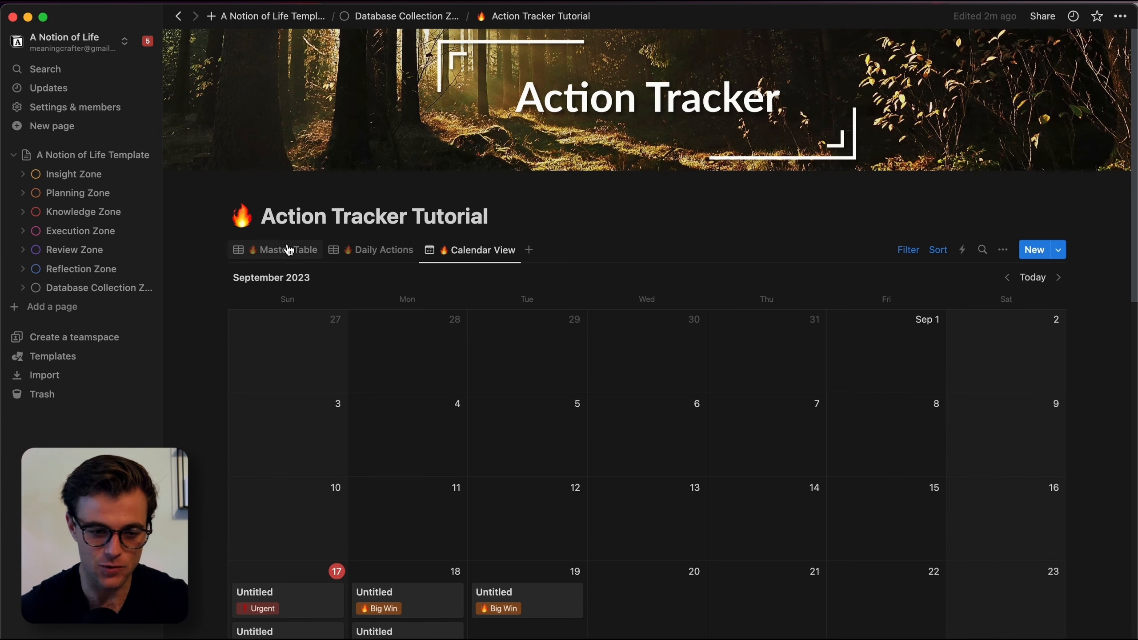
Step: Review the Master Table, Daily Actions and Calendar View of the Action Tracker Tutorial database in turn
click(289, 251)
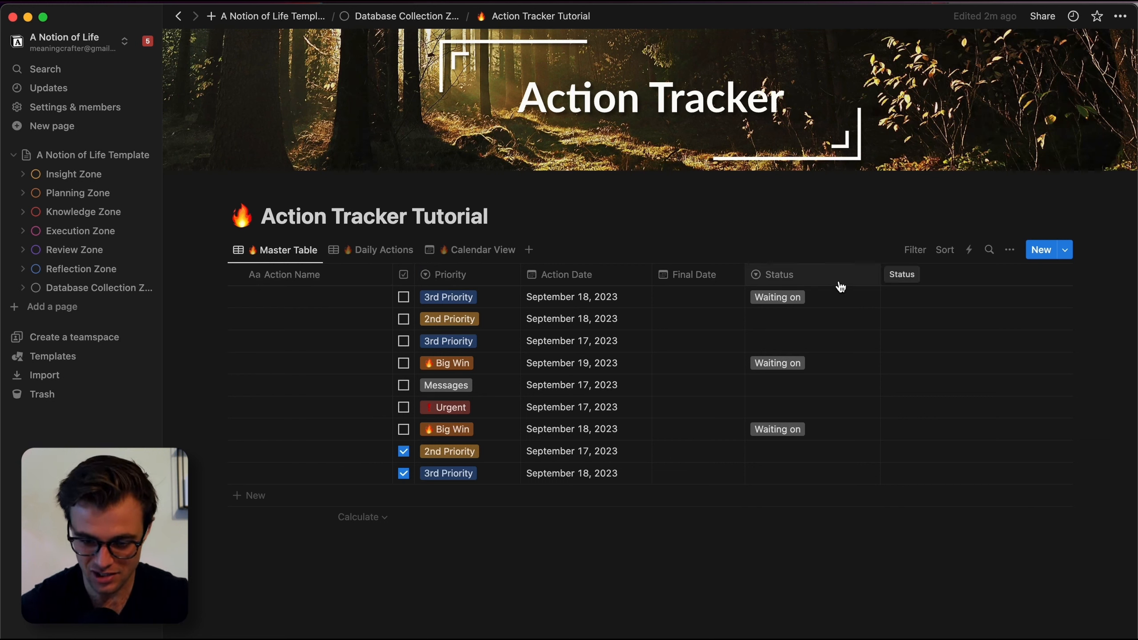
click(378, 250)
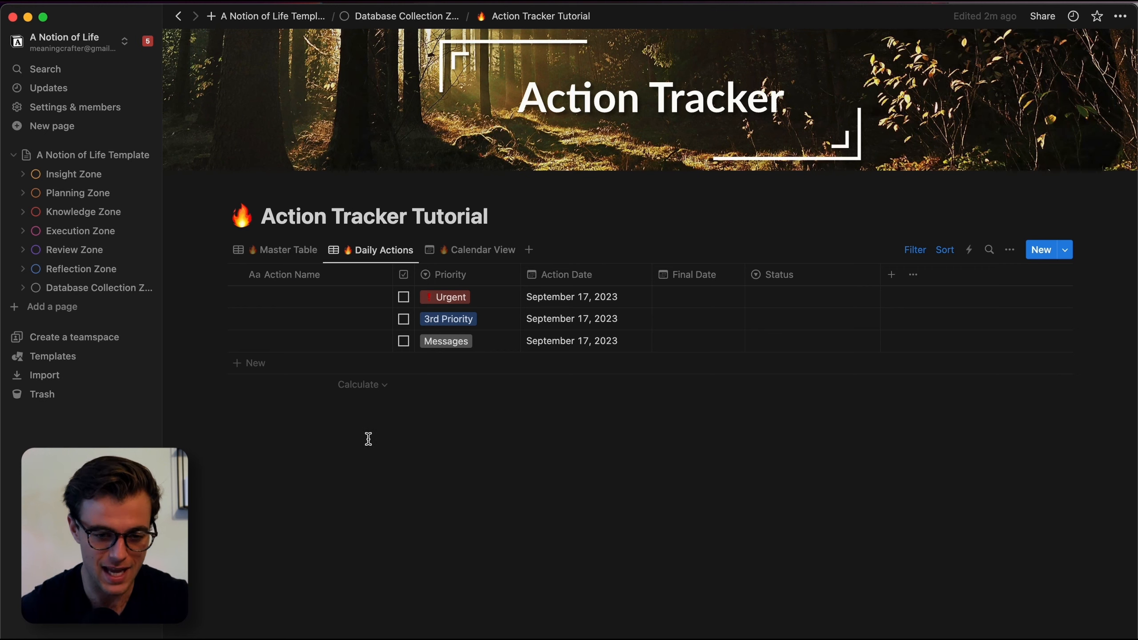
click(490, 253)
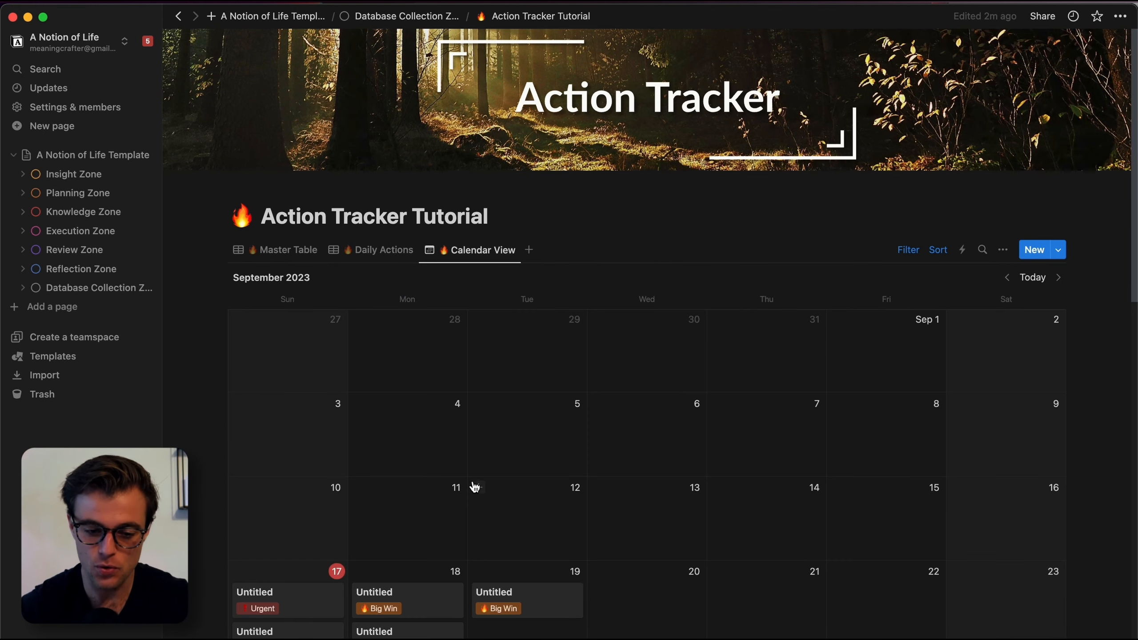
Step: Move the September 18 Big Win and 2nd Priority entries to September 19 in the Calendar View
scroll(473, 475, down, 4)
drag(423, 422, 498, 431)
drag(434, 423, 535, 486)
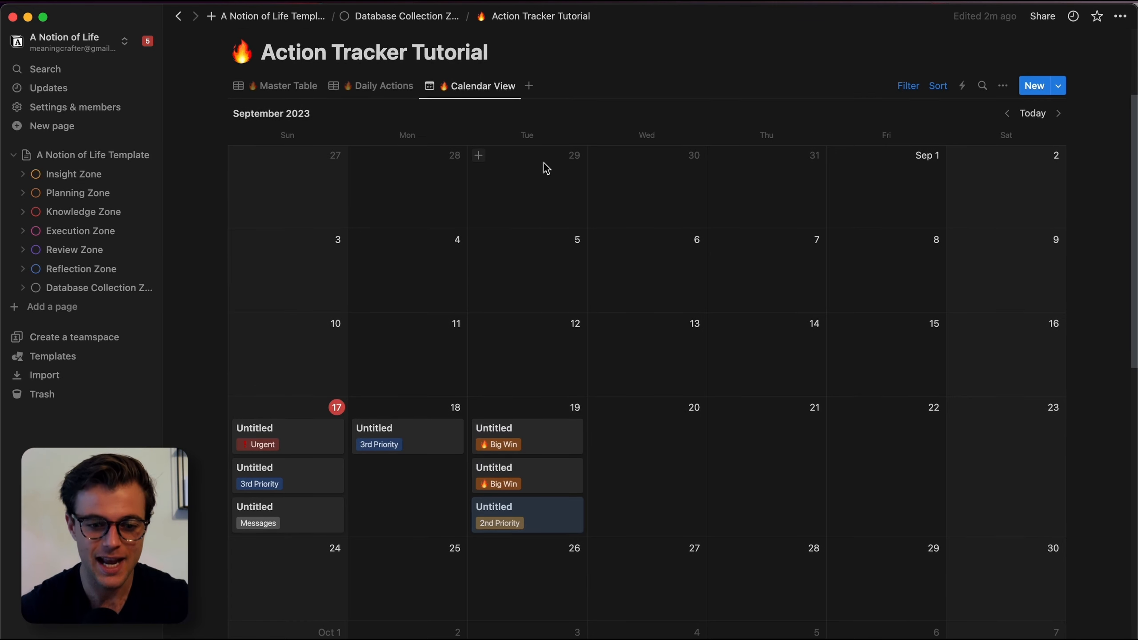
scroll(544, 166, up, 2)
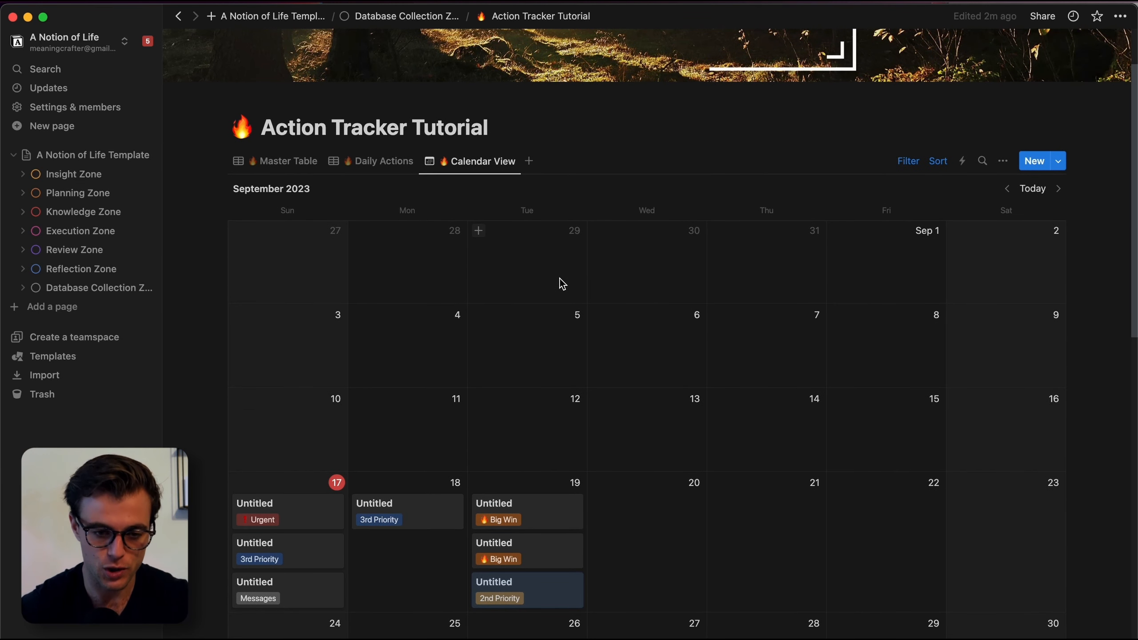
Step: Look at the Actions view in the Execution Zone and the Action Date Calendar in the Planning Zone
click(92, 231)
scroll(523, 325, down, 5)
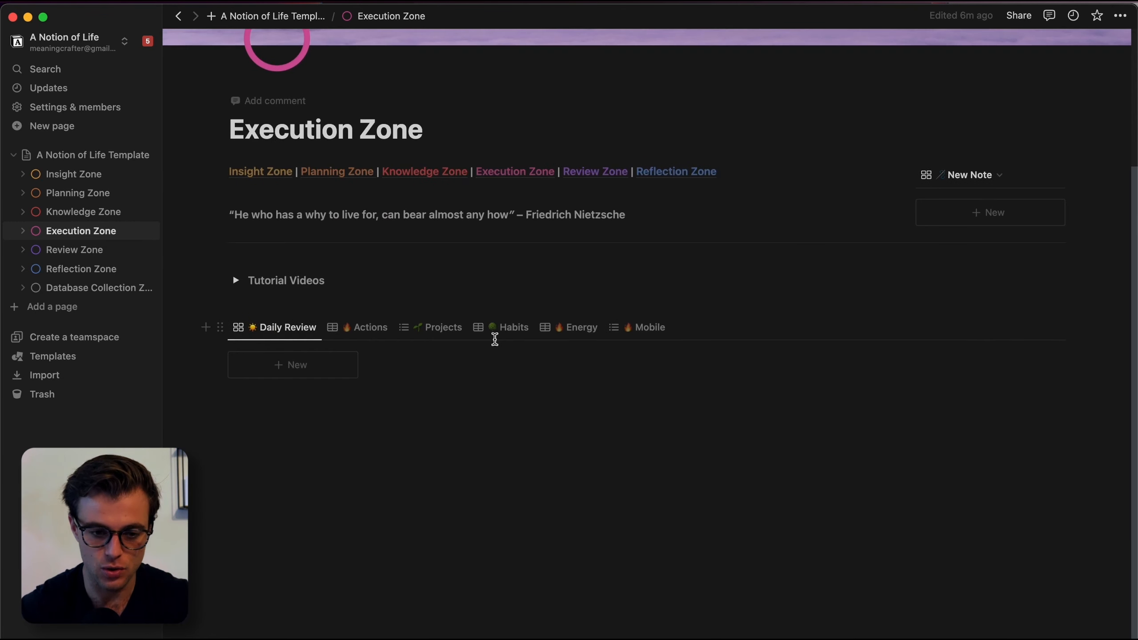
click(360, 330)
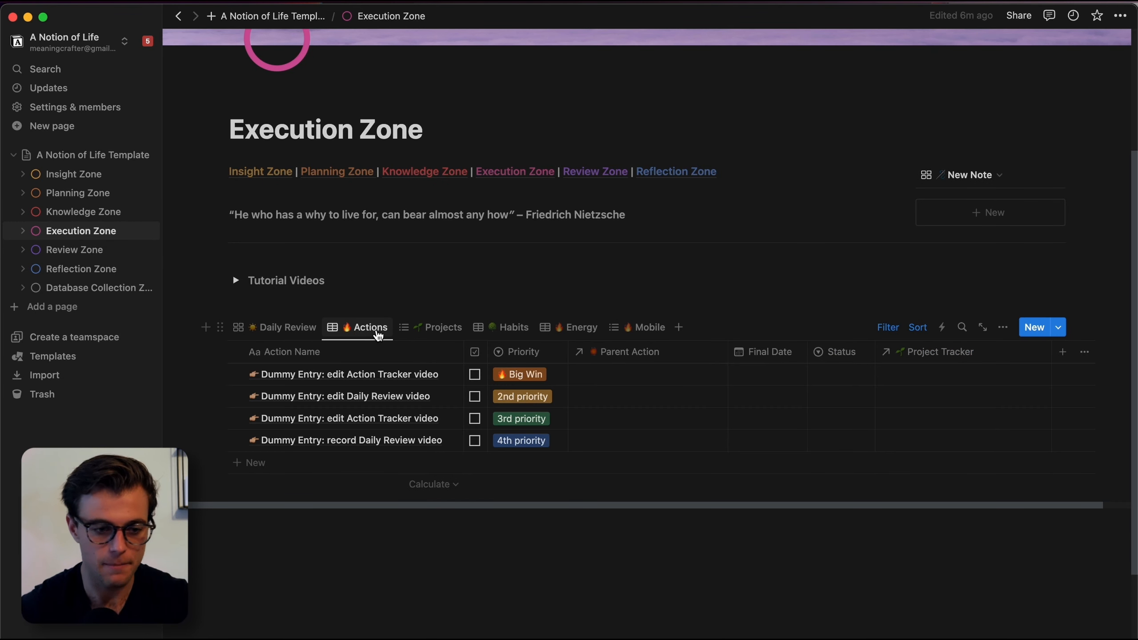
click(71, 194)
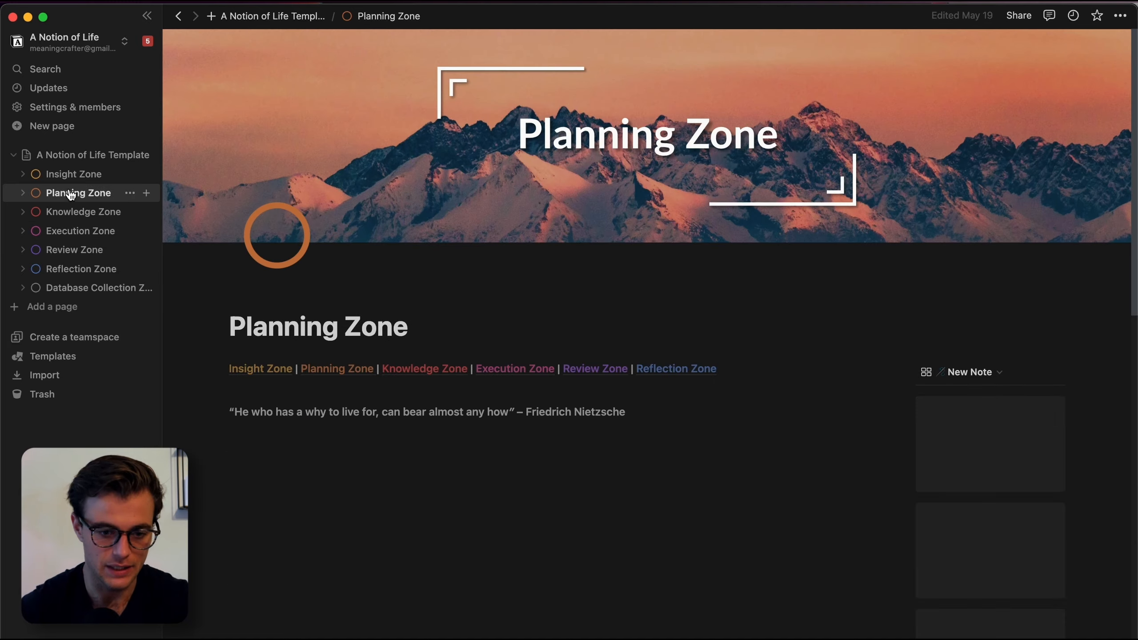
scroll(396, 608, down, 8)
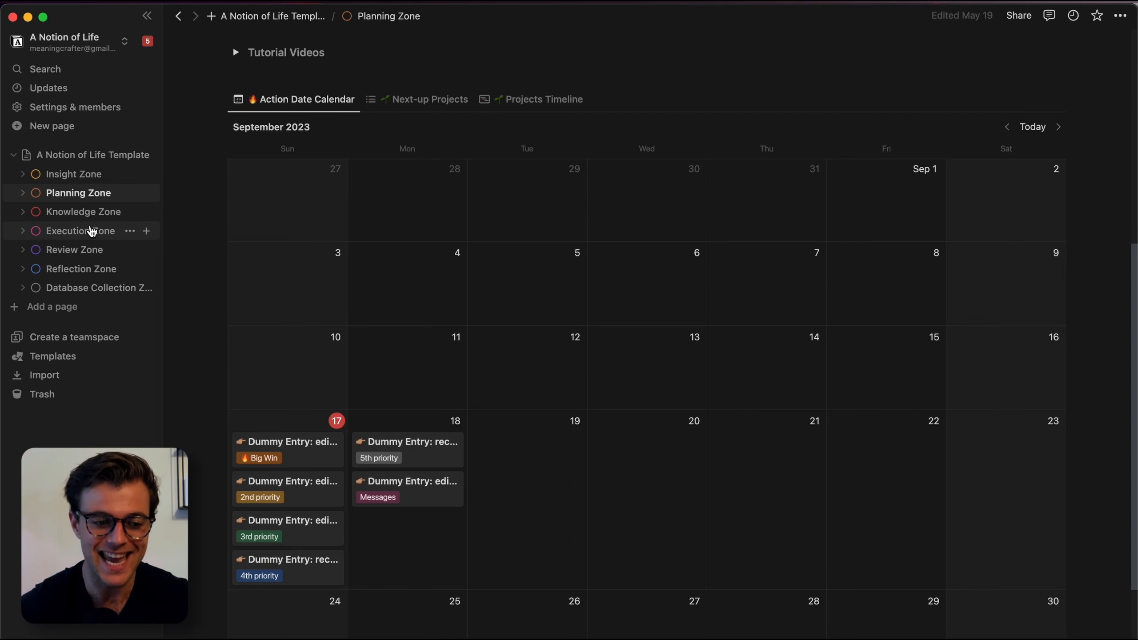
Step: Return to the Execution Zone, look over its Actions view and create a new entry in the Daily Review view
click(92, 232)
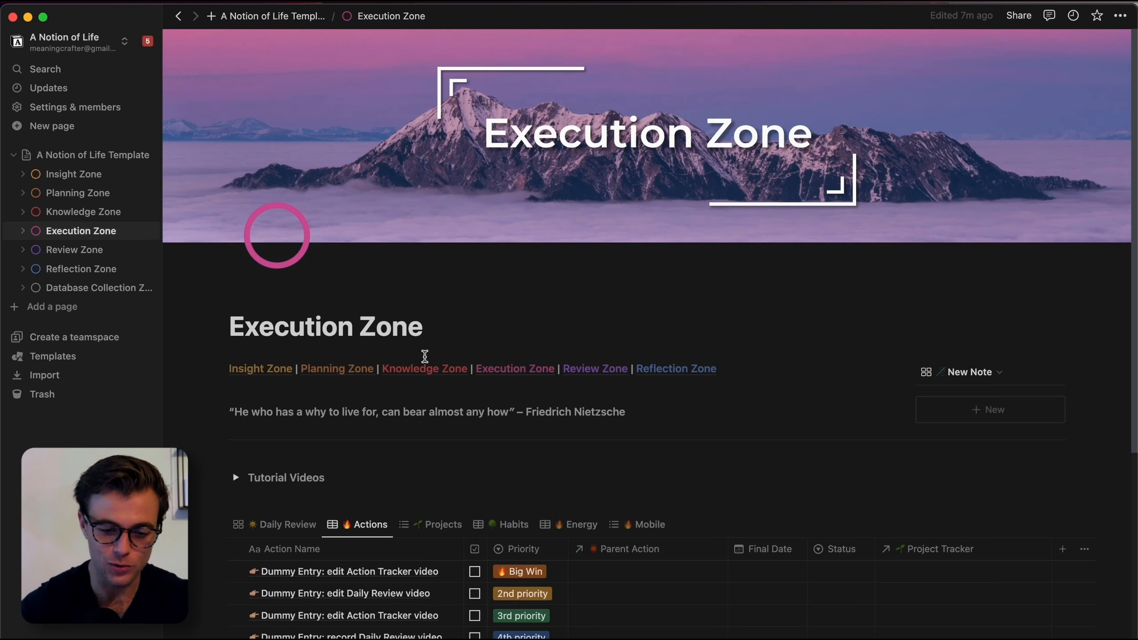
scroll(424, 356, down, 5)
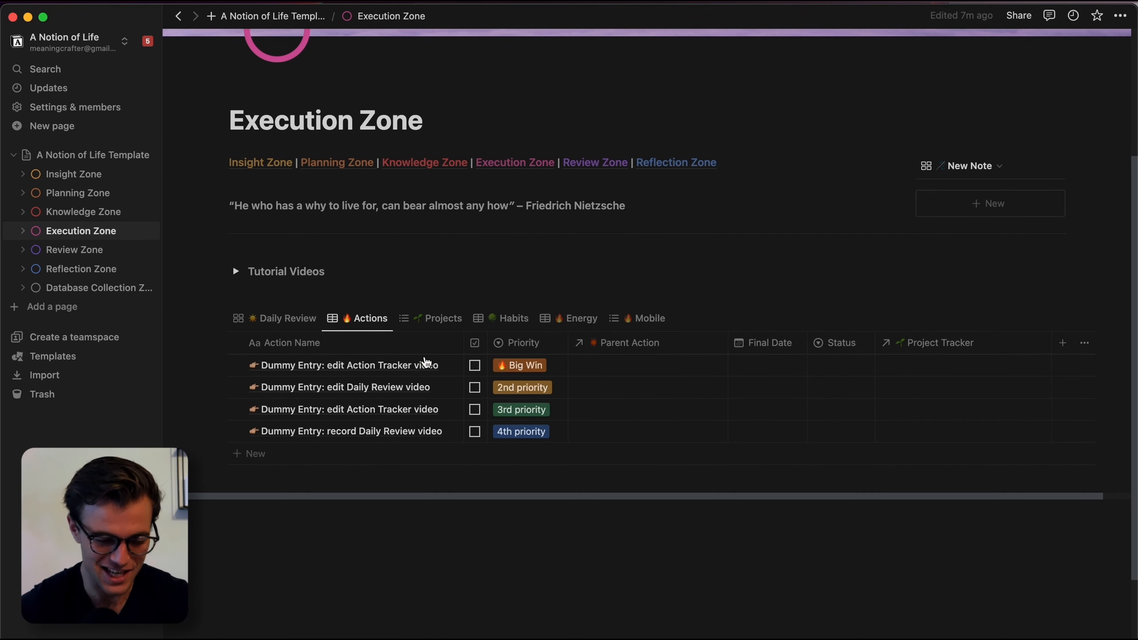
scroll(396, 252, up, 1)
scroll(396, 252, down, 2)
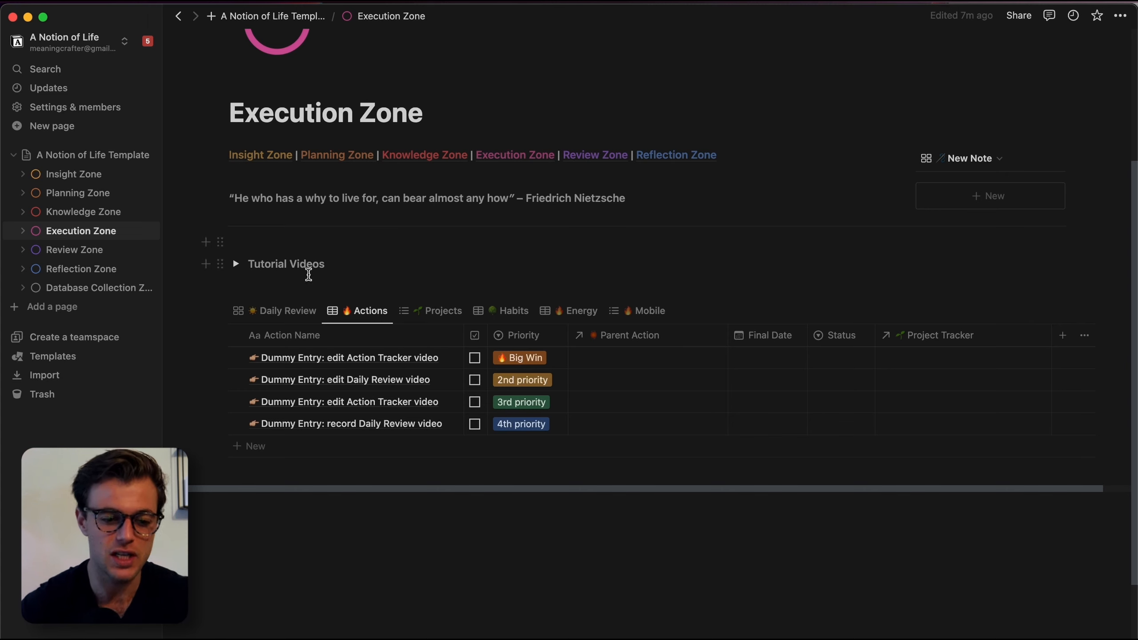
click(247, 318)
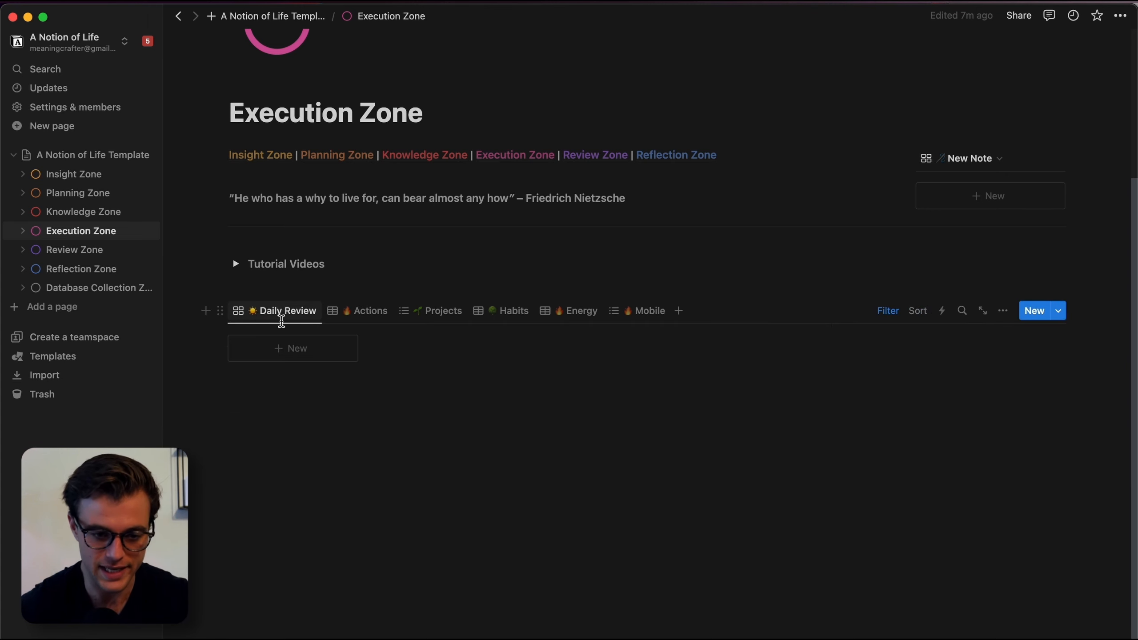
click(288, 356)
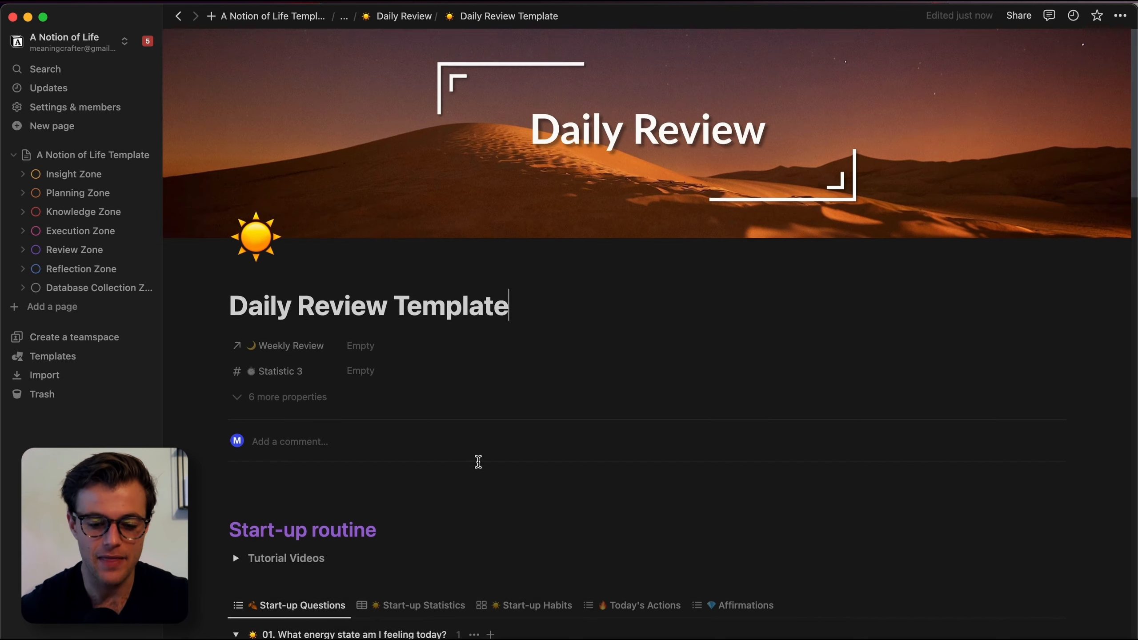
Step: Examine Today's Actions in the Start-up routine and the Action Calendar under Action Tracker review in the new daily review
scroll(477, 462, down, 10)
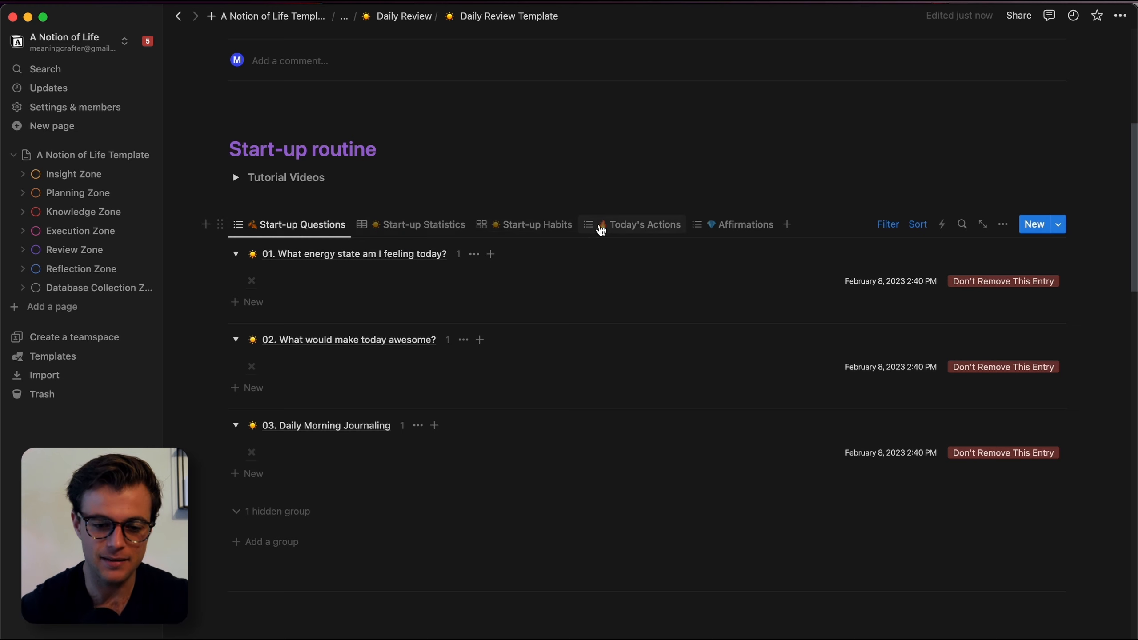
click(601, 228)
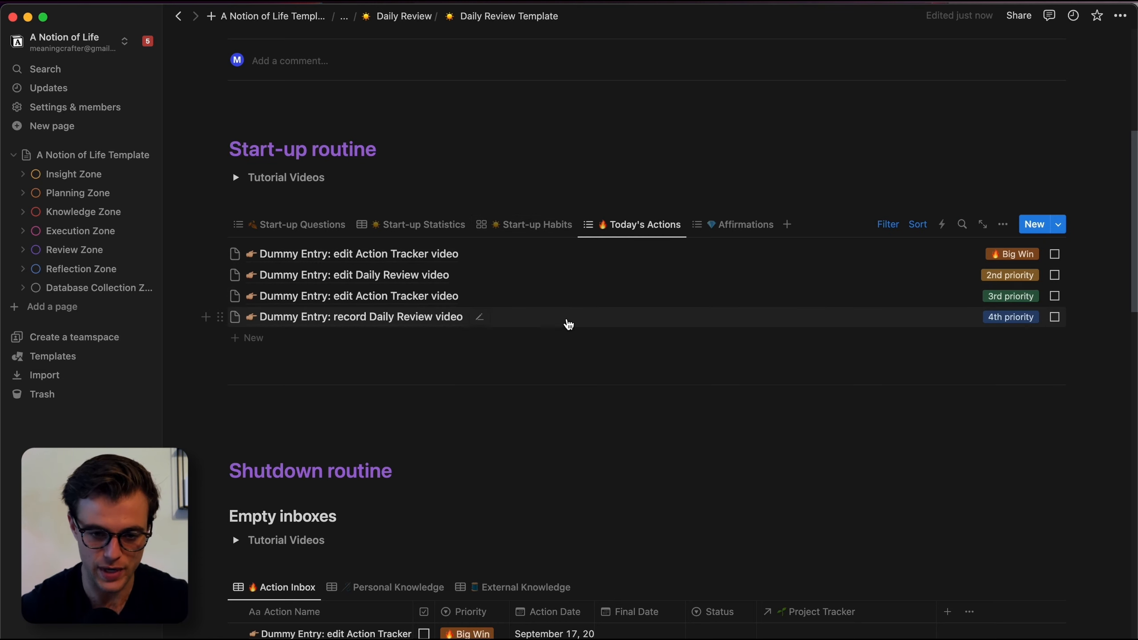
scroll(569, 323, down, 15)
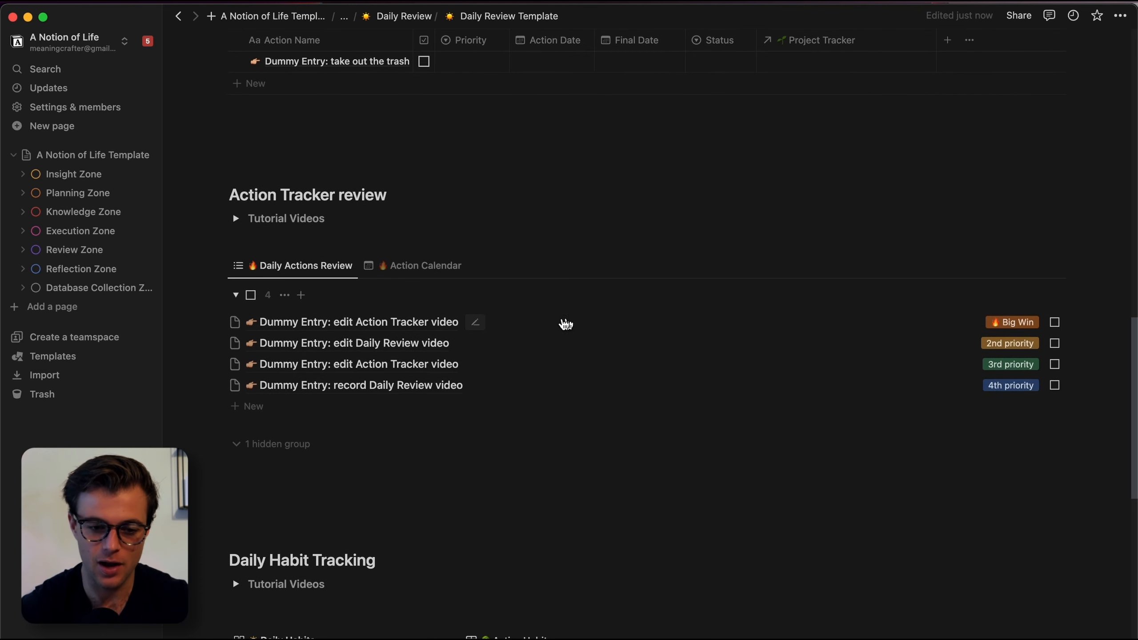
click(425, 266)
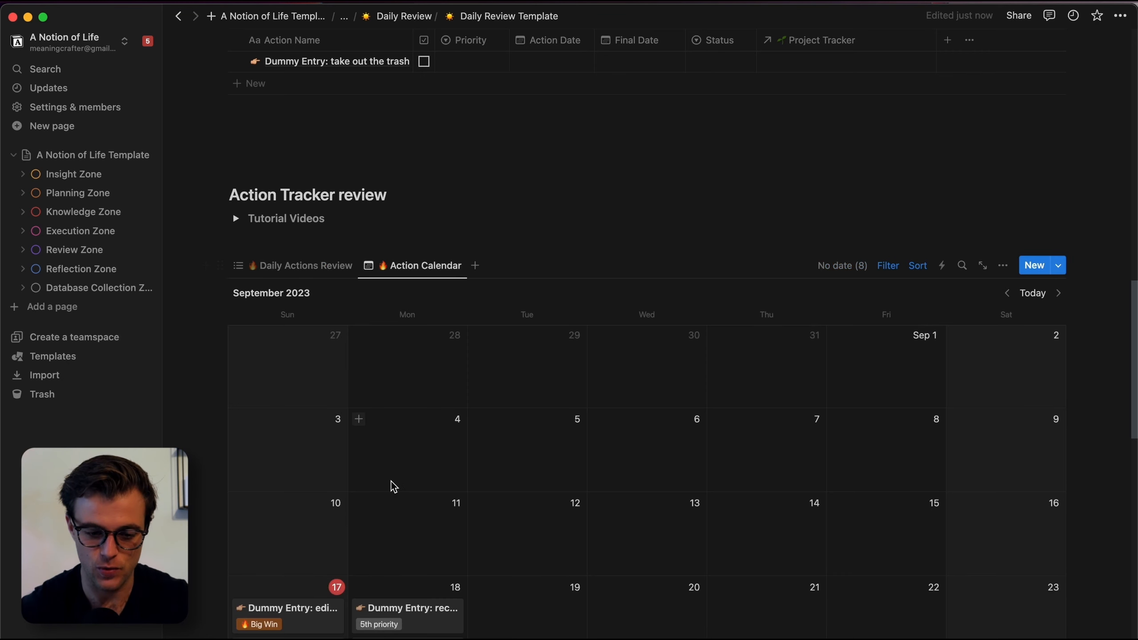
scroll(394, 486, down, 5)
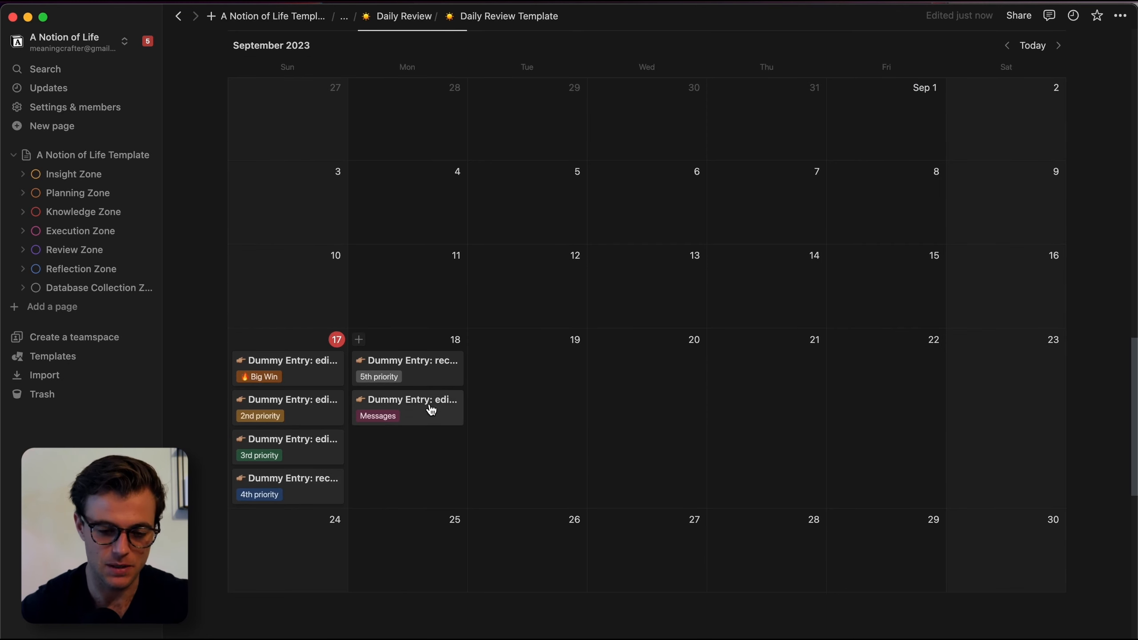
scroll(430, 410, up, 1)
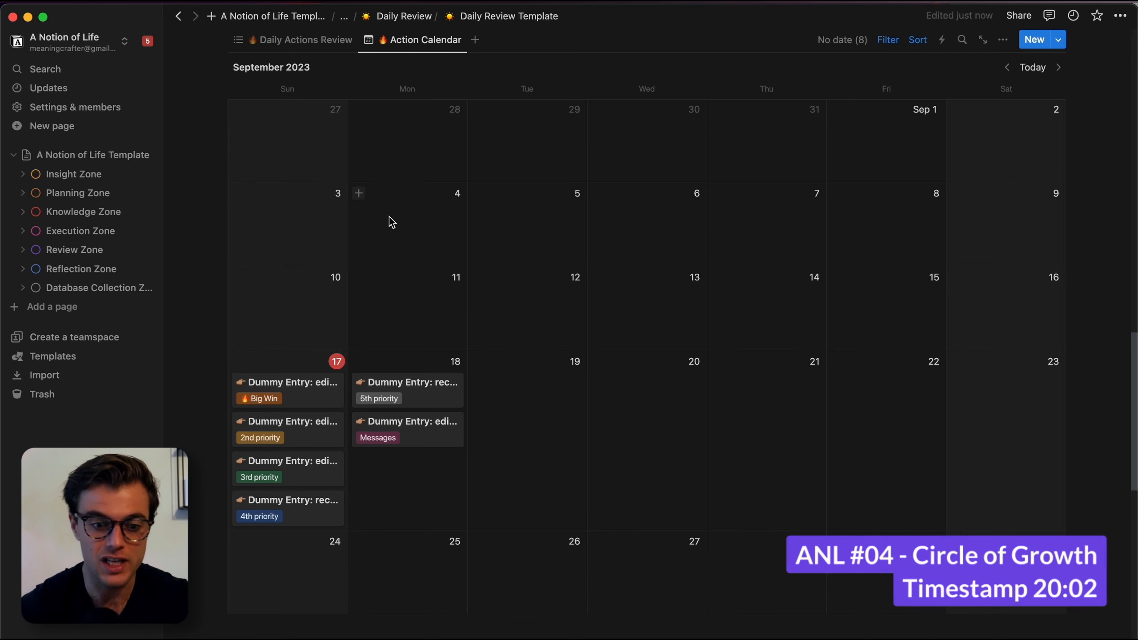
scroll(328, 287, up, 1)
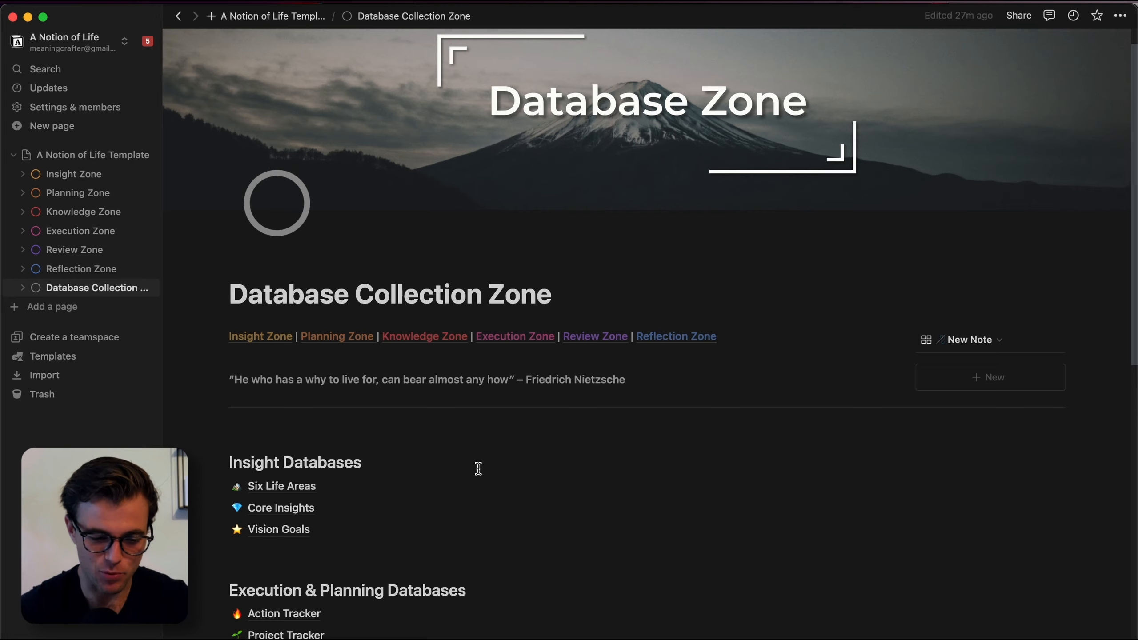
Step: Open the Action Tracker database from the Database Collection Zone and look over its EZ - By Energy Level view
scroll(478, 468, down, 5)
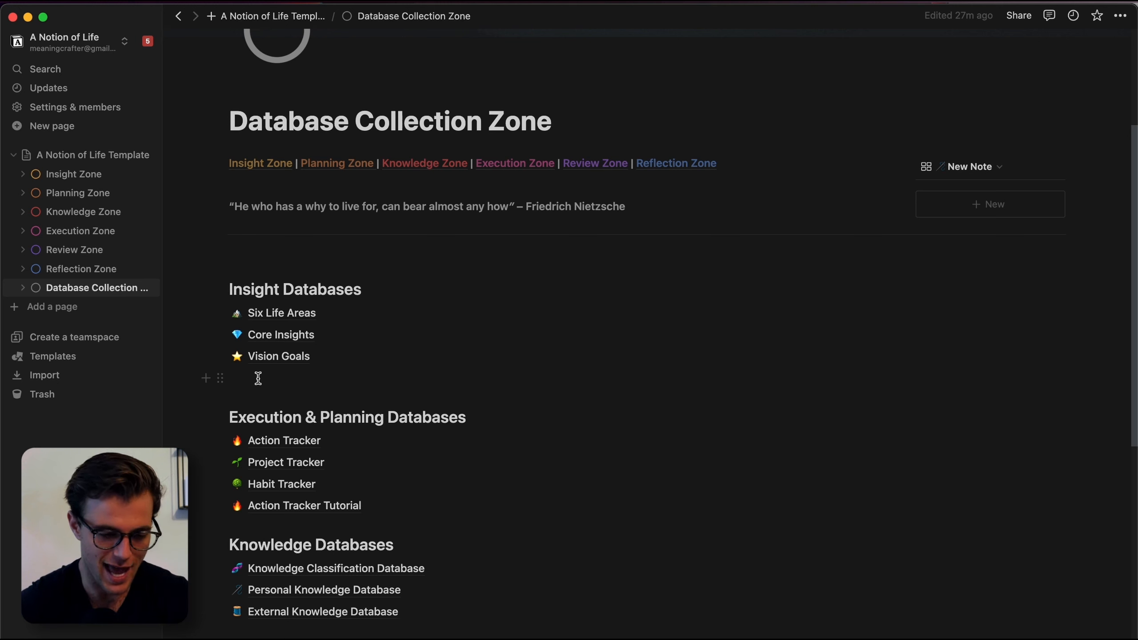
click(299, 446)
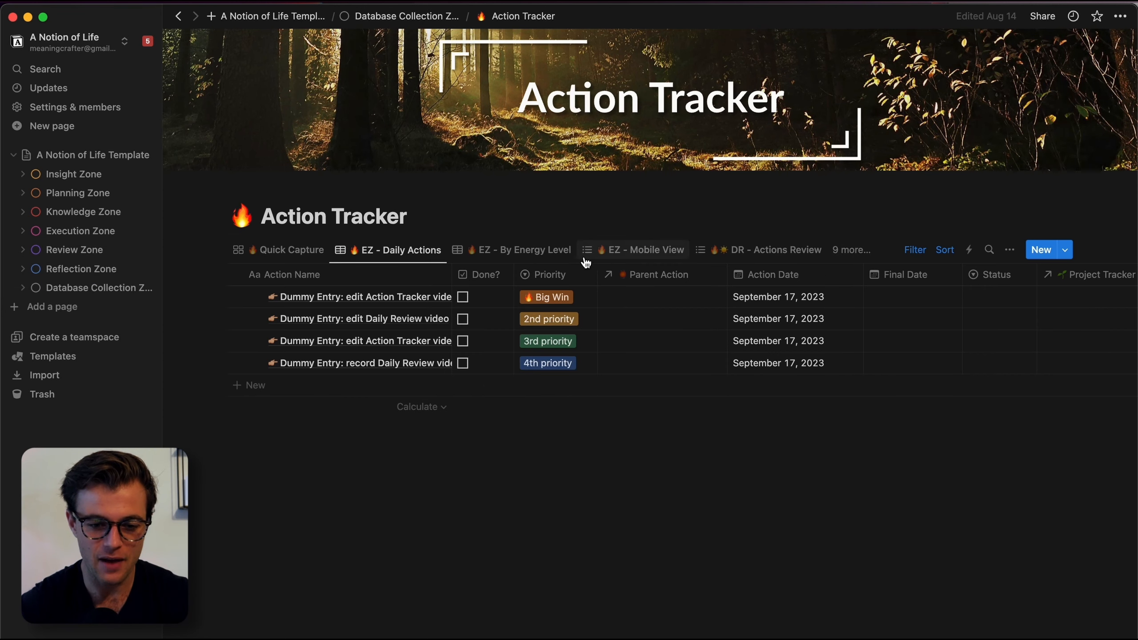
click(548, 251)
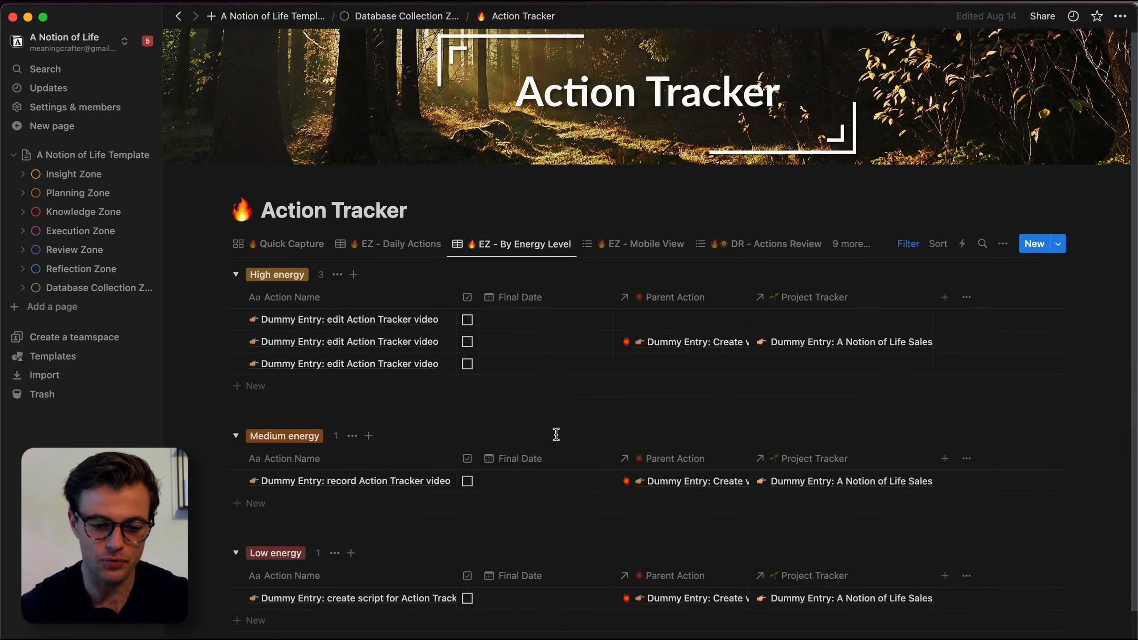
scroll(554, 432, down, 3)
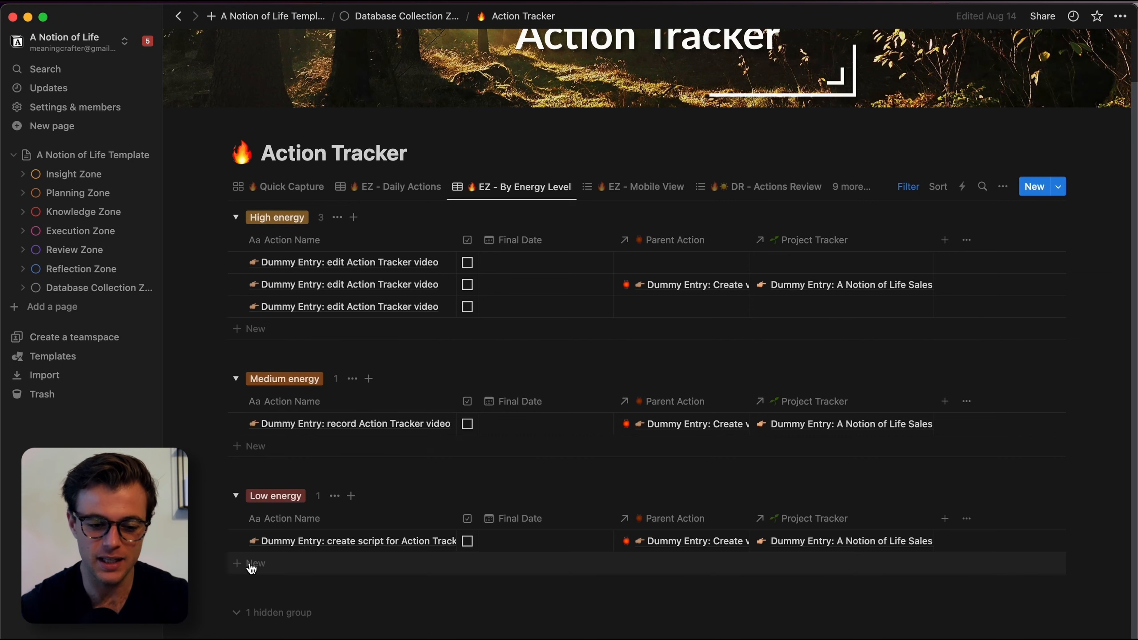
Step: Collapse the High, Medium and Low energy groups and expand High energy and Low energy in turn to inspect their actions
click(235, 216)
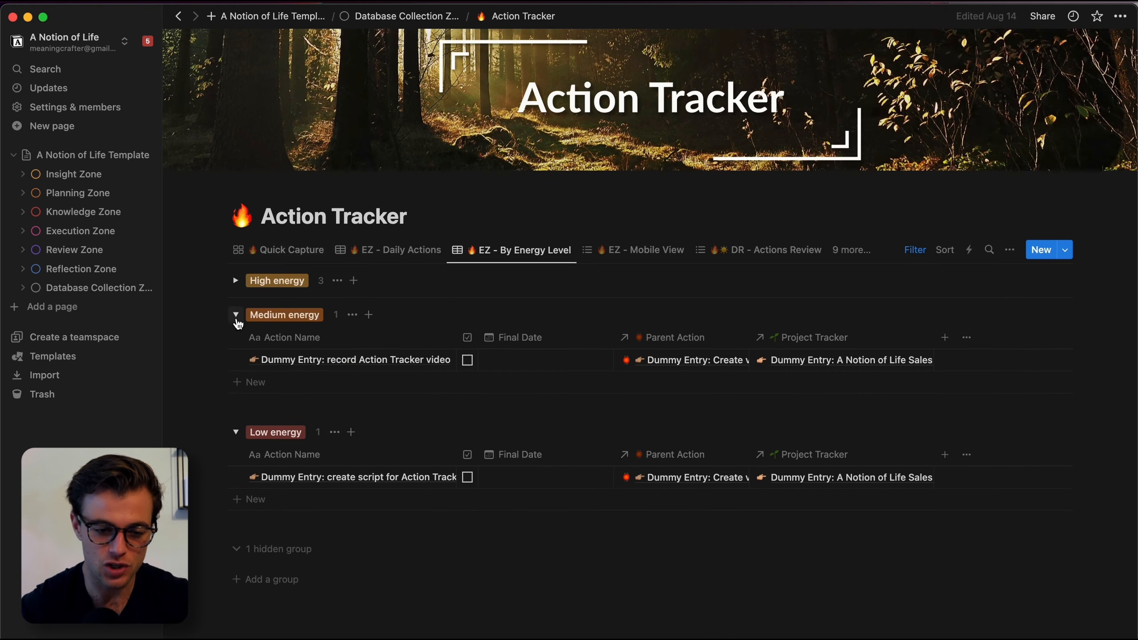
click(235, 314)
click(235, 350)
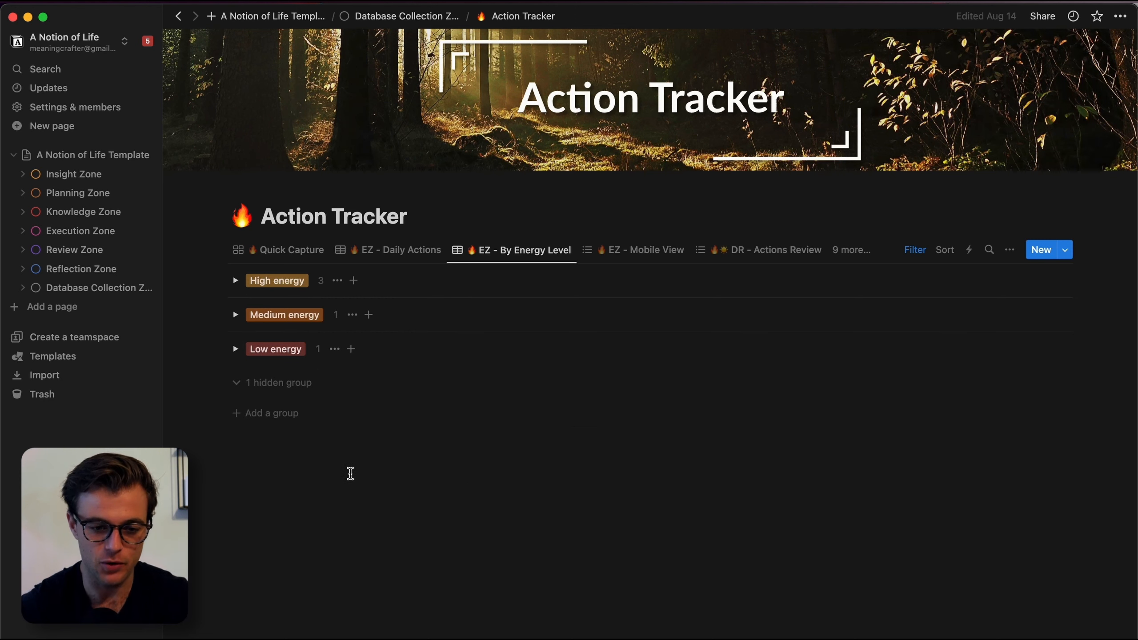
click(236, 280)
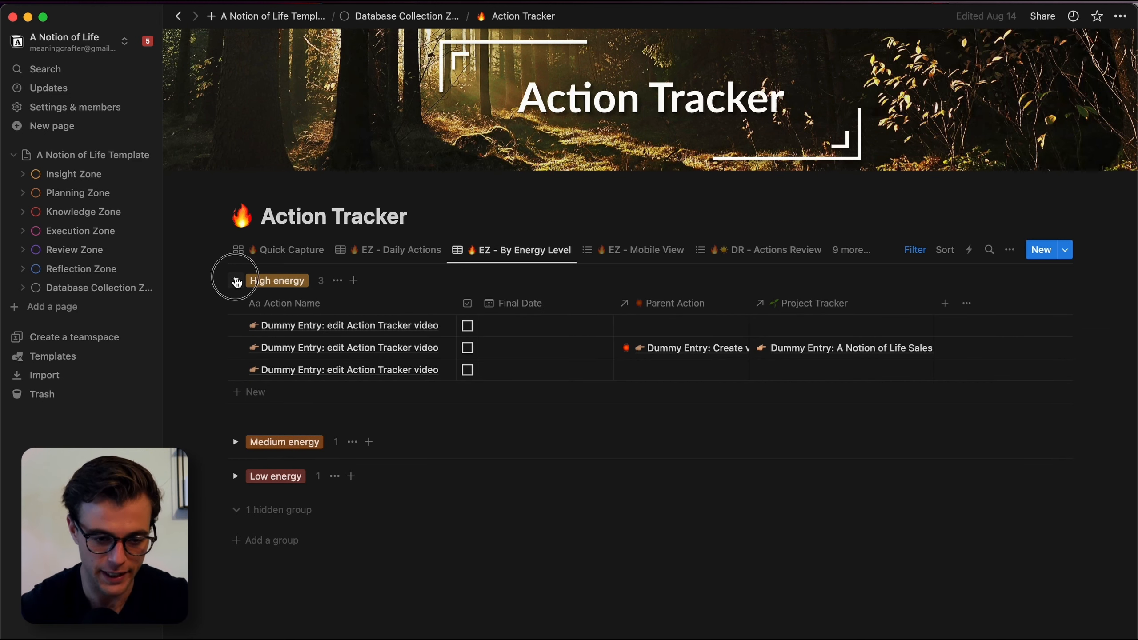
click(236, 281)
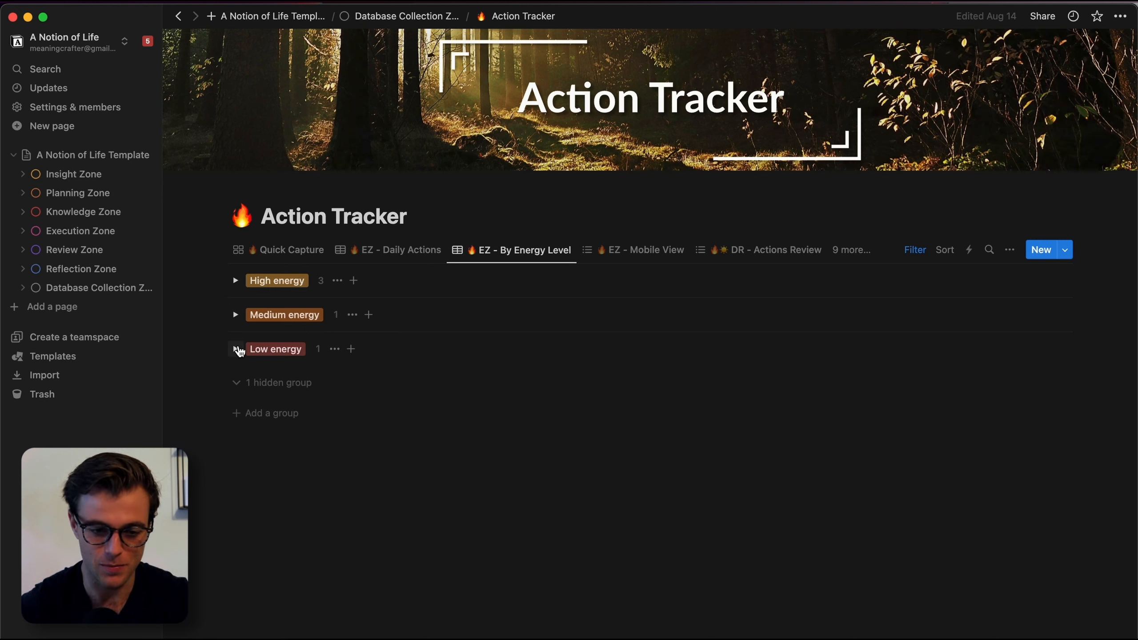
click(236, 349)
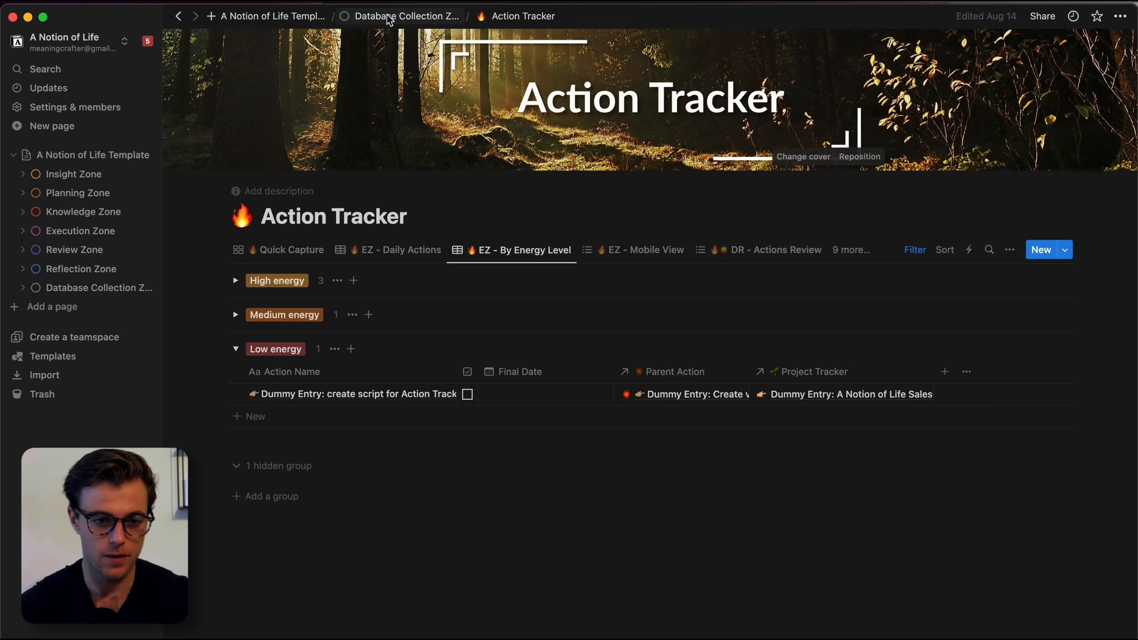
Step: Return to the Action Tracker Tutorial database from the Database Collection Zone's Execution & Planning Databases list
click(406, 20)
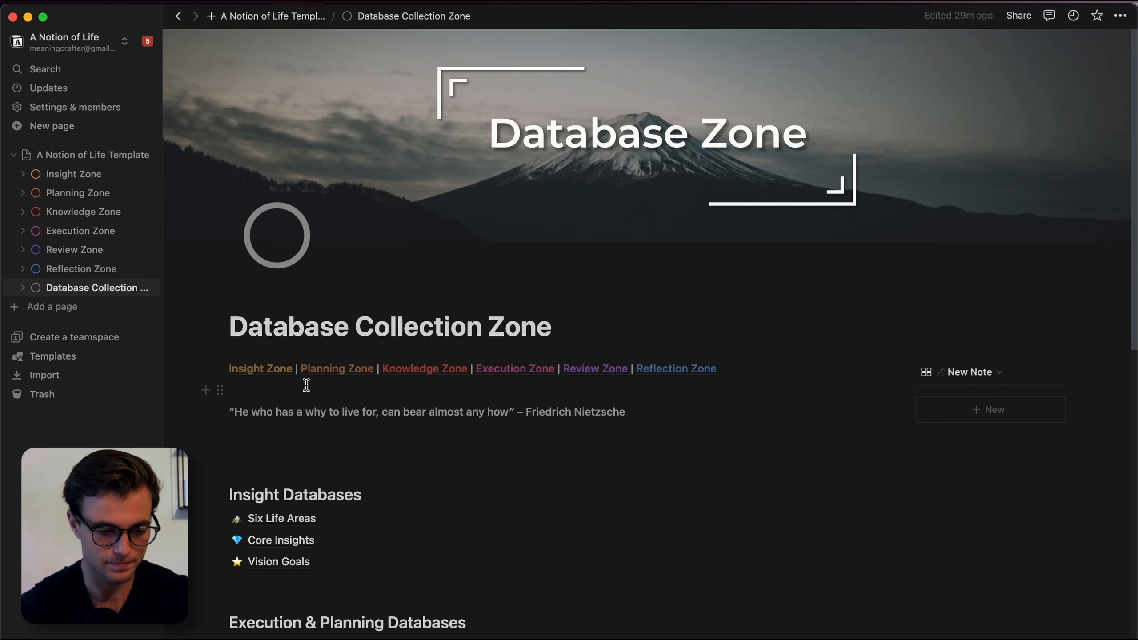
scroll(338, 474, down, 5)
scroll(414, 587, down, 3)
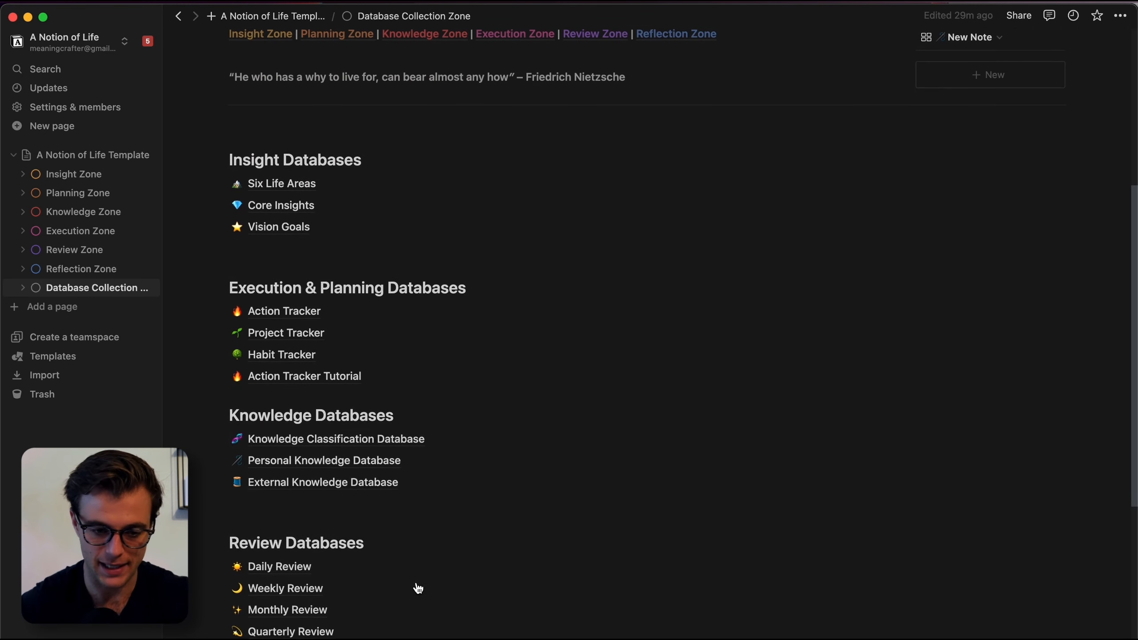
click(294, 375)
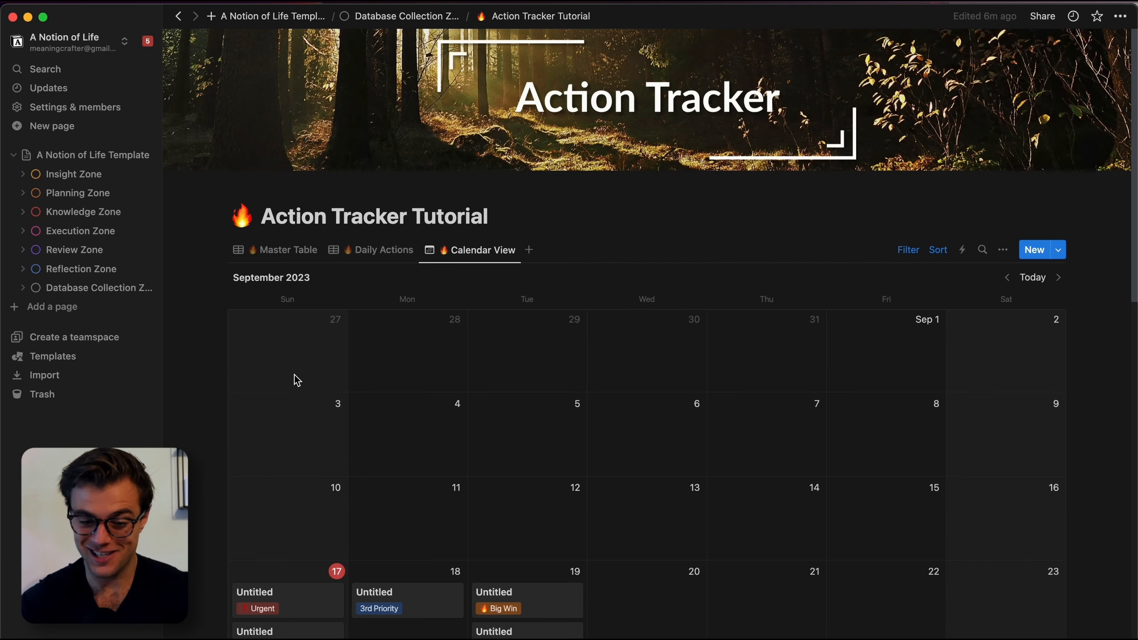
scroll(606, 314, down, 2)
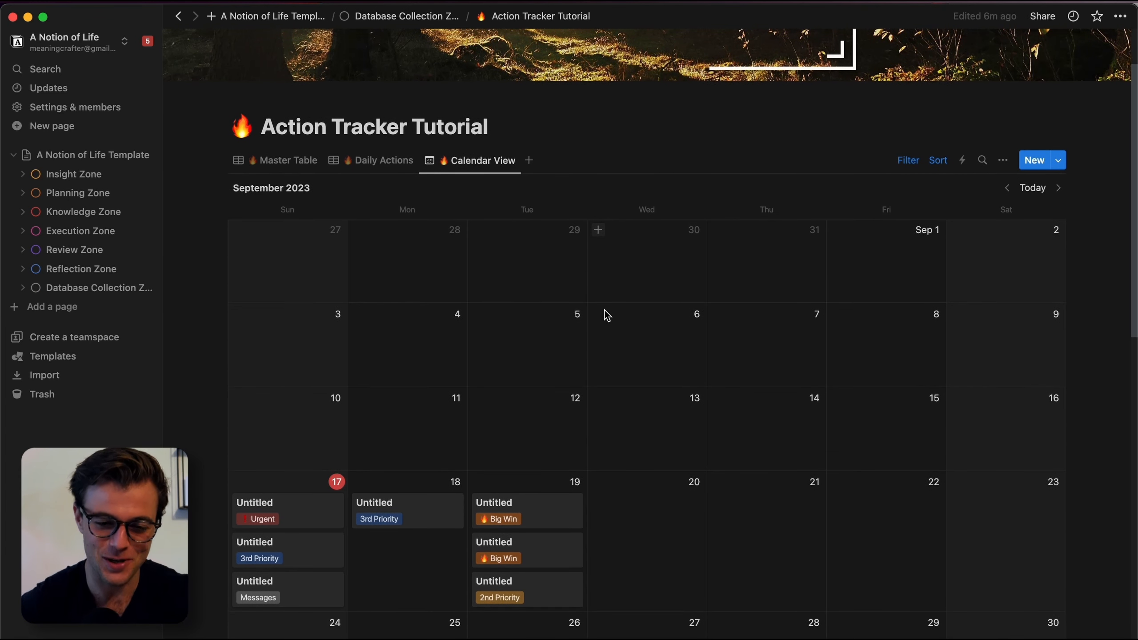
Step: Narrow the Status column in the Master Table and add a Select property named Energy Level
click(288, 170)
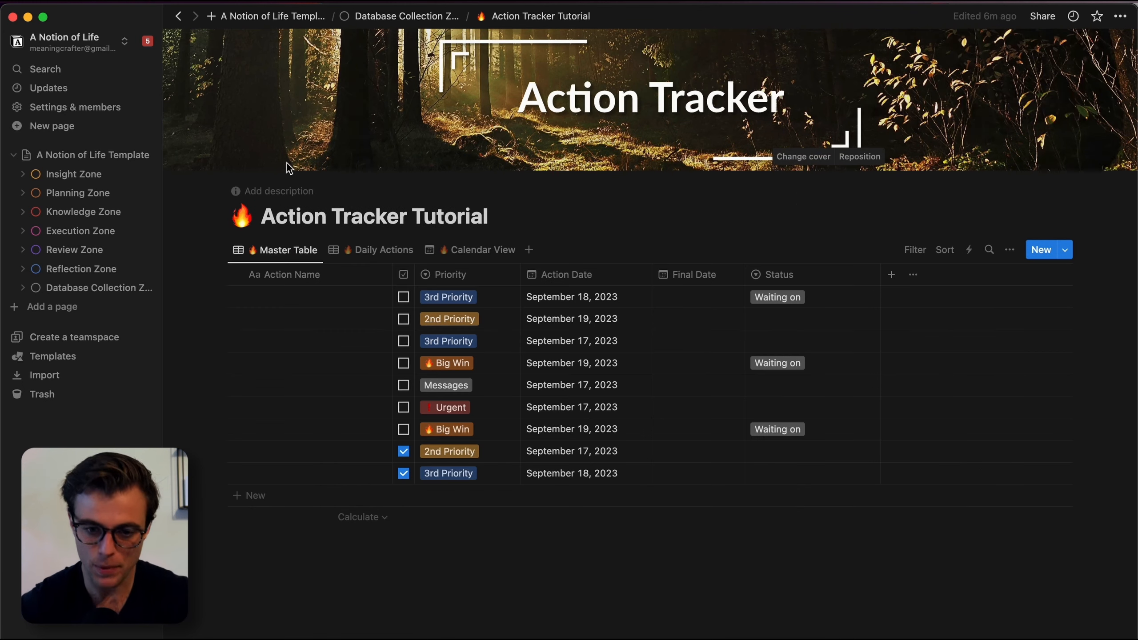
drag(879, 272, 836, 273)
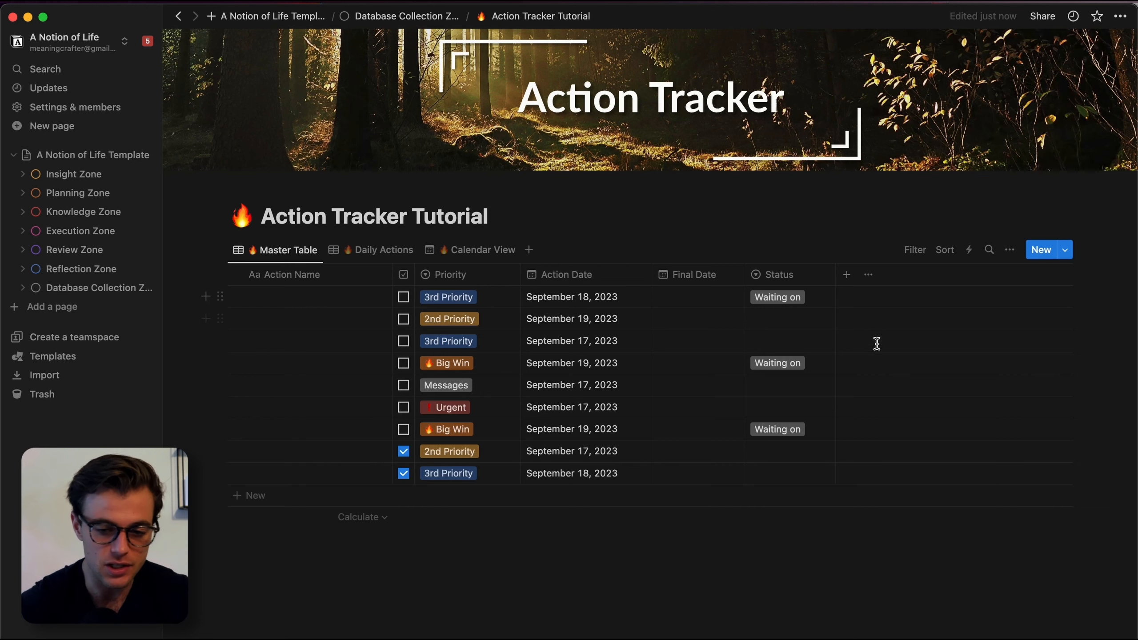
click(847, 278)
click(935, 496)
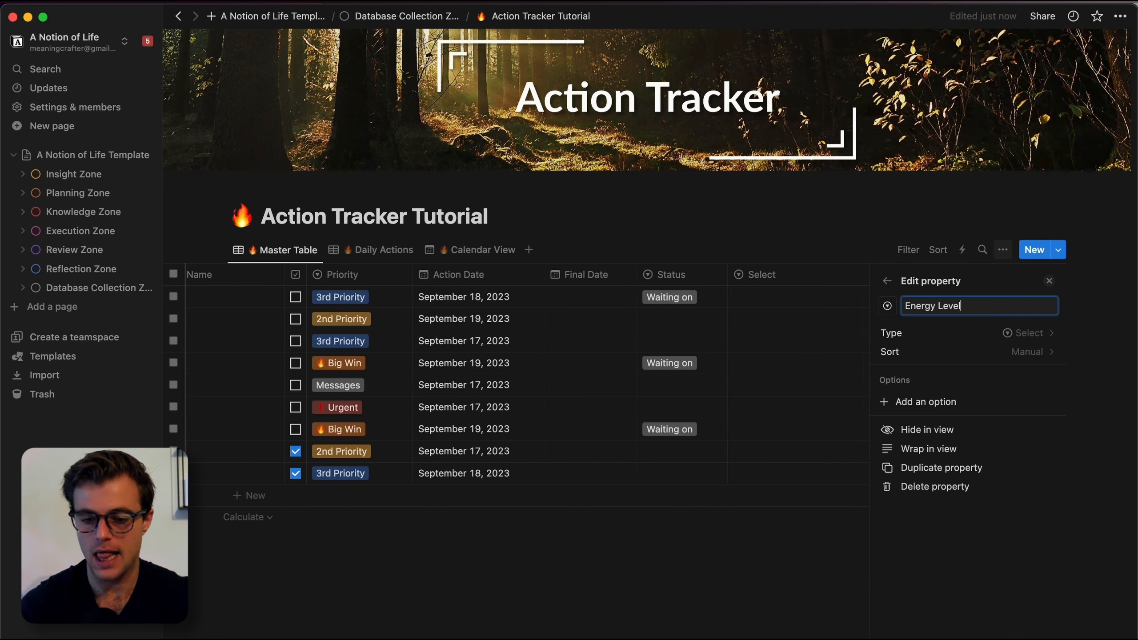
click(797, 236)
Step: Create the Energy Level options High Energy, Medium Energy and Low Energy by assigning them to the first, second and third actions
click(844, 298)
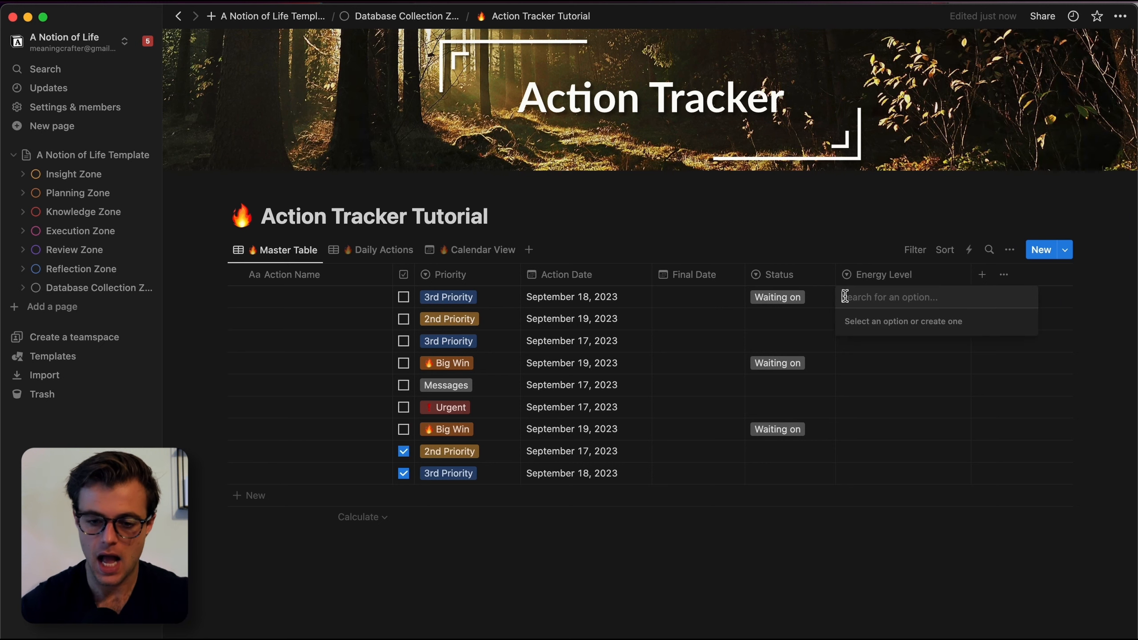
text(High Energy)
key(Return)
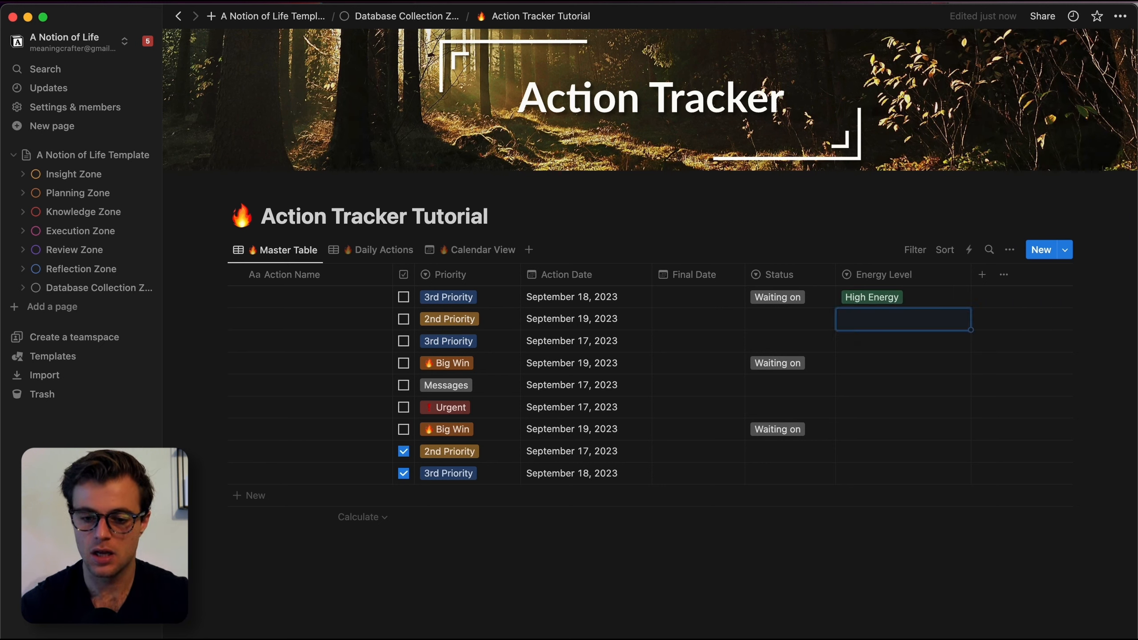
click(902, 324)
text(Medium Enr)
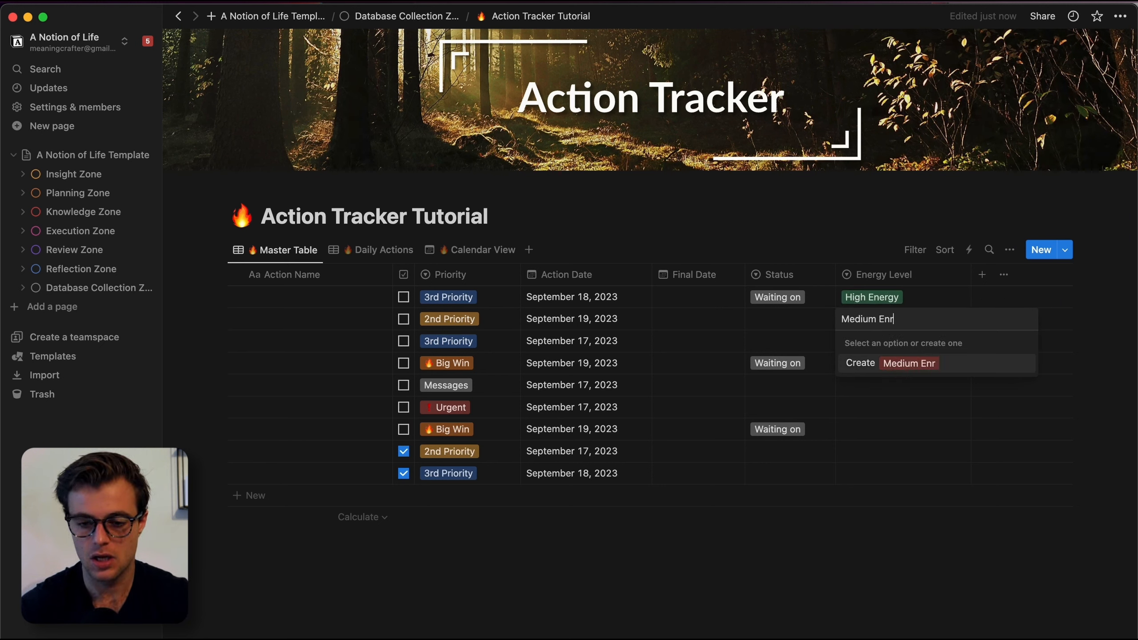
key(Return)
click(902, 333)
text(Low Energy)
key(Return)
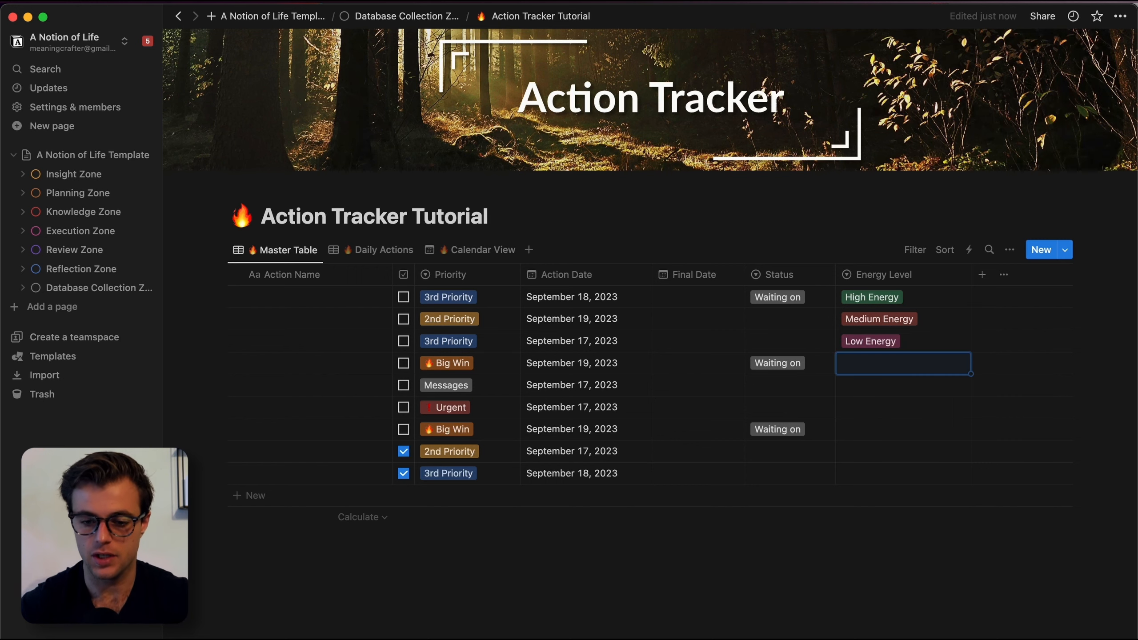
Step: Colour the Energy Level options: High Energy red, Medium Energy orange and Low Energy yellow
click(909, 299)
click(1024, 343)
click(999, 617)
click(887, 335)
click(1023, 362)
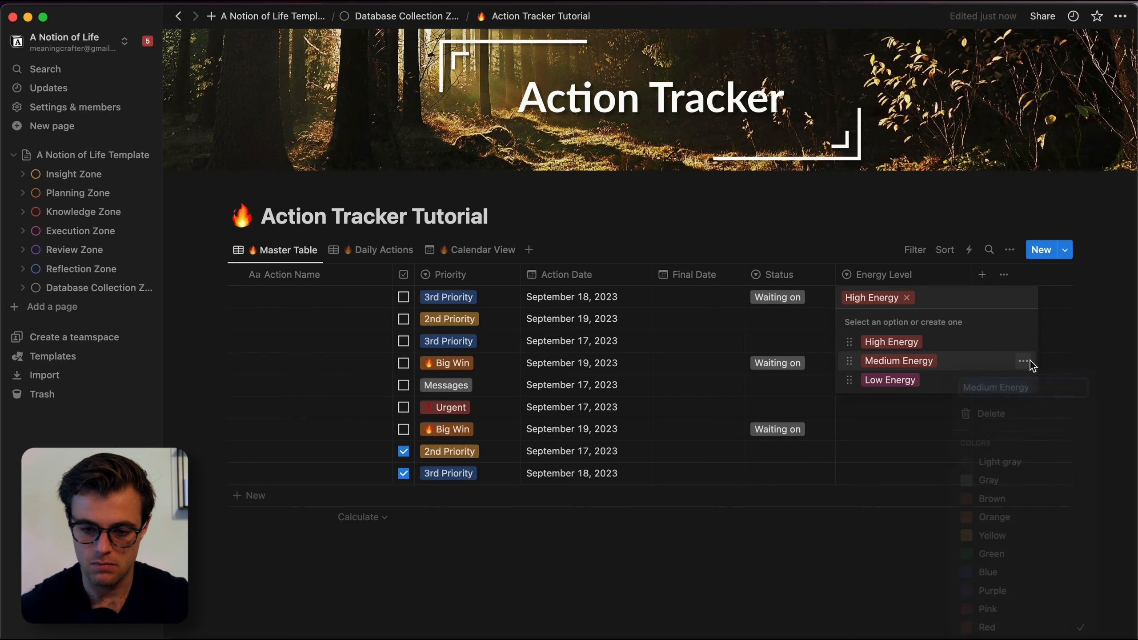
click(991, 522)
click(892, 319)
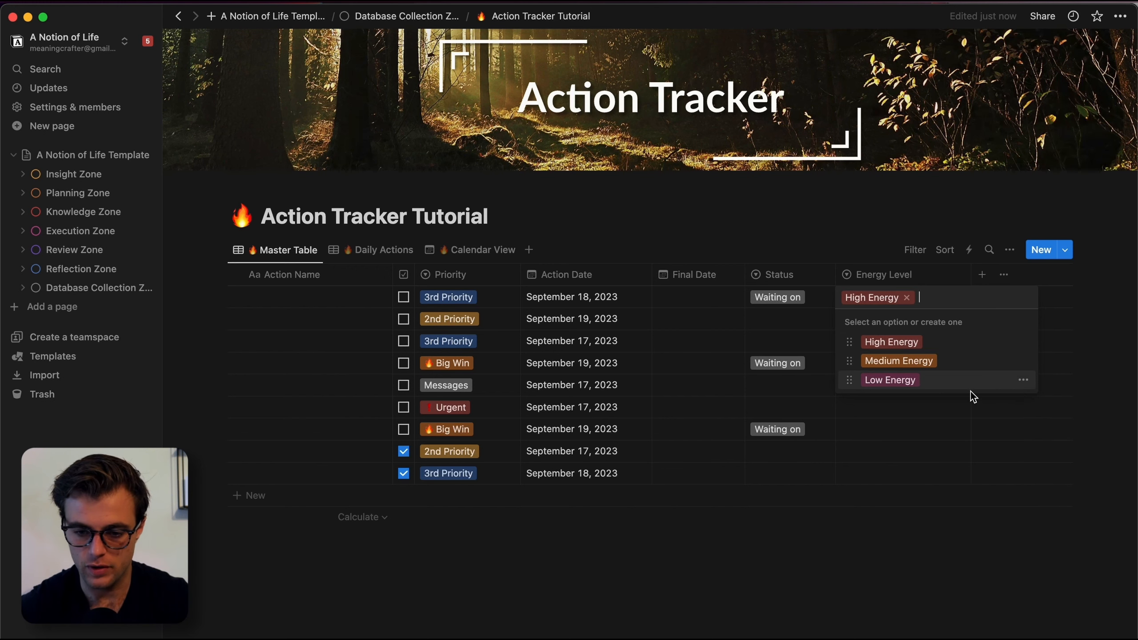
click(1023, 379)
click(992, 559)
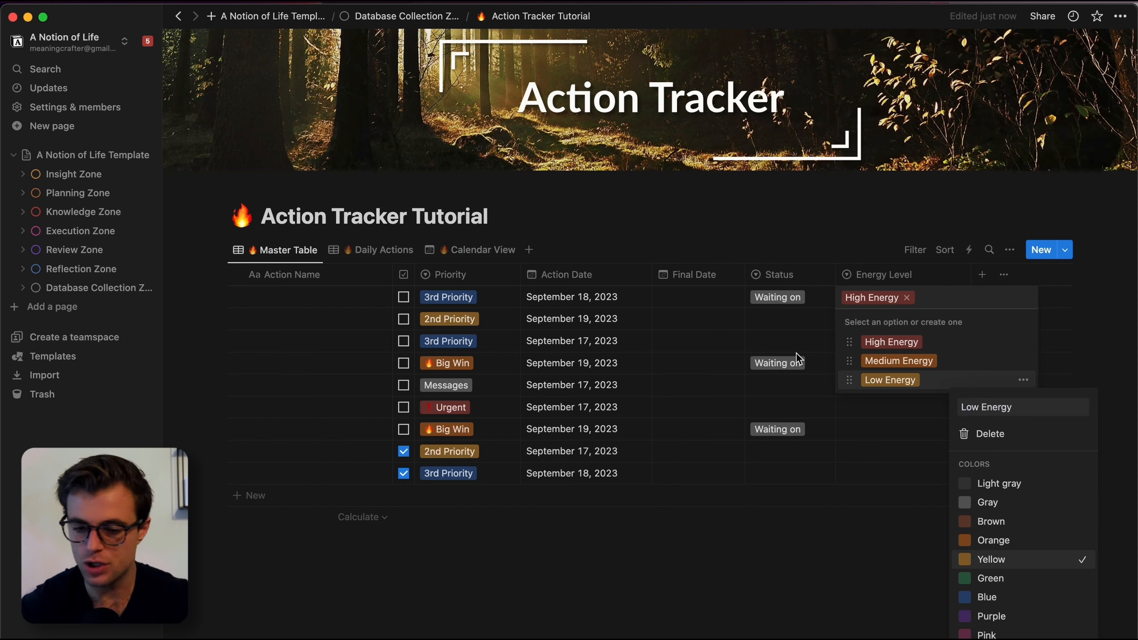
click(806, 558)
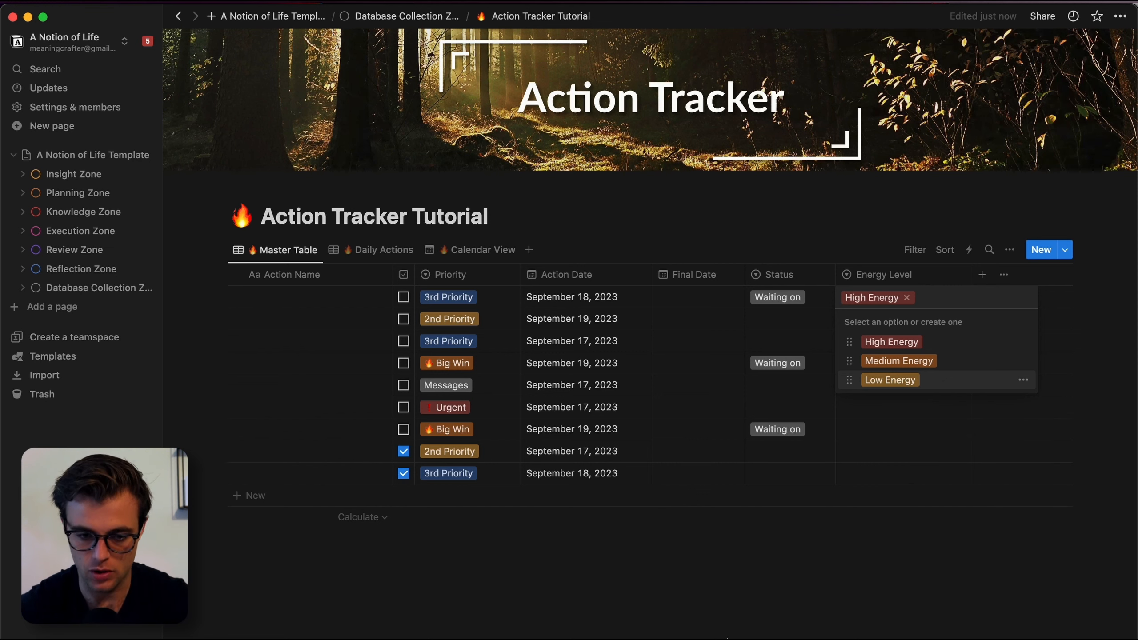
click(766, 582)
Step: Name the first three actions in the Master Table "Writing an essay", "Doing groceries" and "Sending some emails"
click(271, 296)
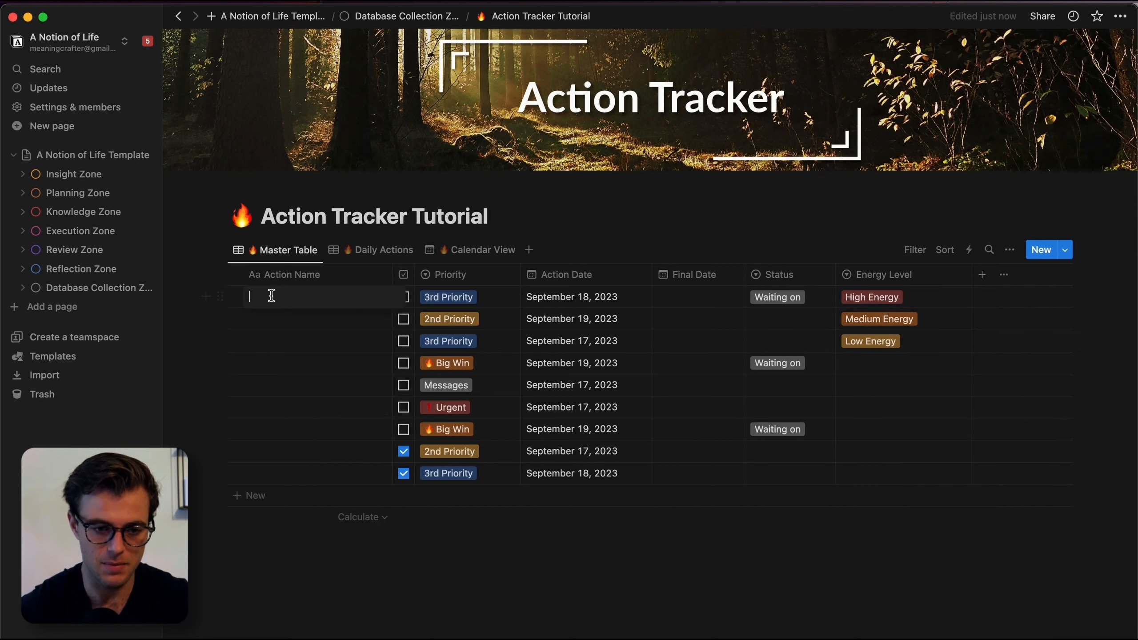
text(Writing an essay)
key(Return)
click(283, 318)
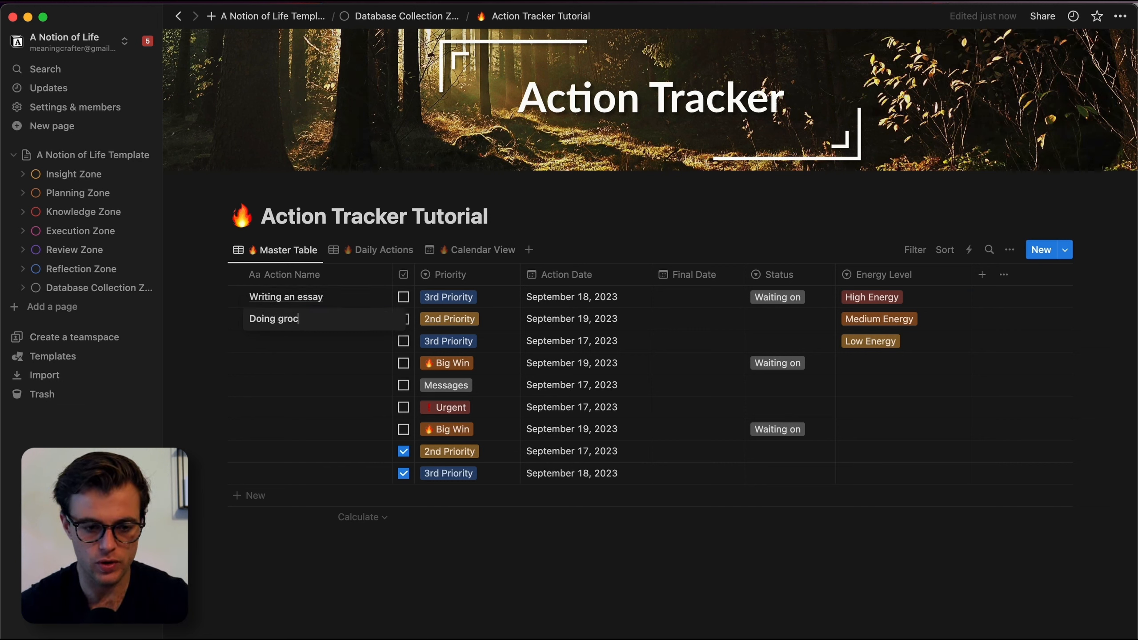
click(288, 339)
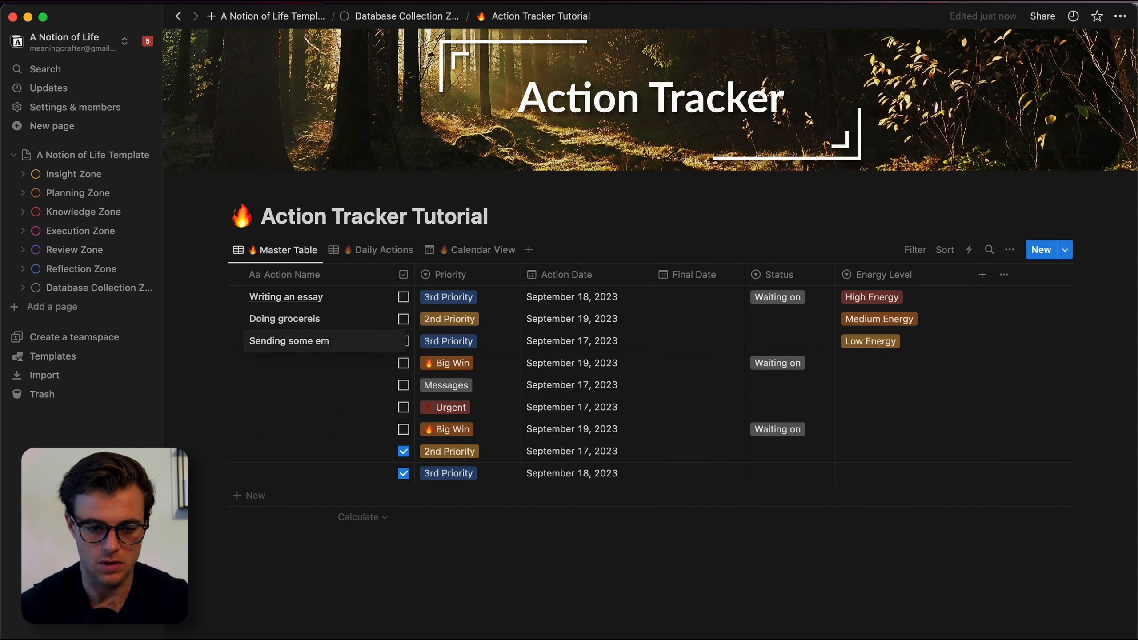
key(Escape)
click(339, 317)
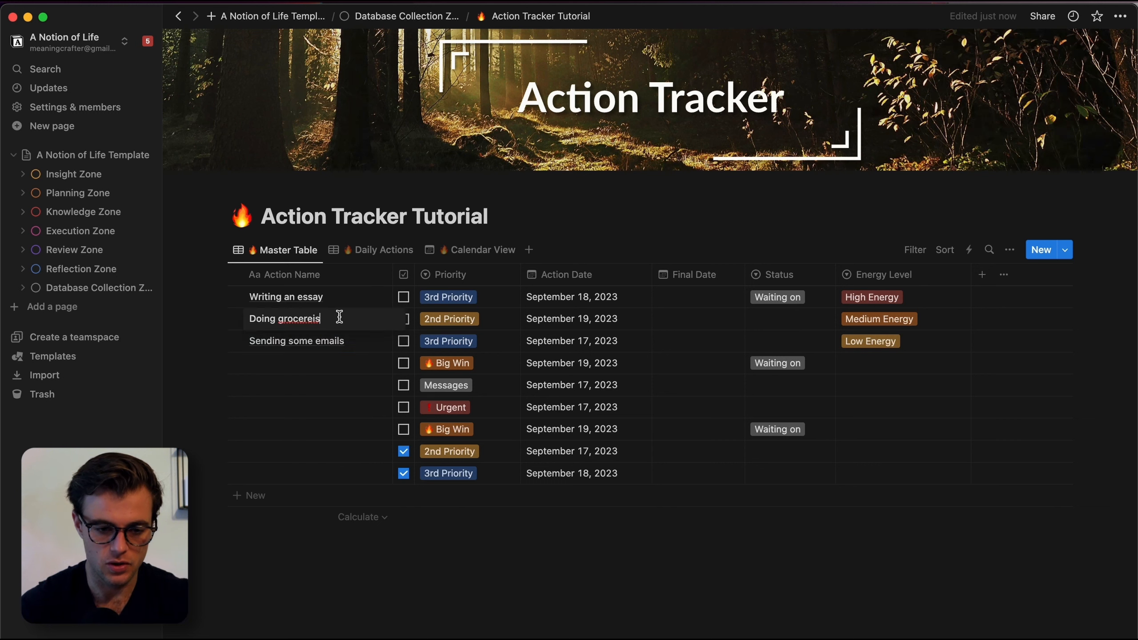
key(Escape)
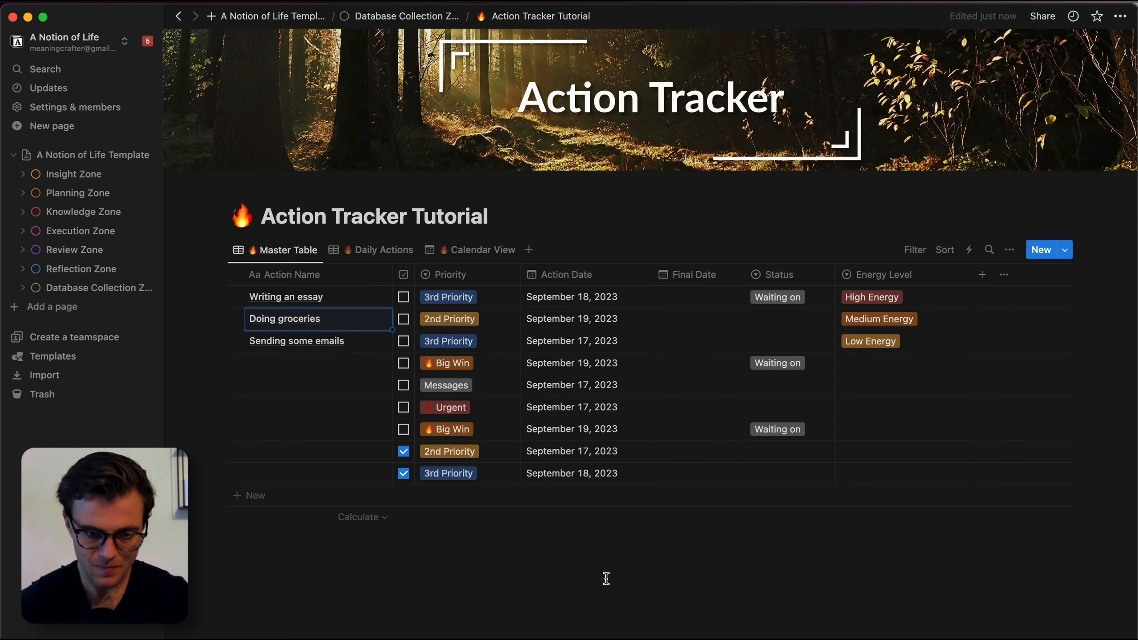
key(Escape)
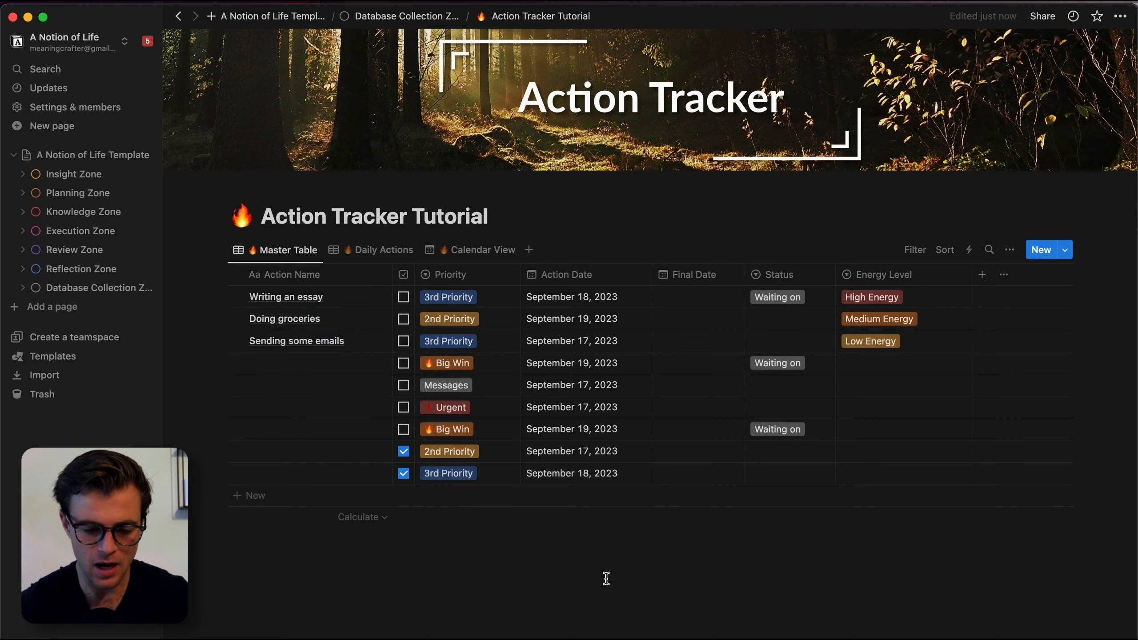
Step: Add a table view named "By Energy Level" with a fire emoji in front of its name
click(530, 251)
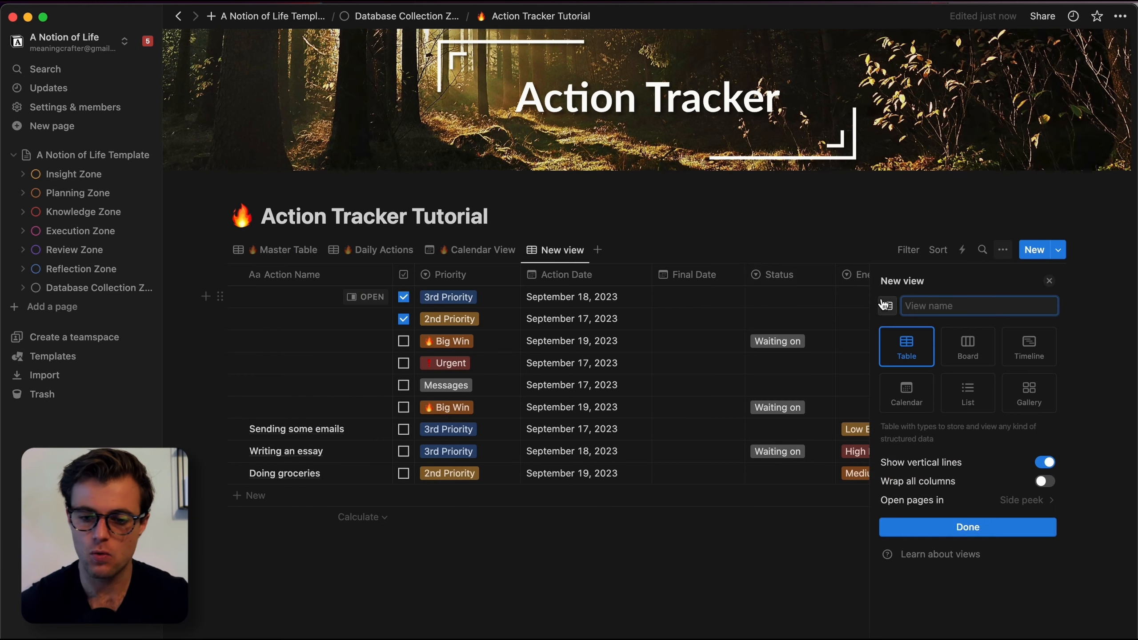
text(By Energy Level)
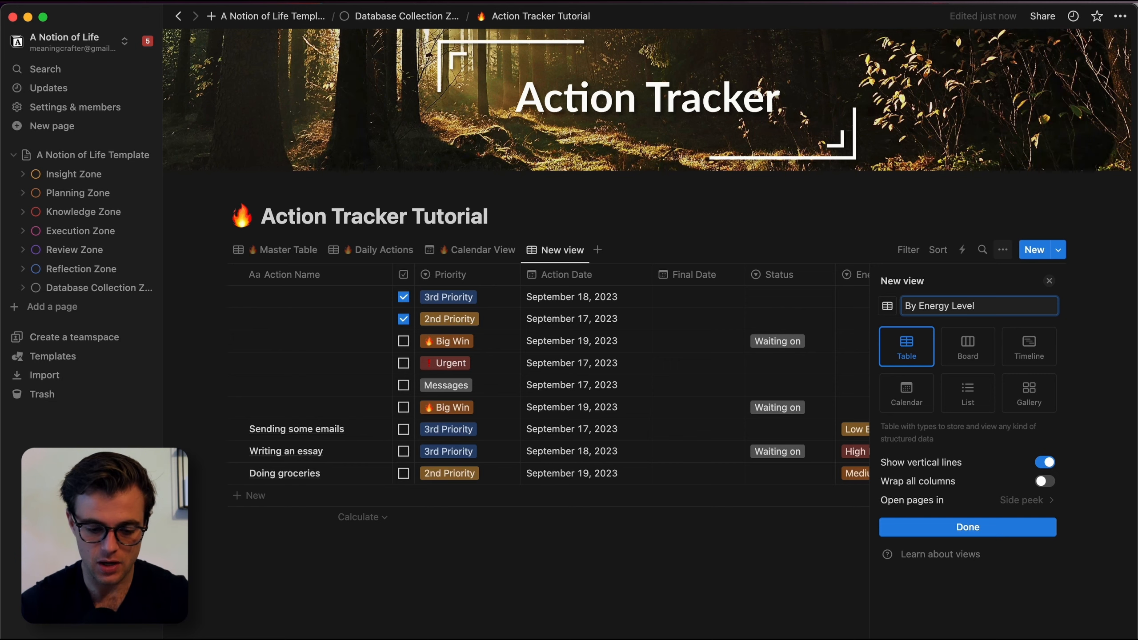
key(ctrl+super+space)
click(1053, 154)
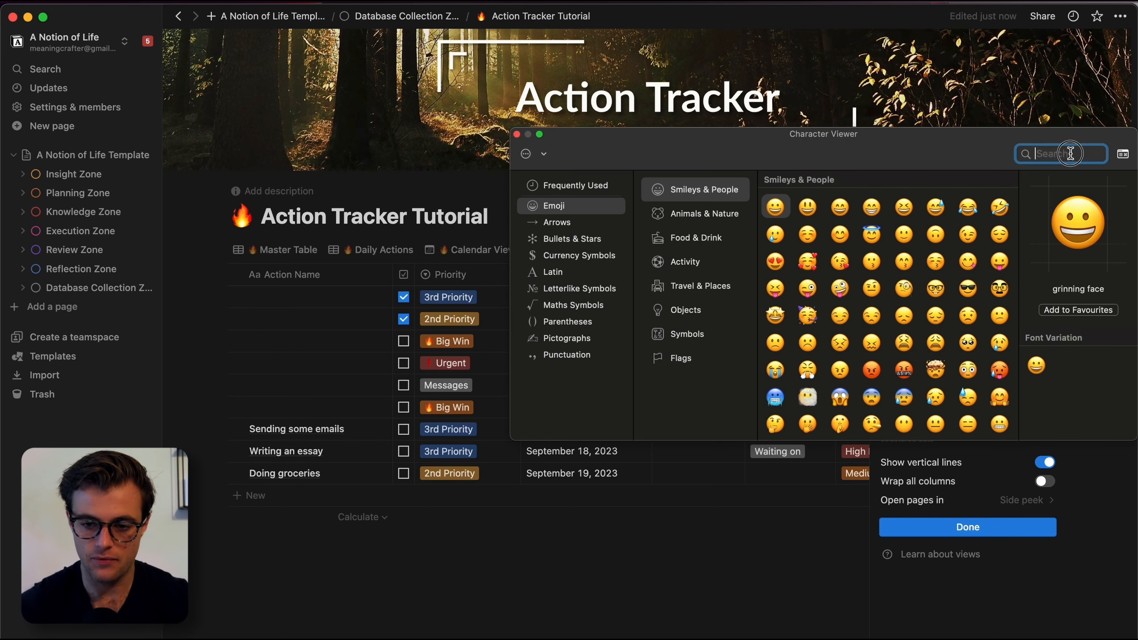
text(fire)
click(650, 261)
double_click(650, 260)
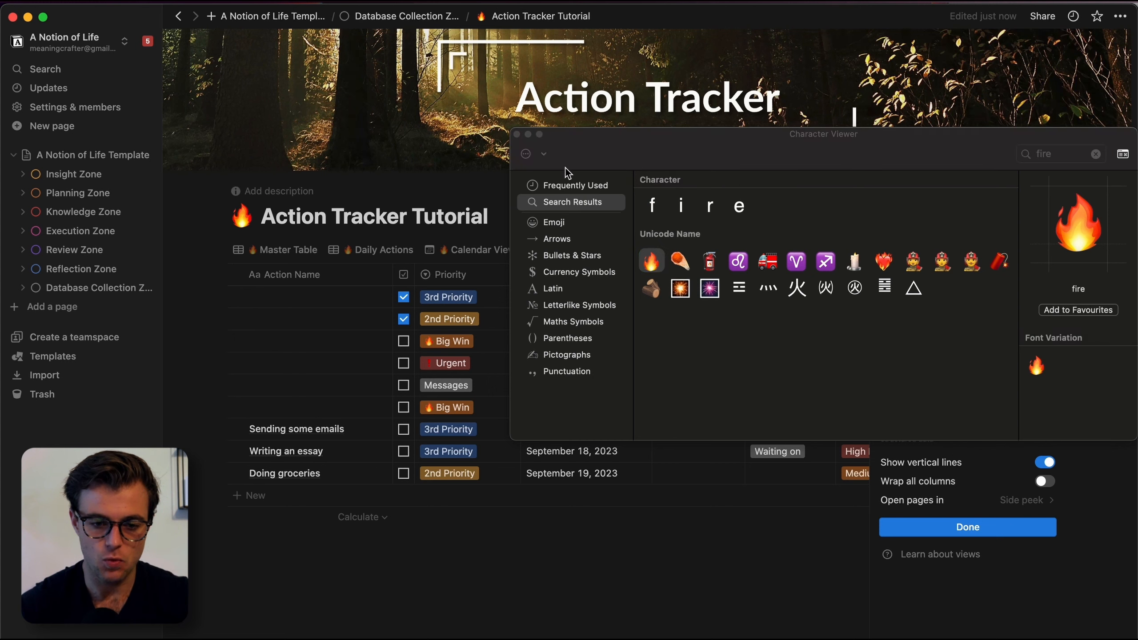
click(516, 135)
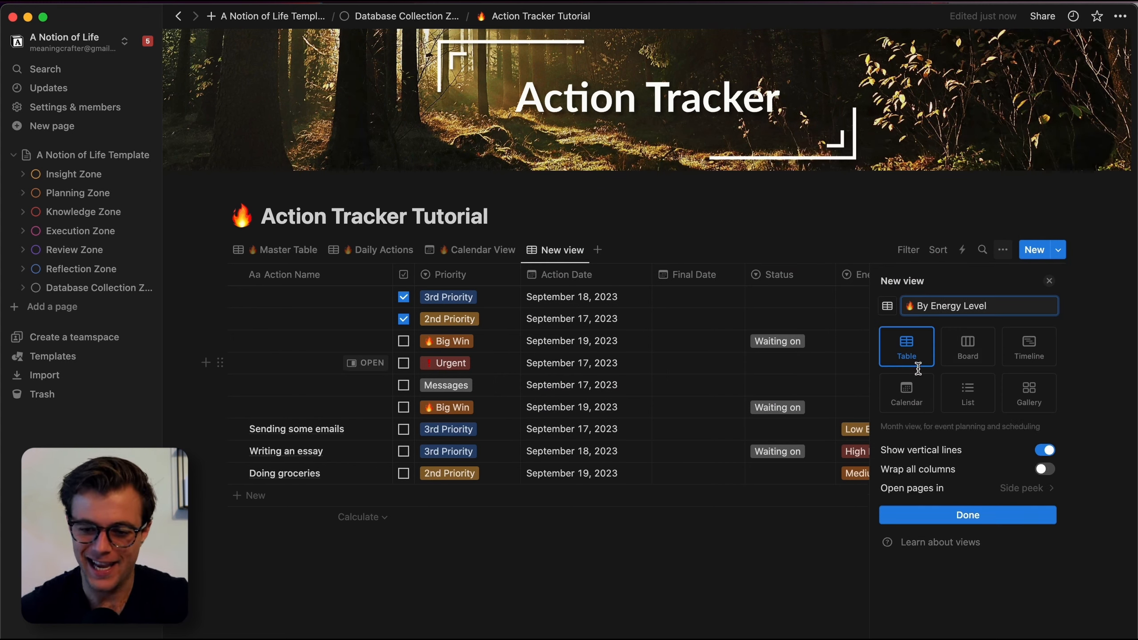
click(1014, 531)
click(650, 607)
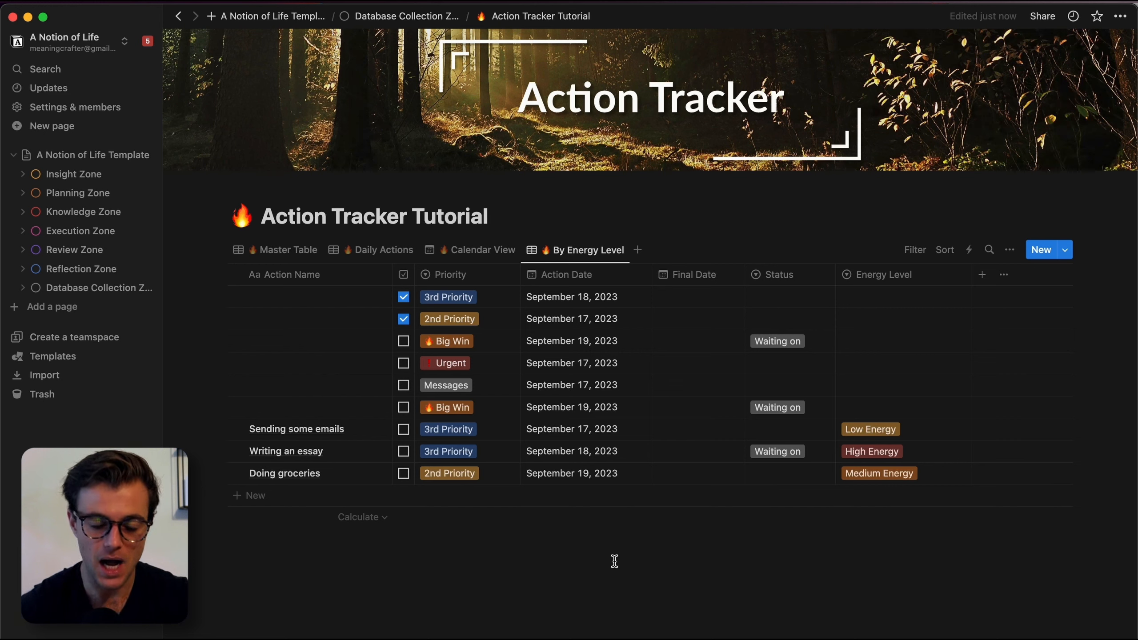
Step: Group the By Energy Level view by the Energy Level property
click(1009, 249)
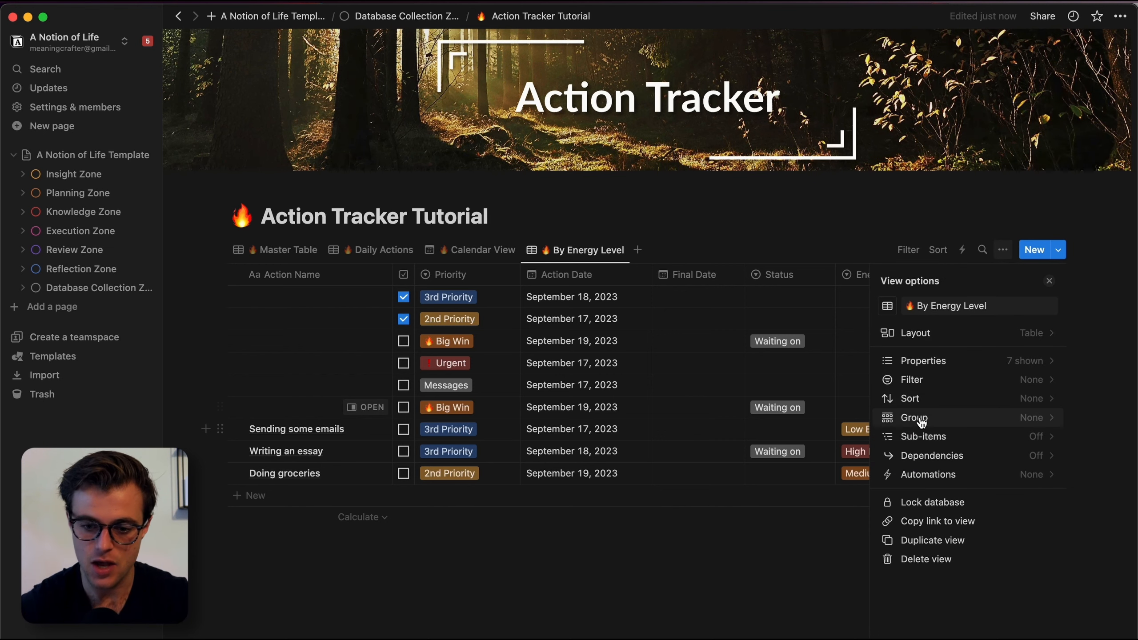
click(942, 420)
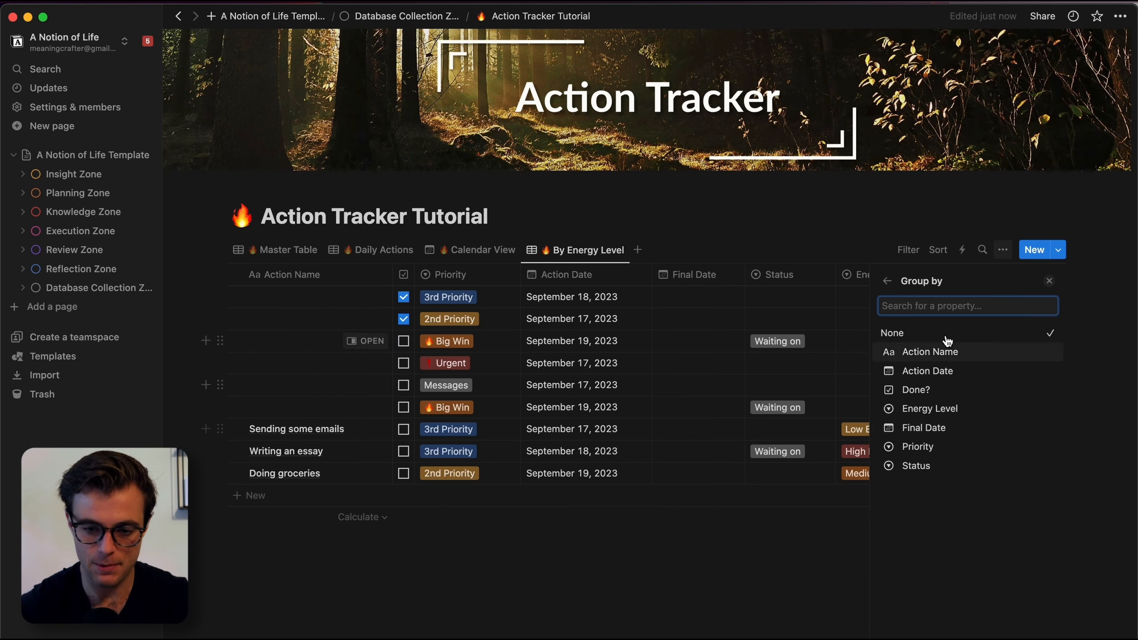
click(945, 407)
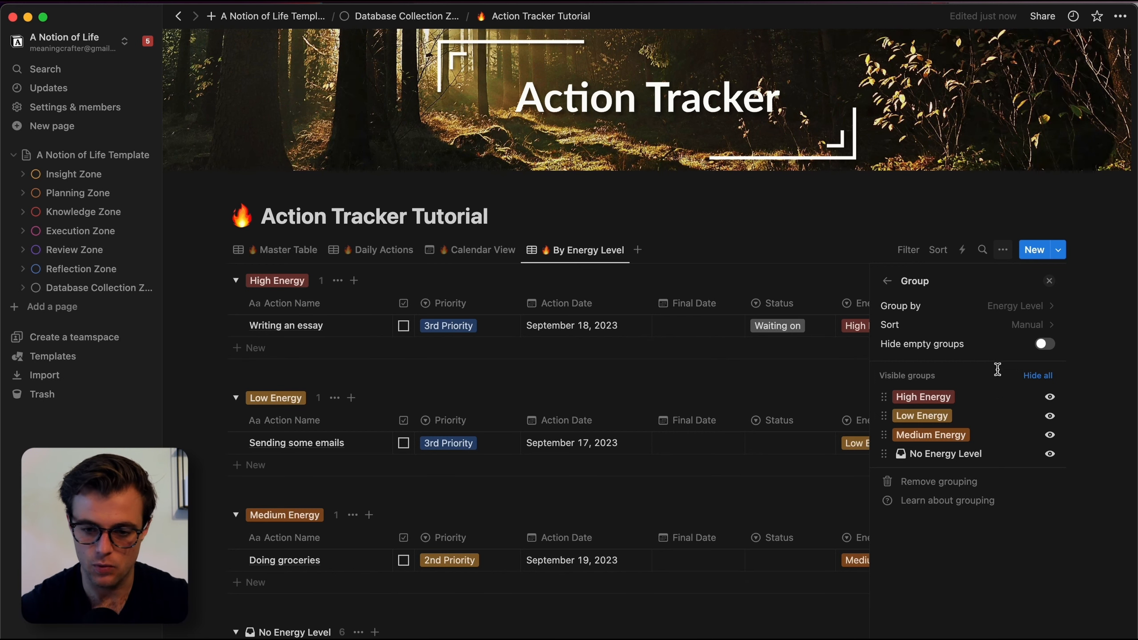
Step: Try grouping the view by Status and by Priority, and restore the grouping by Energy Level
click(1021, 306)
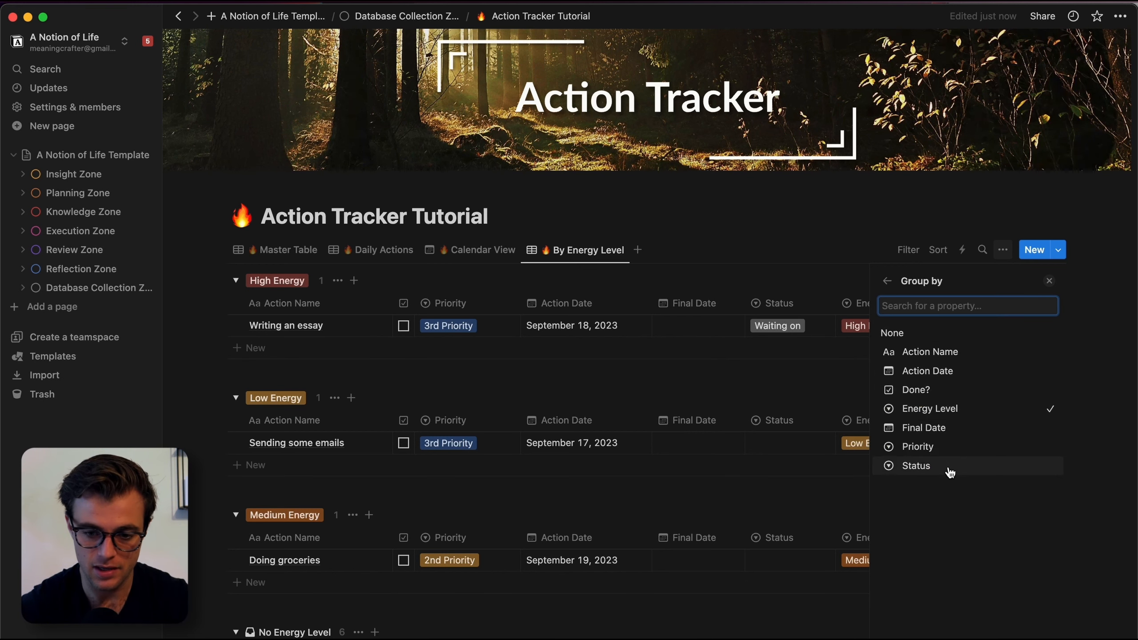
click(915, 466)
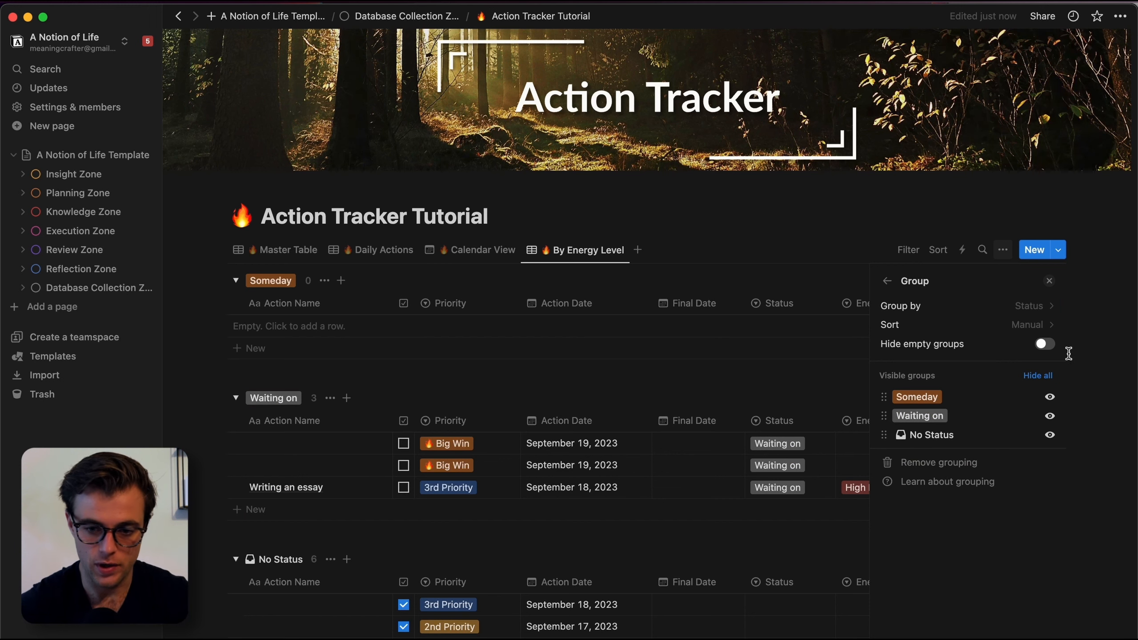
click(1049, 305)
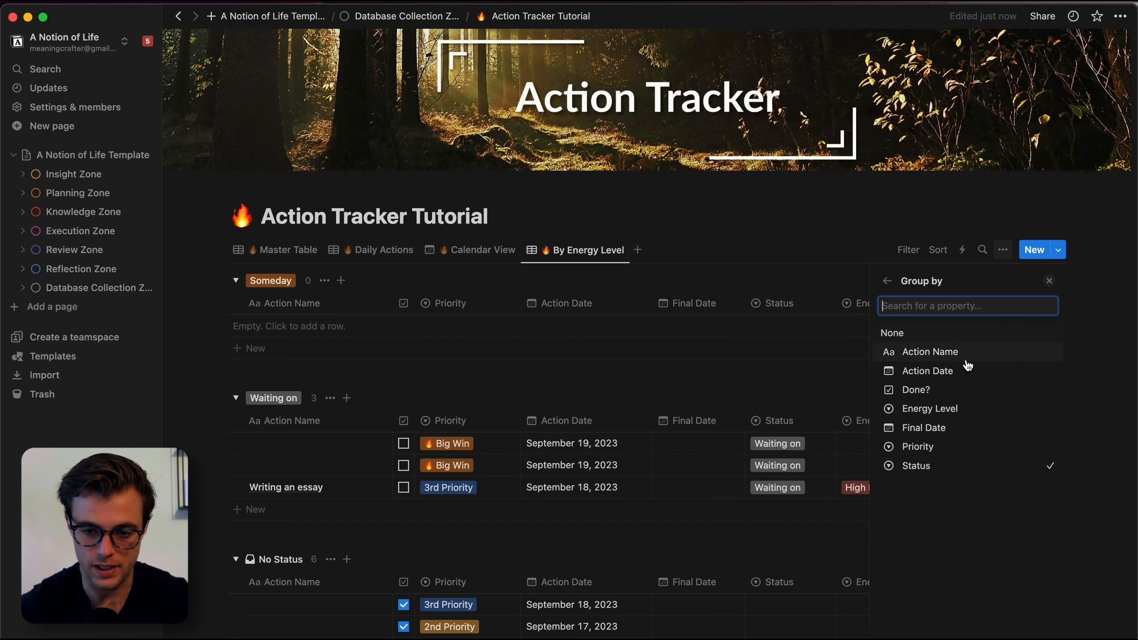
click(918, 446)
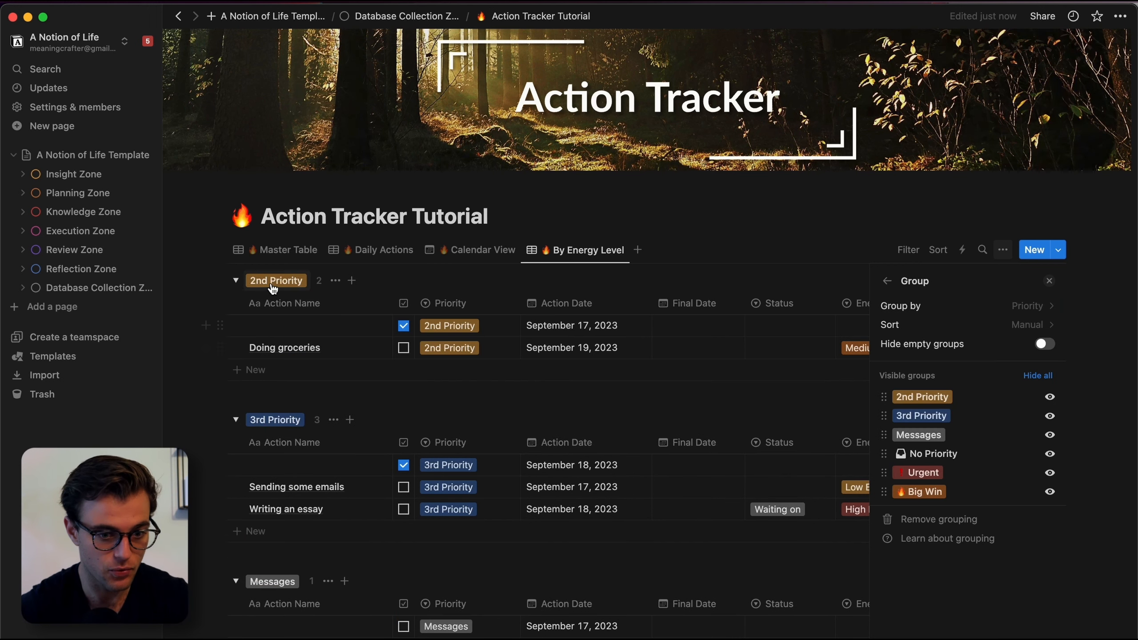
click(1043, 306)
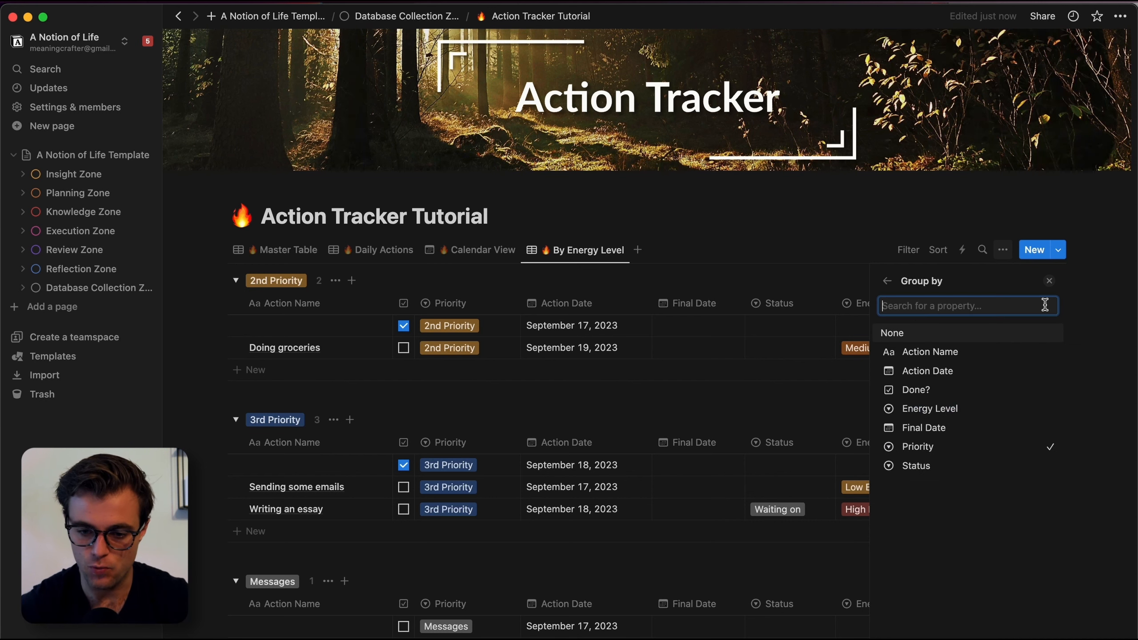
click(922, 409)
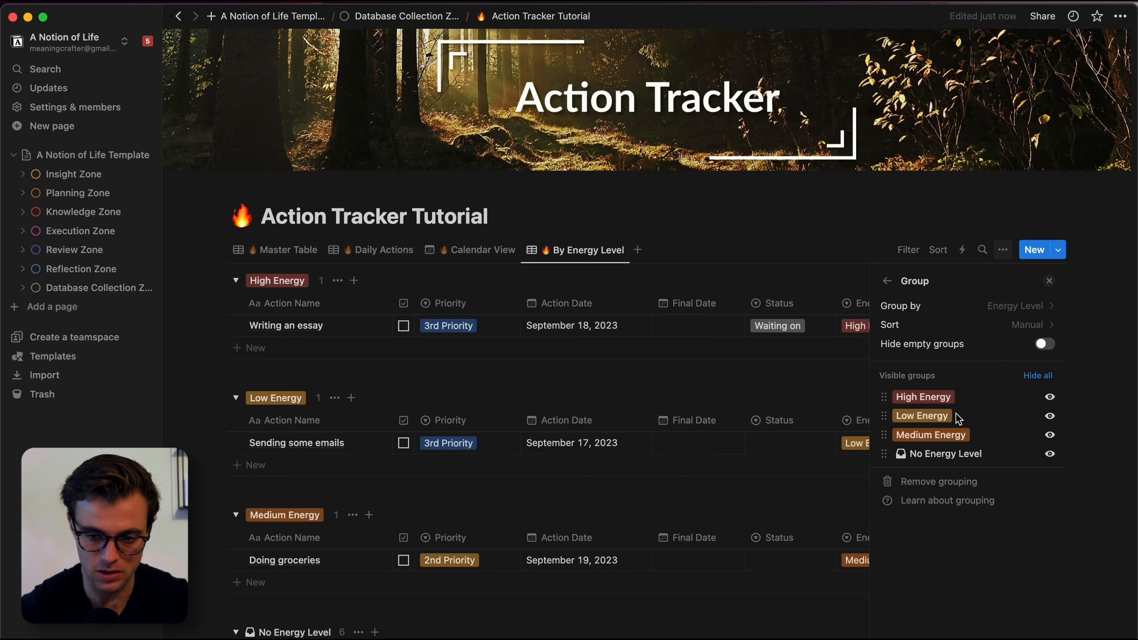
Step: Keep the group sorting on Manual and move the Medium Energy group above Low Energy
click(1030, 325)
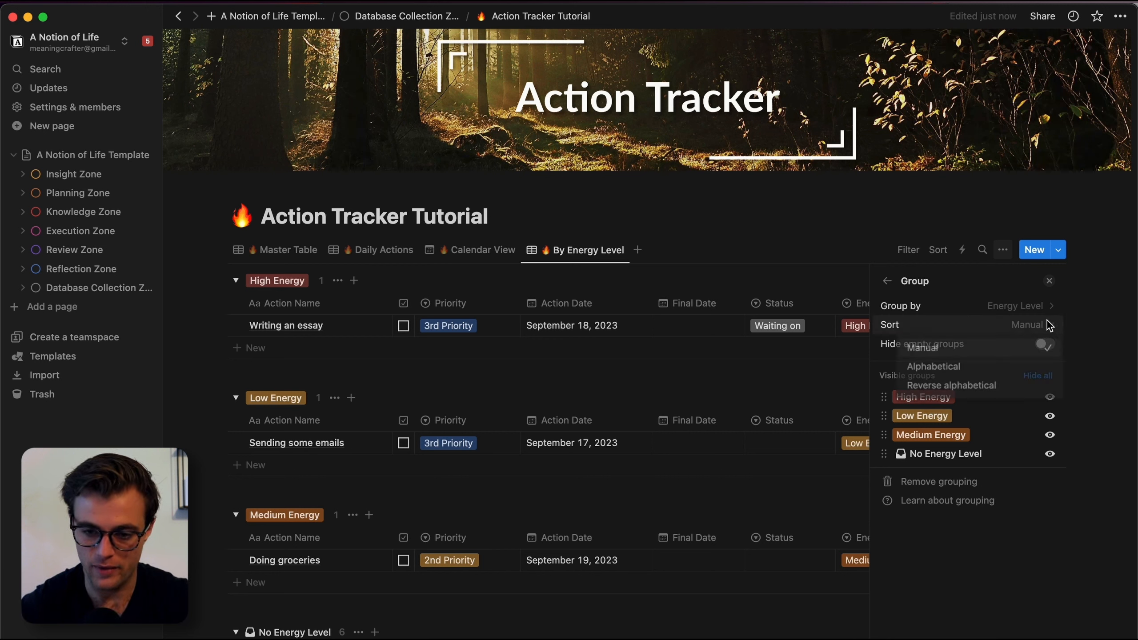
click(1074, 319)
mouse_move(884, 435)
mouse_down()
mouse_move(886, 399)
mouse_move(885, 415)
mouse_up()
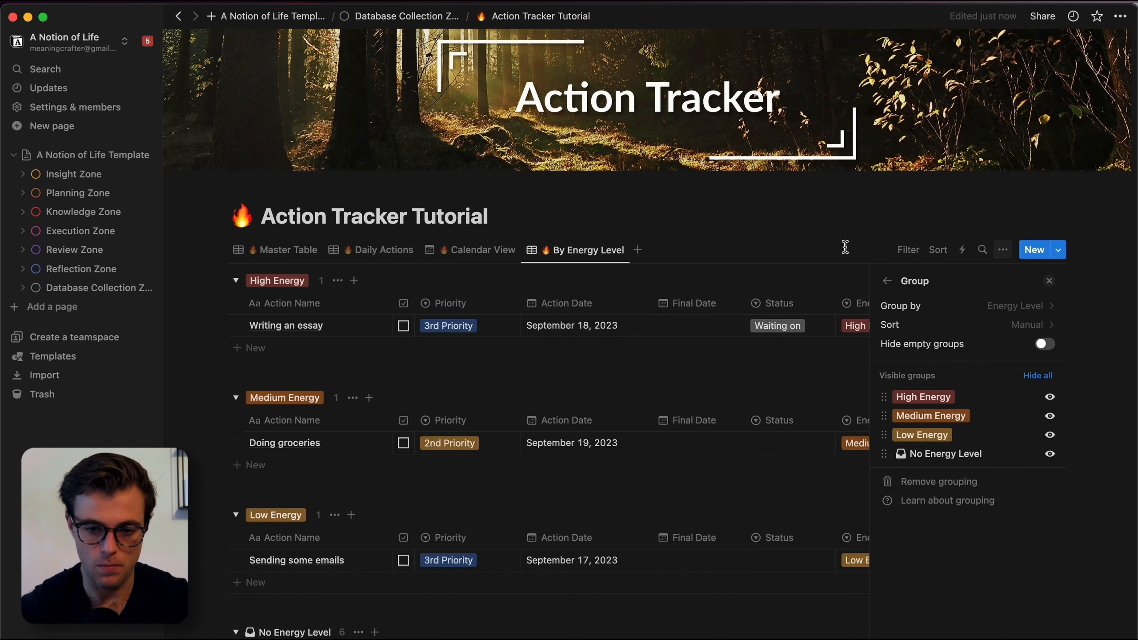
click(845, 216)
Step: Collapse the High, Medium and Low Energy groups and assign High Energy to the first action under No Energy Level
click(235, 280)
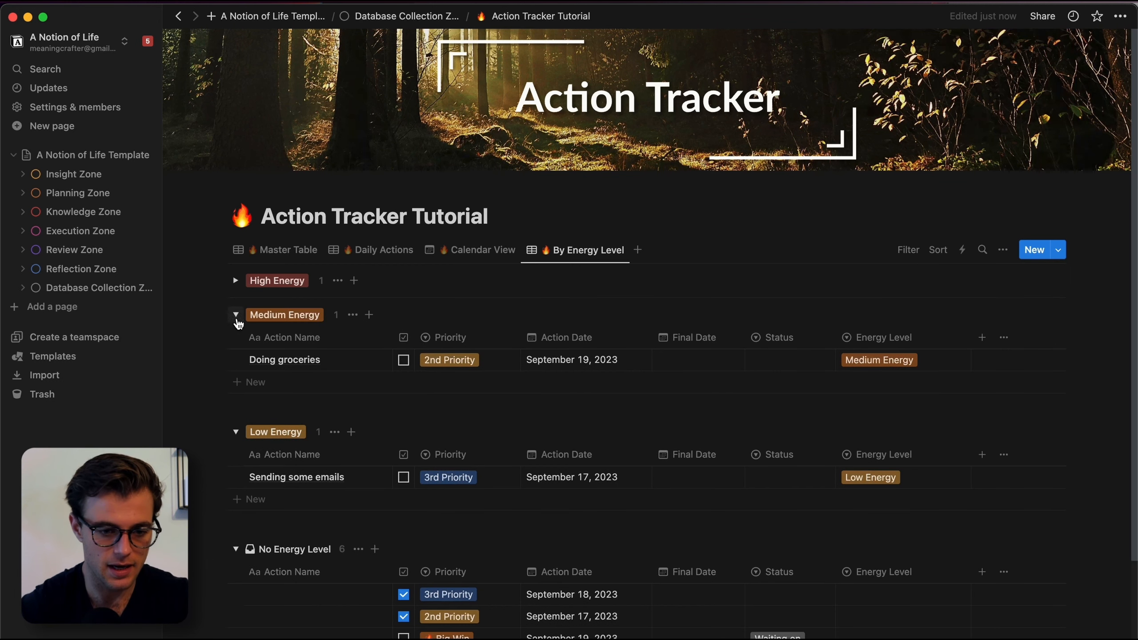
click(235, 315)
click(236, 349)
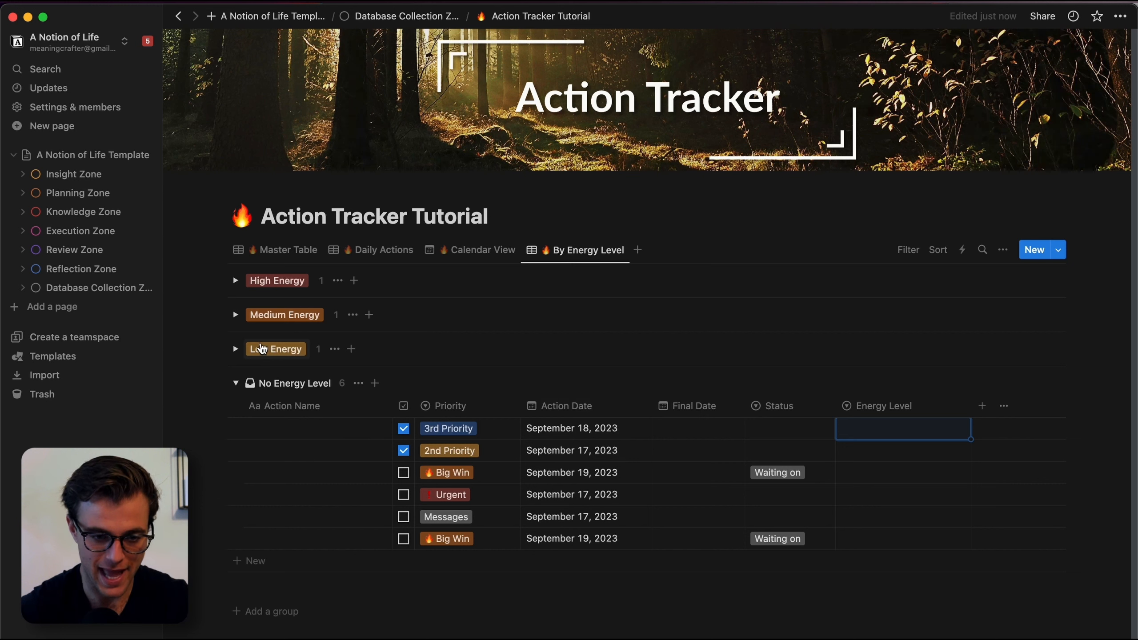
click(881, 429)
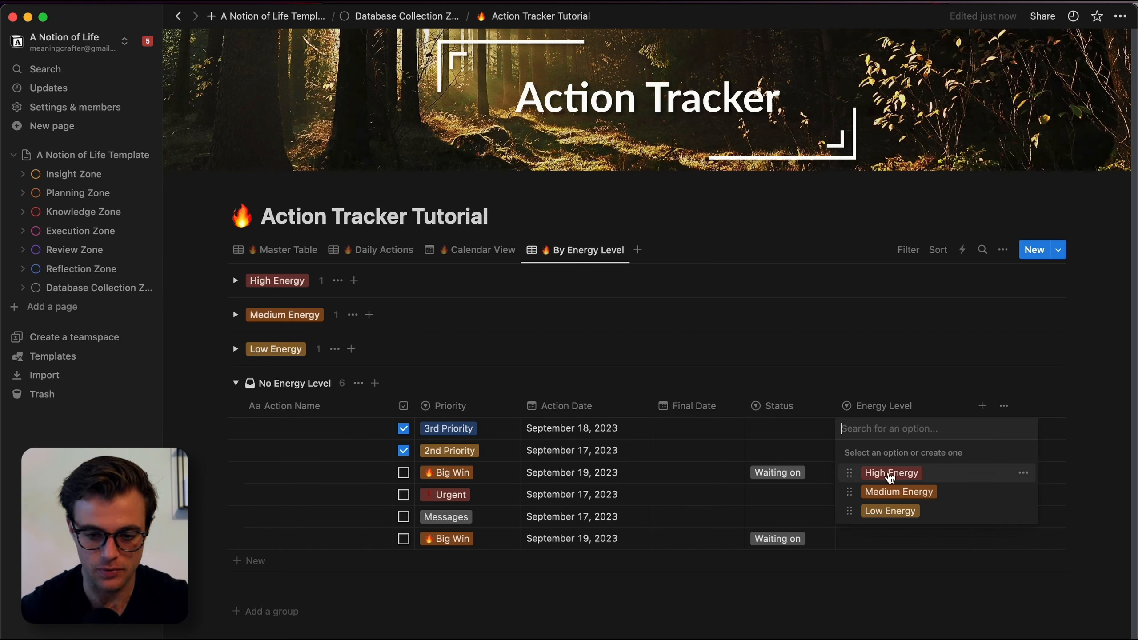
click(891, 474)
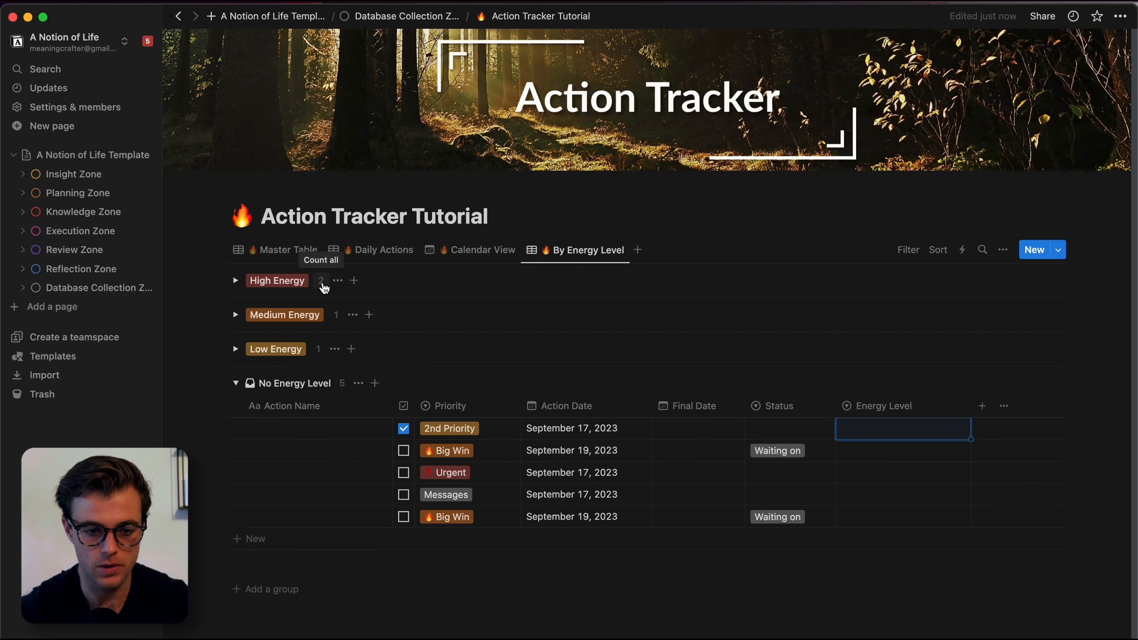
Step: Assign High Energy to the completed 2nd Priority action under No Energy Level and inspect the High Energy group's contents
click(876, 432)
click(892, 473)
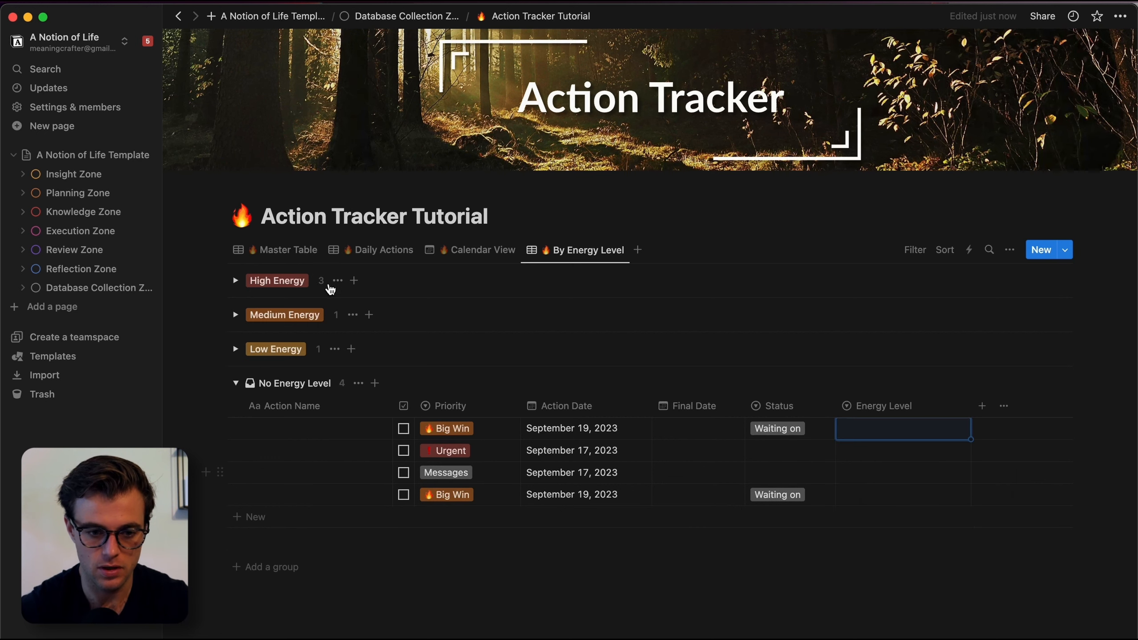
click(235, 281)
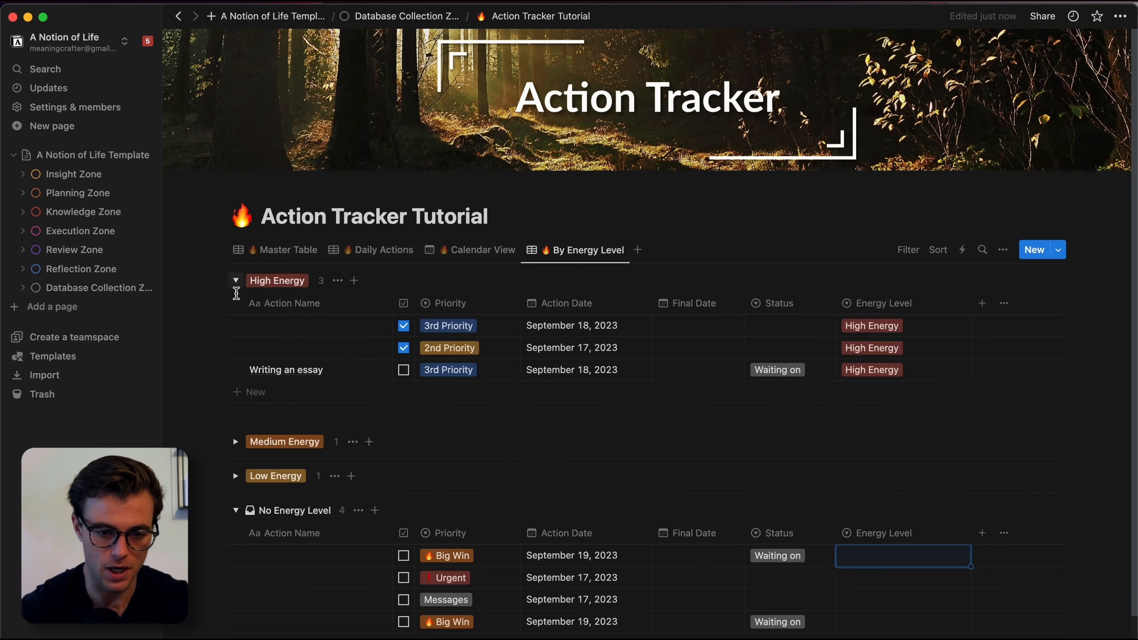
click(235, 281)
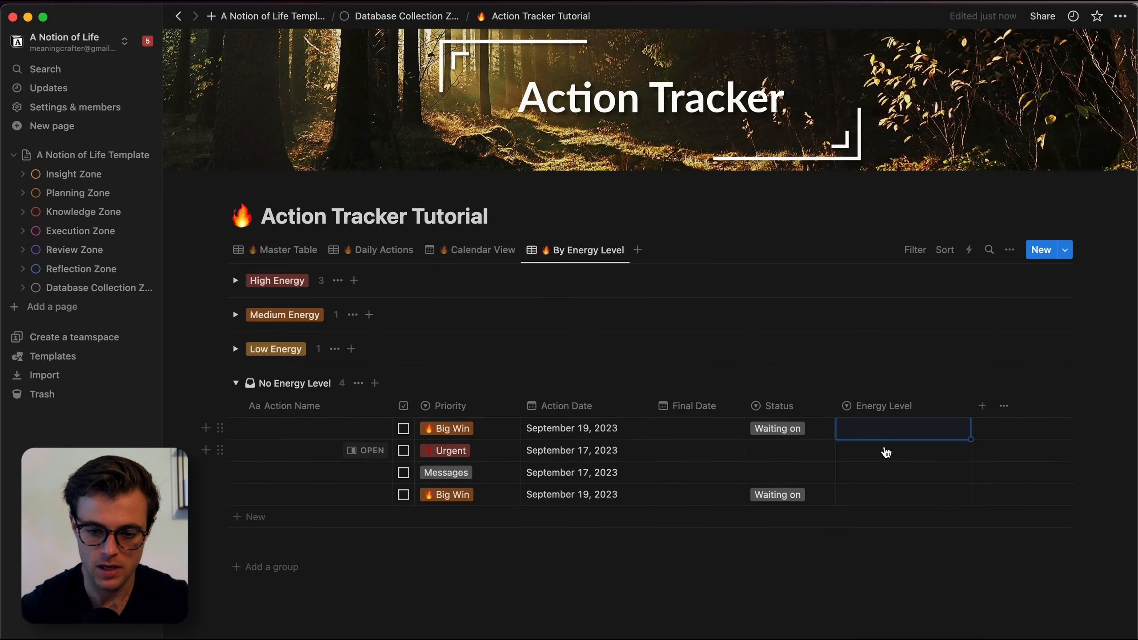
Step: Assign Medium Energy to the Urgent action and both Big Win actions under No Energy Level, and Low Energy to the Messages action
click(884, 433)
click(905, 493)
click(883, 429)
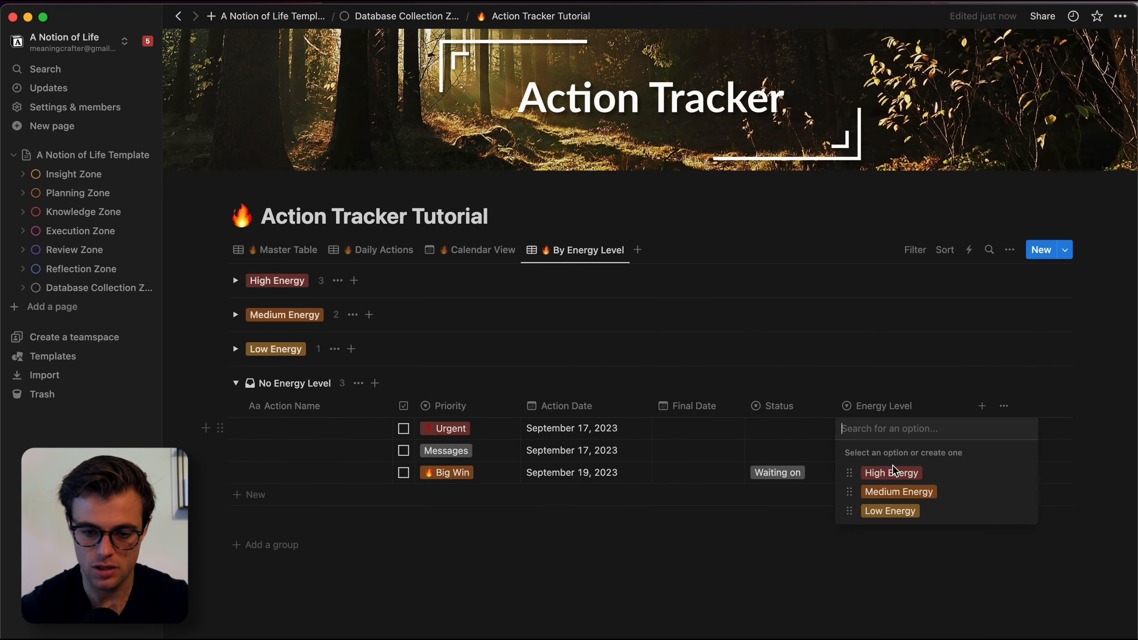
click(891, 491)
click(877, 429)
click(885, 510)
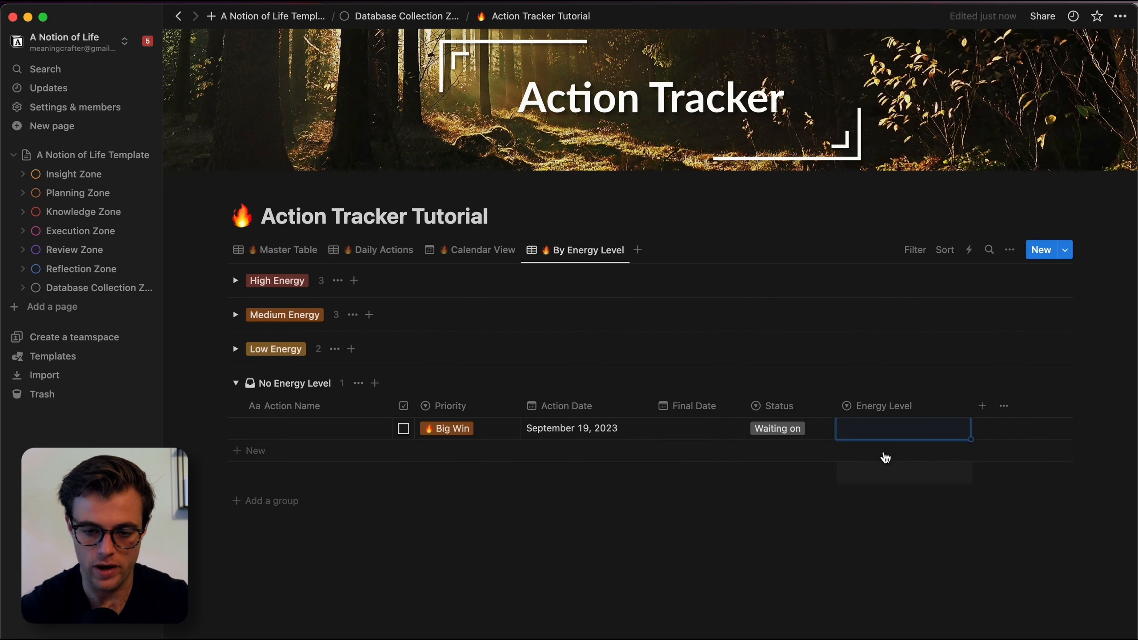
click(883, 429)
click(891, 492)
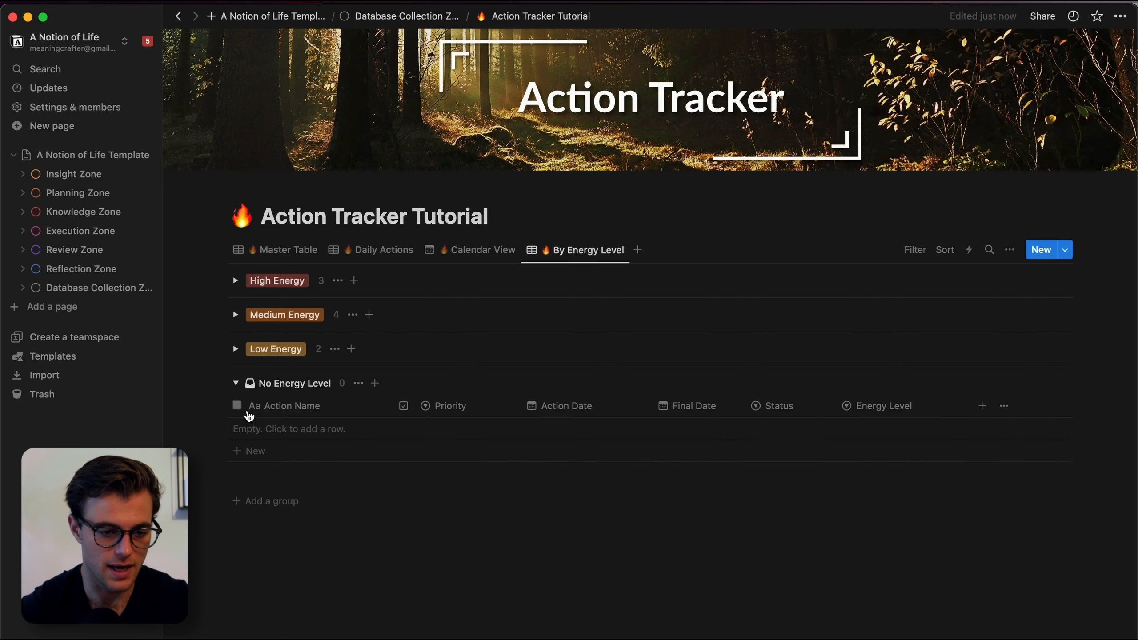
Step: Collapse the No Energy Level group and expand the High Energy and Medium Energy groups
click(235, 385)
click(235, 280)
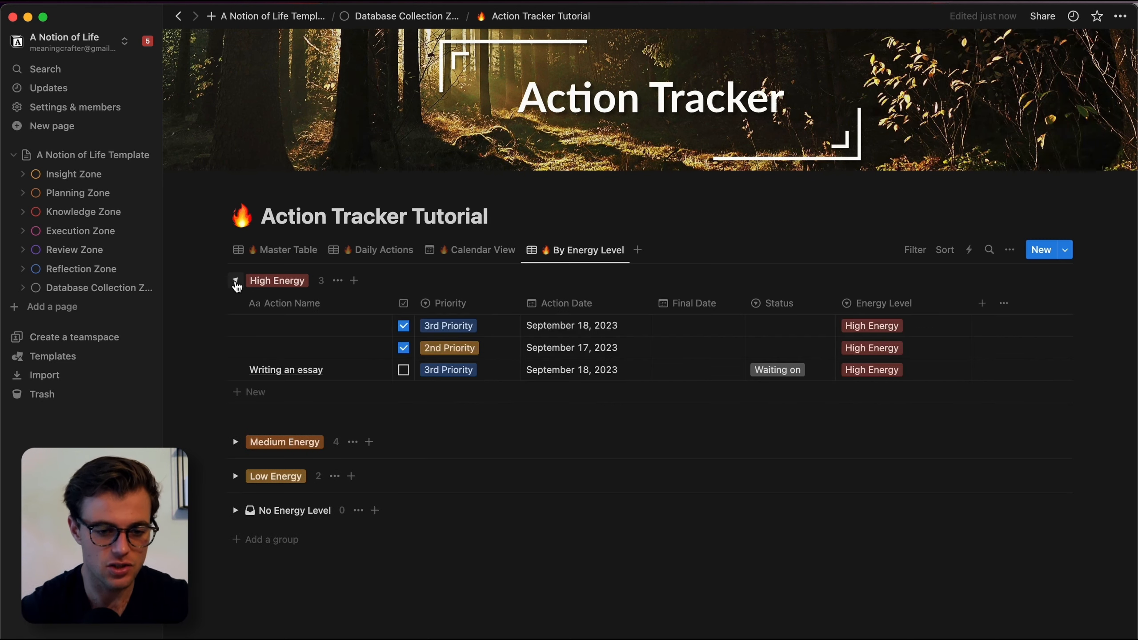
click(233, 444)
scroll(233, 445, down, 3)
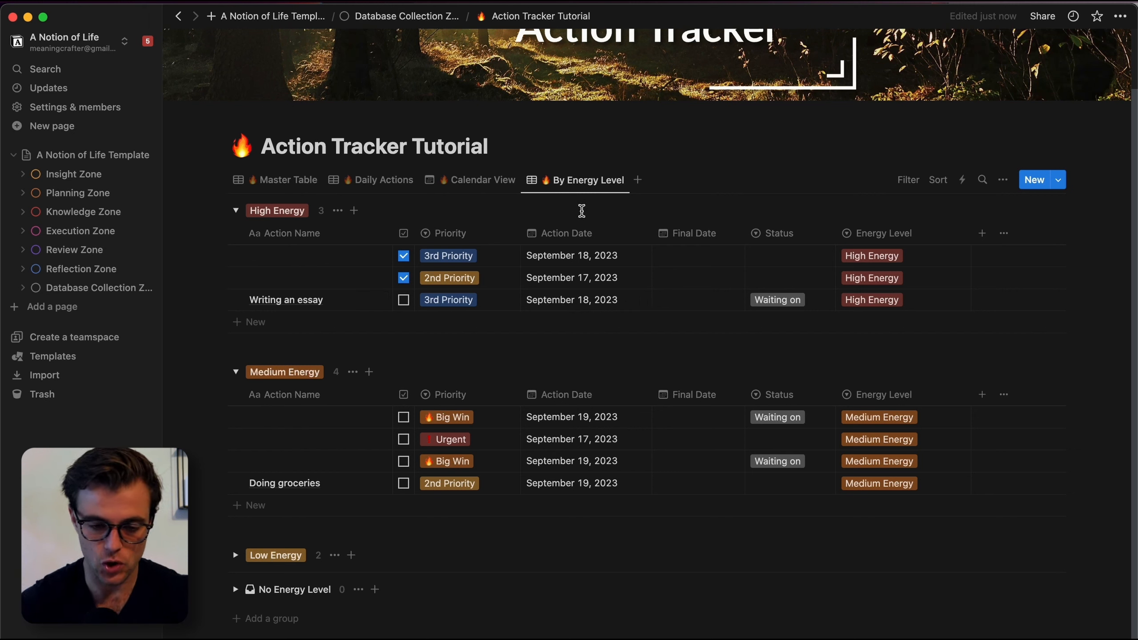
Step: Hide the Action Date and Energy Level properties in the By Energy Level view
click(575, 234)
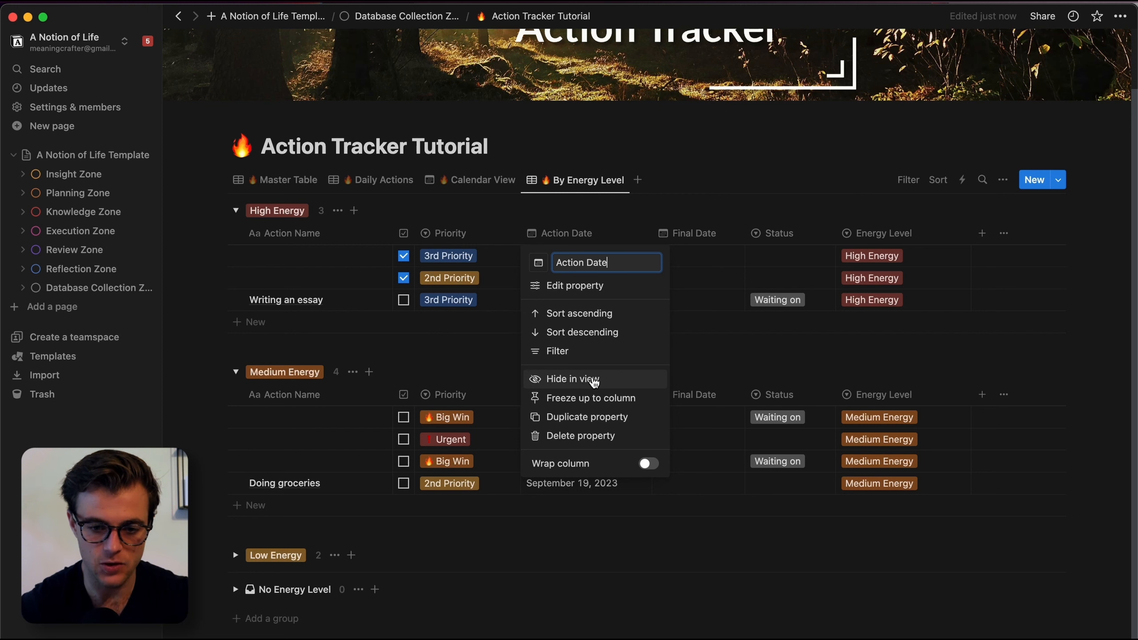
click(581, 382)
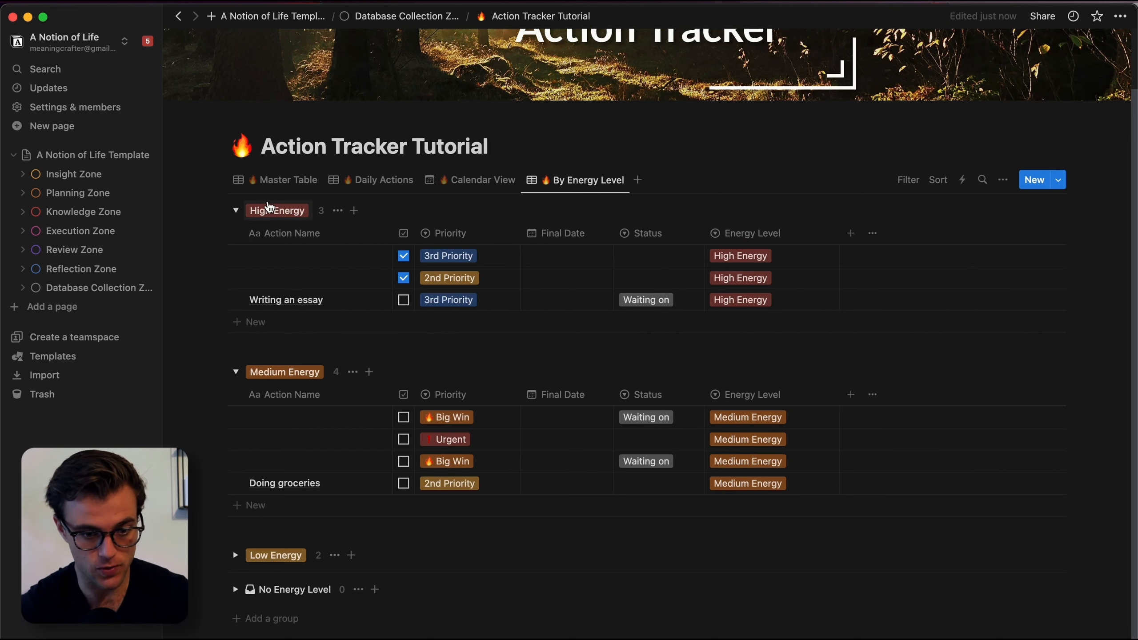
click(774, 233)
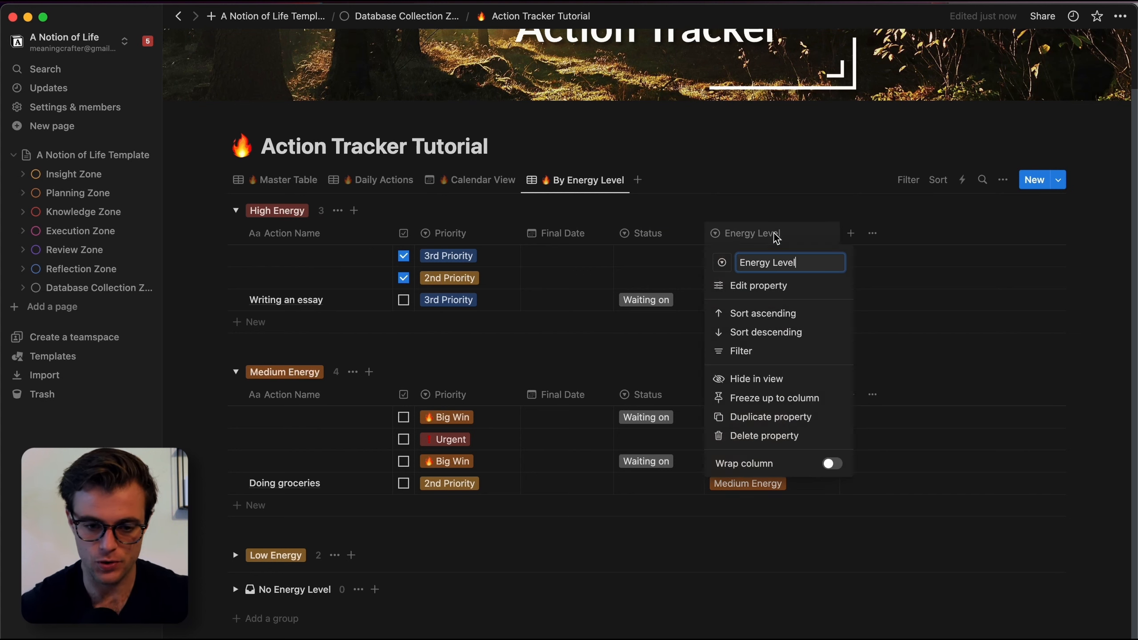
click(790, 385)
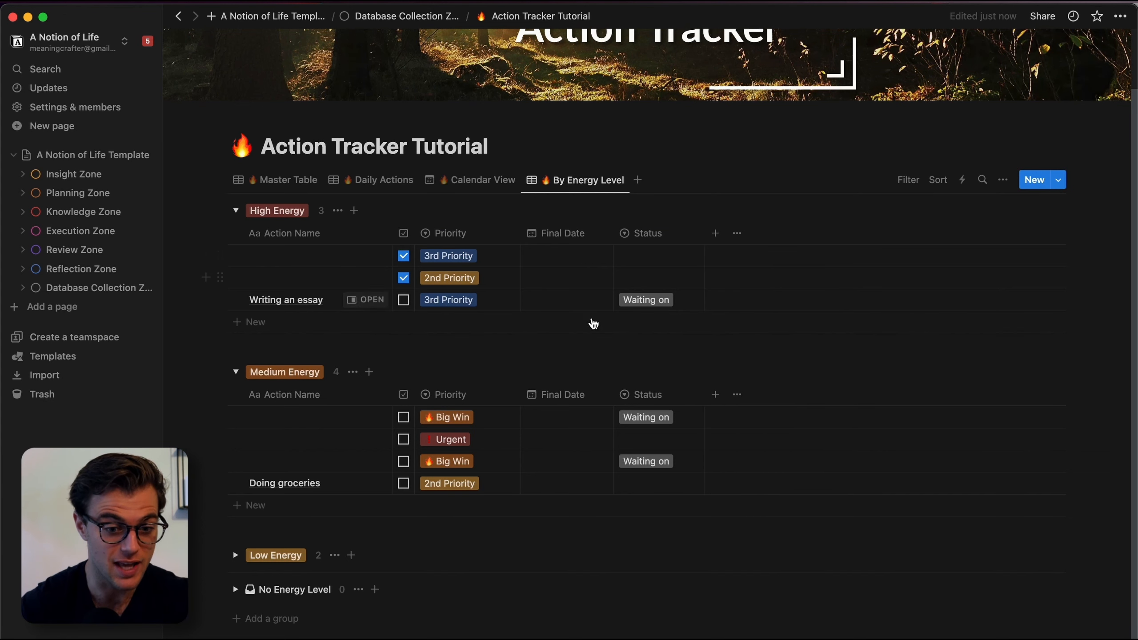
Step: Filter the By Energy Level view to actions whose Done? property is Unchecked and save the filter for everyone
click(908, 179)
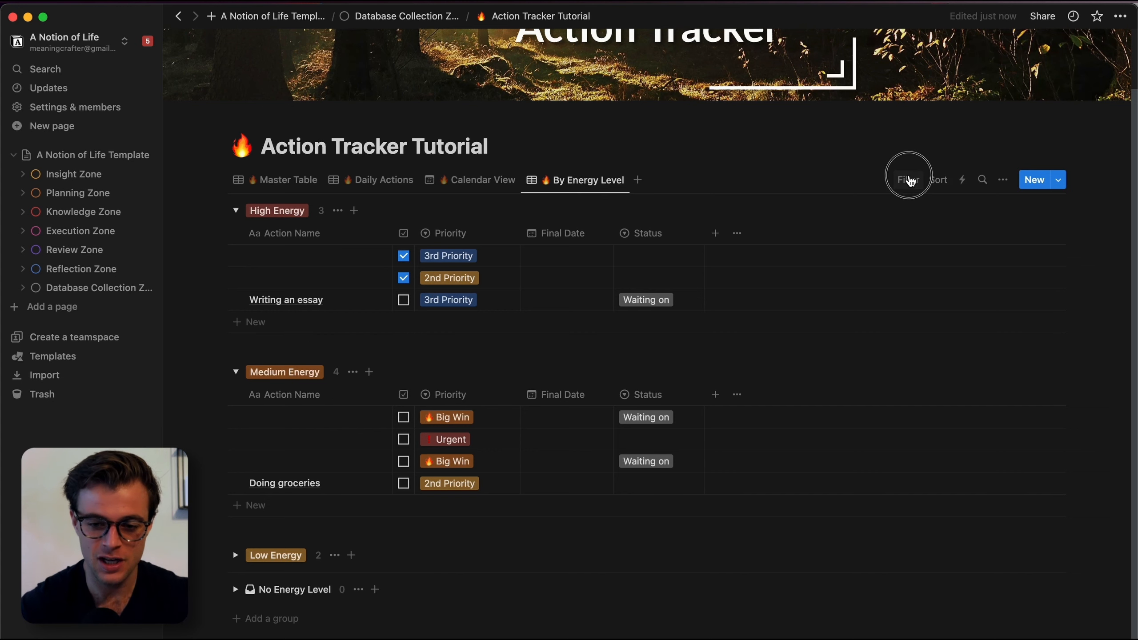
click(864, 274)
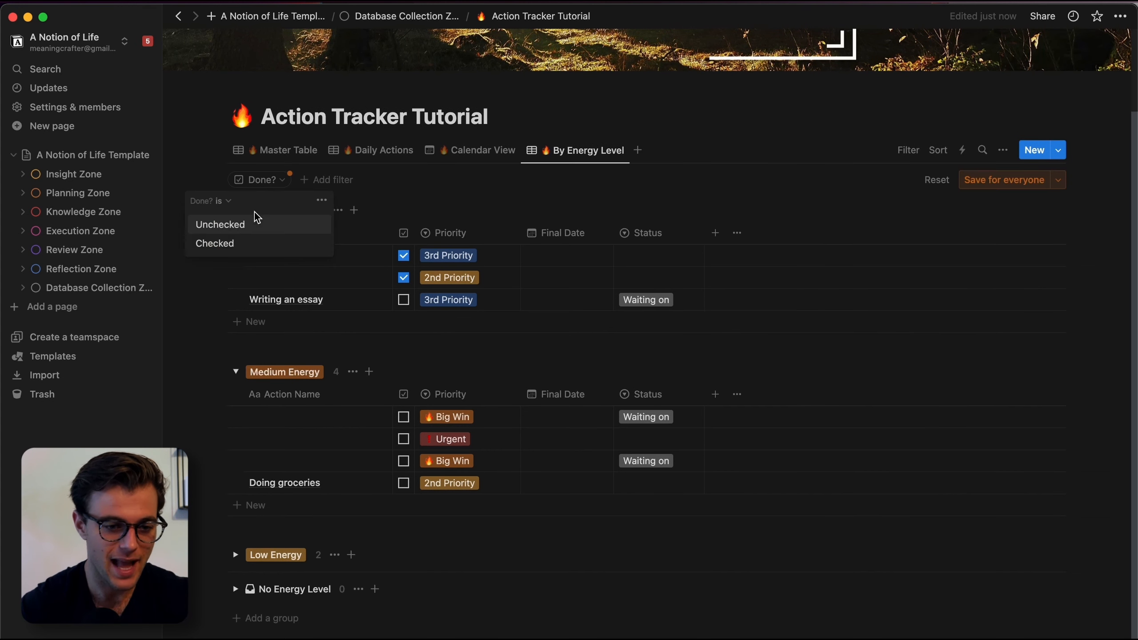
click(239, 223)
click(1004, 185)
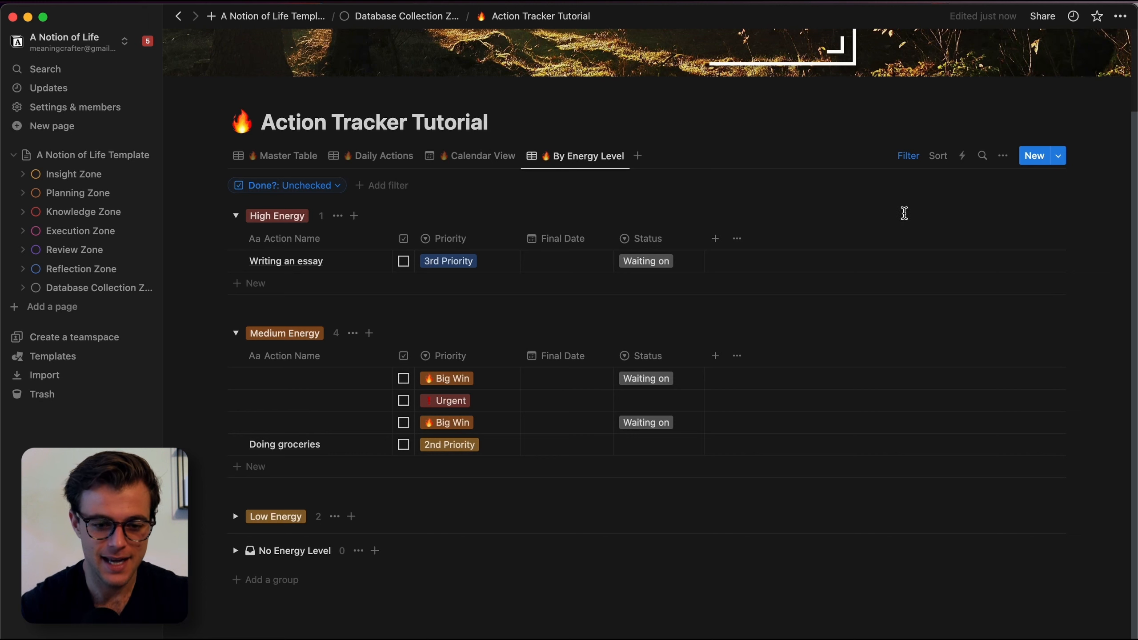
Step: Sort the view by Priority ascending, saved for everyone, and collapse the Medium Energy and High Energy groups
click(937, 156)
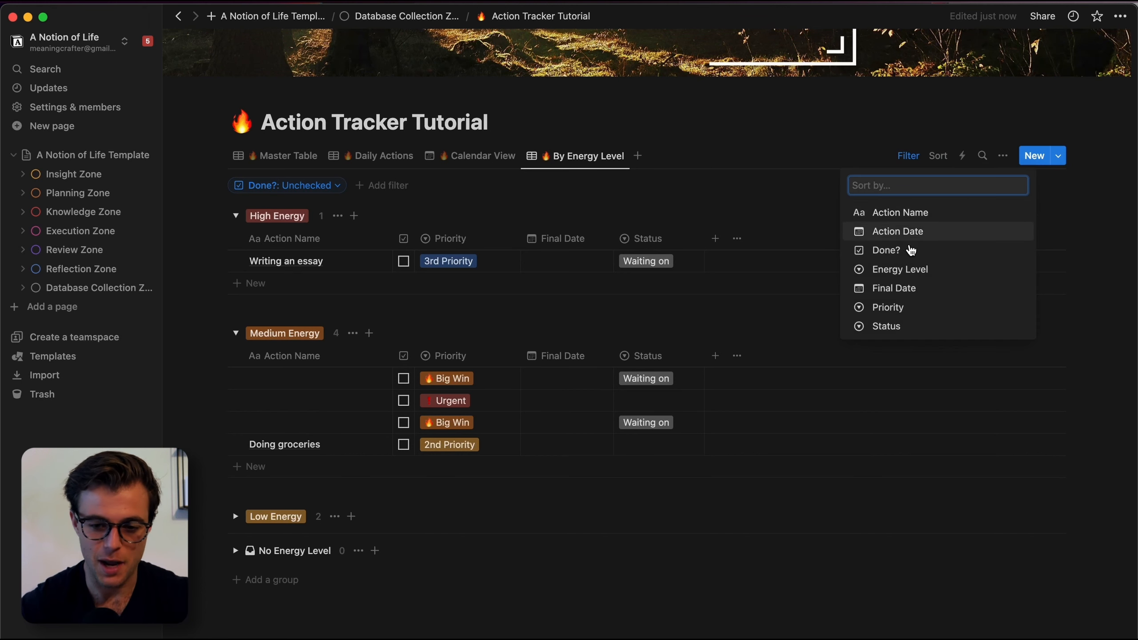
click(889, 308)
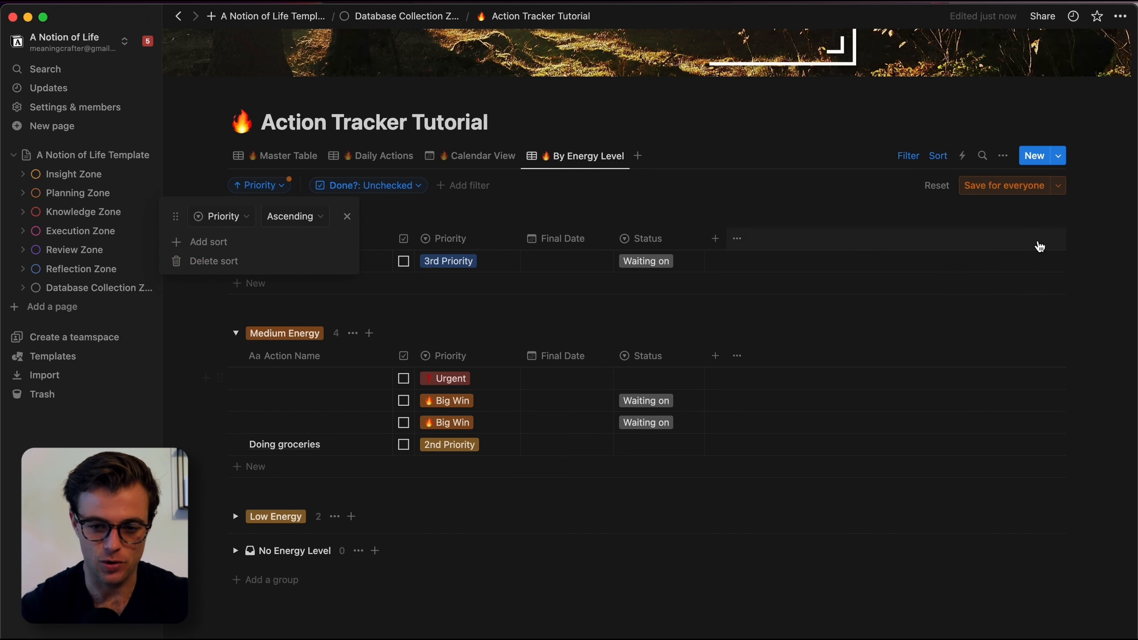
click(992, 186)
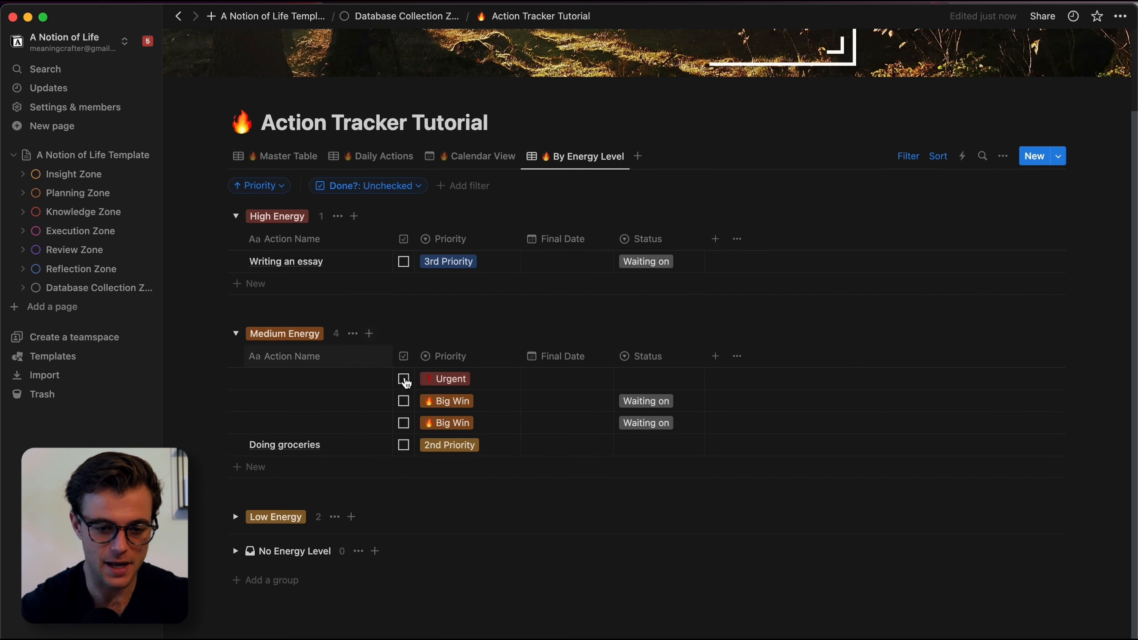
click(236, 331)
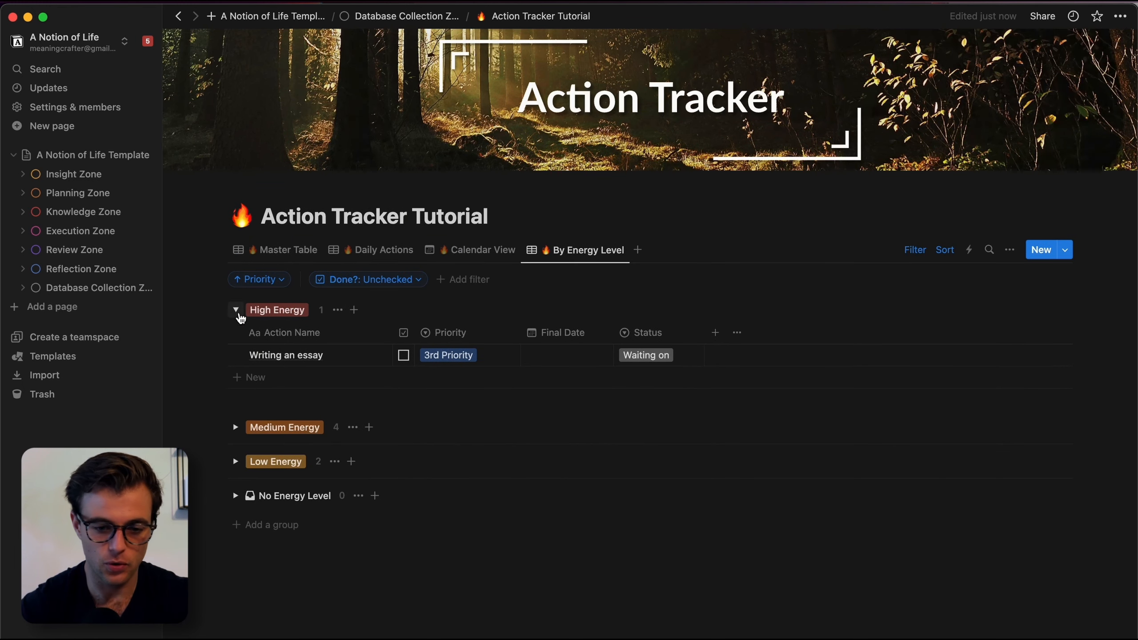
click(235, 310)
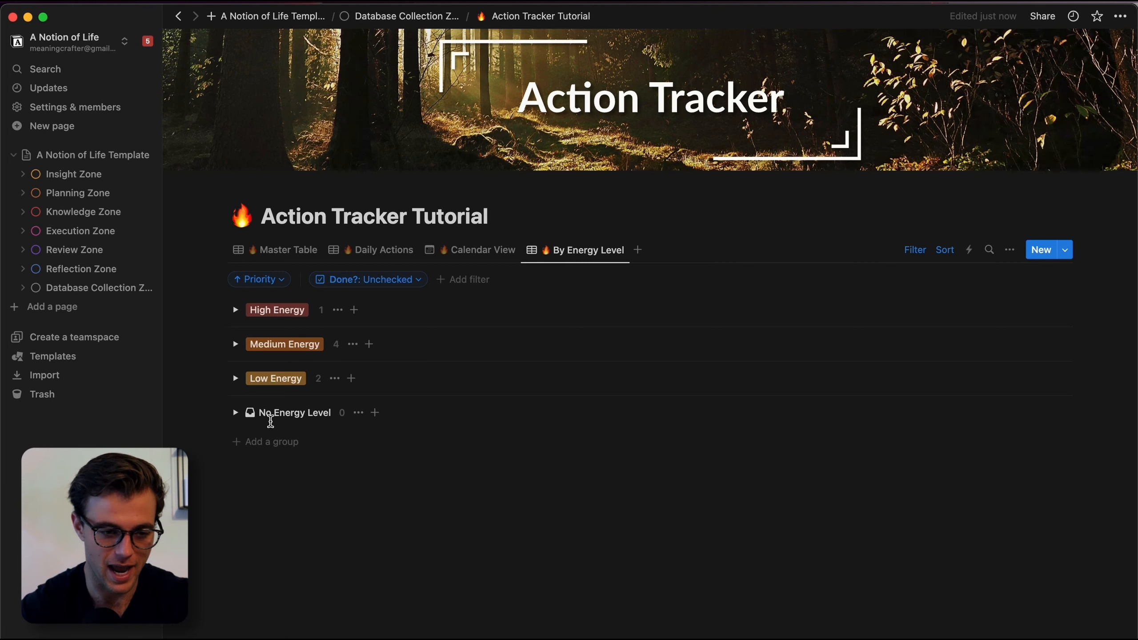
Step: Open the Energy view on the Execution Zone page and examine its energy-level groups and displayed properties
click(75, 229)
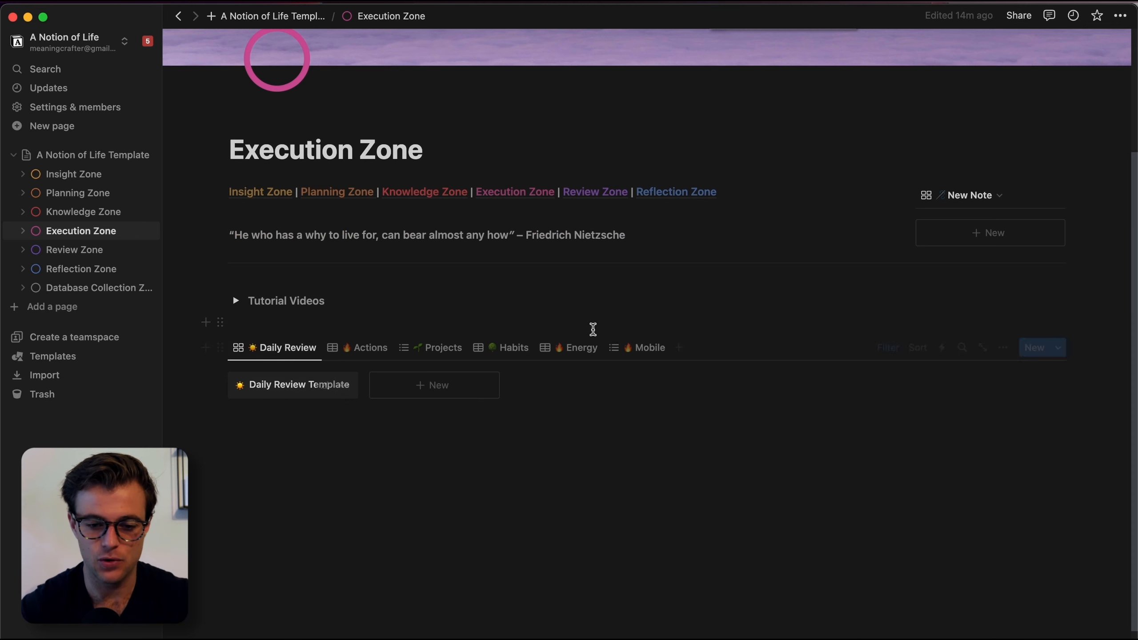
click(574, 350)
scroll(575, 354, down, 4)
scroll(575, 355, down, 2)
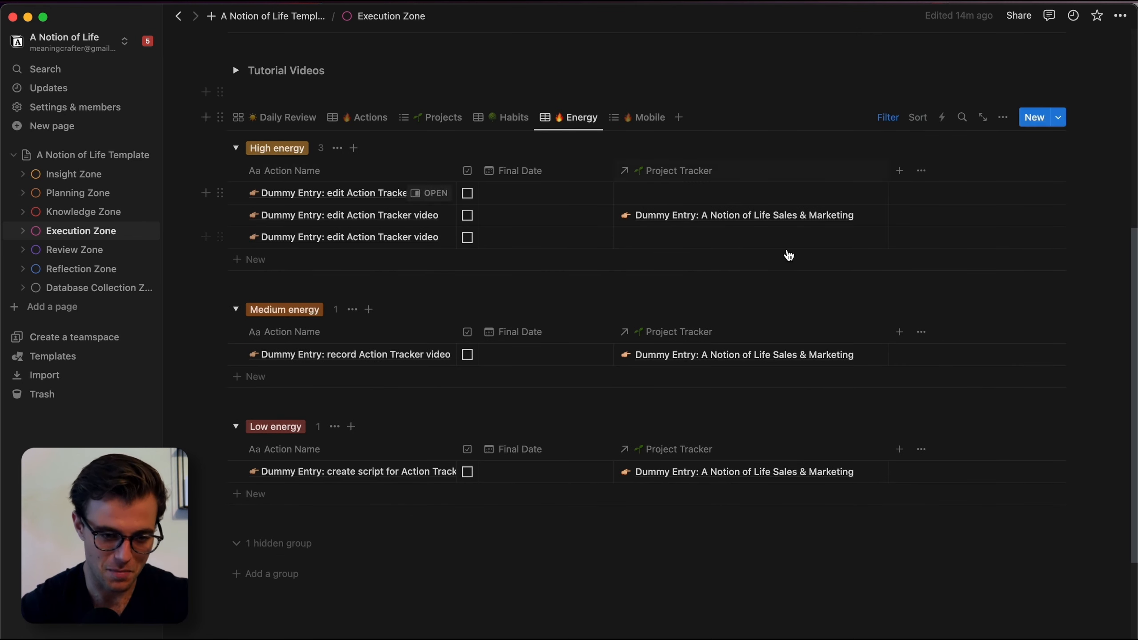
scroll(326, 292, up, 1)
scroll(329, 293, down, 2)
scroll(329, 294, up, 1)
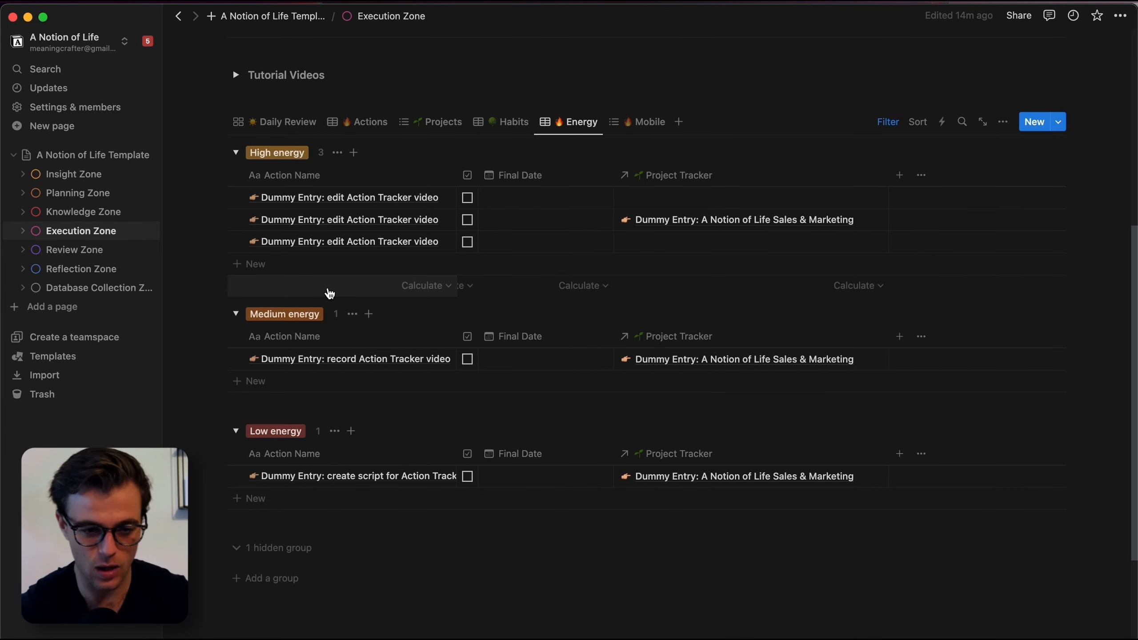
click(235, 152)
Step: Reopen Action Tracker Tutorial from the Database Collection Zone, review the Master Table's energy levels, and return to the By Energy Level view
click(91, 289)
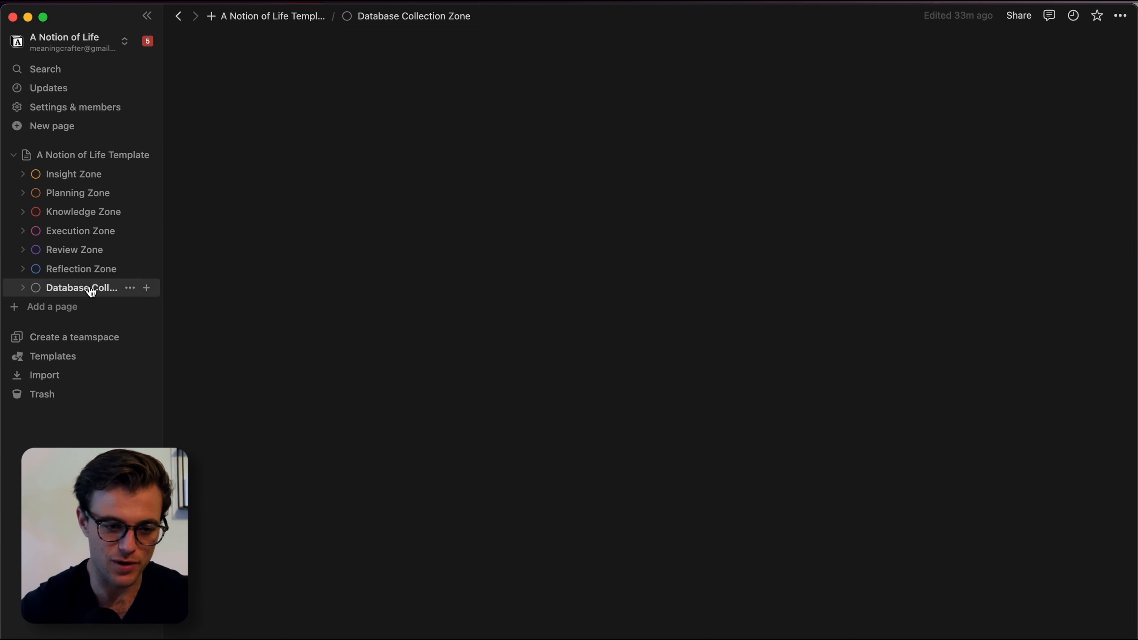
scroll(349, 442, down, 3)
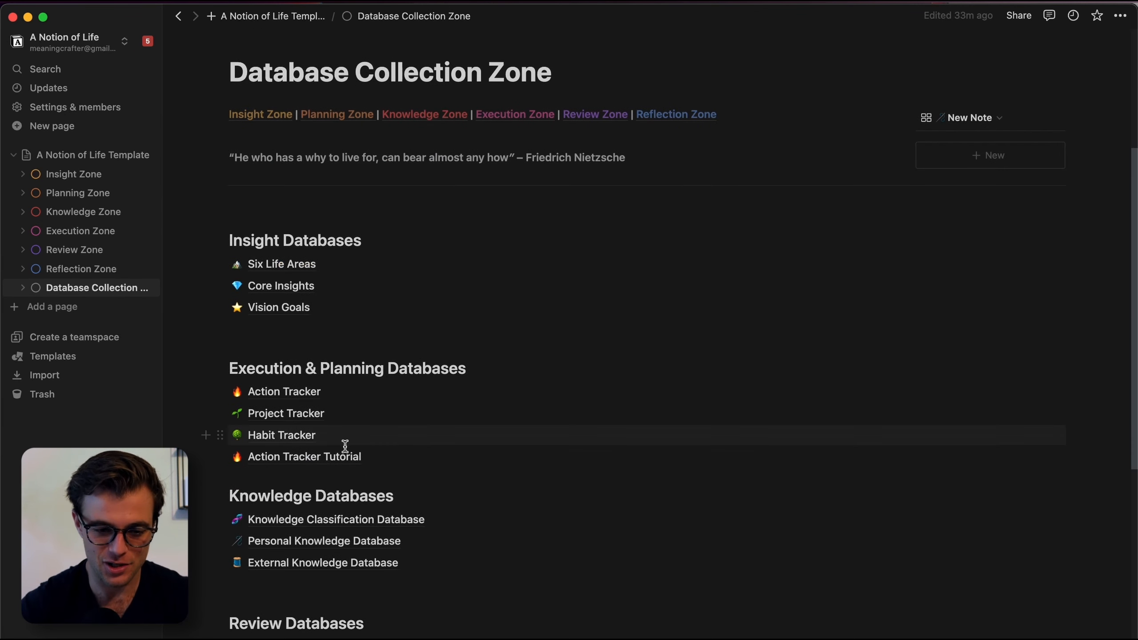
click(312, 461)
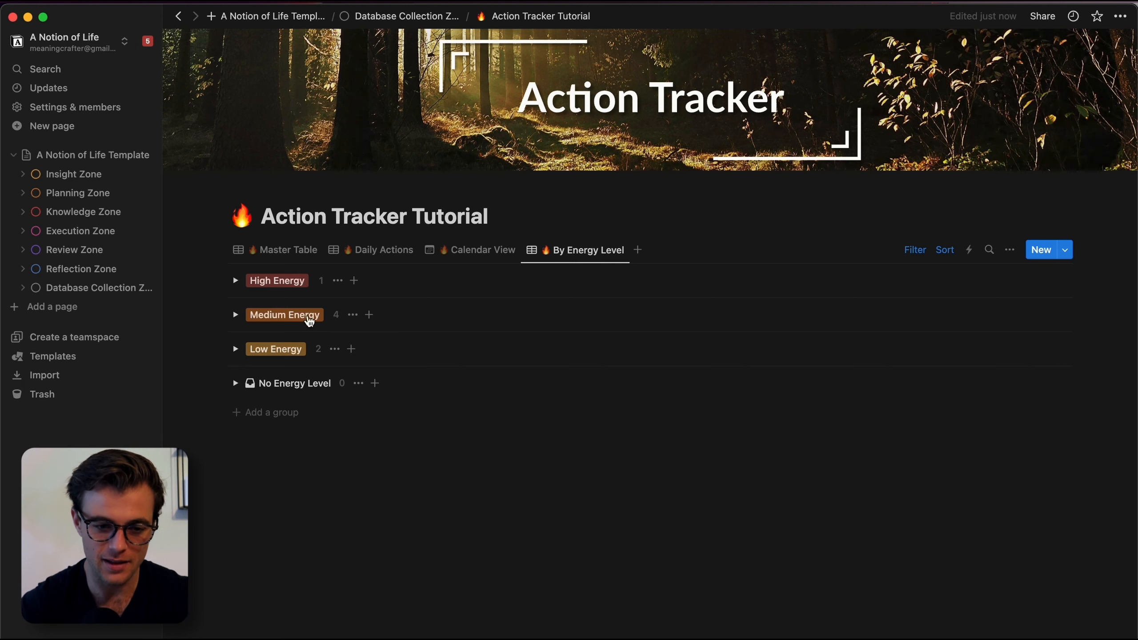
click(288, 252)
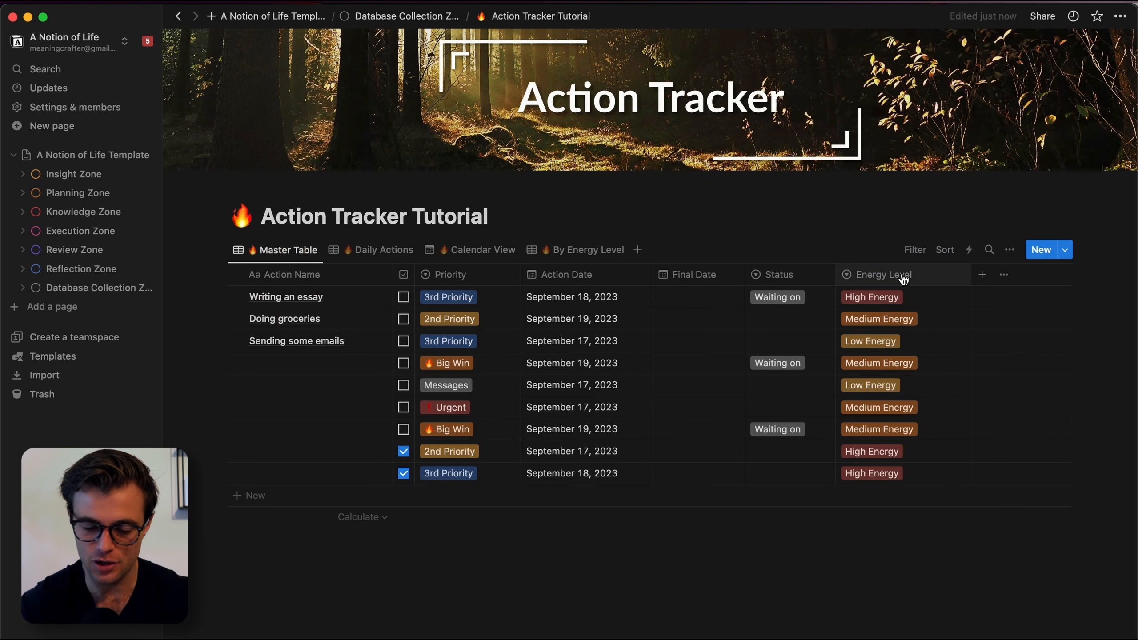
click(573, 252)
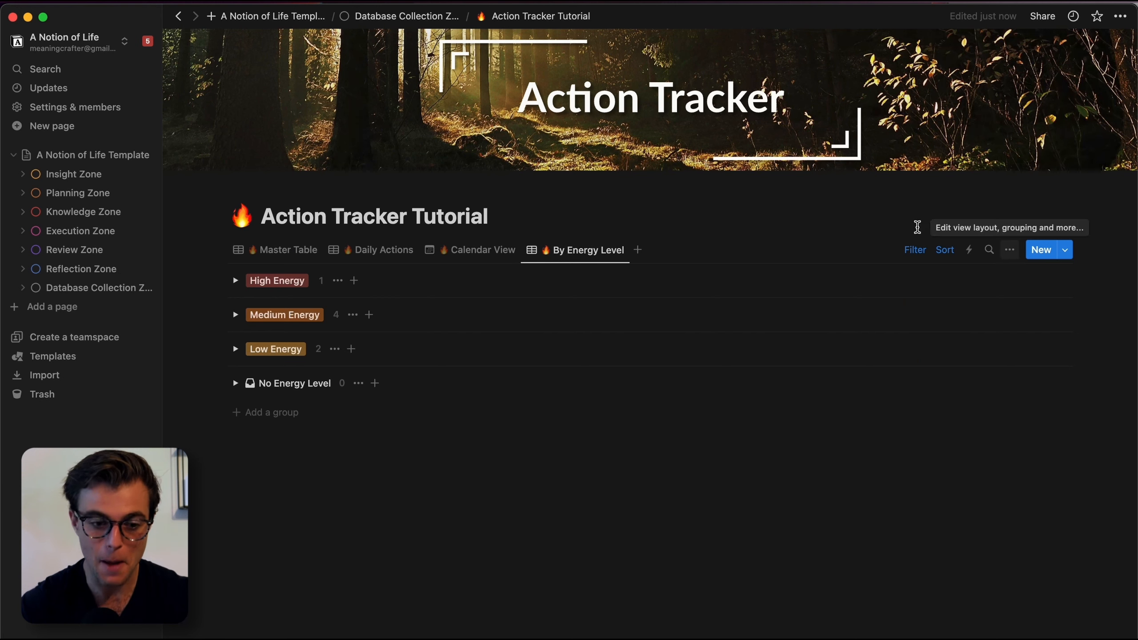